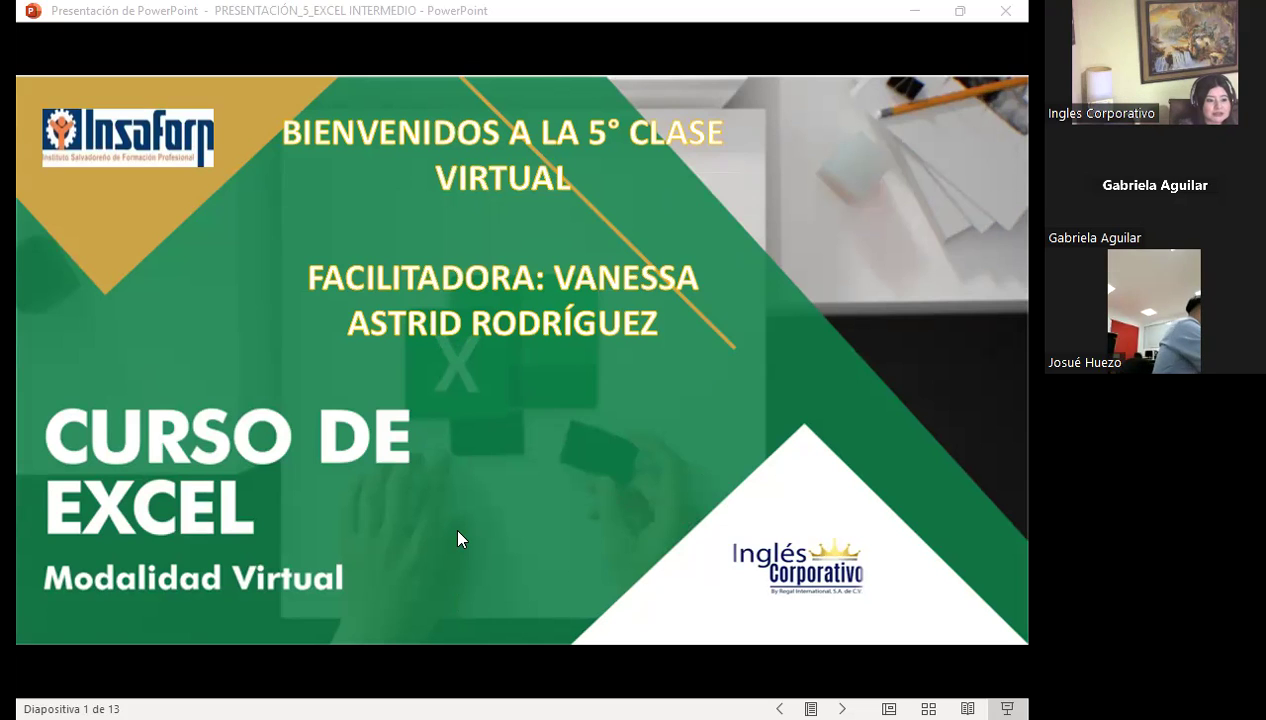
# Step: Switch from the Excel course title slide to the class #4 discussion forum in Firefox
pyautogui.hotkey('alt', 'Tab')
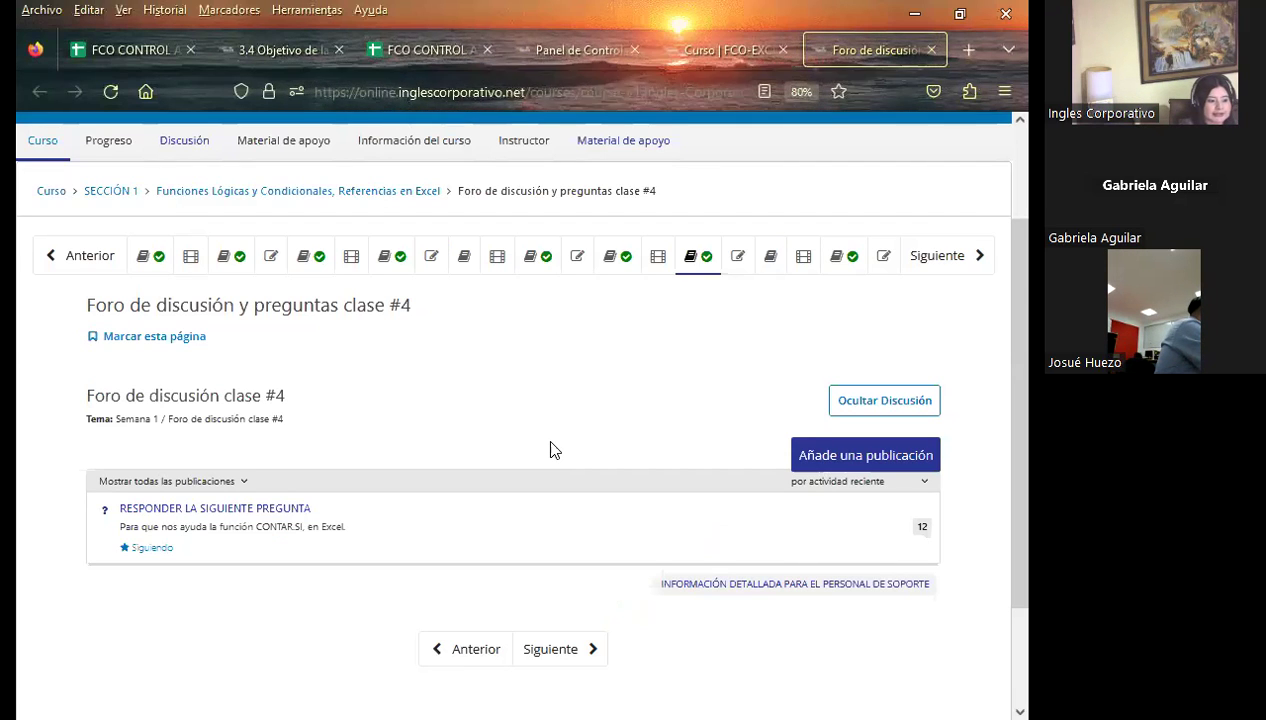
# Step: Go to lesson 1.5, 'Objetivo de la lección', on relative, absolute and mixed references
pyautogui.click(769, 262)
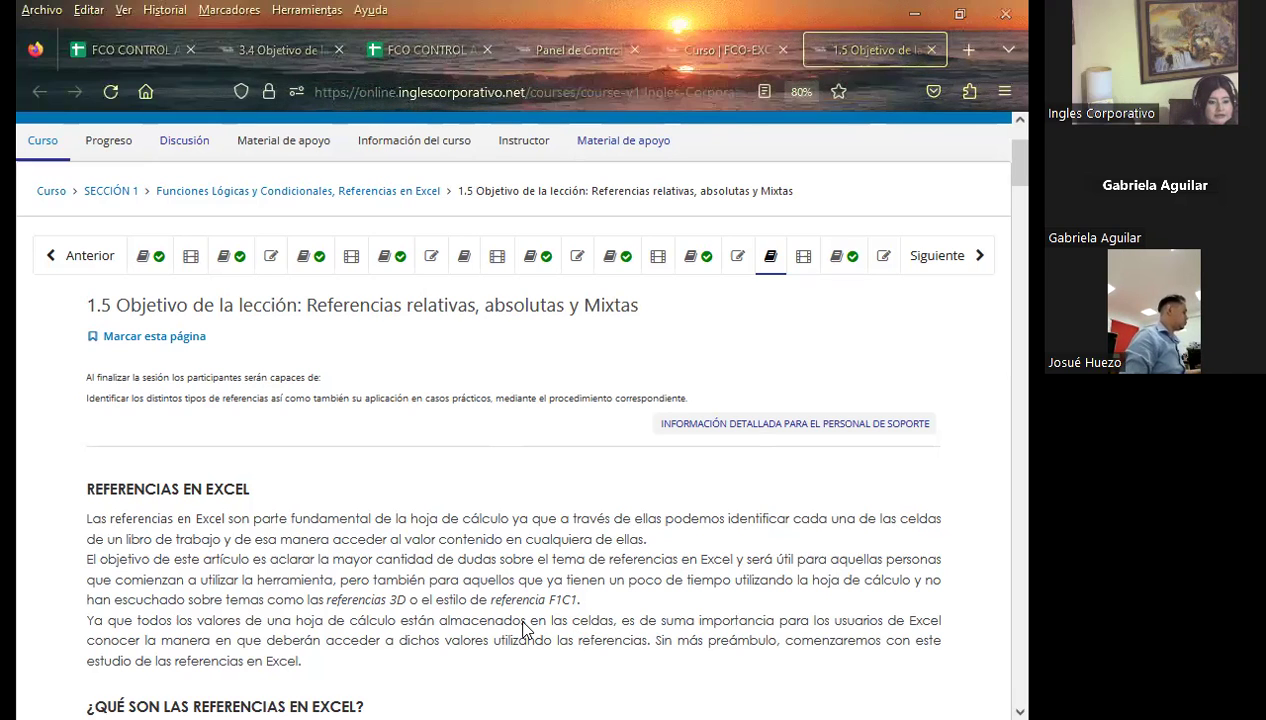
# Step: Return to the PRESENTACIÓN_5_EXCEL INTERMEDIO slideshow showing the 5th virtual class welcome slide
pyautogui.hotkey('alt', 'Tab')
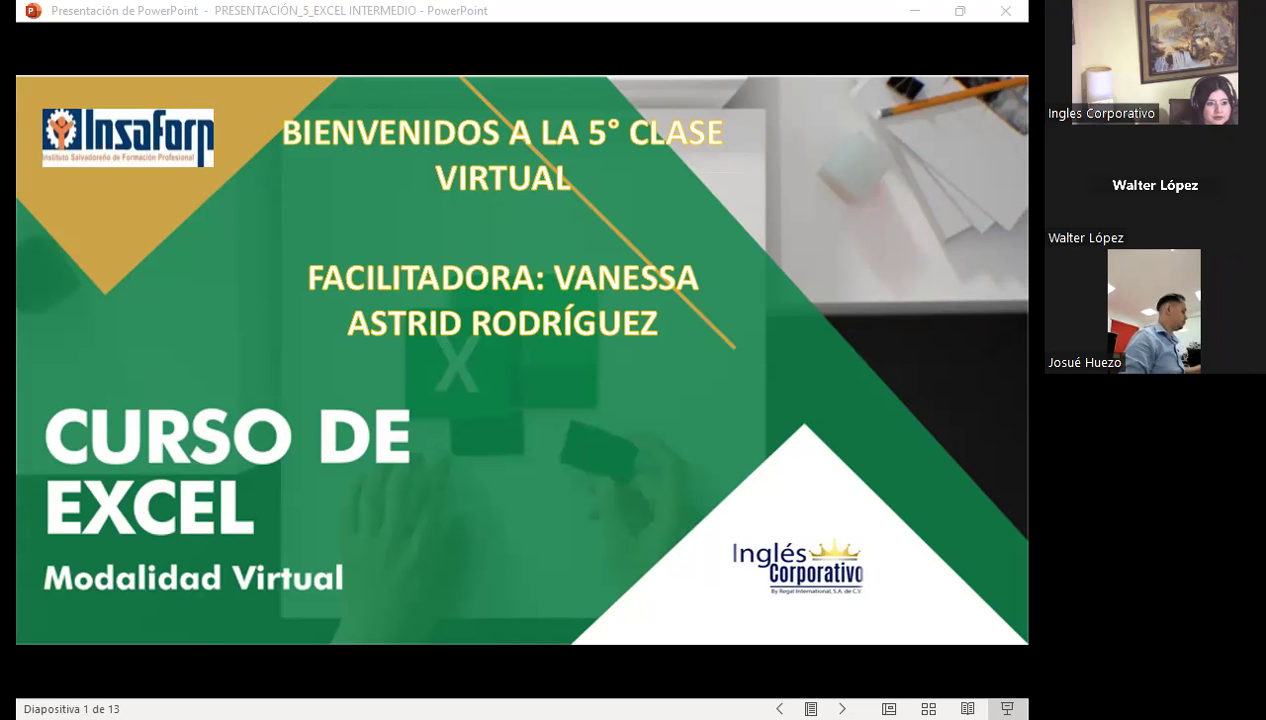
# Step: Advance the slideshow past the 'SESIÓN: 5 — EXCEL INTERMEDIO' slide toward the AGENDA
pyautogui.click(593, 396)
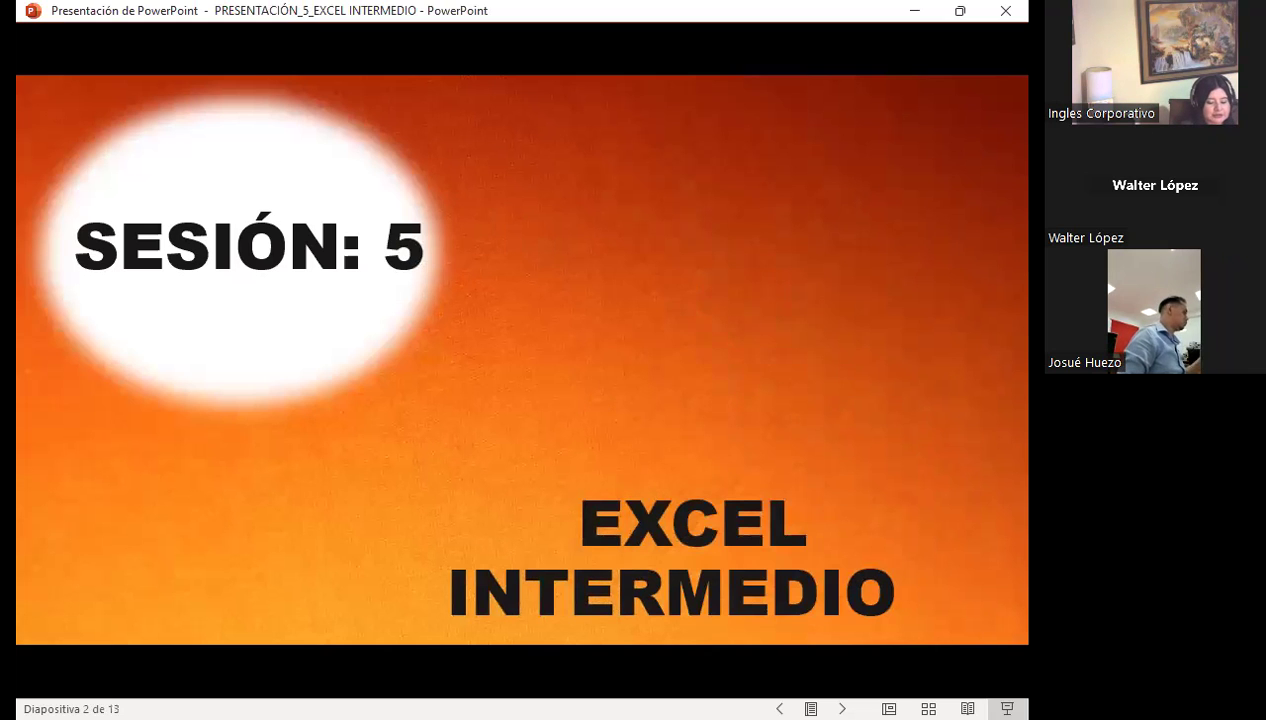
pyautogui.click(593, 396)
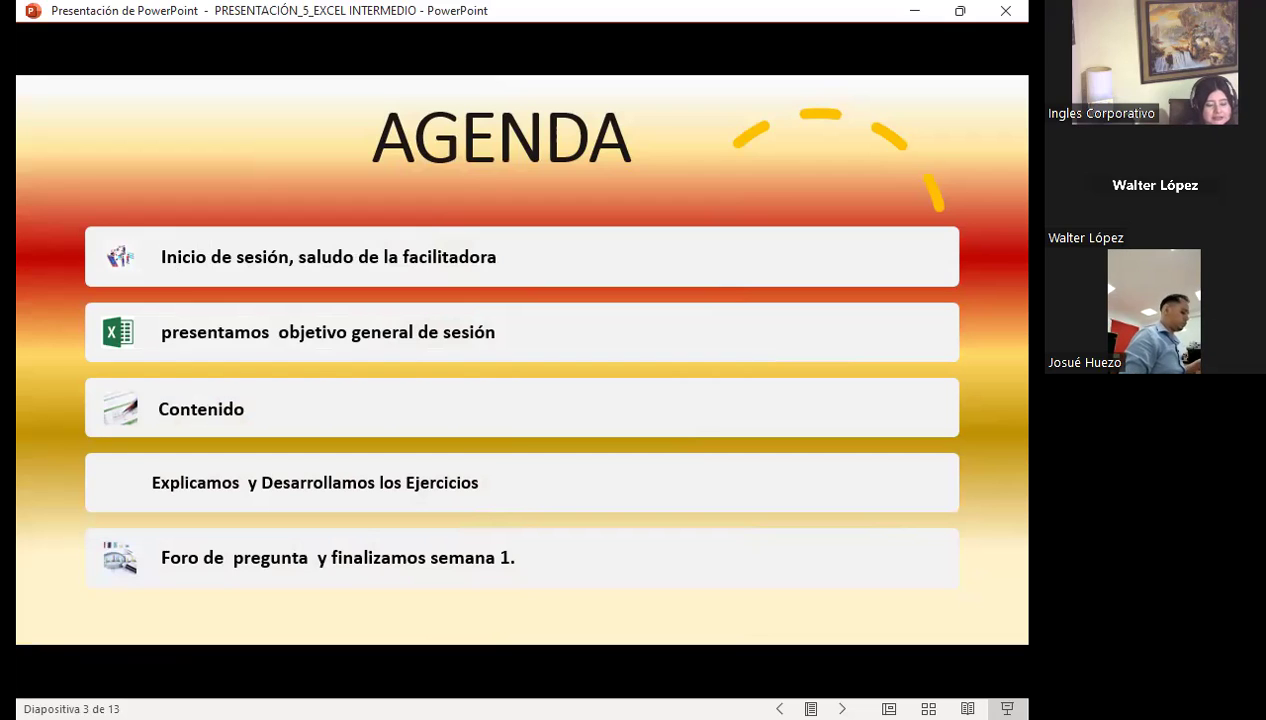
# Step: Advance to slide 4 of 13, the session's general objective on reference types
pyautogui.press('Right')
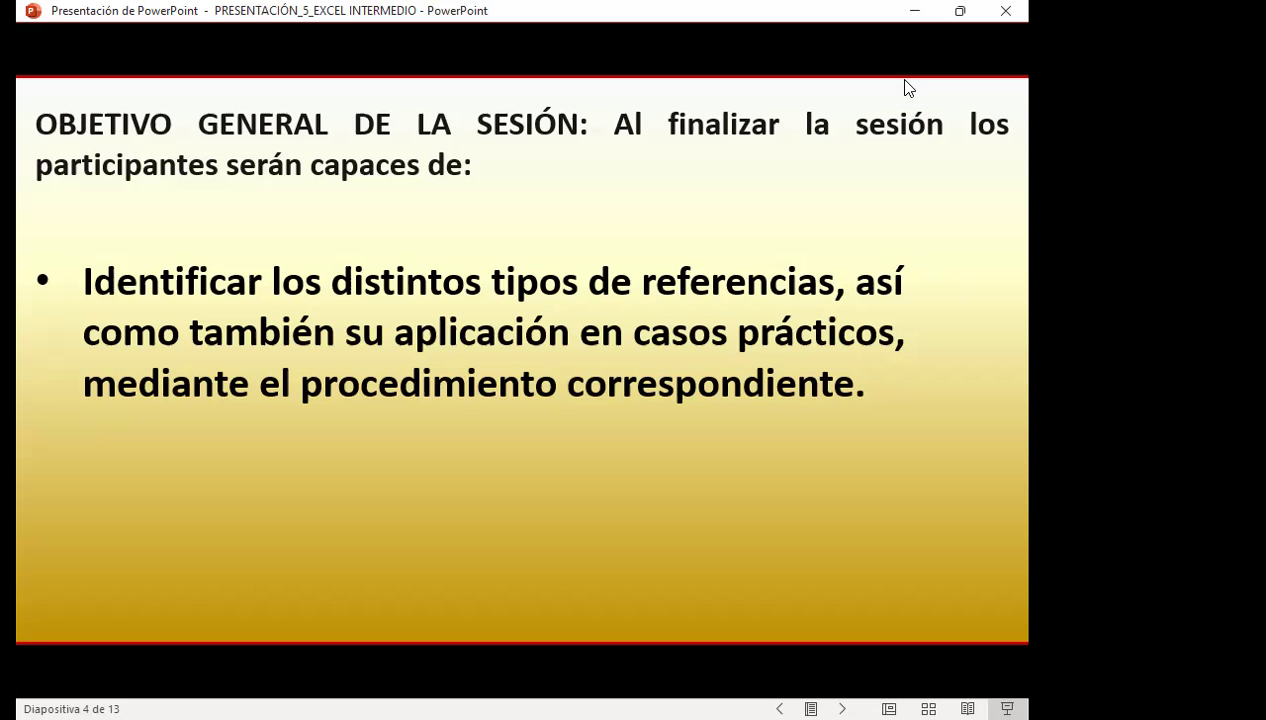
# Step: Advance to slide 5 of 13, explaining relative references with the =A1 to =A2 example
pyautogui.press('Right')
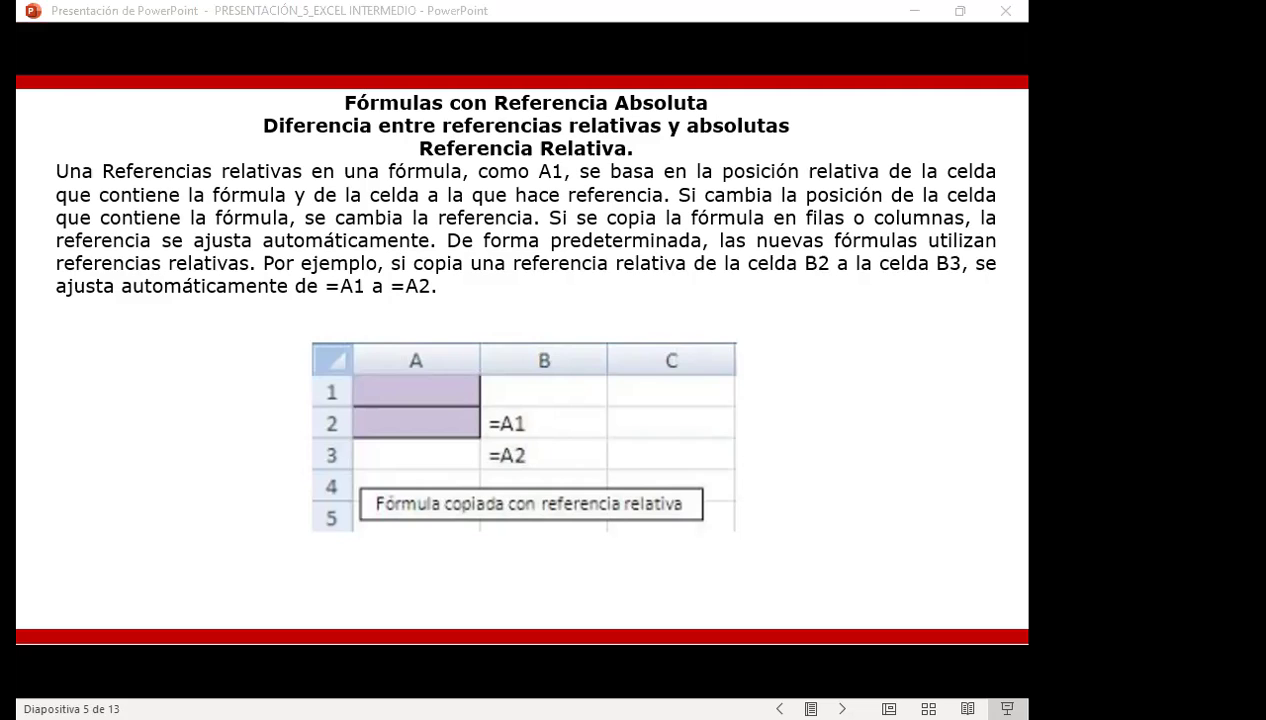
# Step: In Excel, scroll the sheet tabs left and open the EJE EFERENCIAS RELAT ABS MI (2) sheet
pyautogui.hotkey('alt', 'Tab')
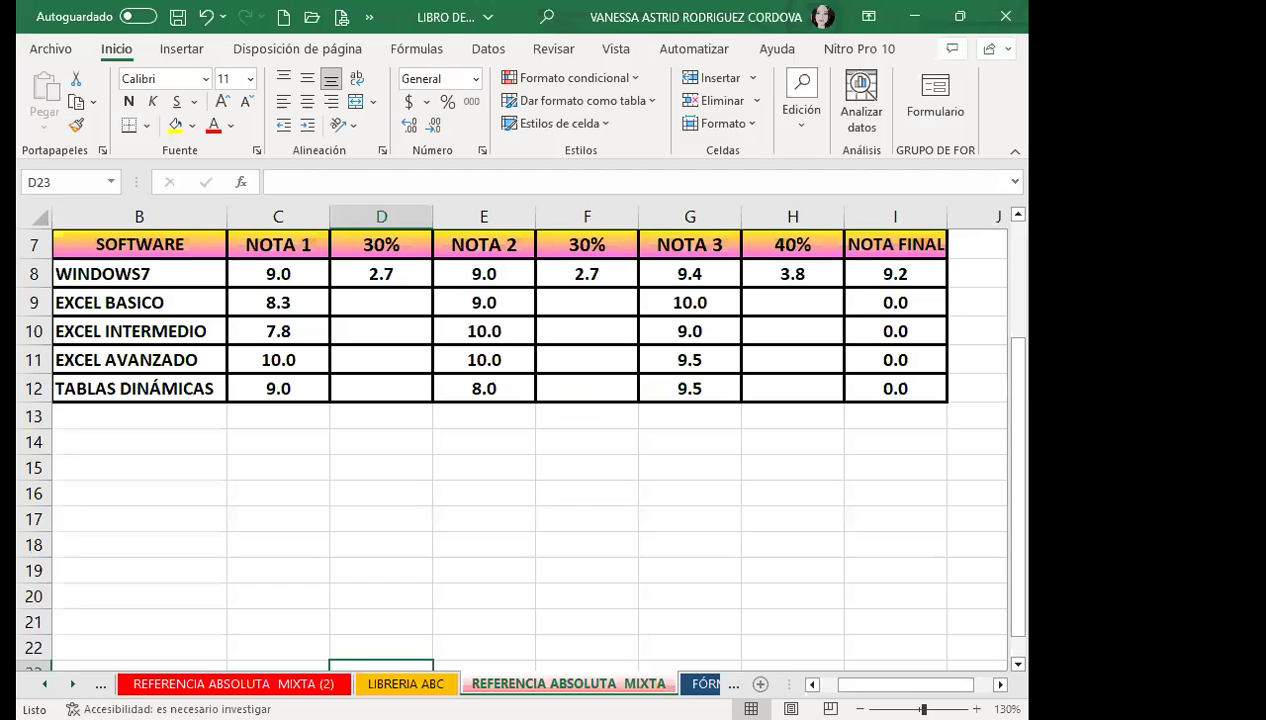
pyautogui.click(44, 684)
pyautogui.click(44, 684)
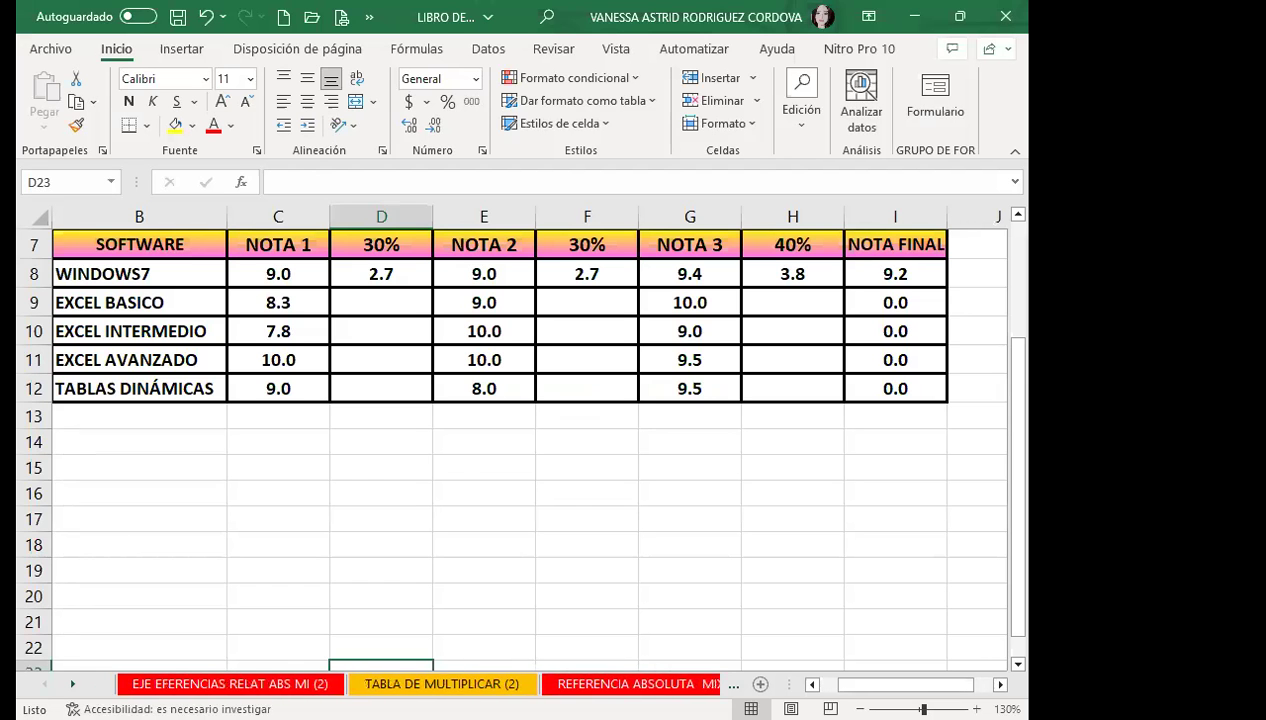
pyautogui.click(140, 683)
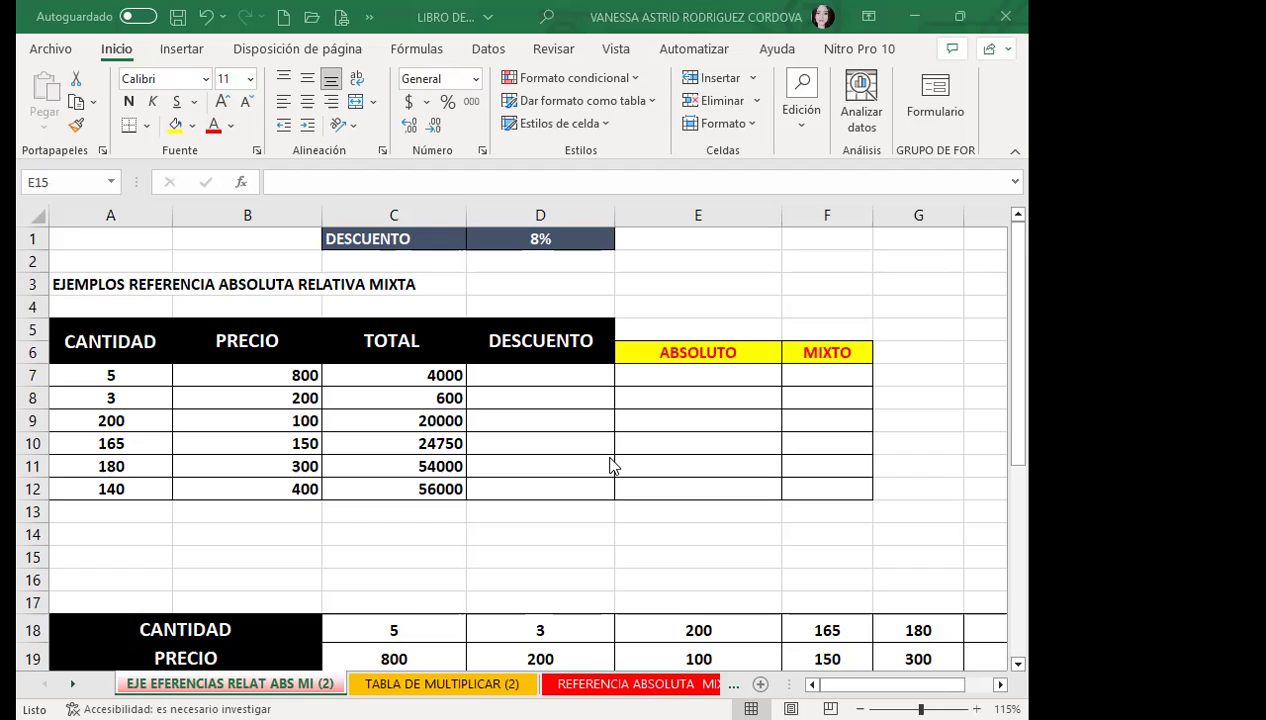
# Step: Clear the TOTAL values in C7:C12 and begin a new formula with = in C7
pyautogui.moveTo(382, 374); pyautogui.dragTo(385, 480)
pyautogui.press('Delete')
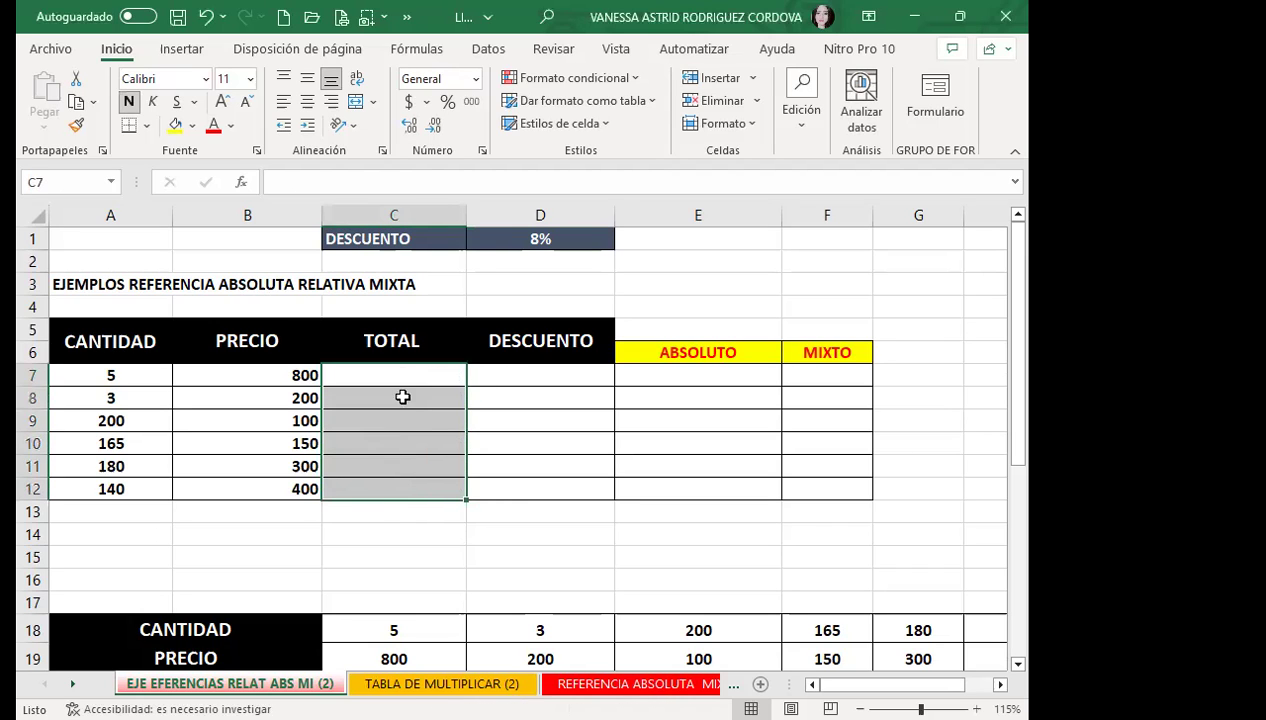
pyautogui.click(337, 368)
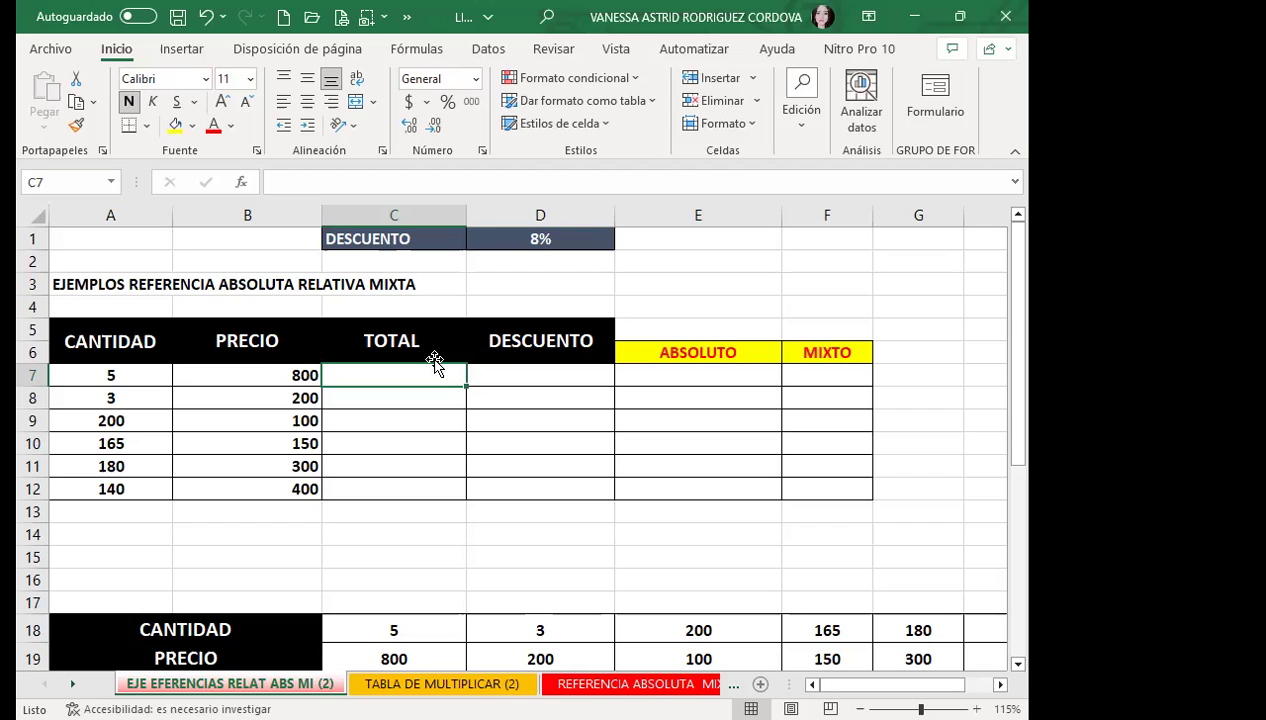
pyautogui.write('=')
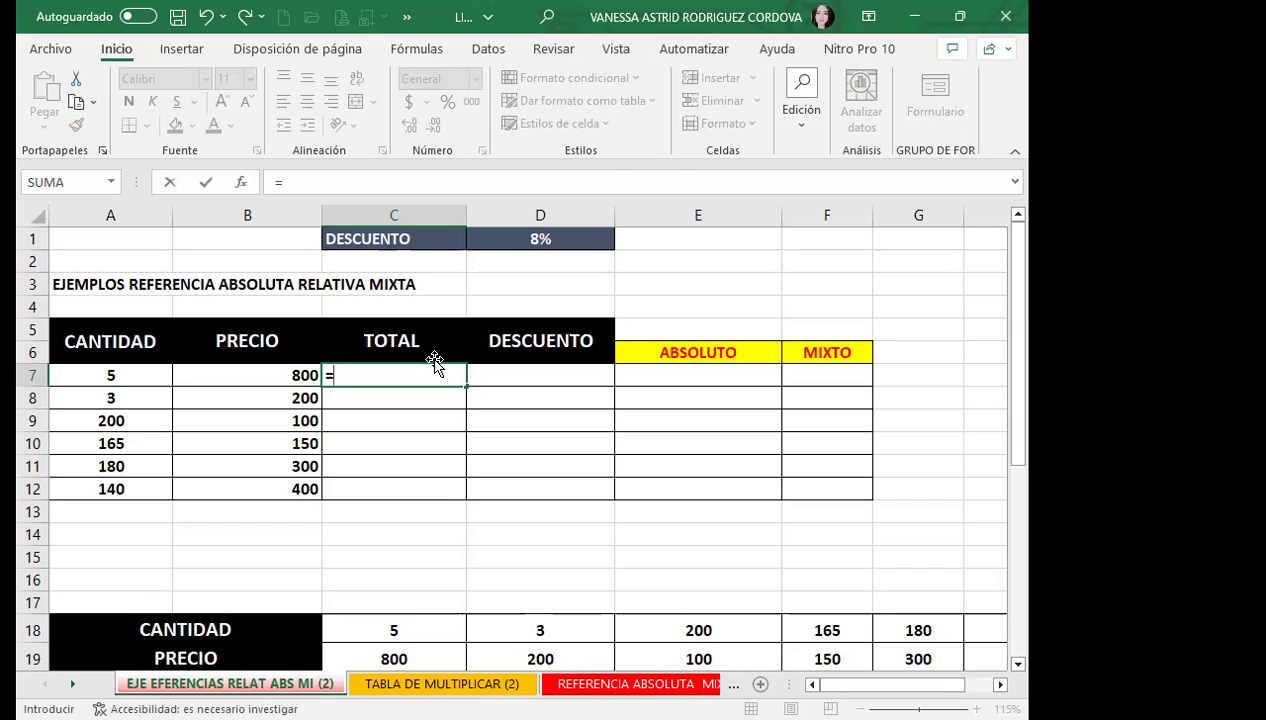
# Step: Complete C7 as =A7*B7, quantity times price
pyautogui.click(94, 375)
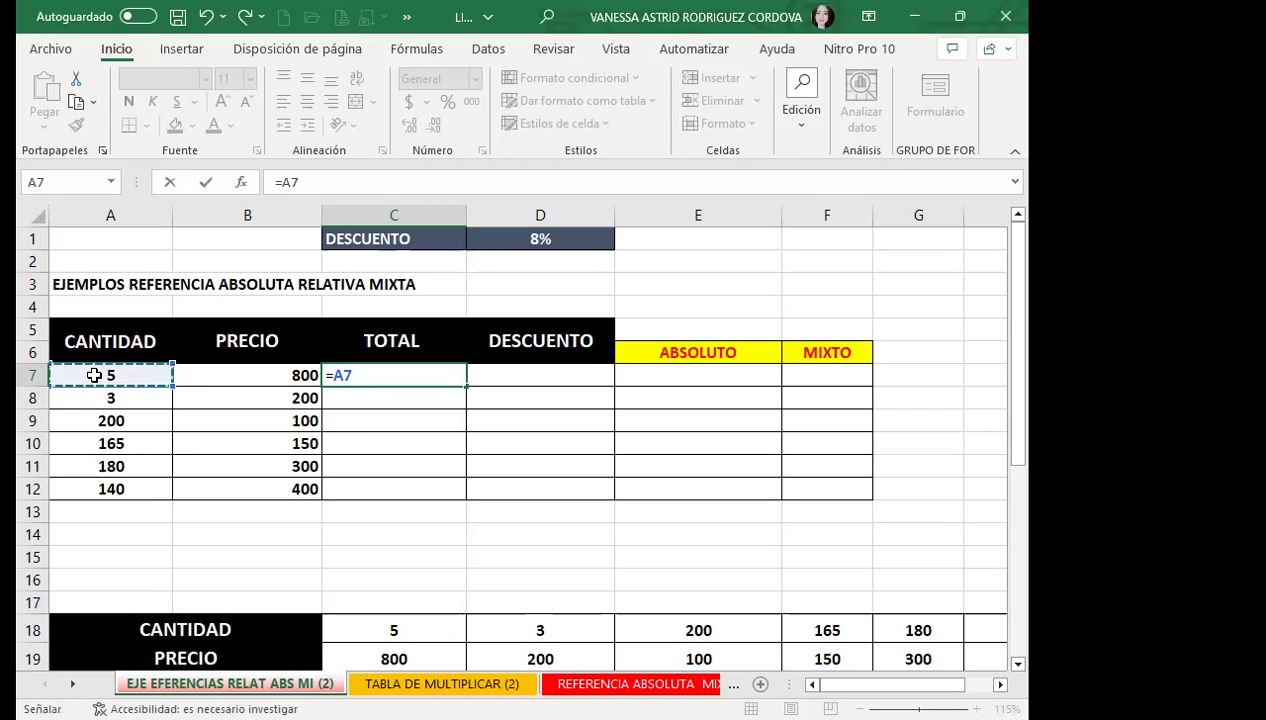
pyautogui.write('*')
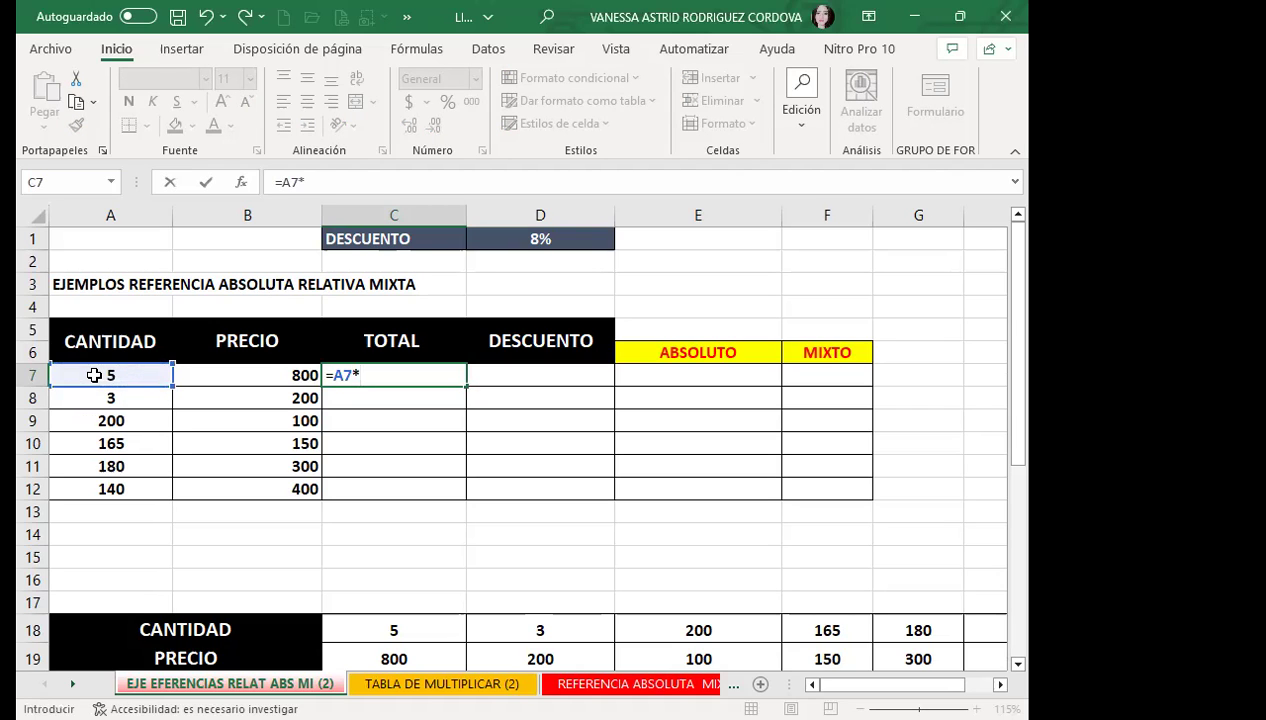
pyautogui.click(242, 374)
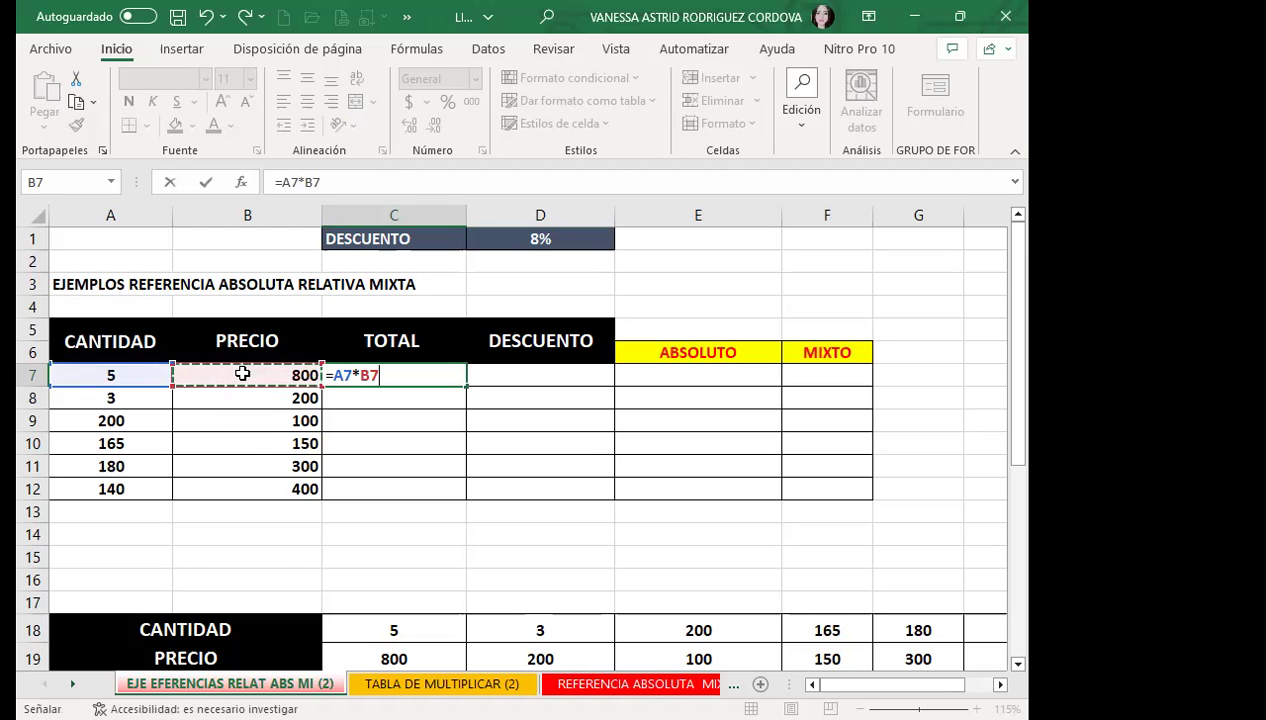
pyautogui.press('Return')
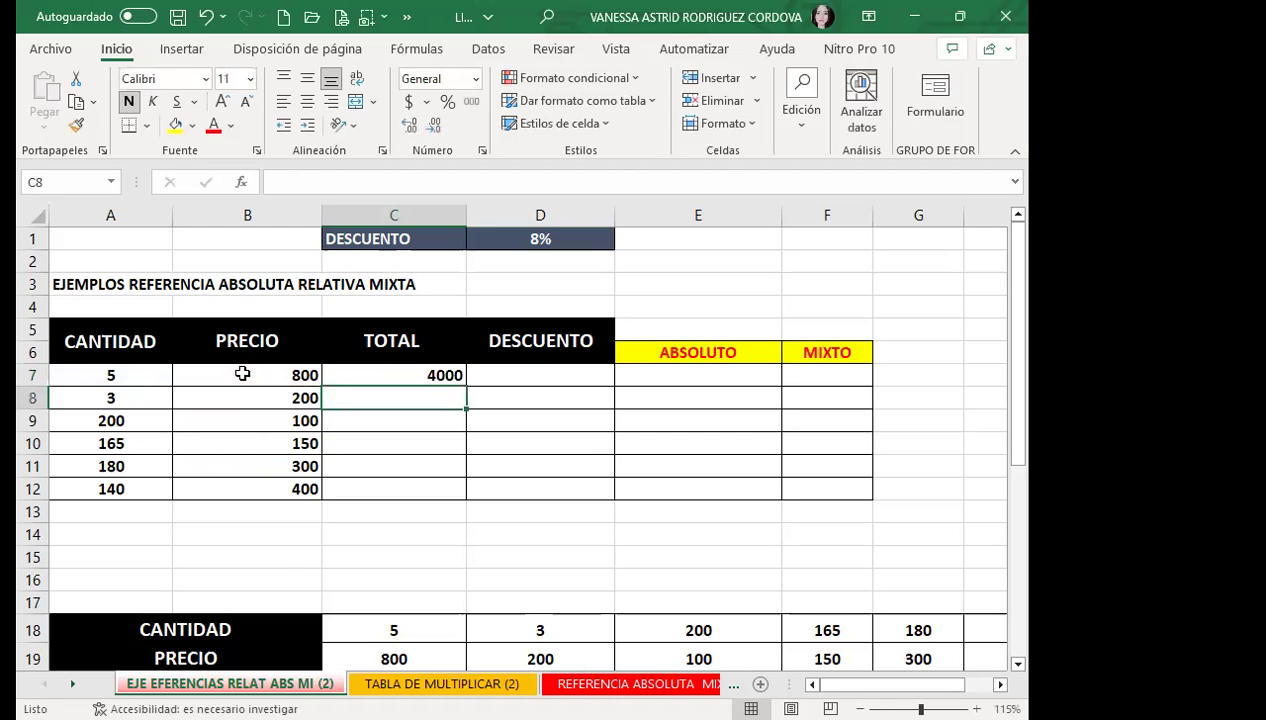
# Step: Fill the C7 formula down to C12 and check each copied total, ending on D7
pyautogui.click(398, 378)
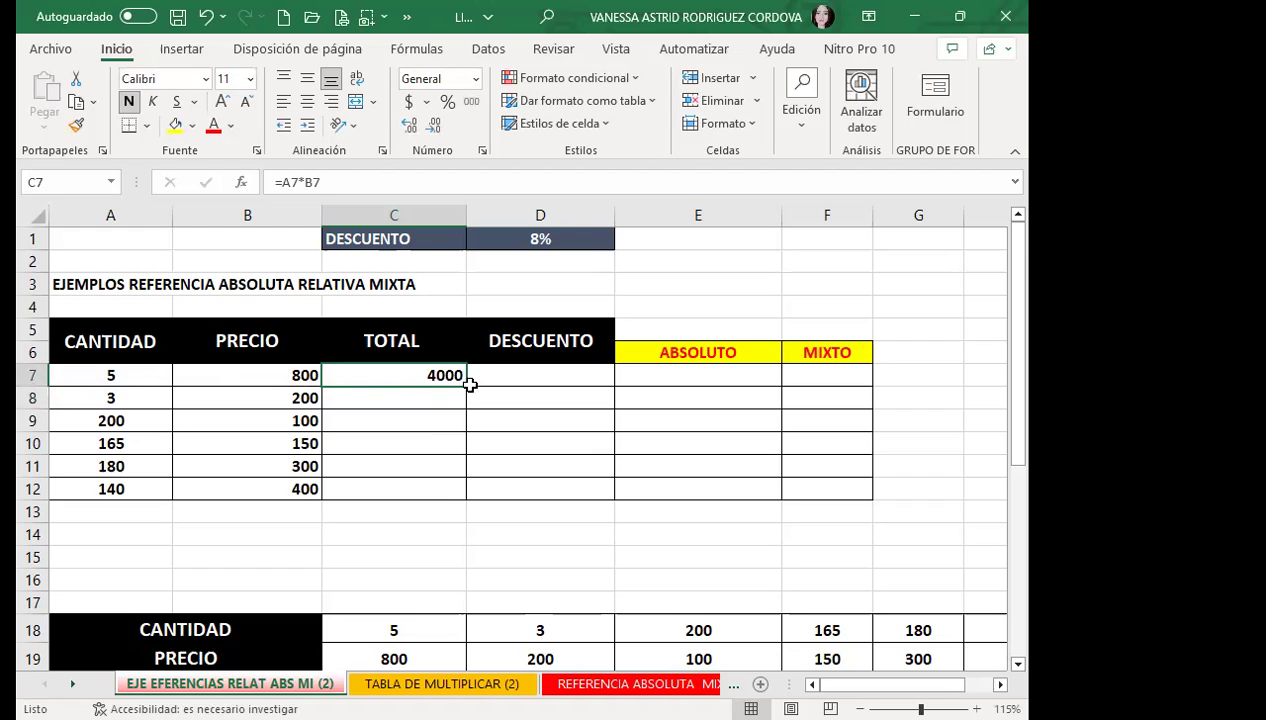
pyautogui.moveTo(465, 385); pyautogui.dragTo(457, 495)
pyautogui.click(404, 377)
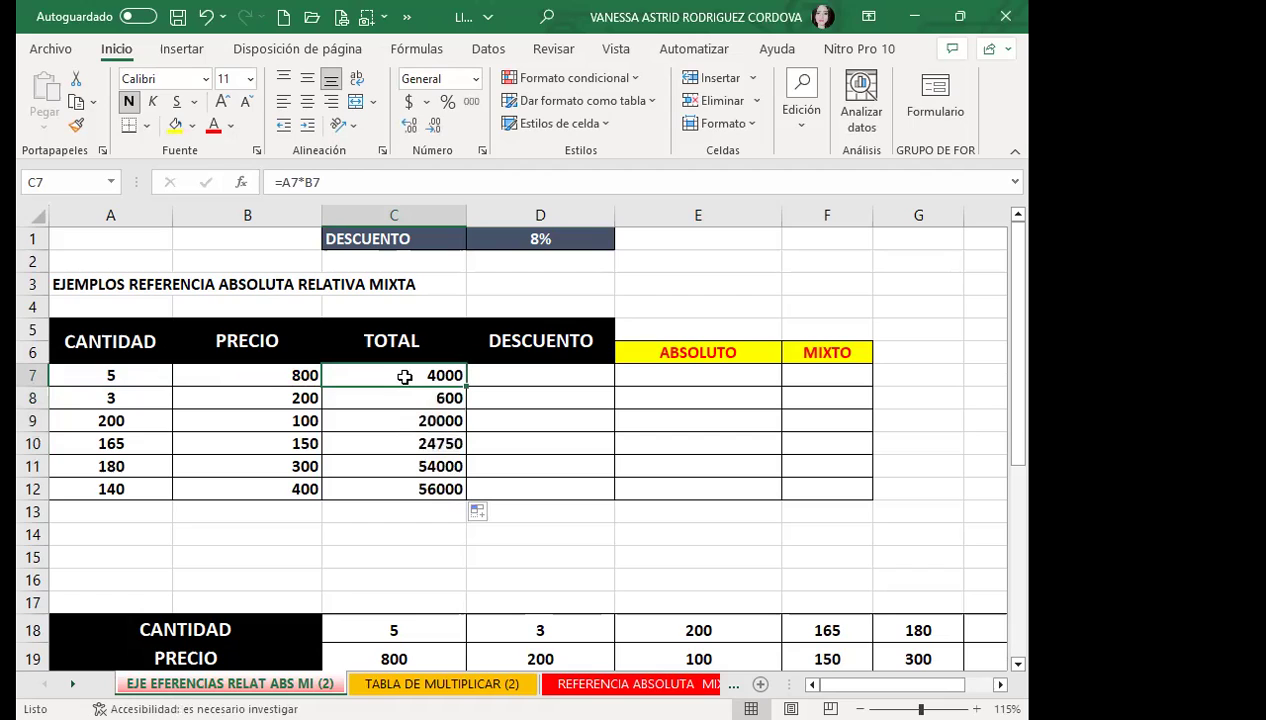
pyautogui.press('Down')
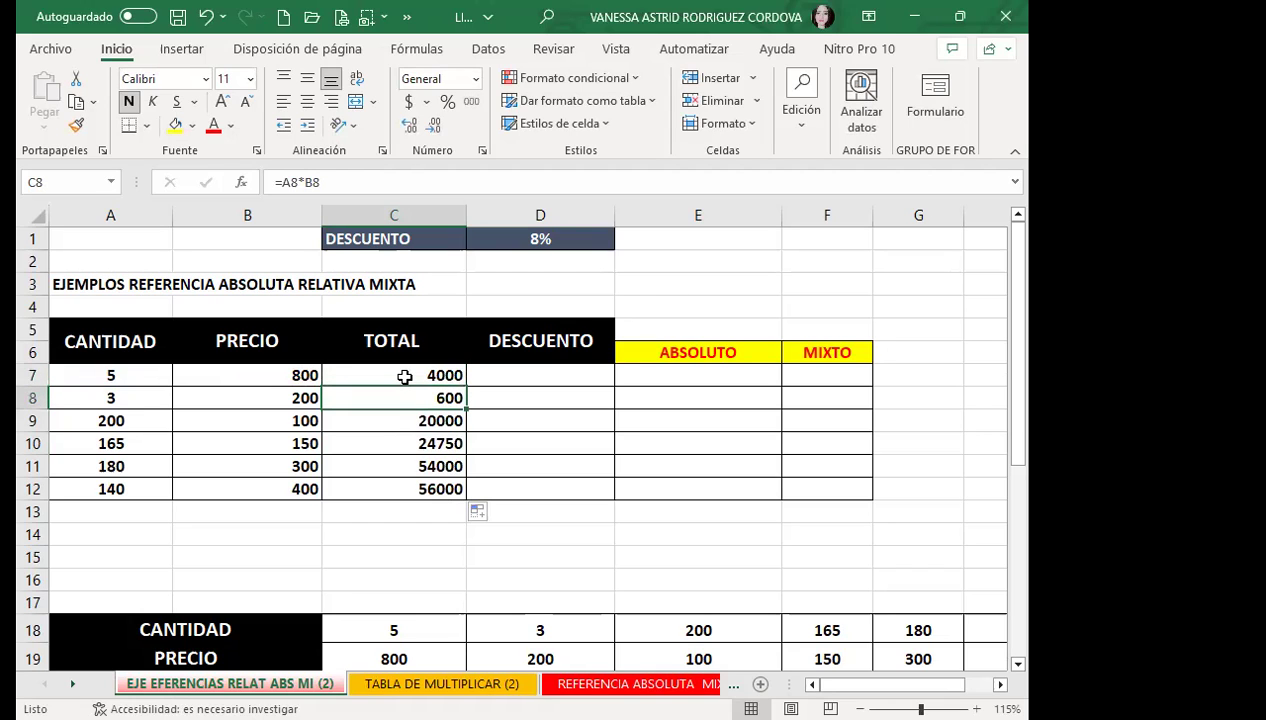
pyautogui.press('Down')
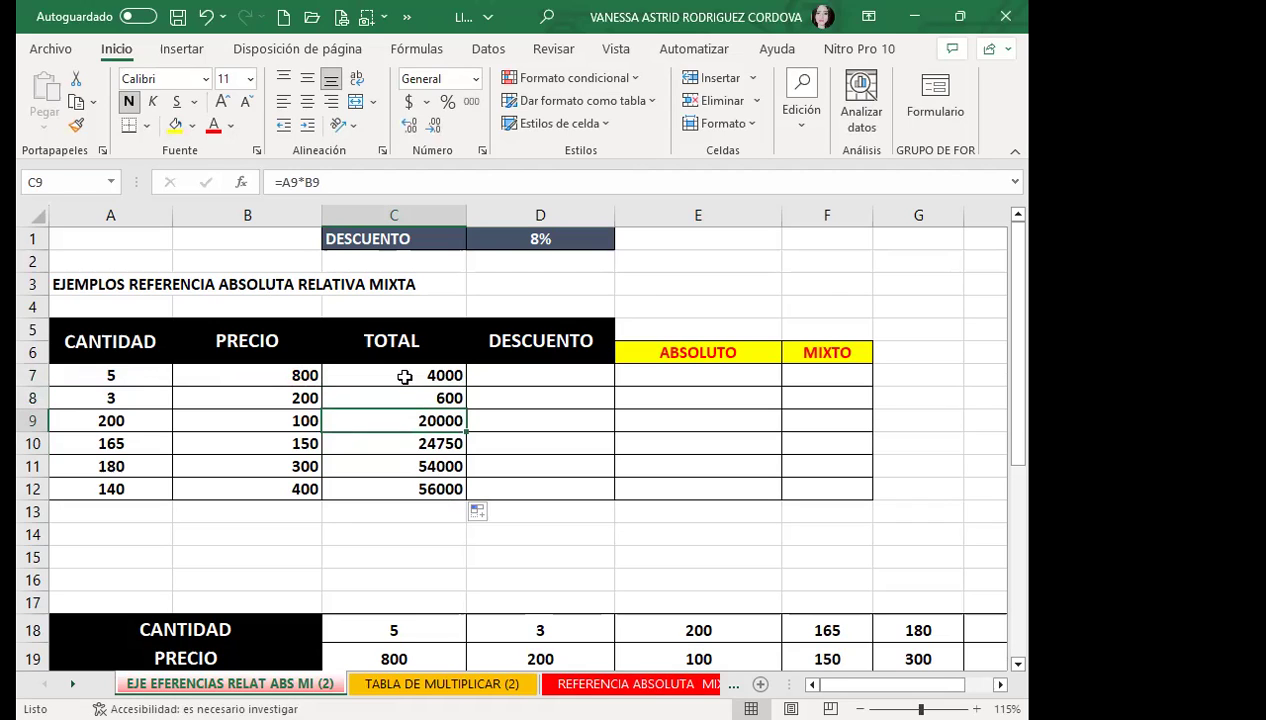
pyautogui.press('Down')
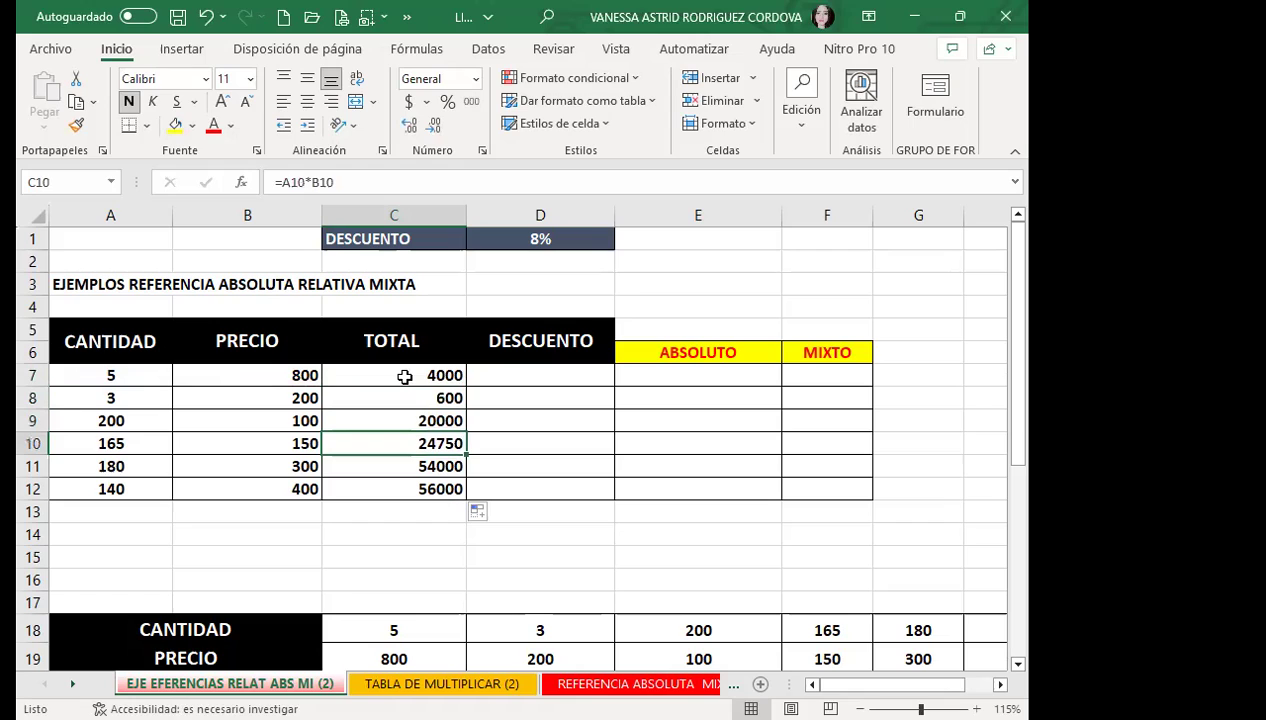
pyautogui.press('Down')
pyautogui.press('Down')
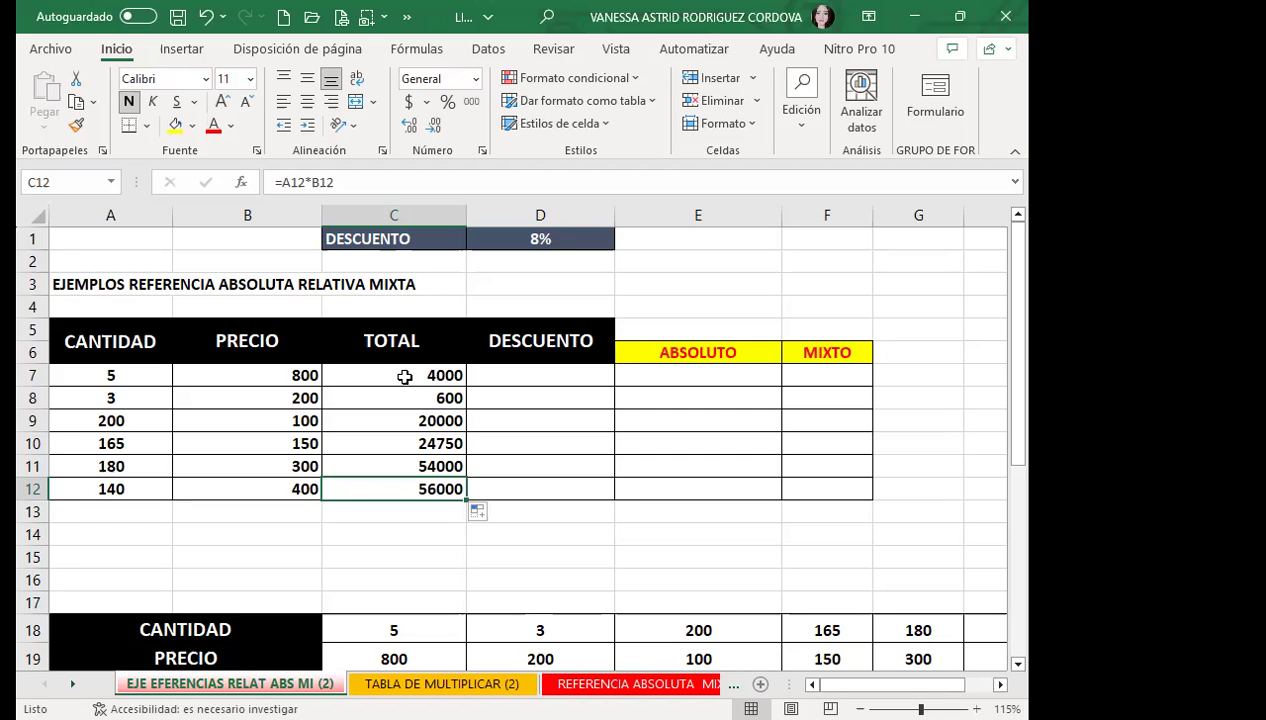
pyautogui.click(505, 381)
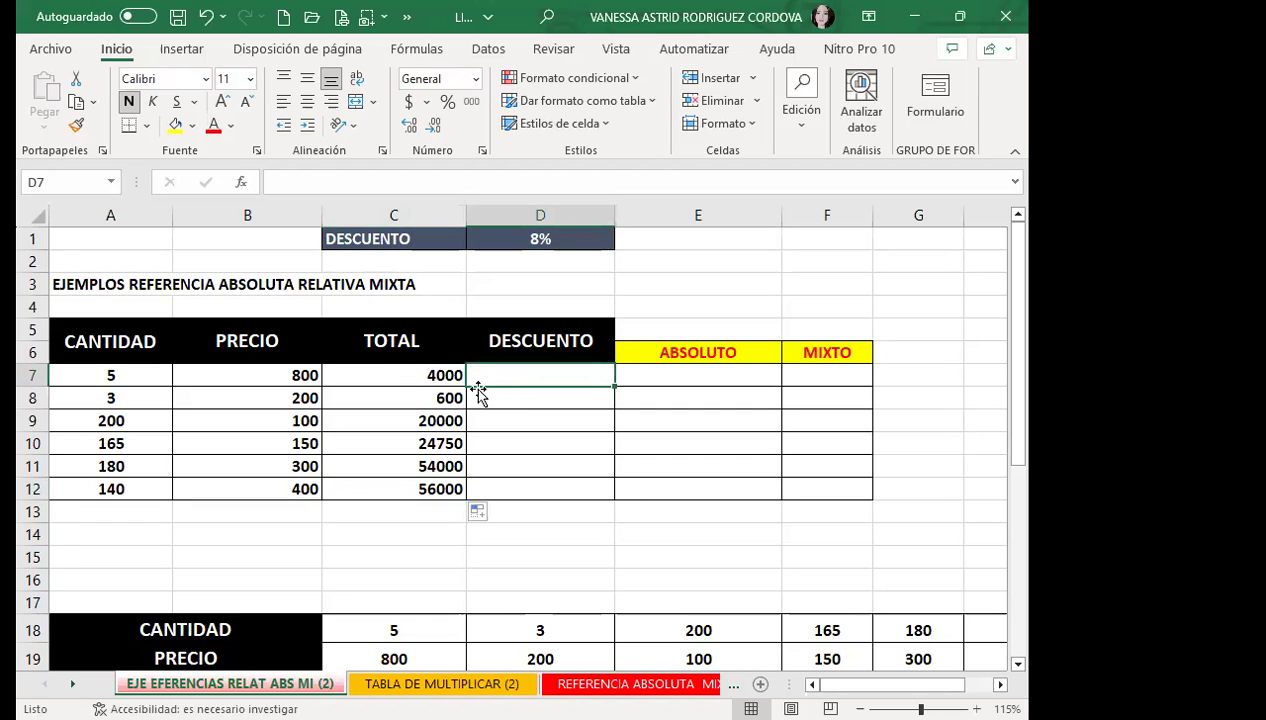
pyautogui.click(536, 342)
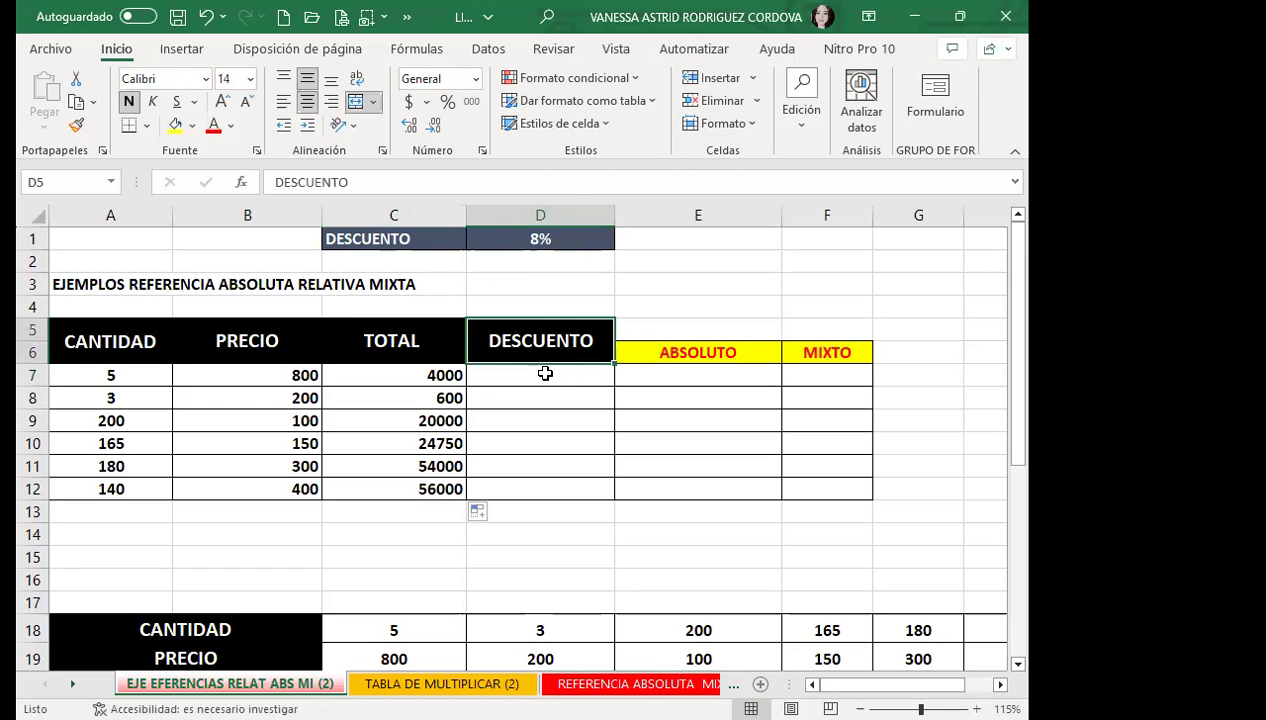
pyautogui.moveTo(545, 373); pyautogui.dragTo(543, 350)
pyautogui.click(545, 350)
pyautogui.click(574, 256)
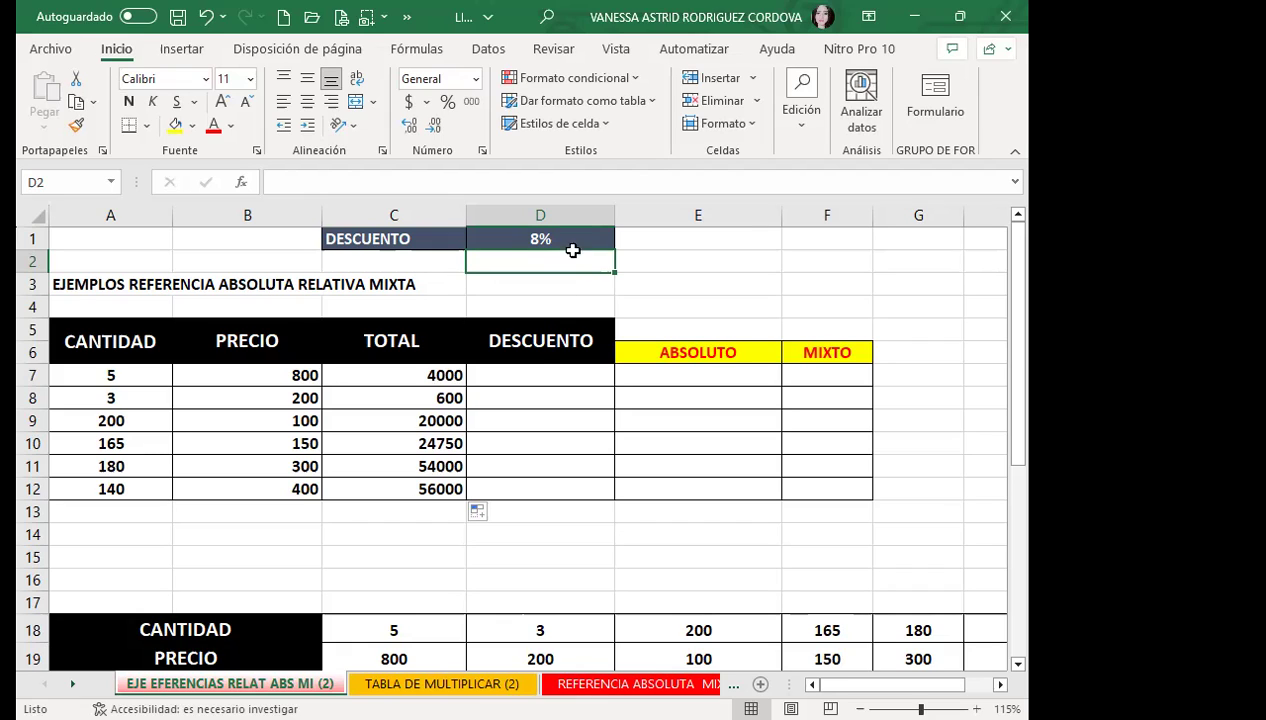
# Step: Enter =C7*D1 in D7, replacing the hard-coded 10% with the D1 cell, giving 320
pyautogui.click(533, 371)
pyautogui.write('=')
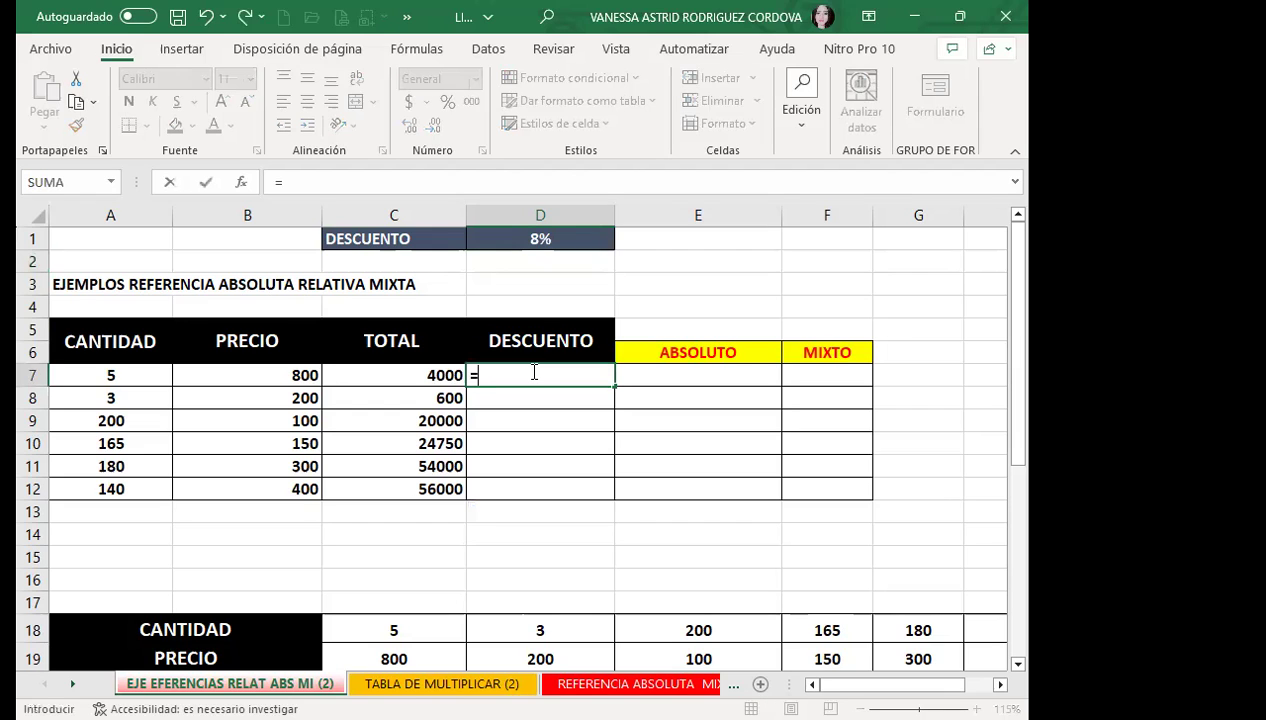
pyautogui.click(402, 373)
pyautogui.write('*10')
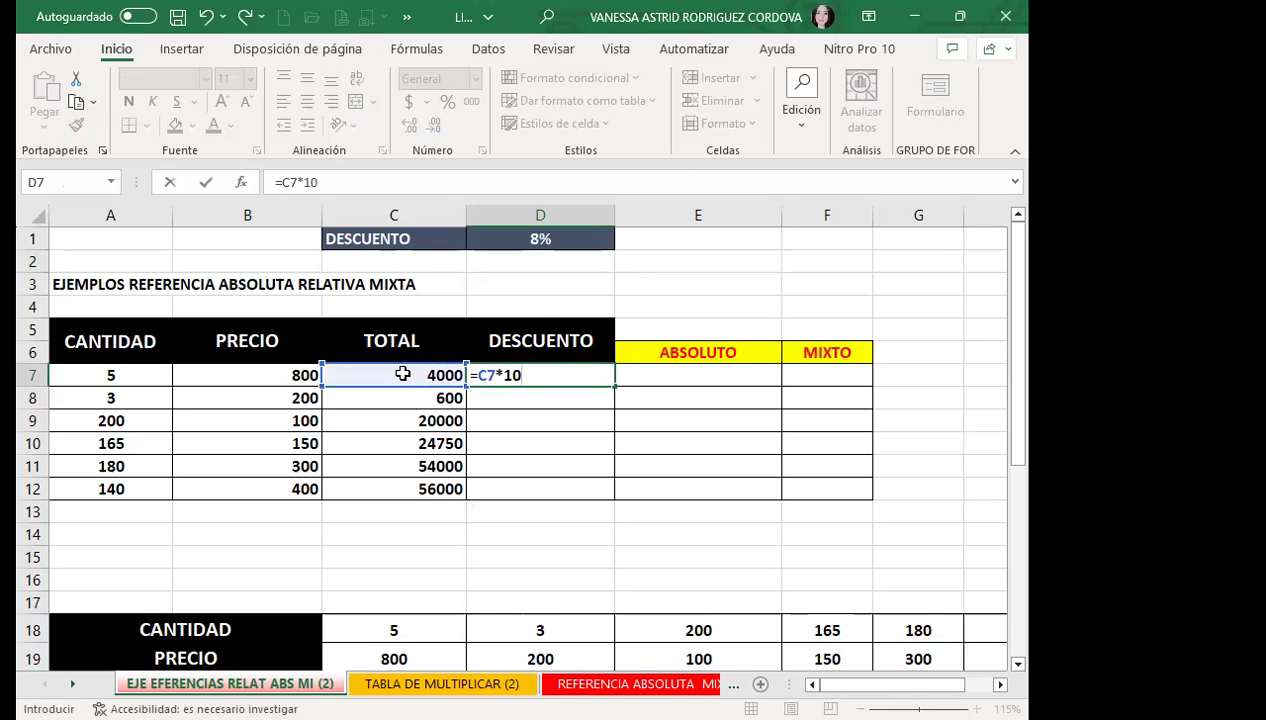
pyautogui.write('%')
pyautogui.press('BackSpace')
pyautogui.press('BackSpace')
pyautogui.press('BackSpace')
pyautogui.click(507, 242)
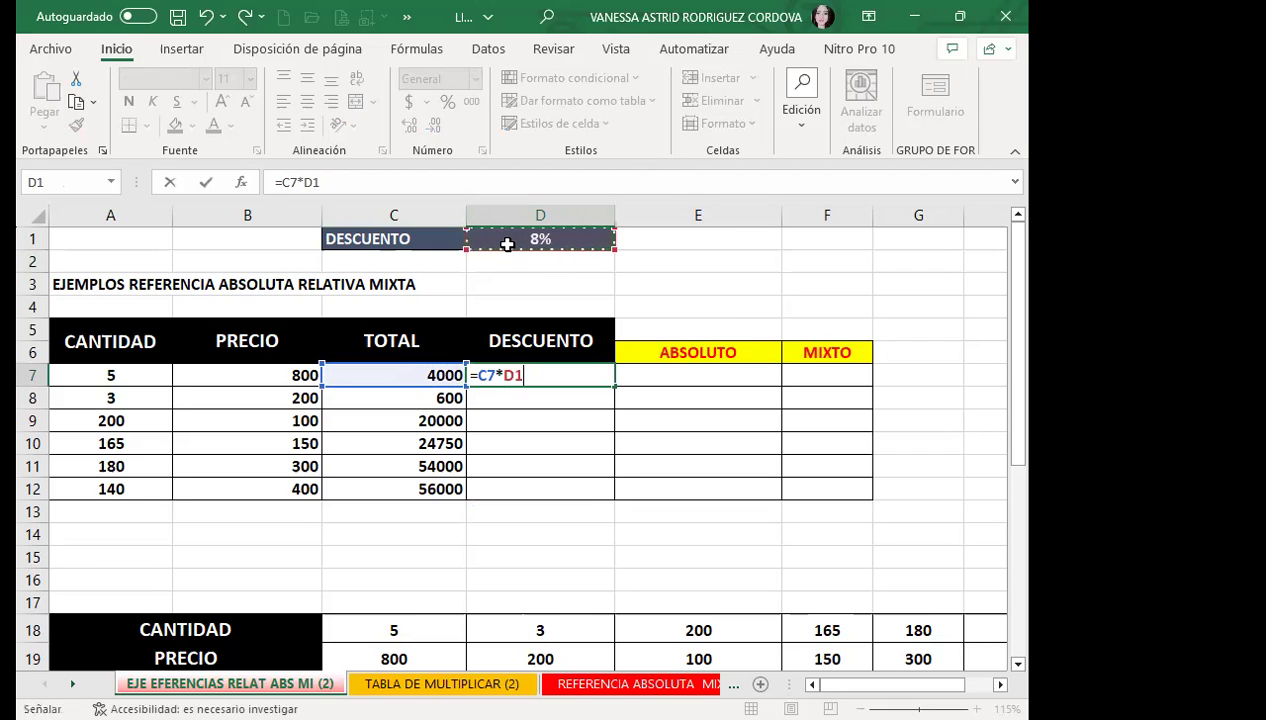
pyautogui.press('Return')
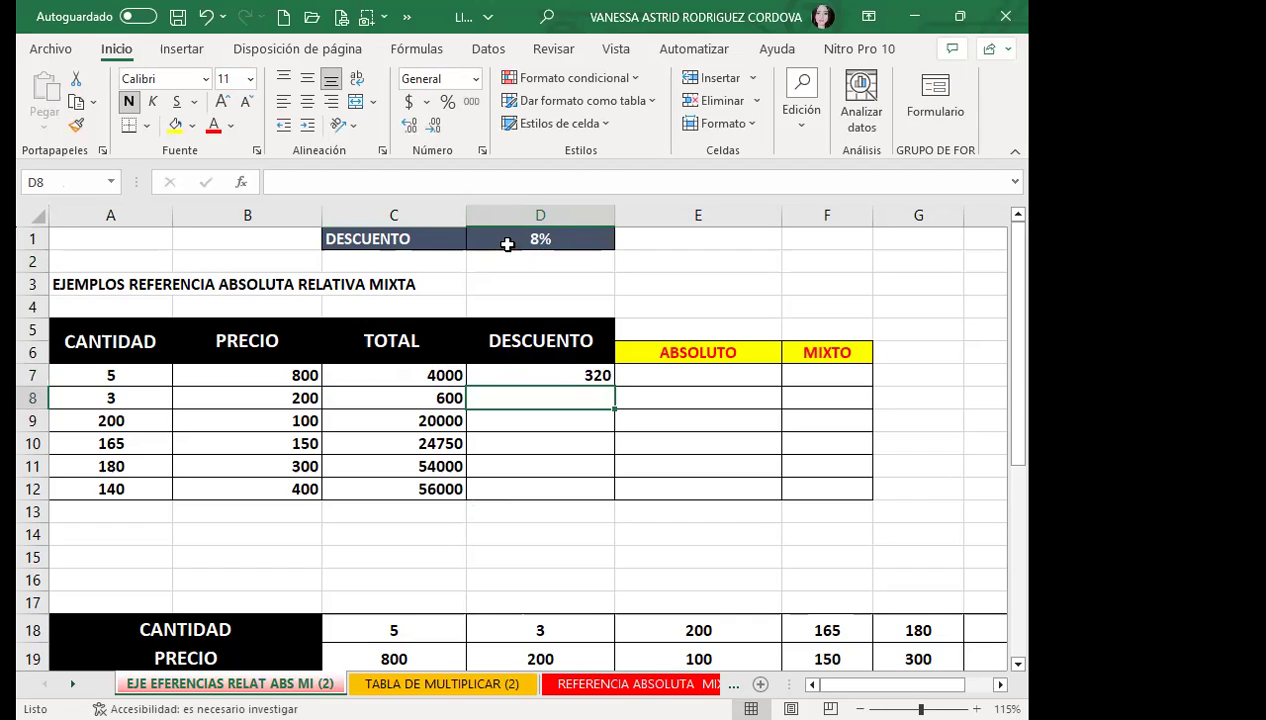
# Step: Fill D7's discount formula down to D12, producing 0s and a #¡VALOR! error
pyautogui.click(517, 366)
pyautogui.moveTo(612, 387); pyautogui.dragTo(608, 492)
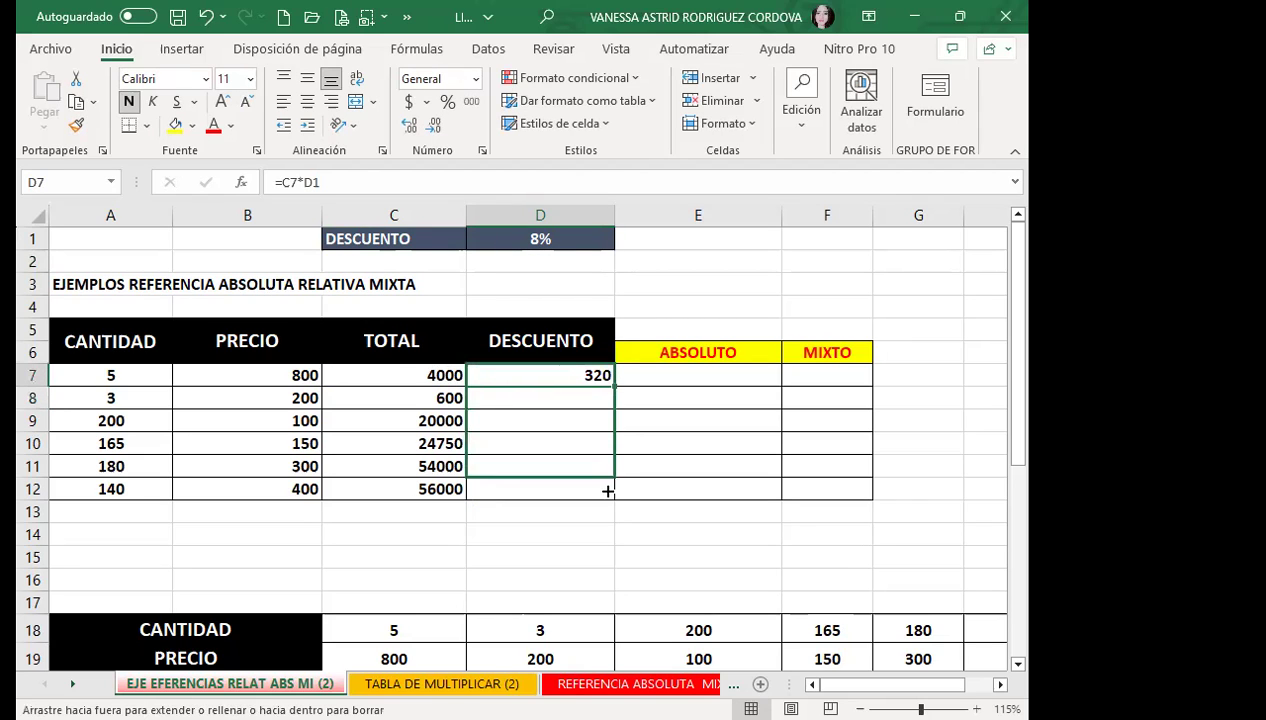
pyautogui.click(508, 381)
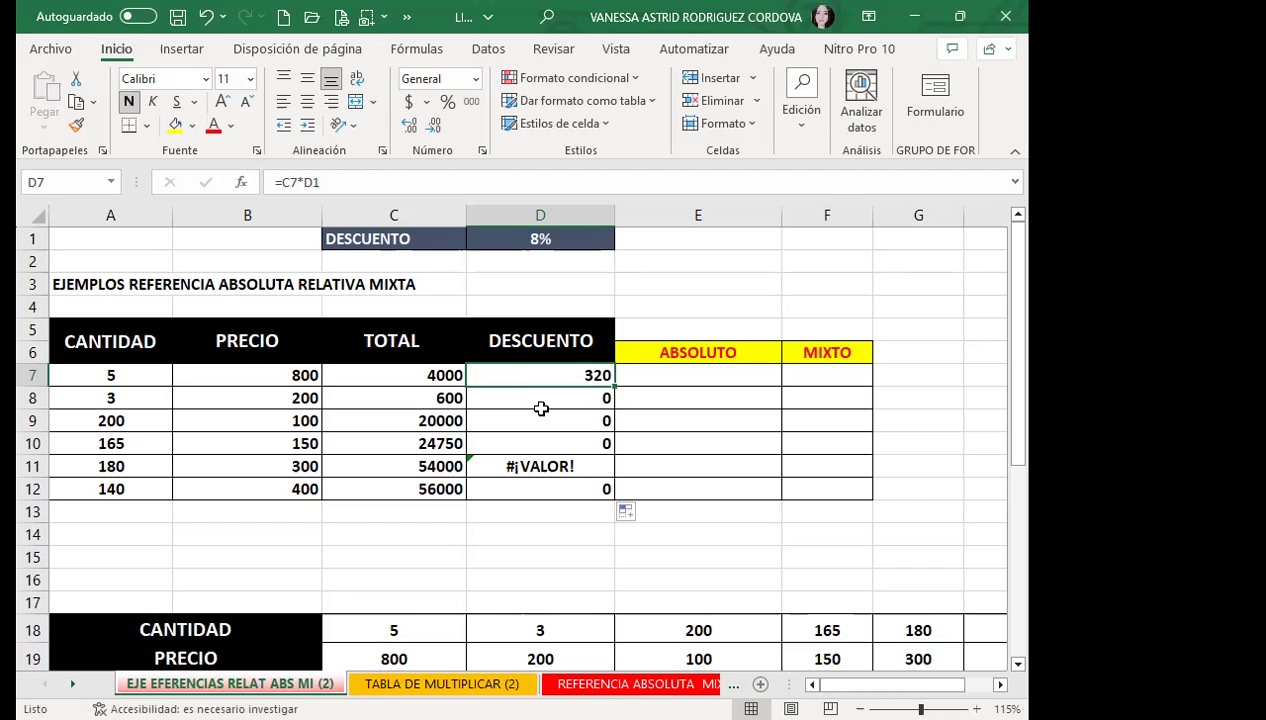
pyautogui.click(507, 238)
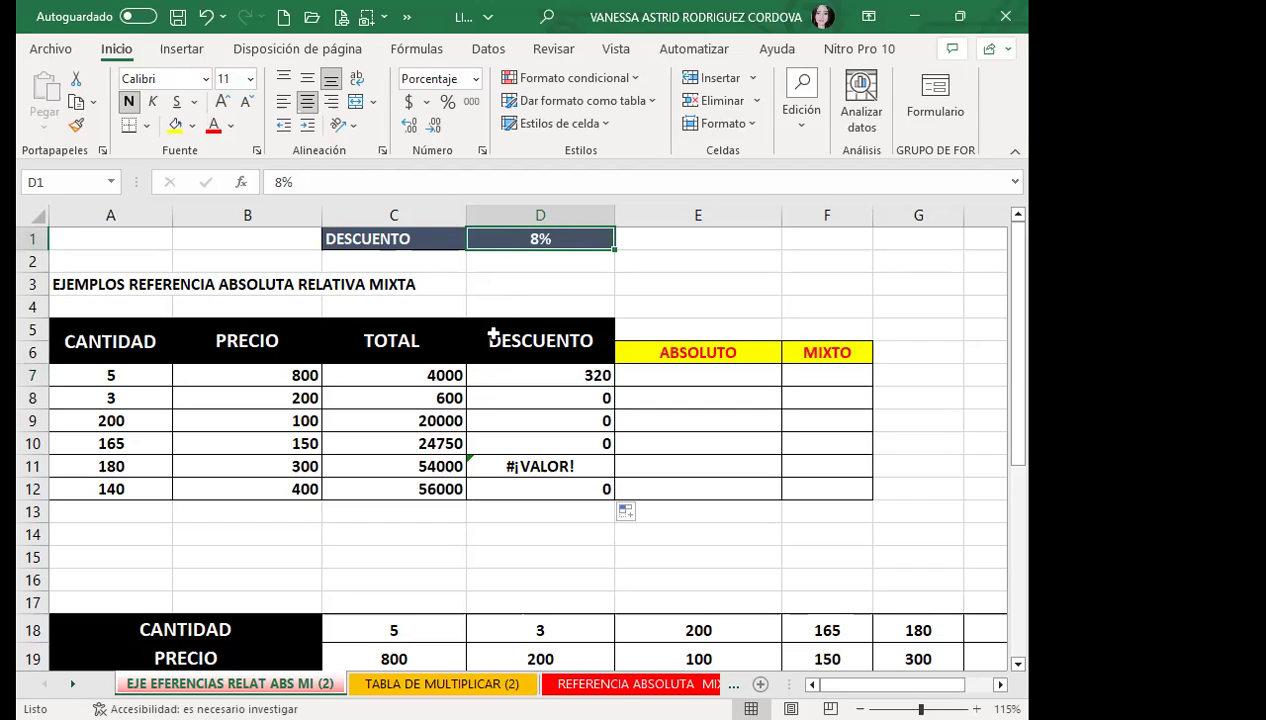
pyautogui.click(494, 373)
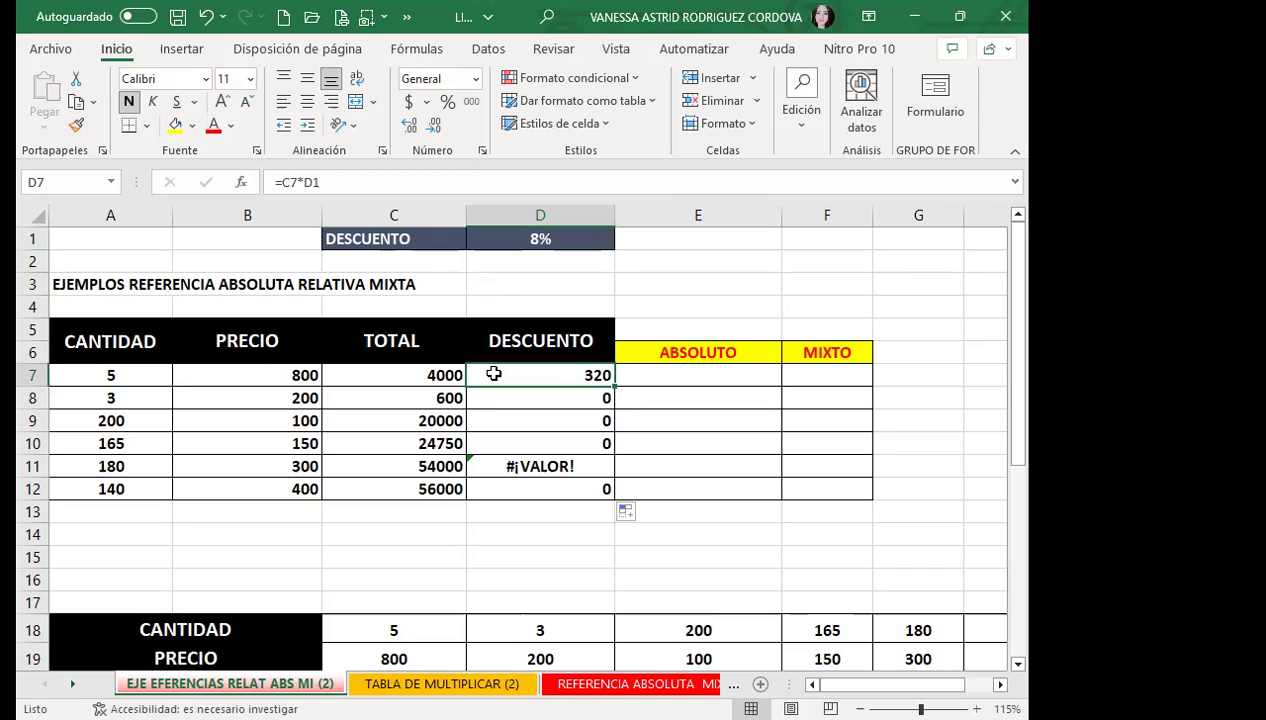
pyautogui.press('Down')
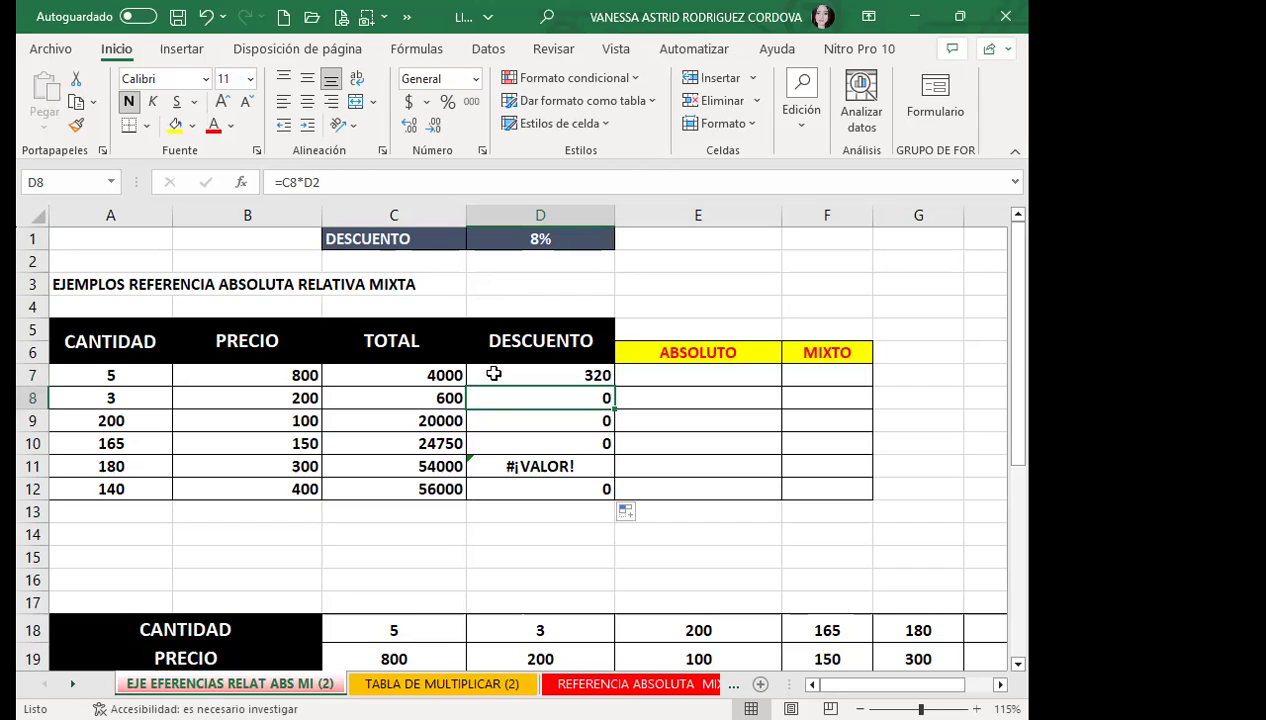
pyautogui.press('Down')
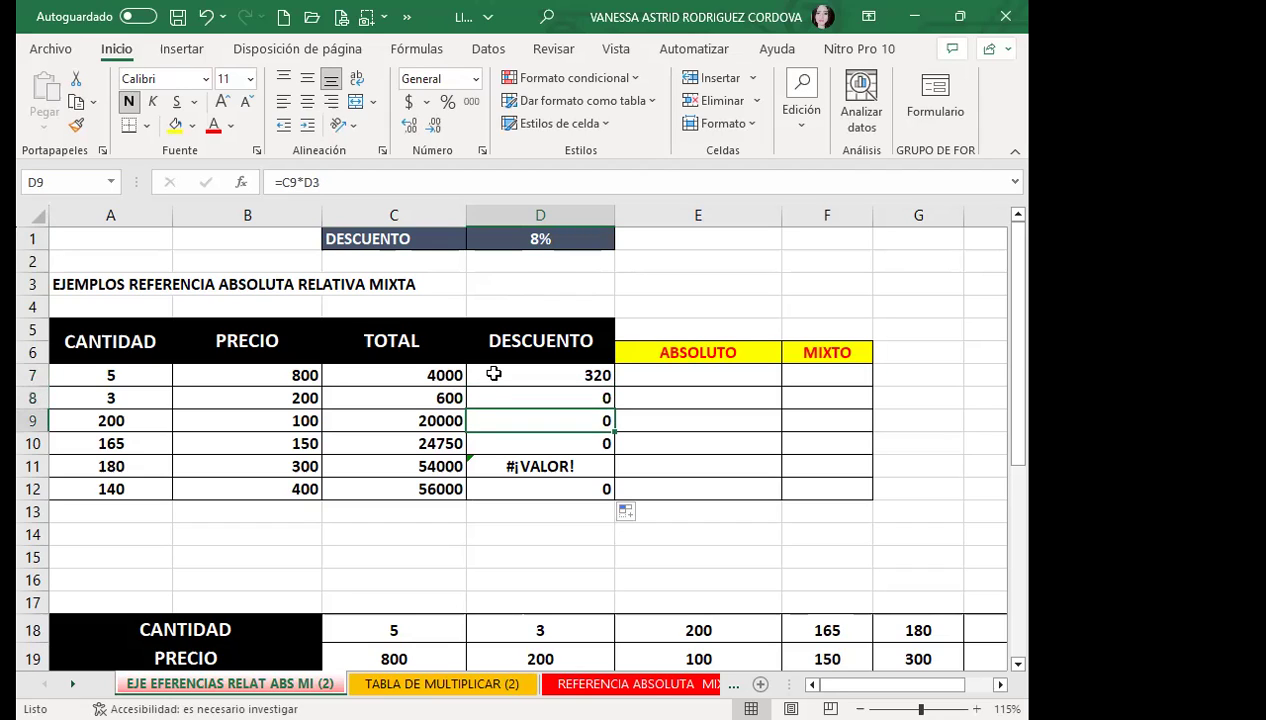
pyautogui.press('Down')
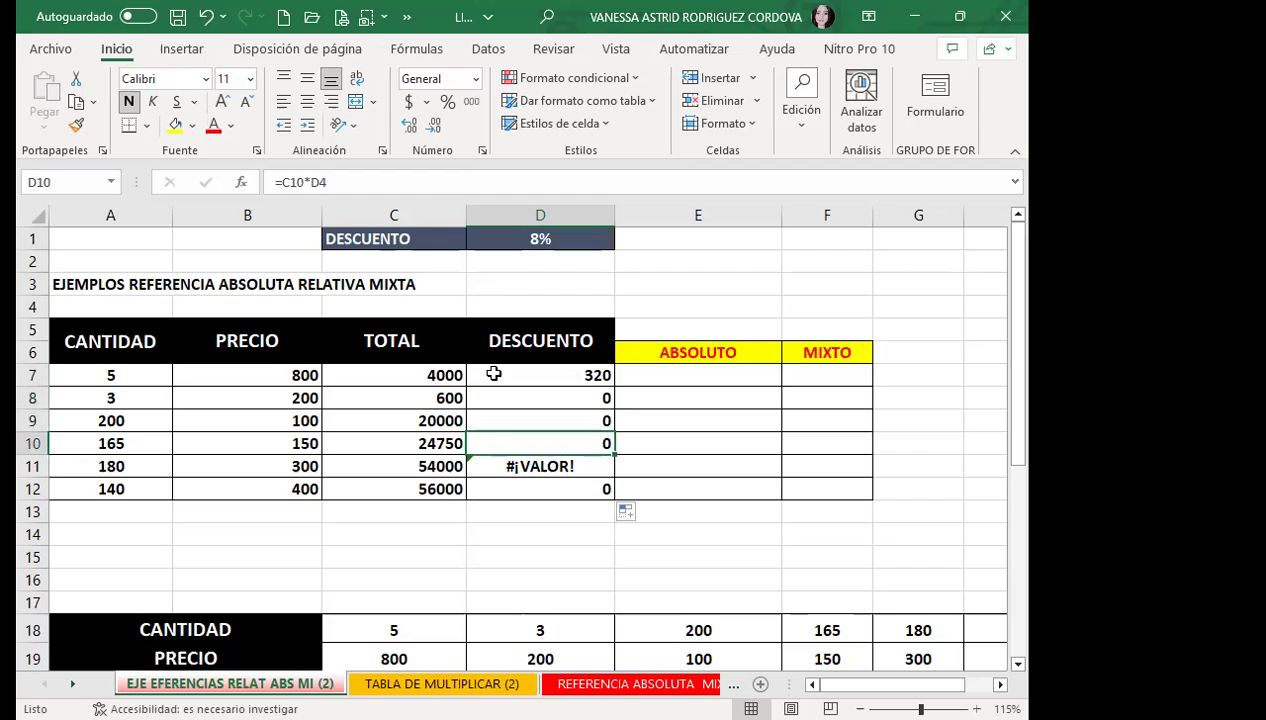
pyautogui.press('Down')
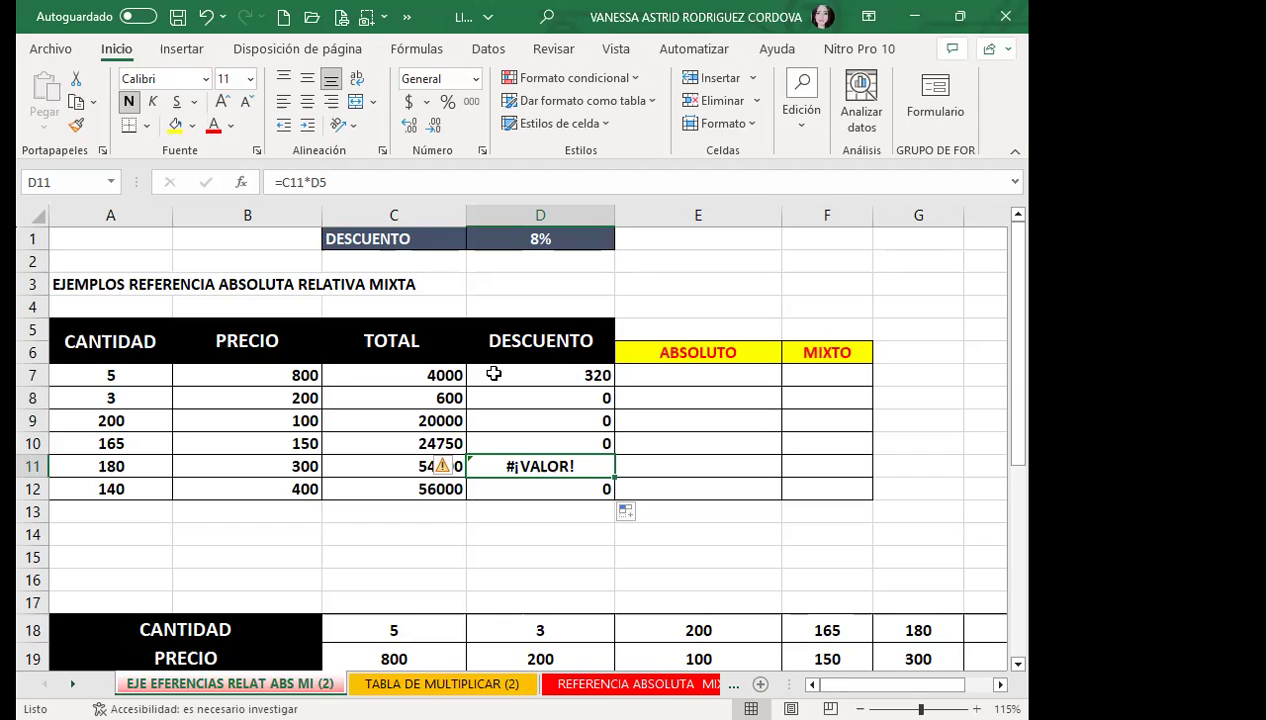
pyautogui.press('Down')
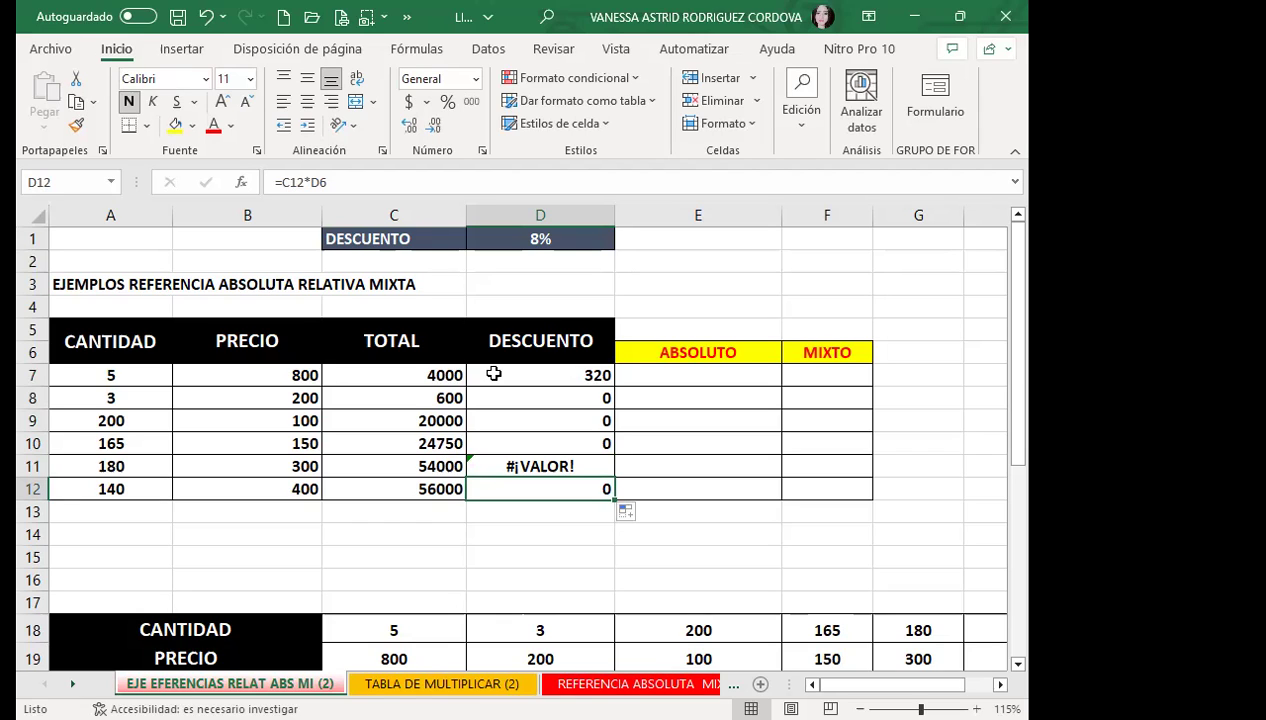
# Step: Delete the faulty results in D8:D12 and reopen D7's =C7*D1 formula for editing
pyautogui.moveTo(505, 404); pyautogui.dragTo(509, 493)
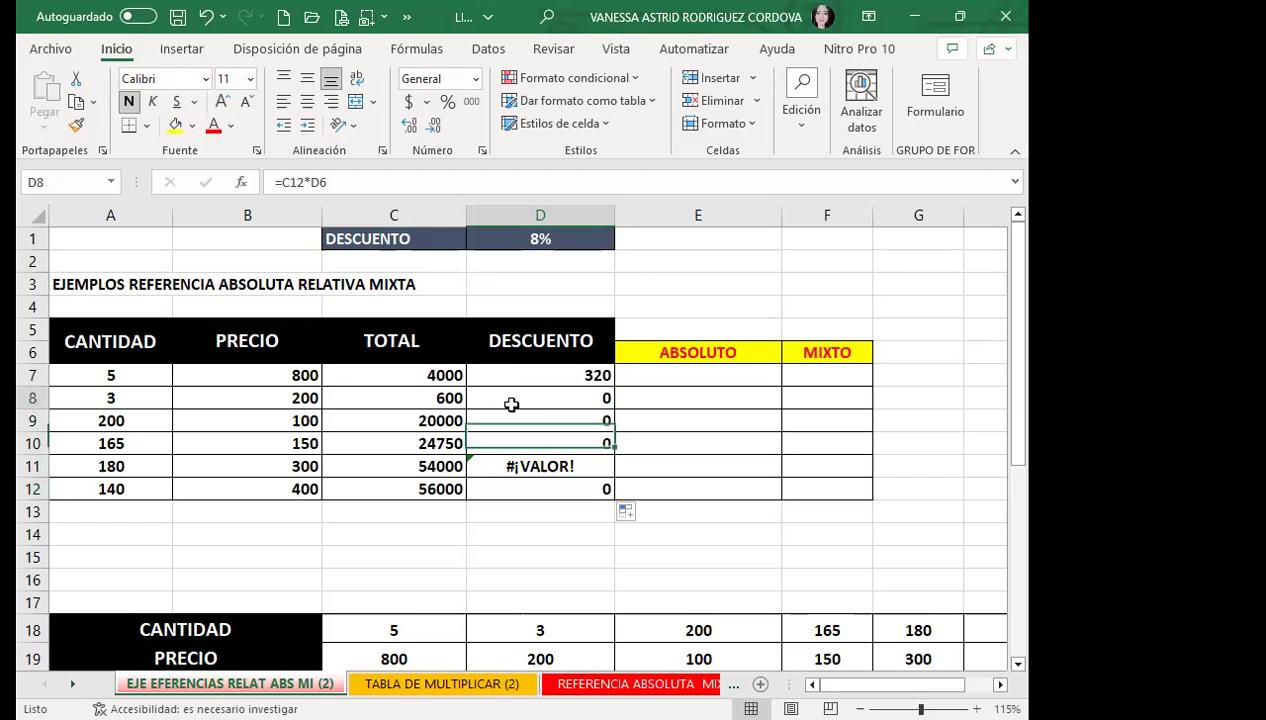
pyautogui.press('Delete')
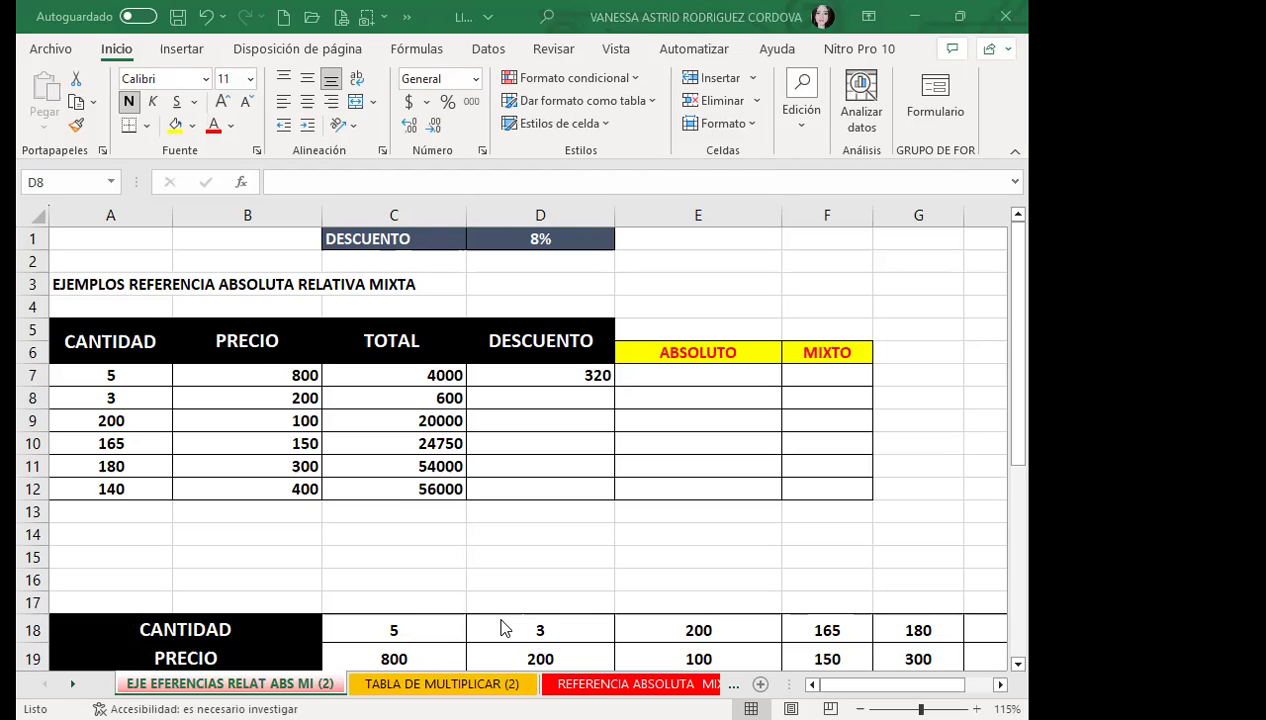
pyautogui.click(528, 372)
pyautogui.doubleClick(551, 372)
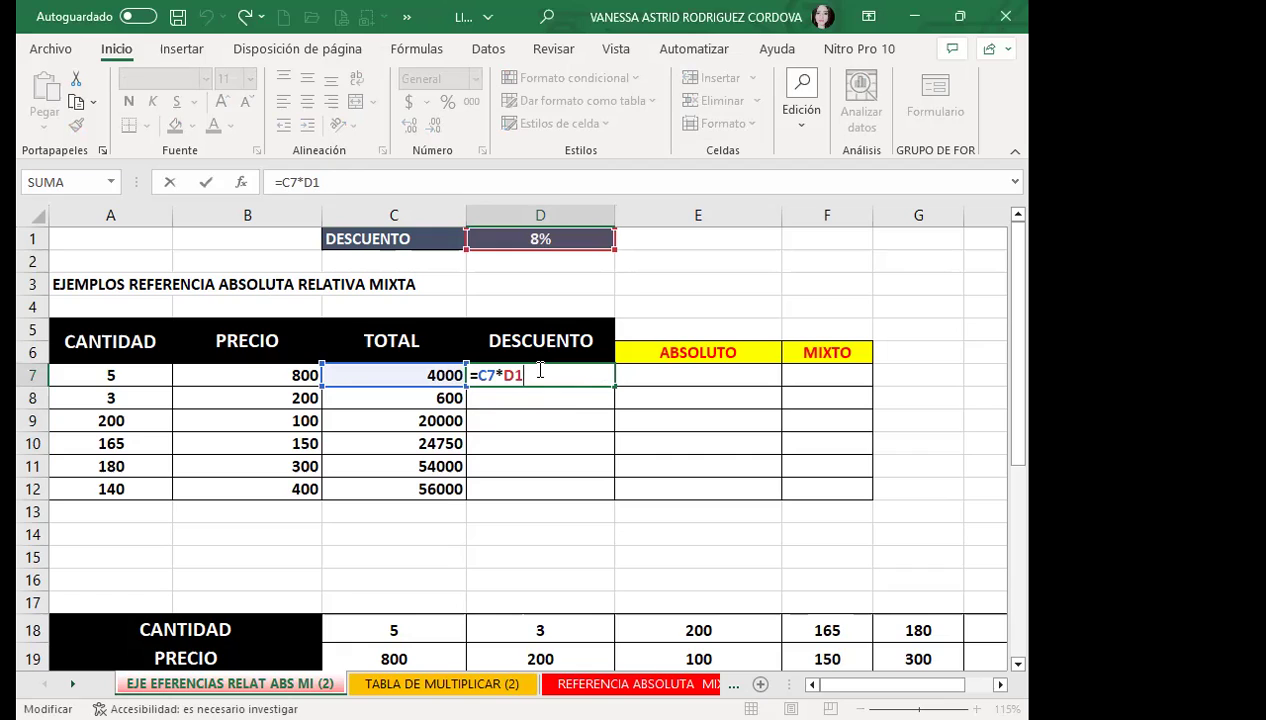
# Step: Make D7's formula =C7*$D$1 with an absolute D1 reference, still returning 320
pyautogui.press('F4')
pyautogui.click(558, 377)
pyautogui.press('Return')
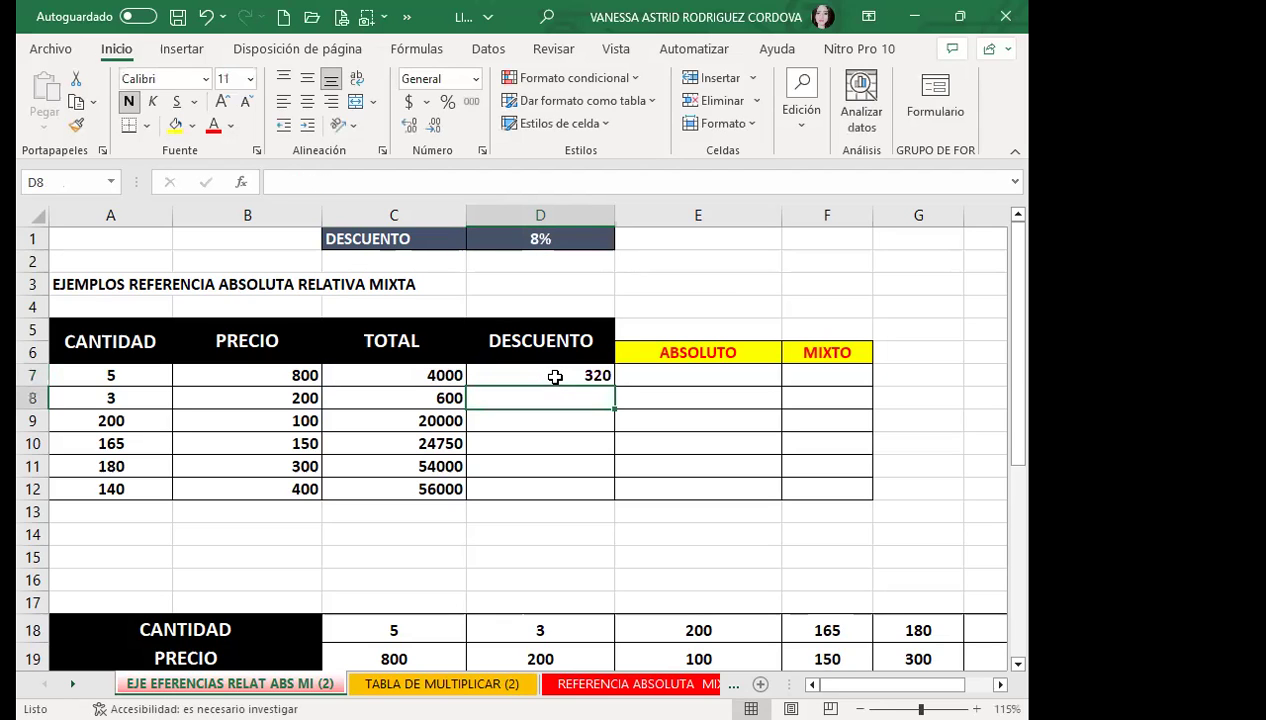
# Step: Fill the corrected formula to D12, giving 48, 1600, 1980, 4320 and 4480
pyautogui.click(555, 377)
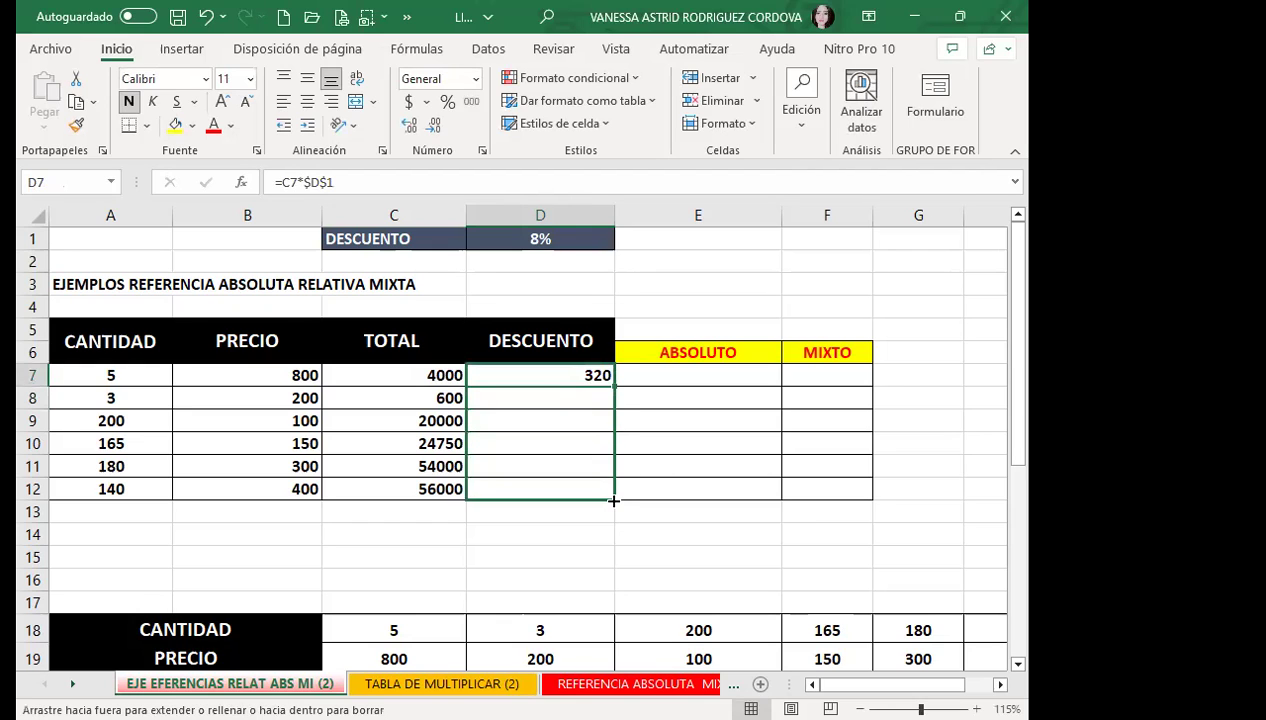
pyautogui.moveTo(616, 413); pyautogui.dragTo(615, 490)
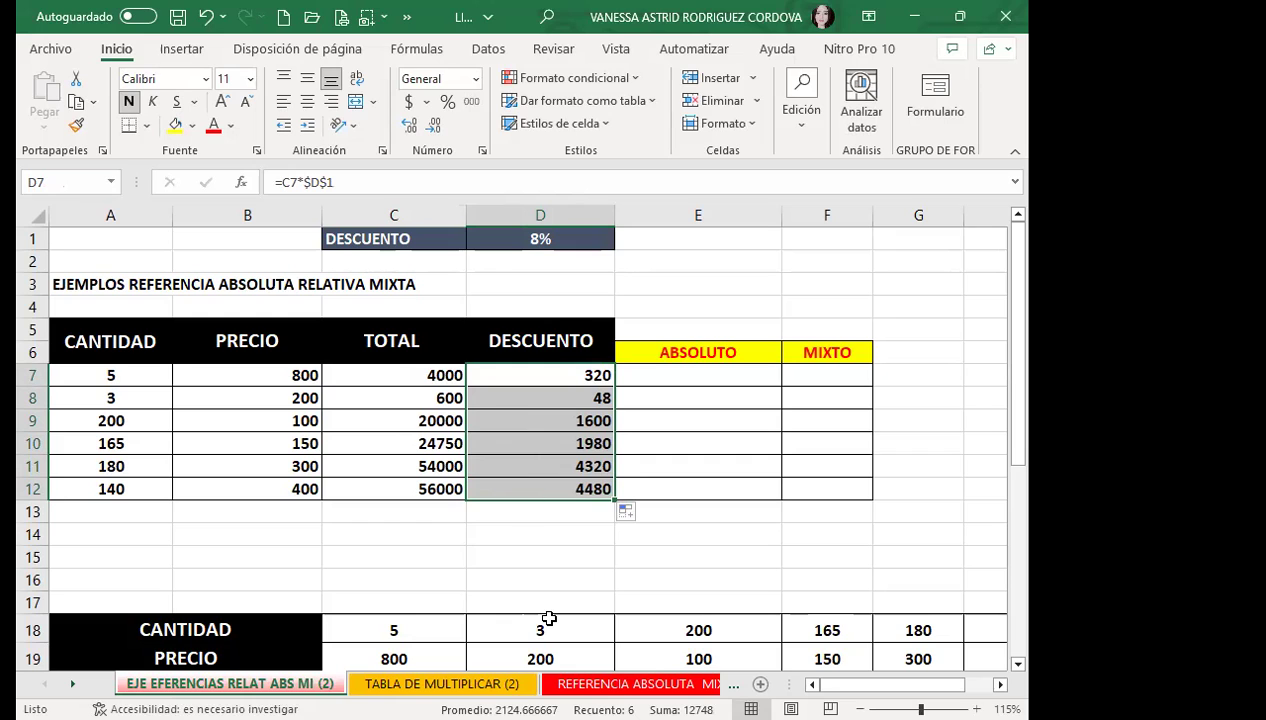
pyautogui.click(511, 573)
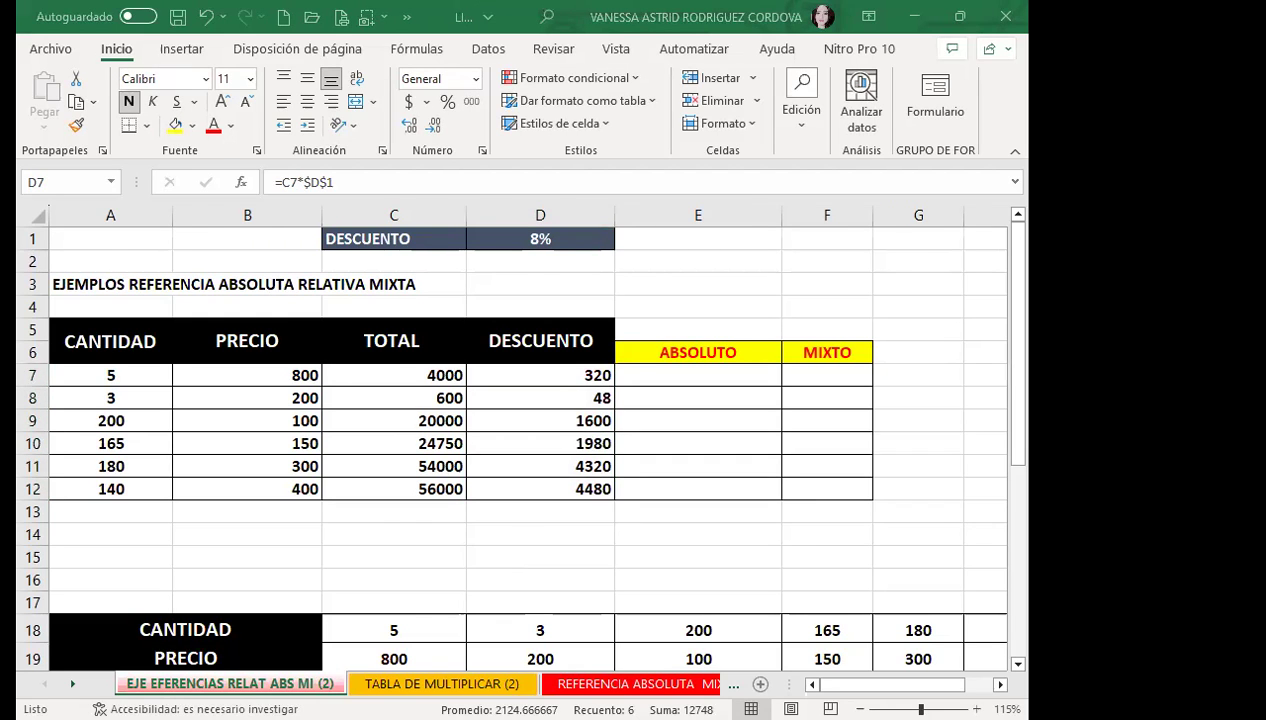
pyautogui.hotkey('alt', 'Tab')
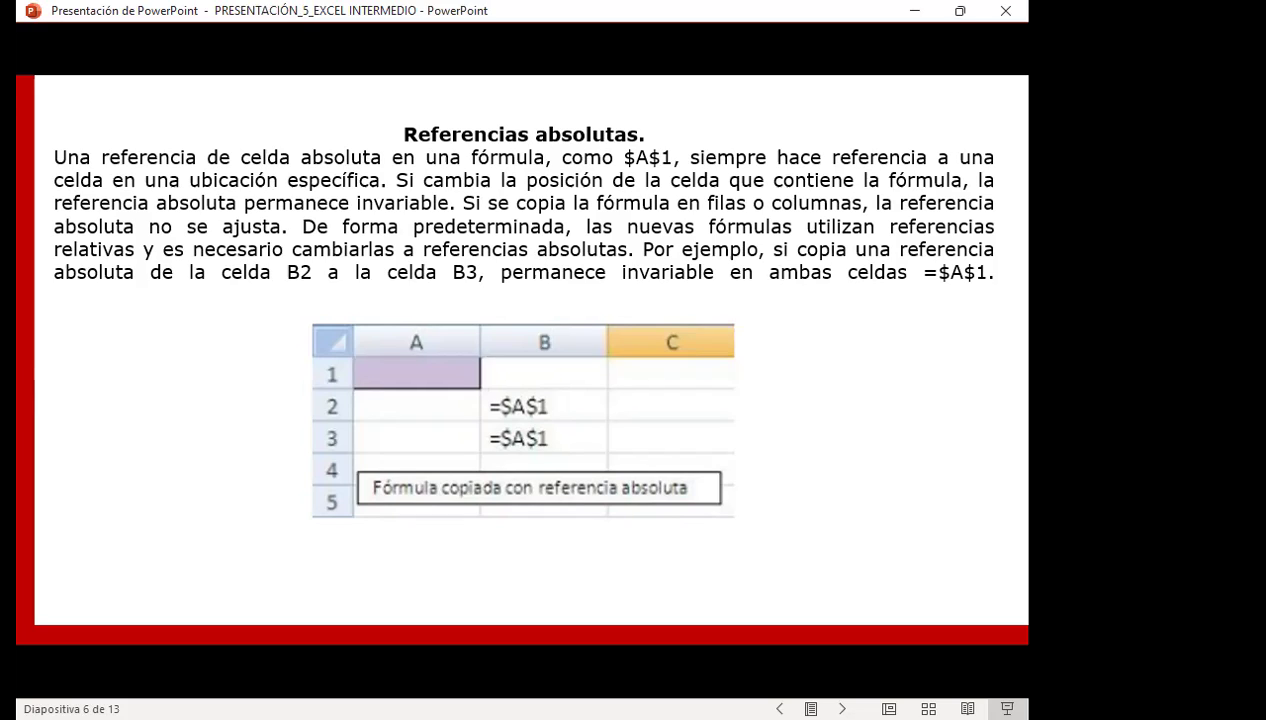
# Step: Advance the slideshow to slide 7, 'Referencia Mixta'
pyautogui.press('Right')
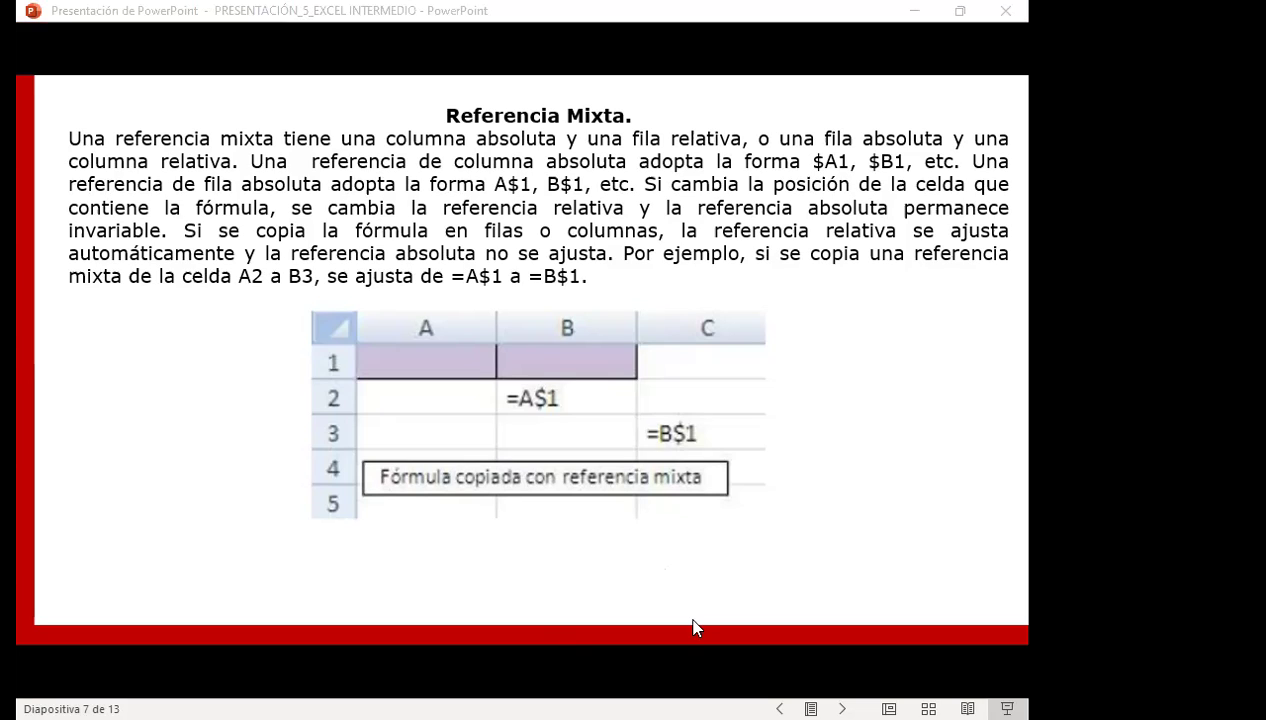
# Step: Switch back from the slideshow to the Excel references exercise sheet
pyautogui.hotkey('alt', 'Tab')
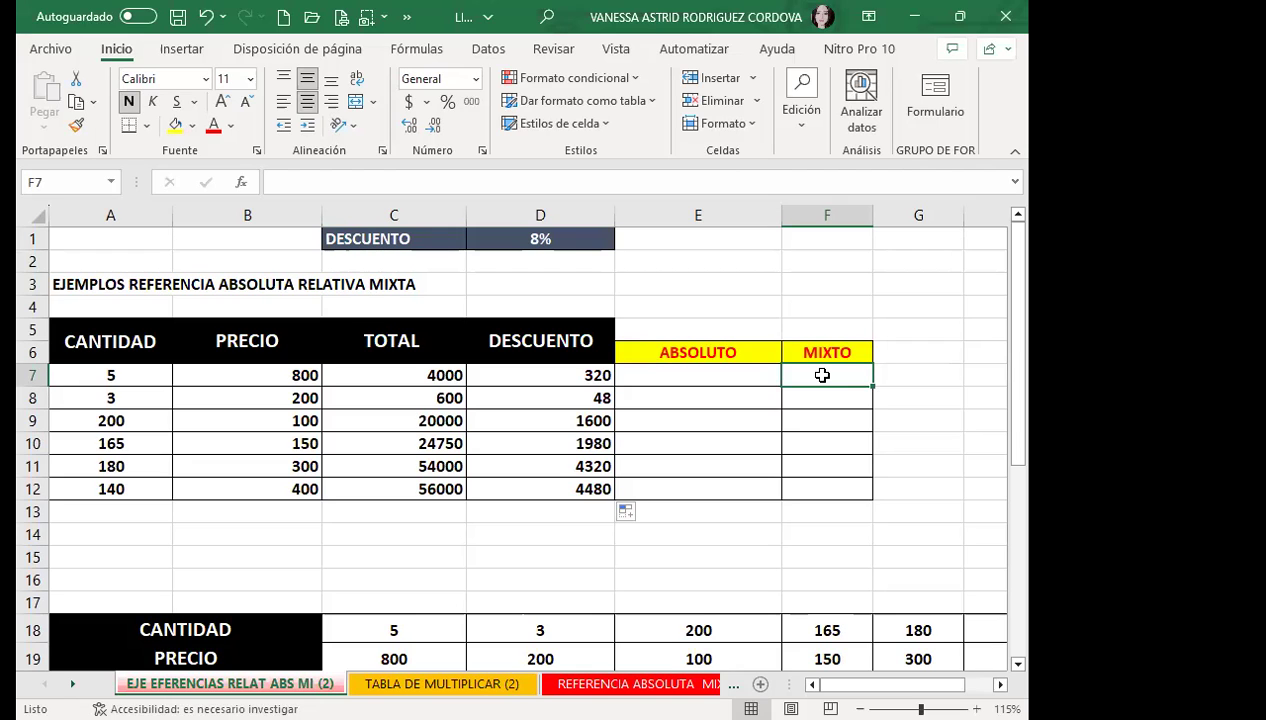
# Step: Enter the mixed-reference formula =$C7*D$1 in F7
pyautogui.write('=')
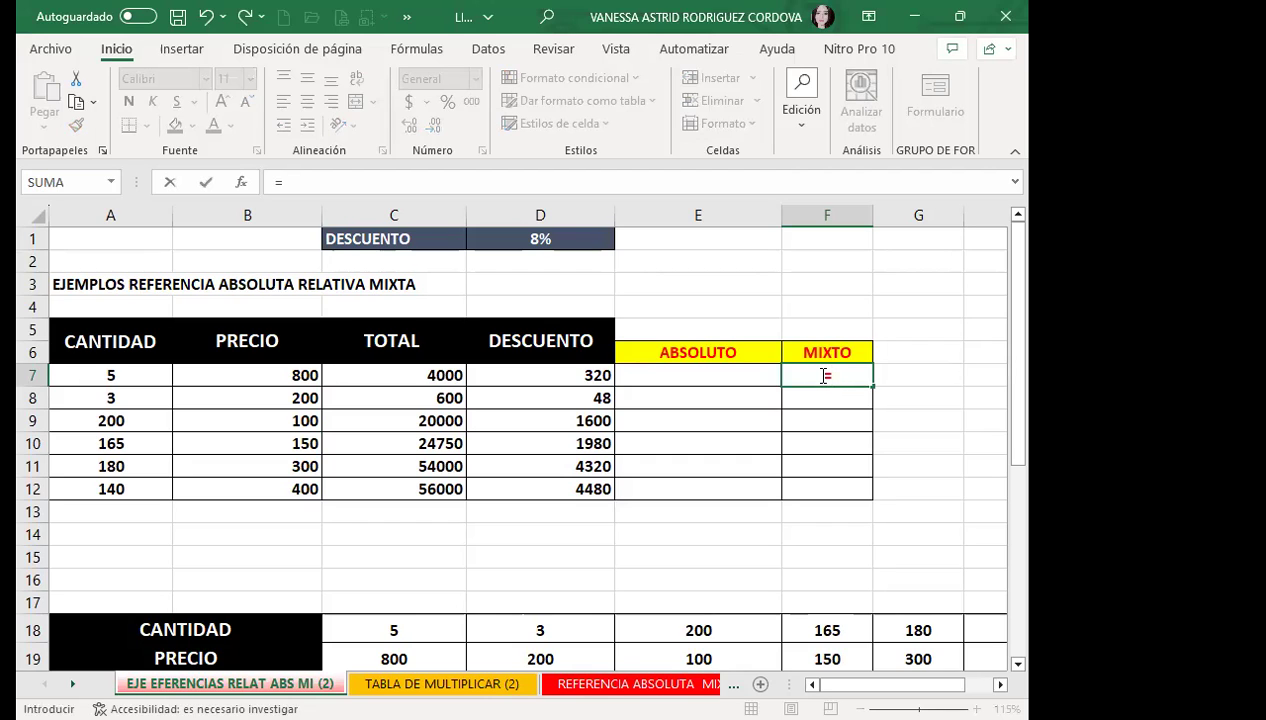
pyautogui.click(367, 378)
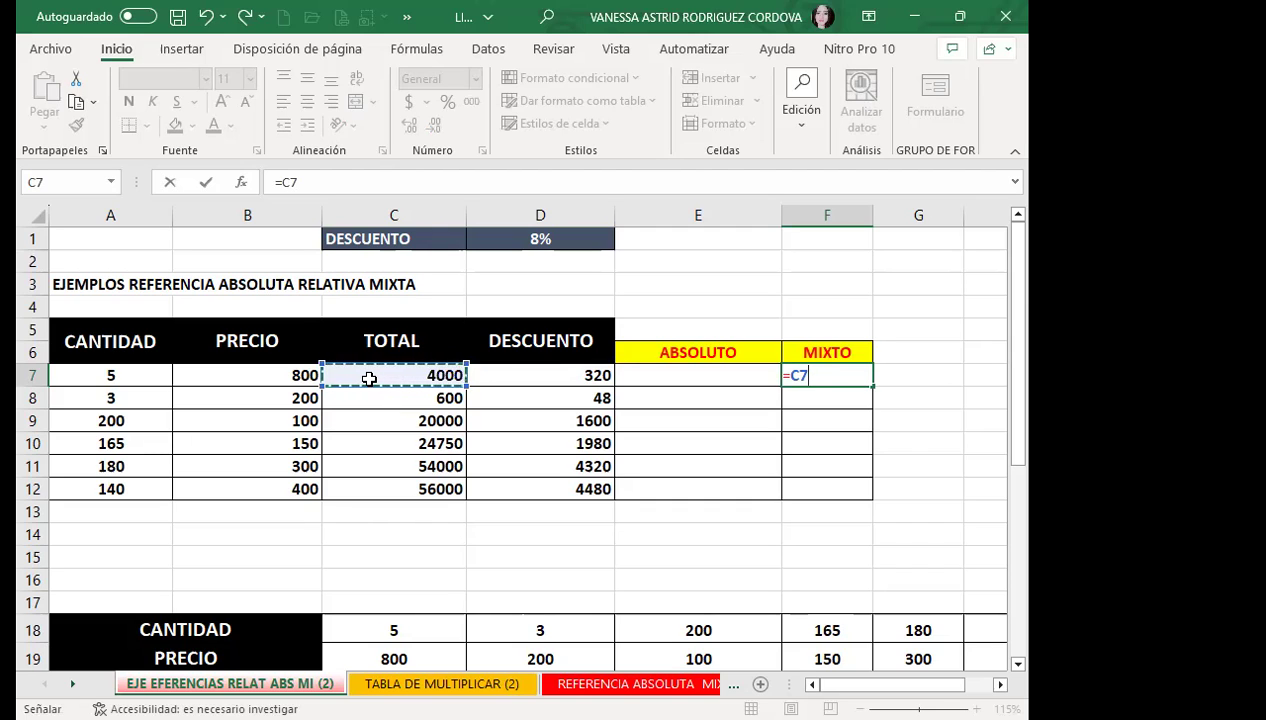
pyautogui.press('F4')
pyautogui.press('F4')
pyautogui.press('F4')
pyautogui.write('*')
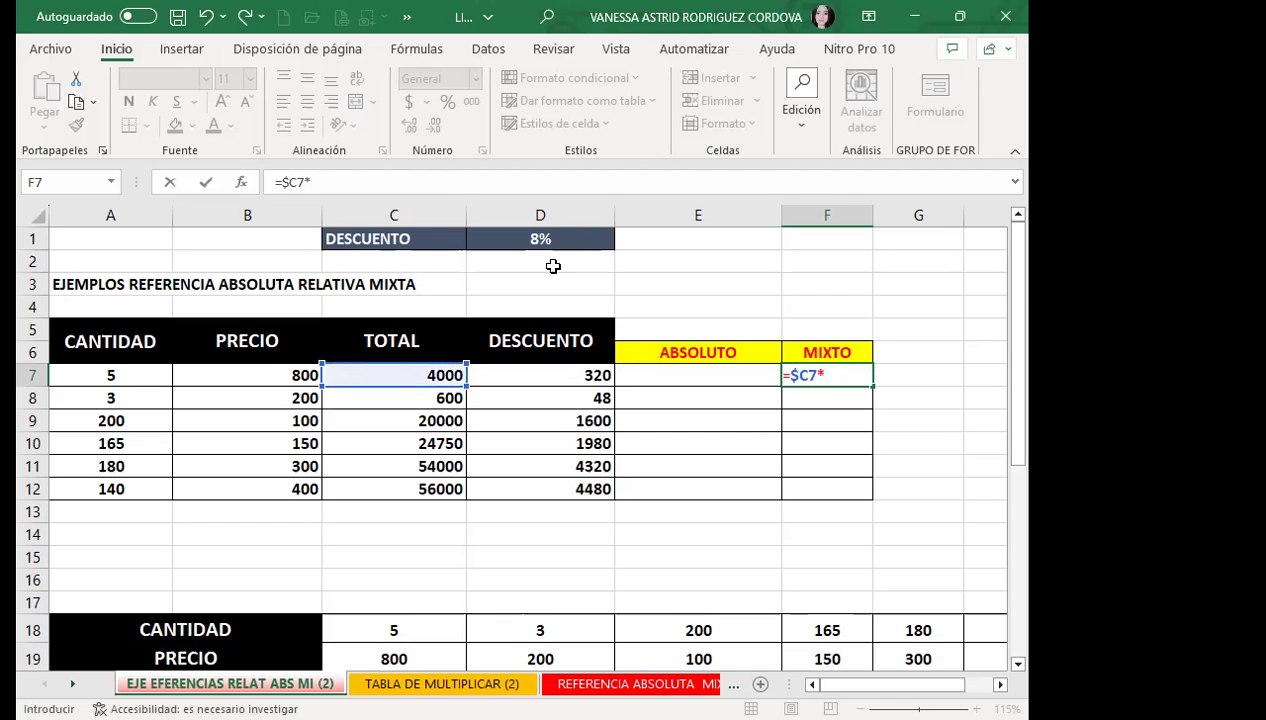
pyautogui.click(575, 238)
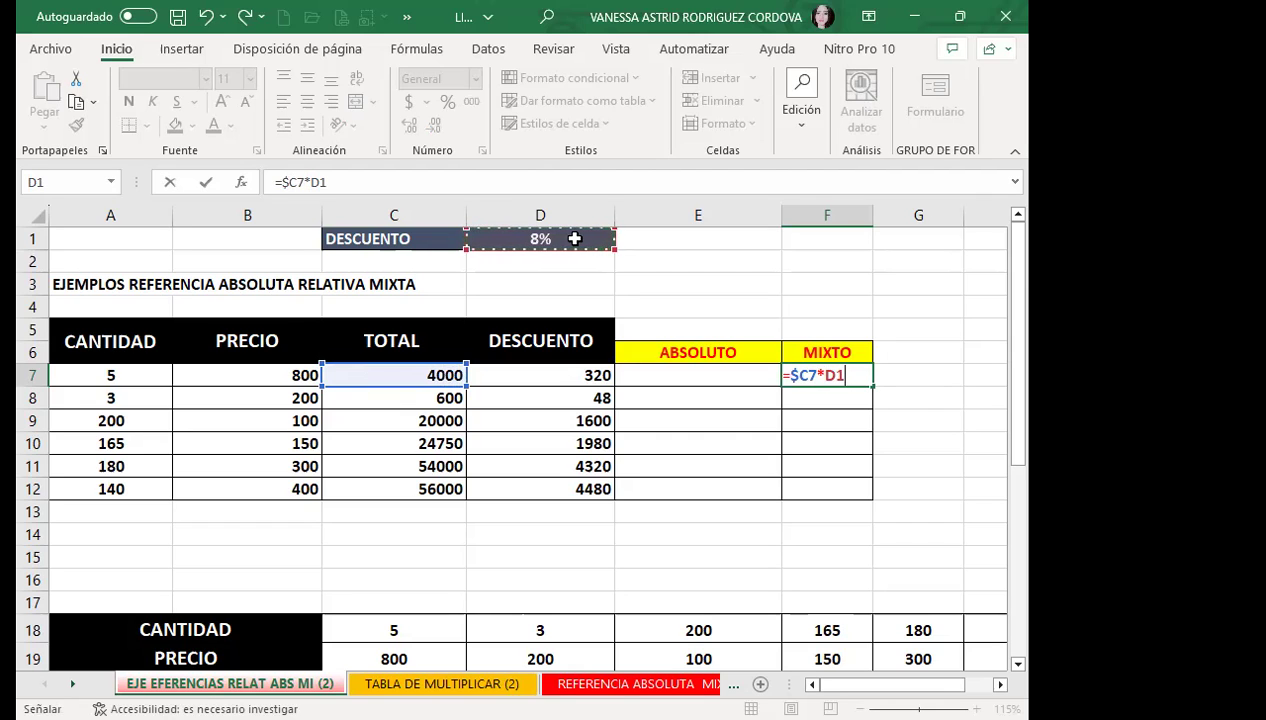
pyautogui.press('F4')
pyautogui.press('F4')
pyautogui.press('Return')
# Step: Copy F7 down to F12 (320 through 4480) and review the D-column formulas
pyautogui.click(824, 372)
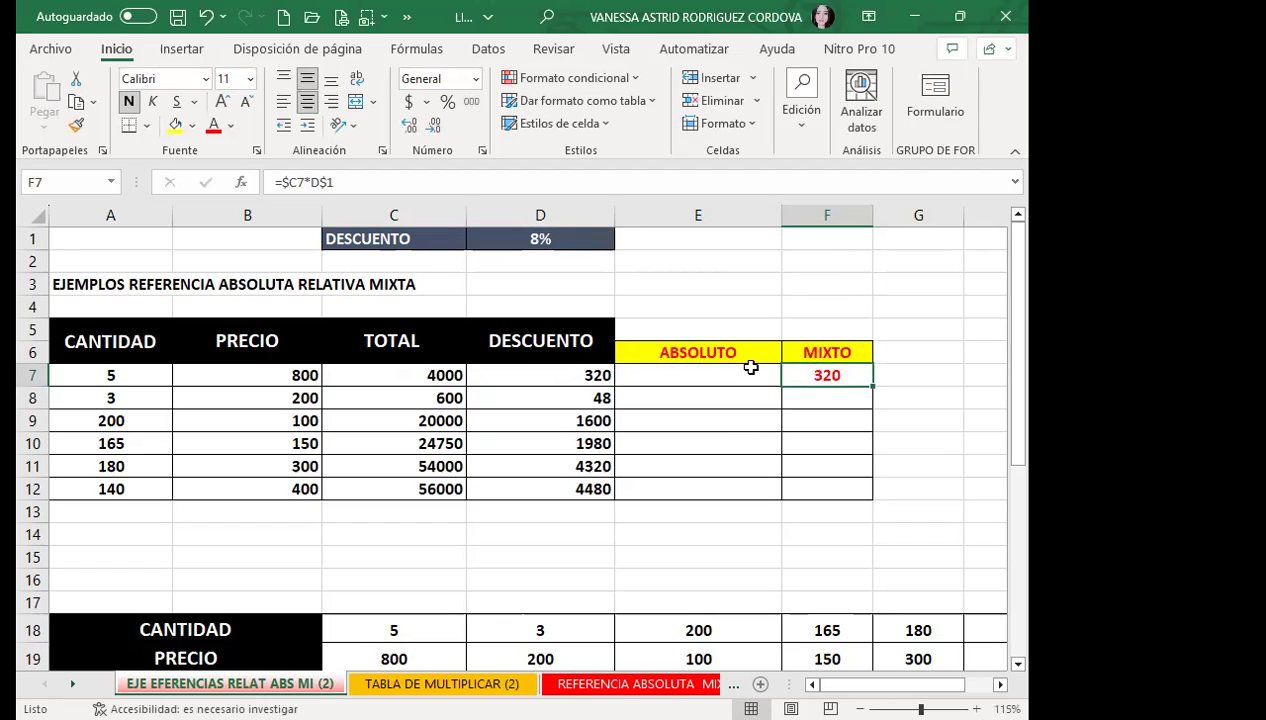
pyautogui.moveTo(873, 386); pyautogui.dragTo(876, 494)
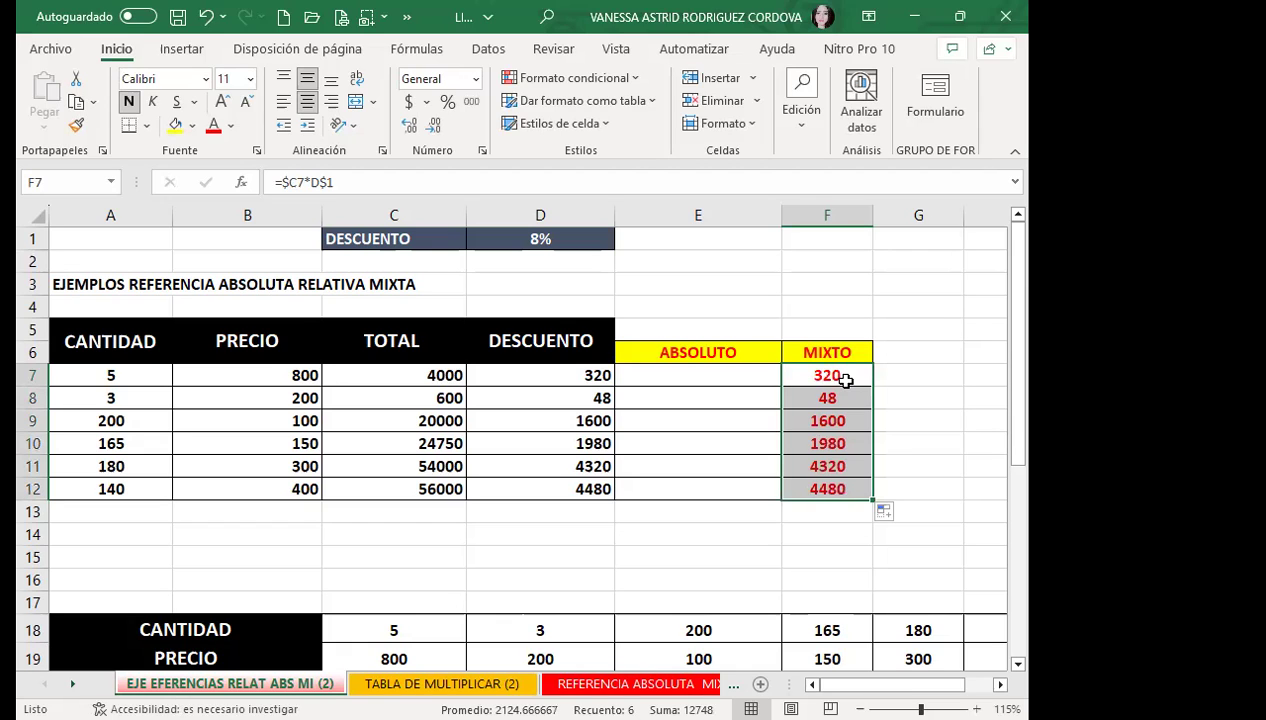
pyautogui.click(556, 377)
pyautogui.click(562, 397)
pyautogui.click(567, 417)
pyautogui.click(577, 440)
pyautogui.click(582, 489)
pyautogui.click(812, 375)
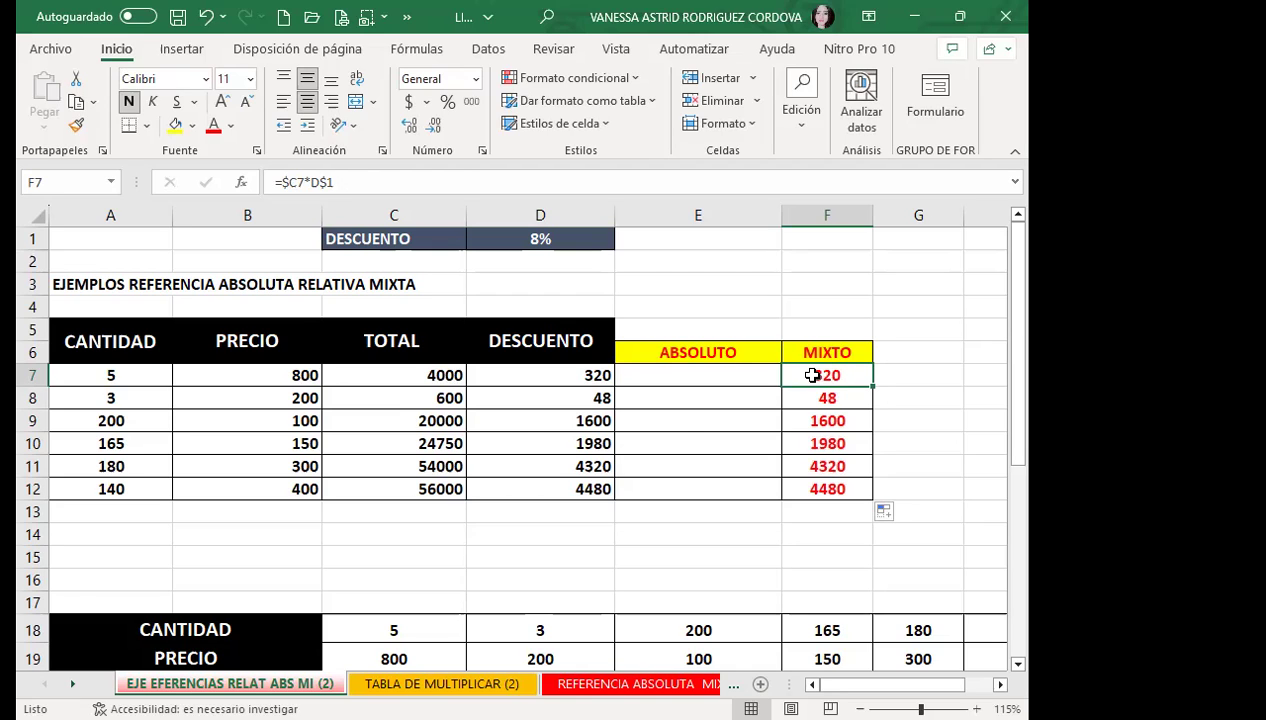
# Step: Bring the horizontal table into view and turn off Barra de fórmulas under Vista > Mostrar
pyautogui.moveTo(410, 341); pyautogui.dragTo(404, 478)
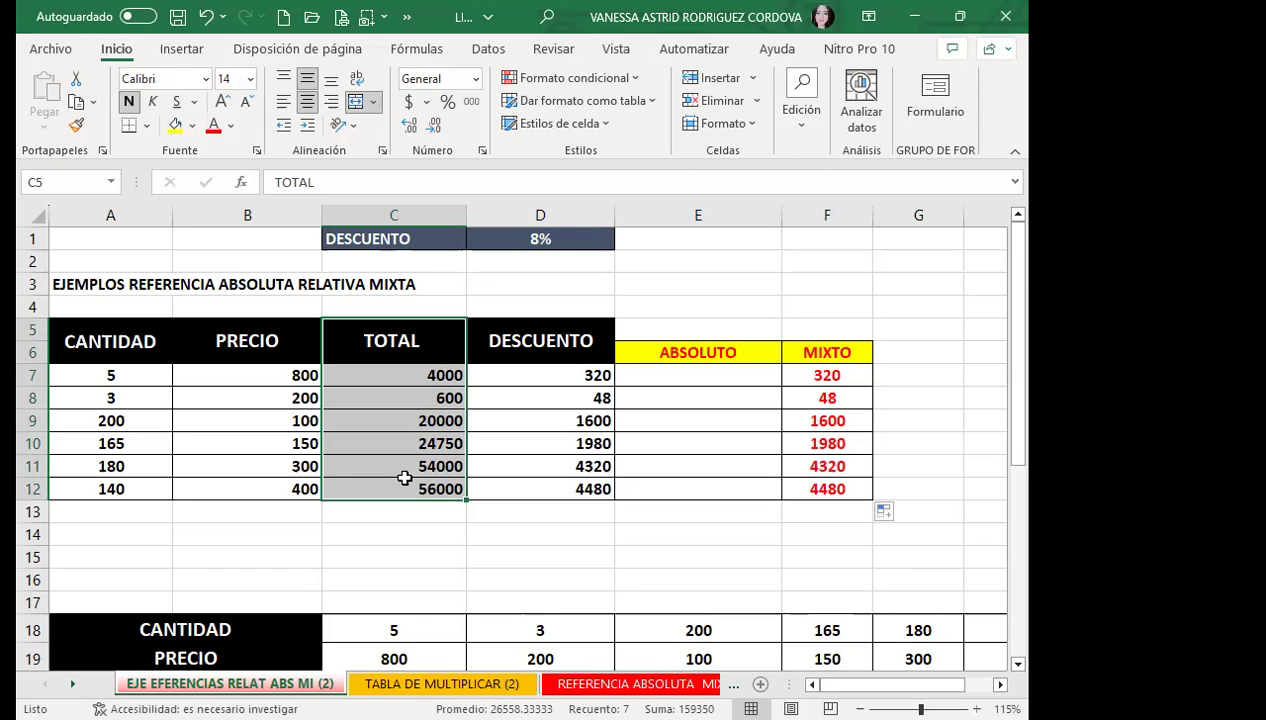
pyautogui.scroll(-1, 404, 478)
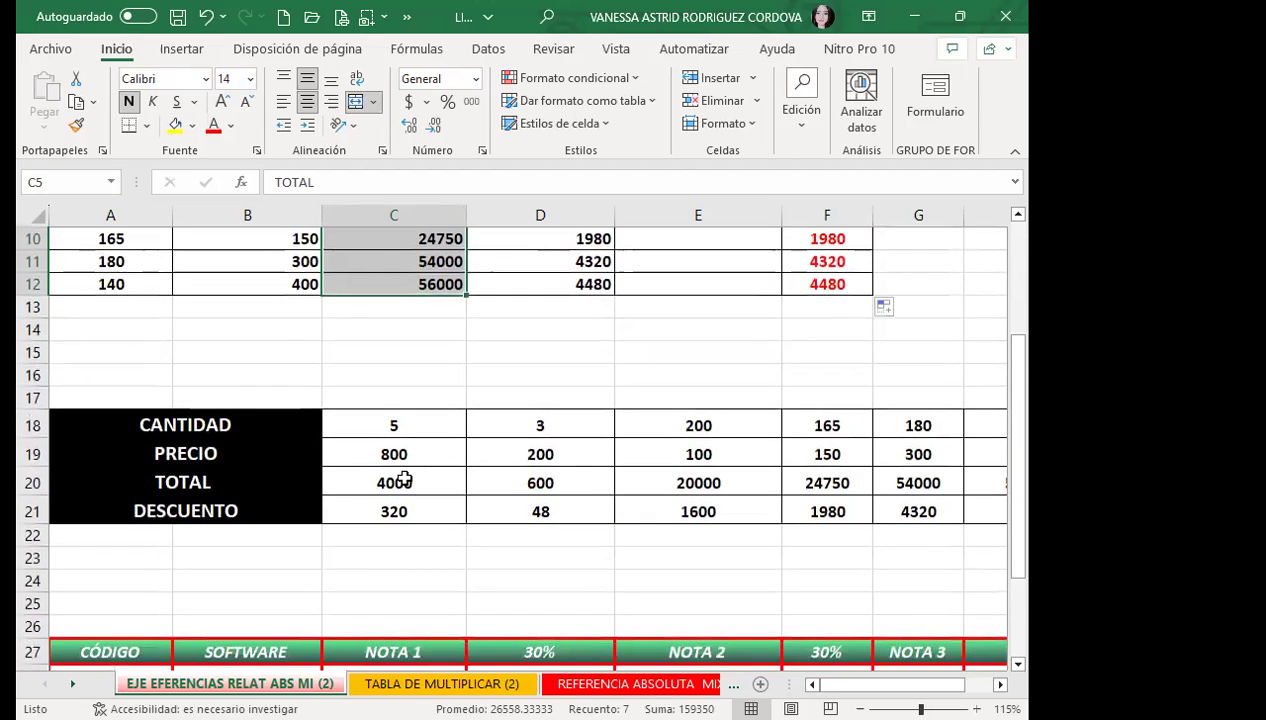
pyautogui.scroll(-1, 404, 481)
pyautogui.scroll(1, 404, 480)
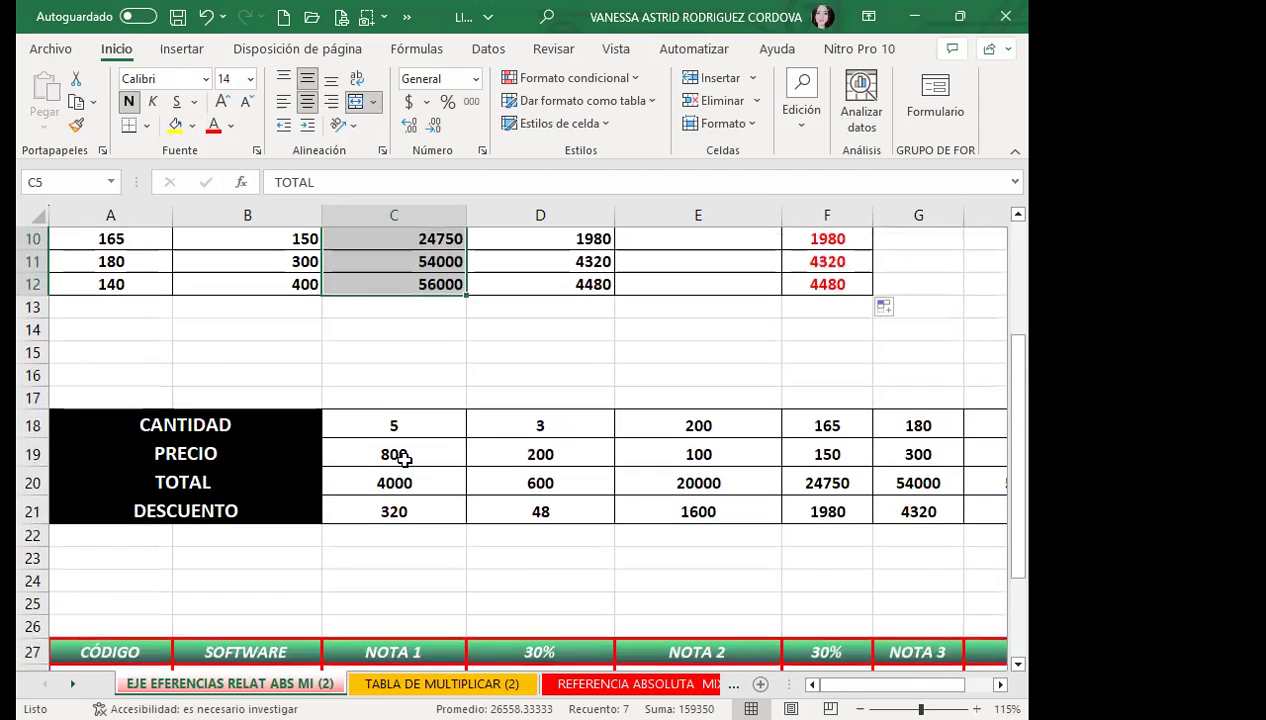
pyautogui.scroll(1, 404, 452)
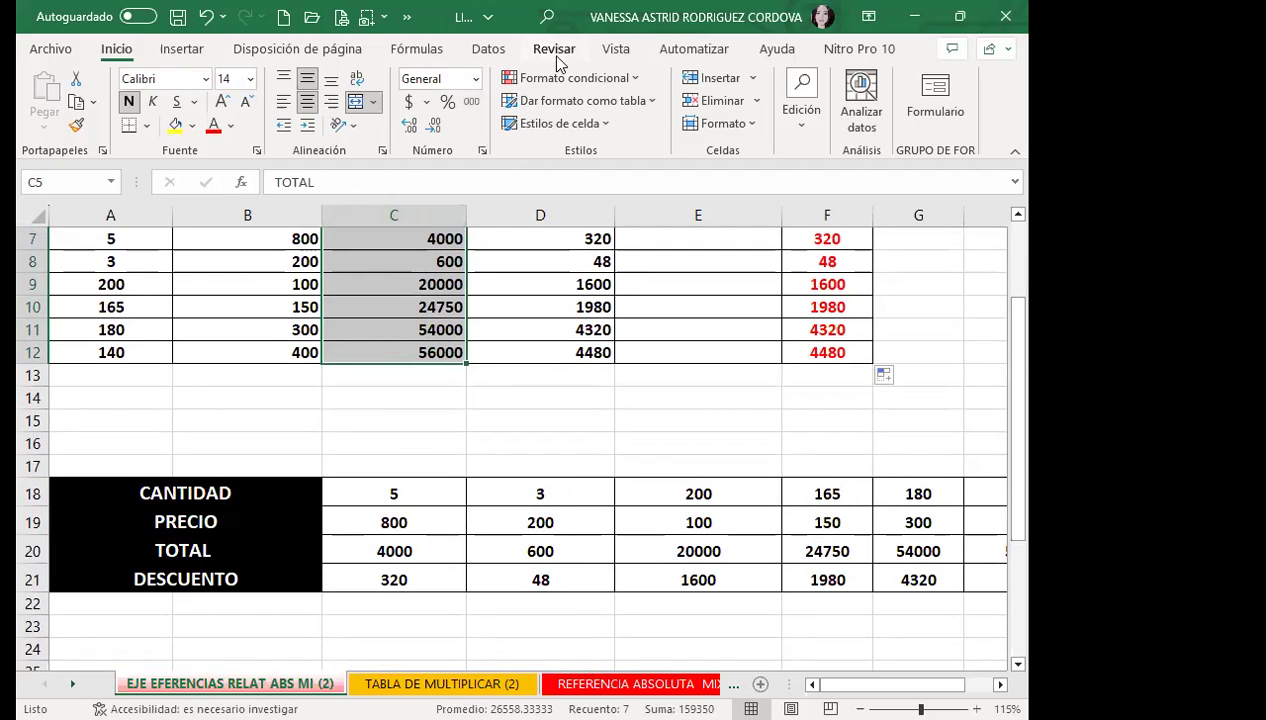
pyautogui.click(610, 50)
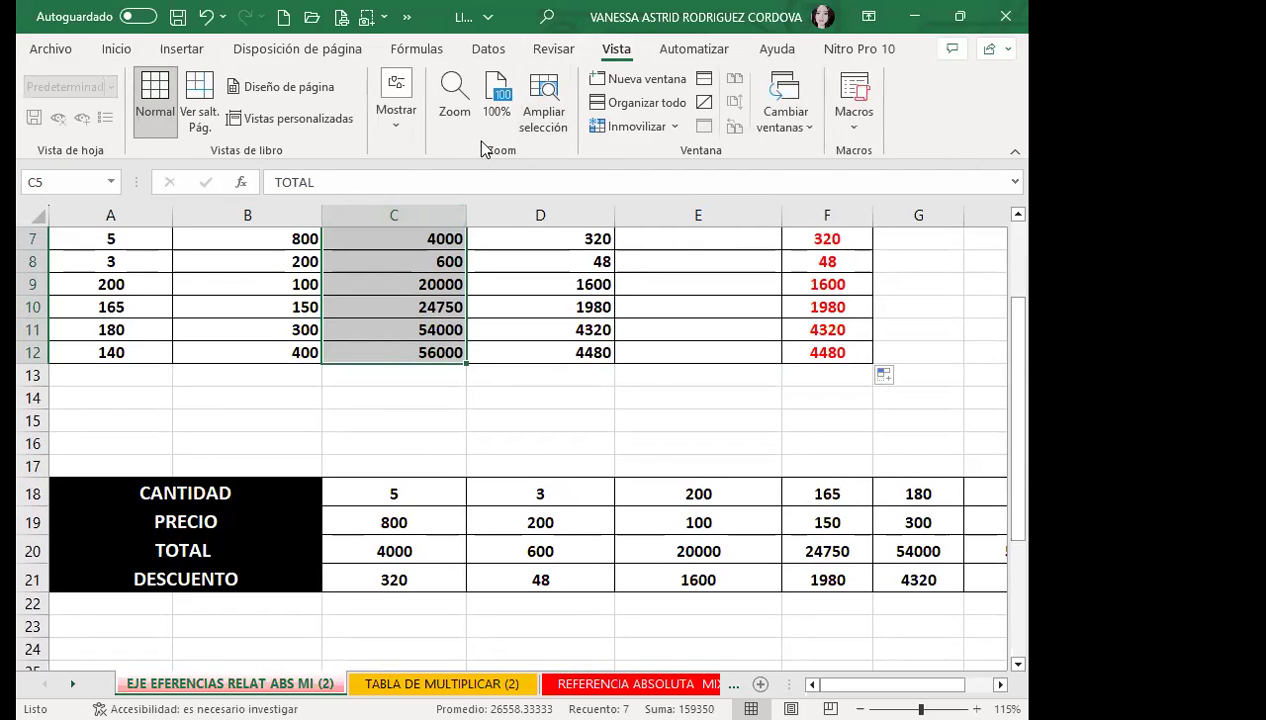
pyautogui.click(396, 120)
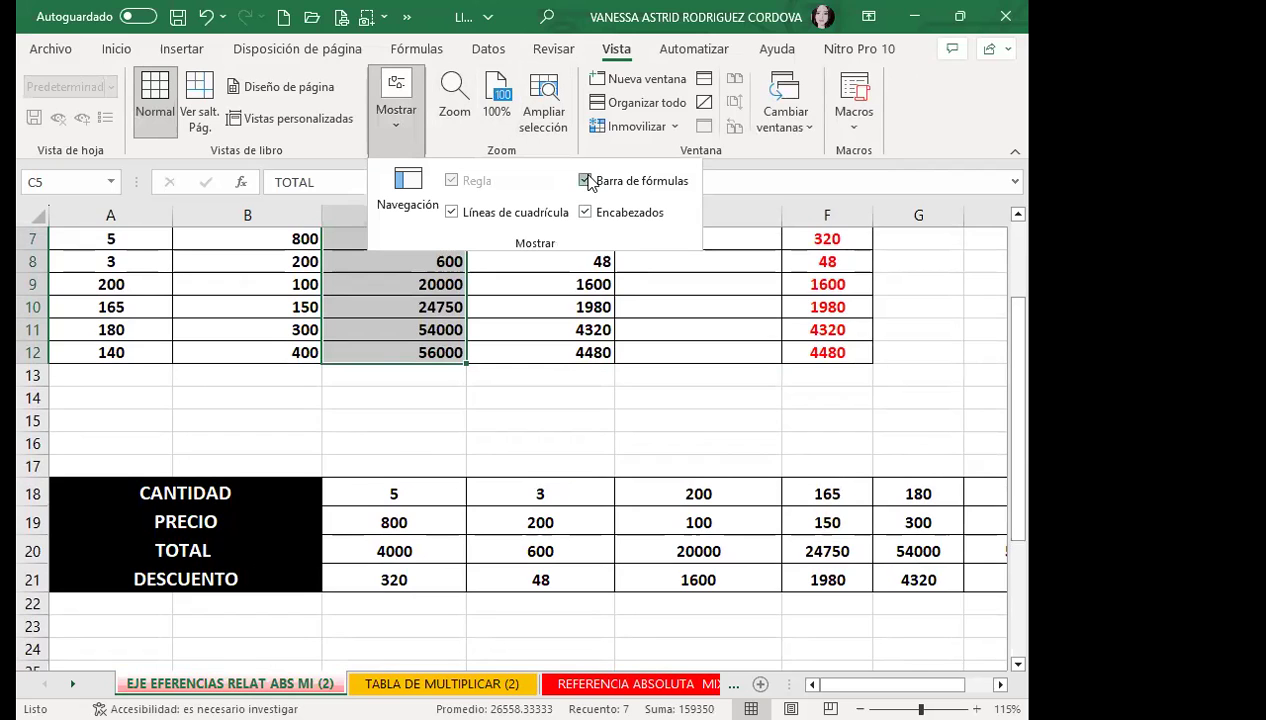
pyautogui.click(585, 180)
# Step: Clear the DESCUENTO values in C21:H21 and select C21
pyautogui.moveTo(362, 531); pyautogui.dragTo(796, 534)
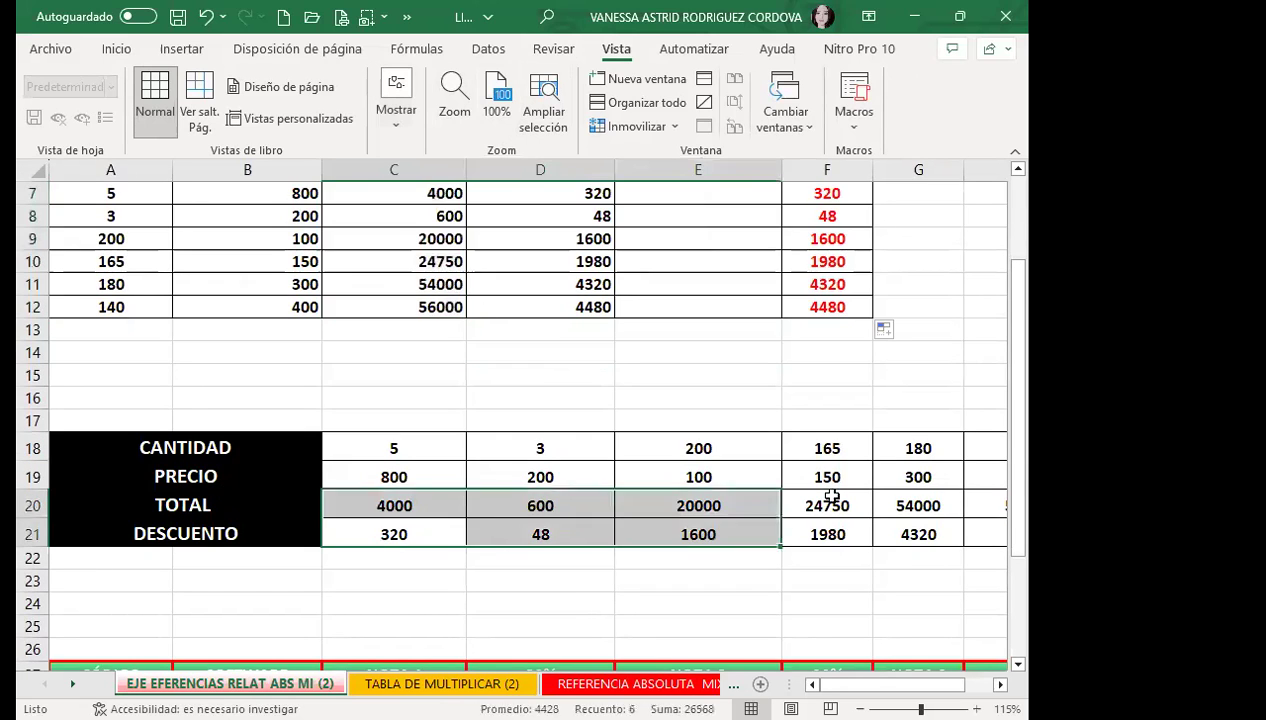
pyautogui.press('Delete')
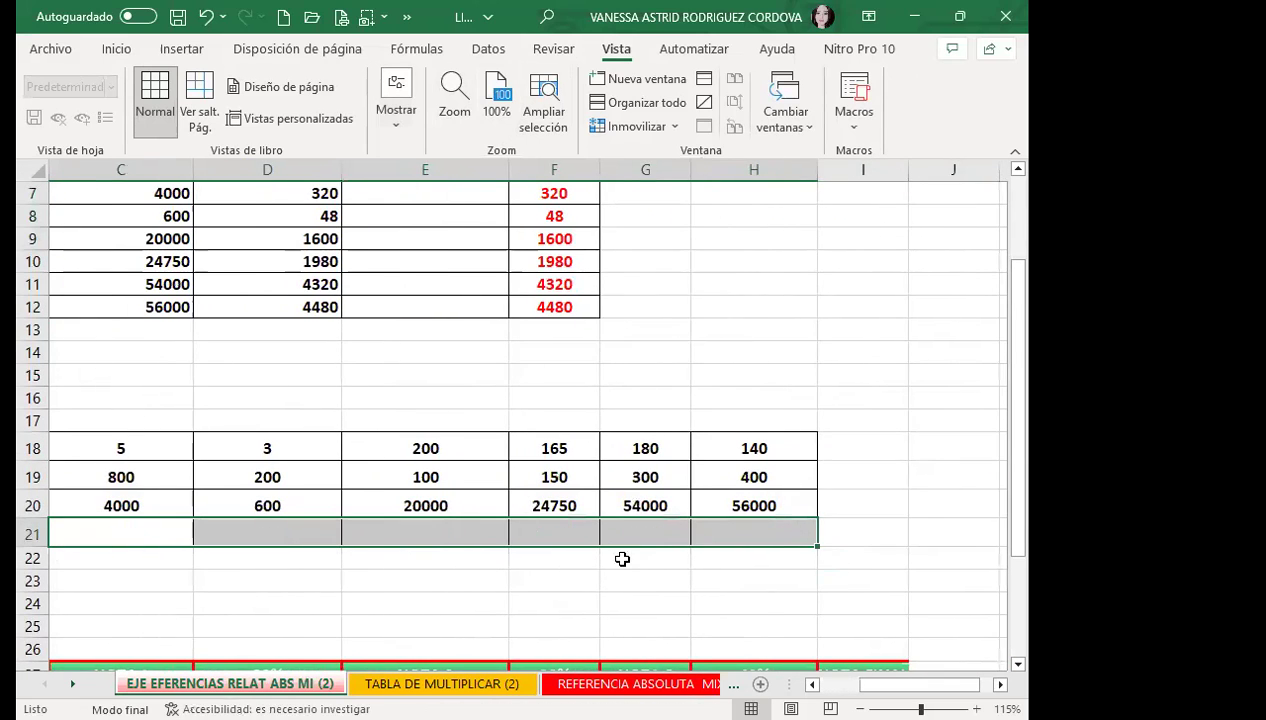
pyautogui.hscroll(-2, 634, 614)
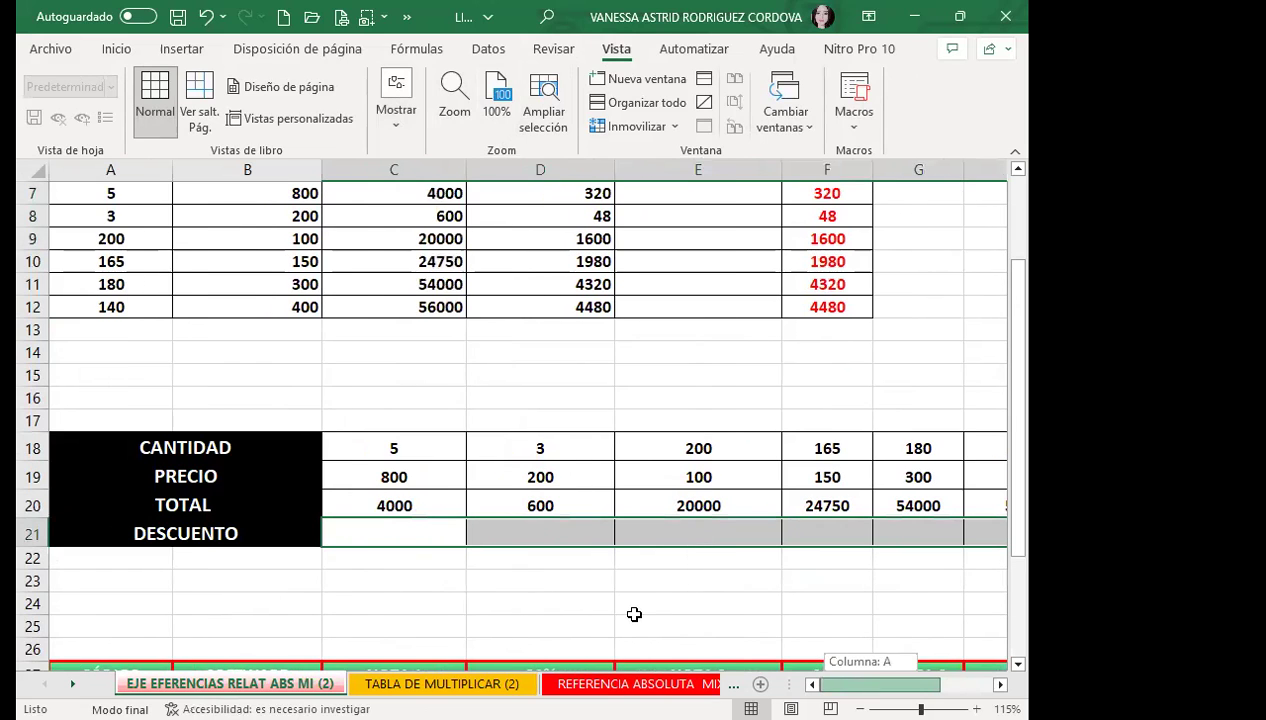
pyautogui.click(395, 528)
# Step: Turn Barra de fórmulas back on and confirm C20 holds =C19*C18
pyautogui.click(396, 128)
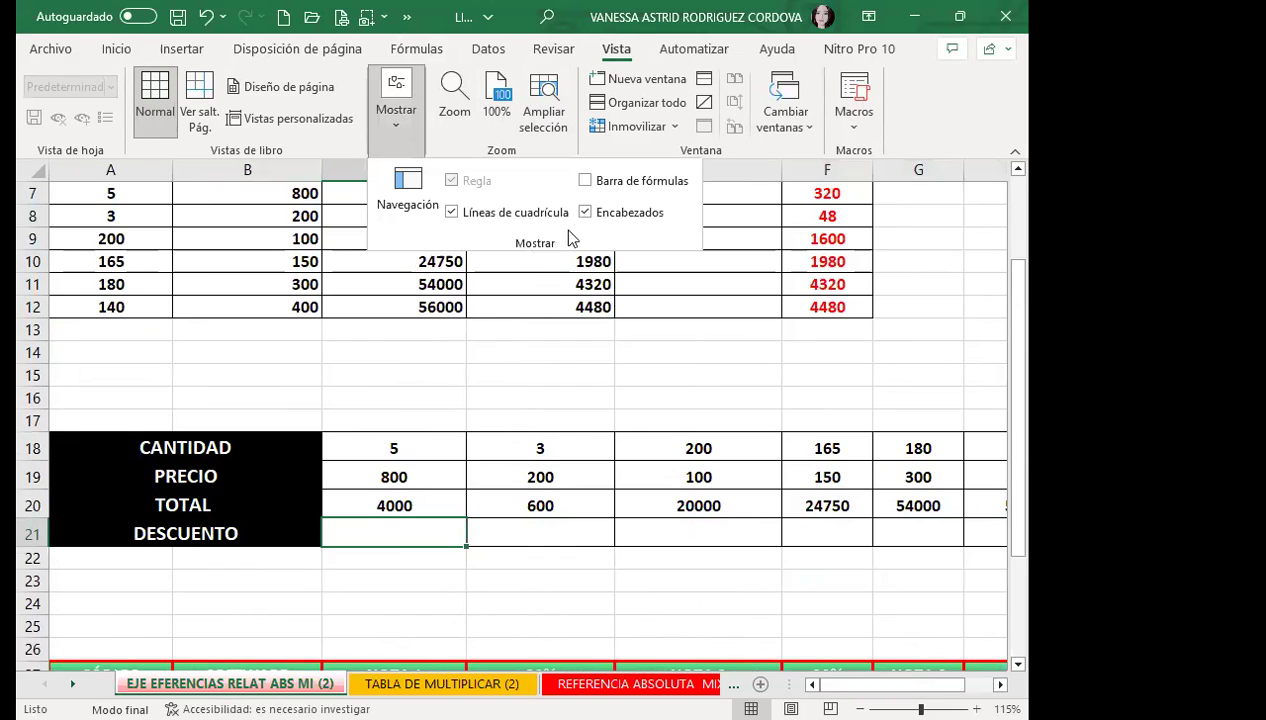
pyautogui.click(585, 181)
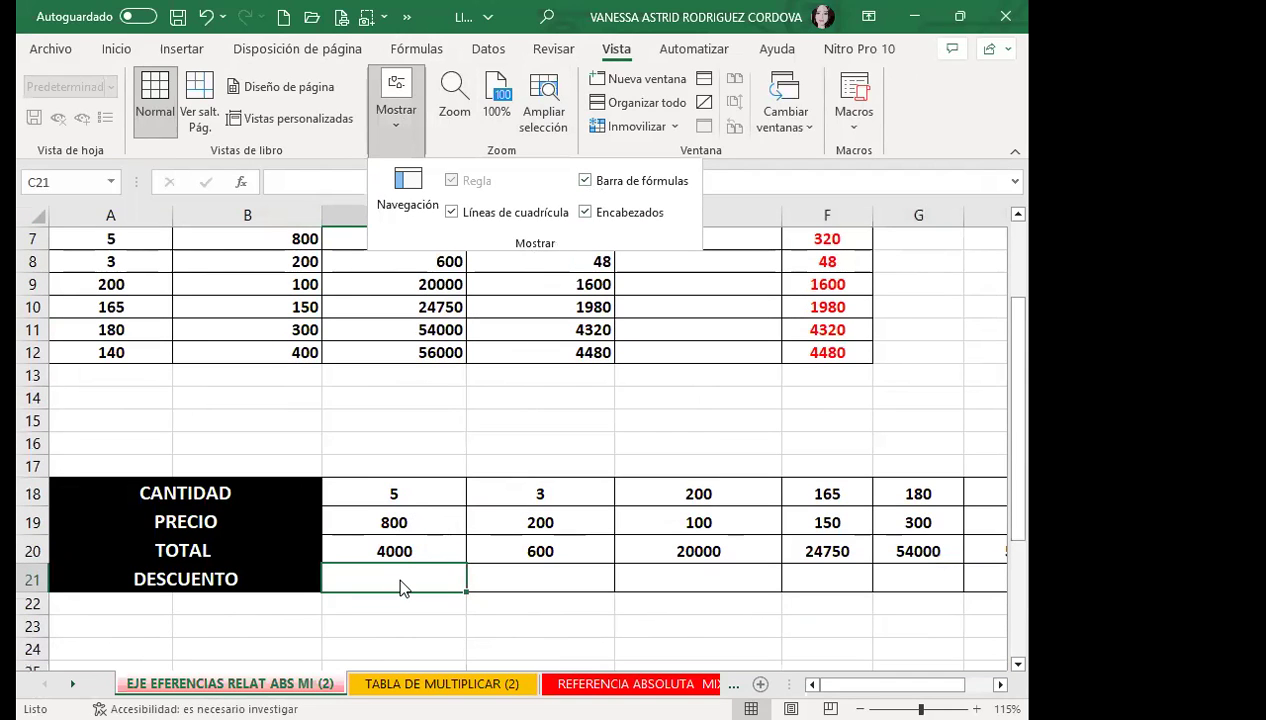
pyautogui.click(416, 552)
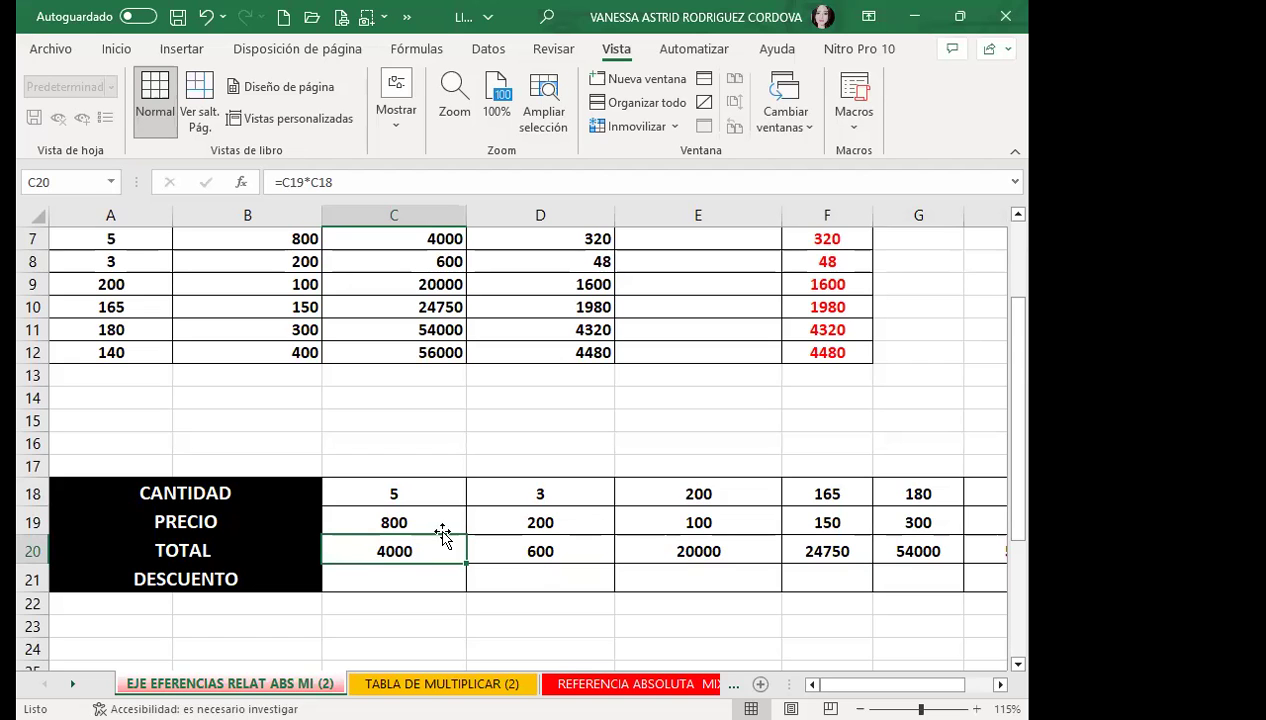
pyautogui.scroll(1, 453, 503)
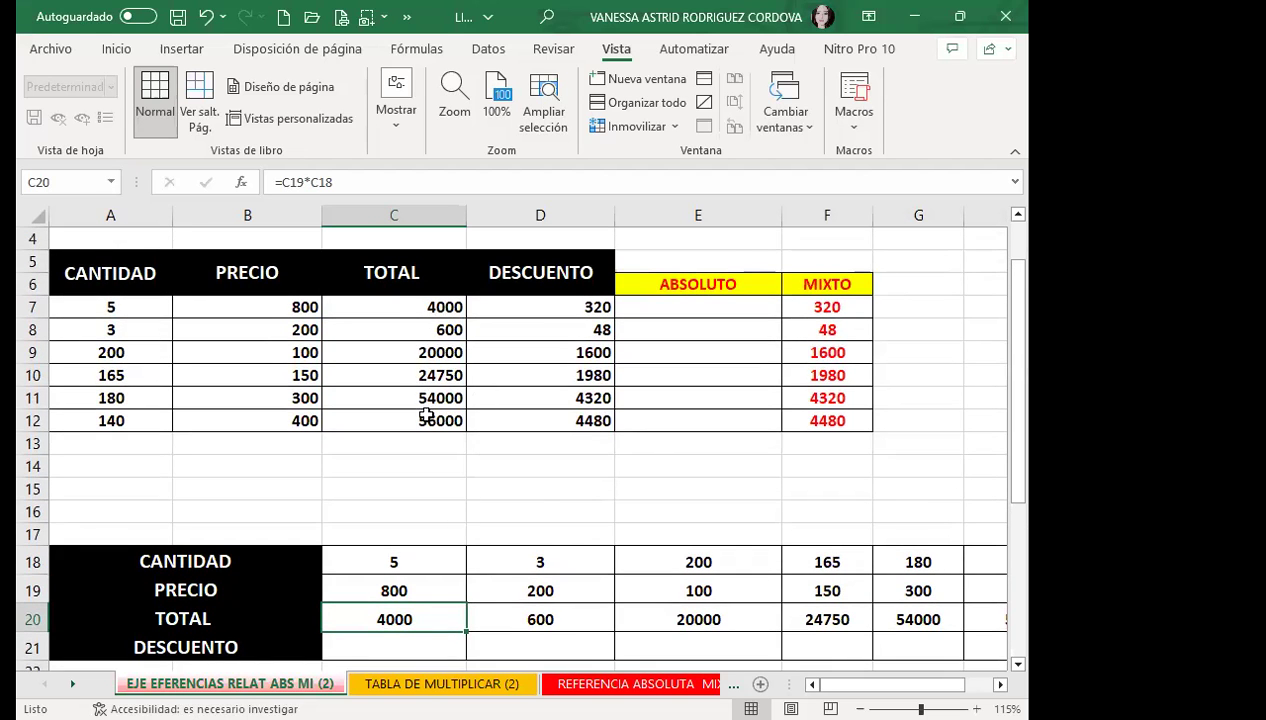
pyautogui.scroll(-1, 421, 545)
pyautogui.scroll(-1, 404, 503)
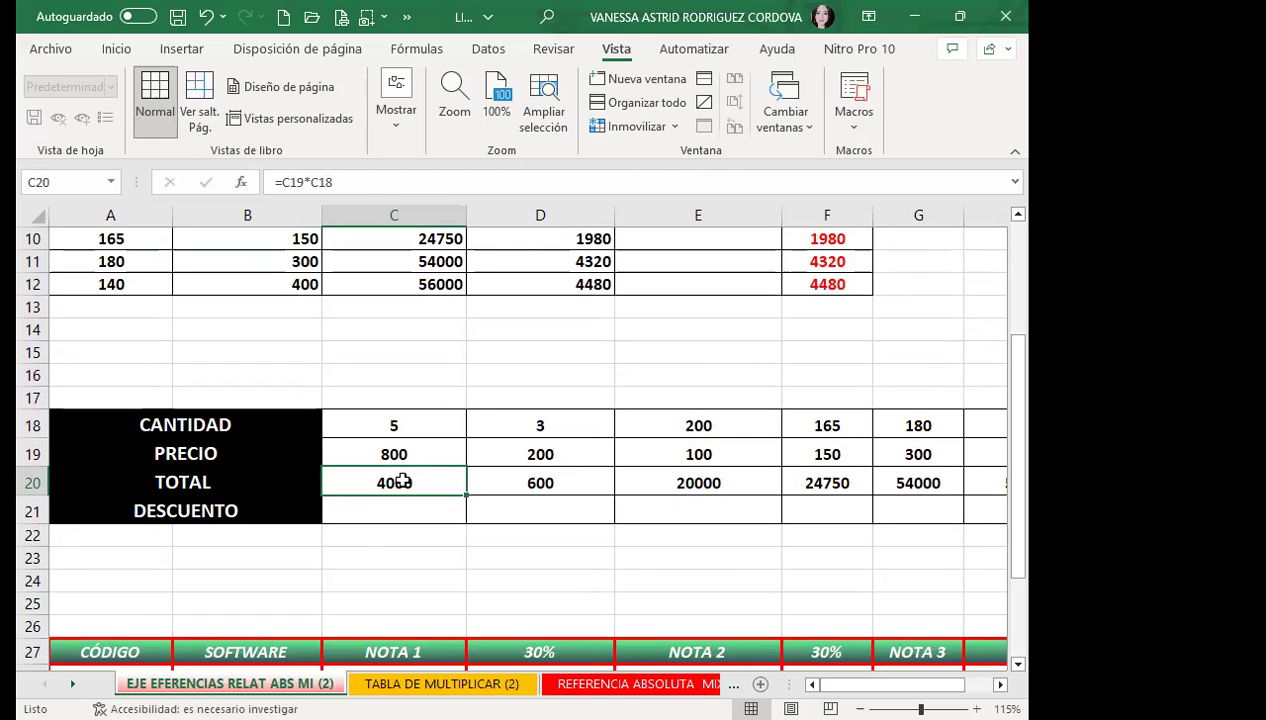
pyautogui.click(446, 513)
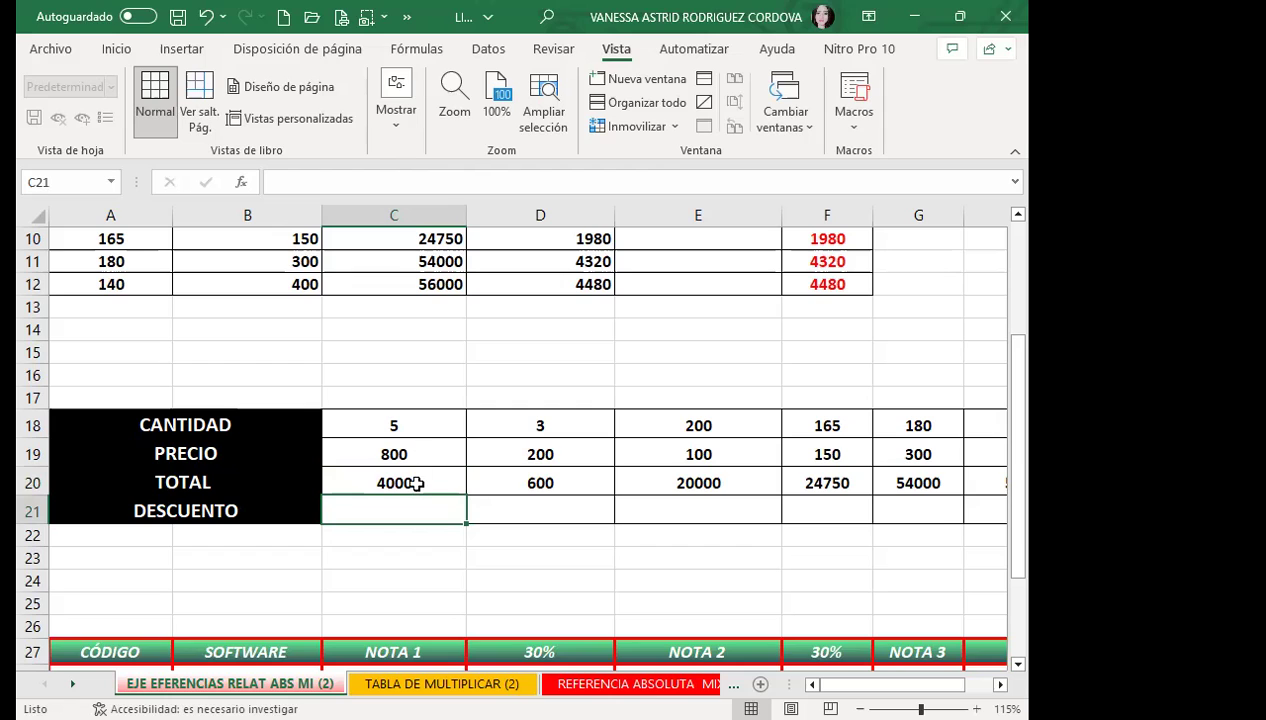
pyautogui.click(413, 484)
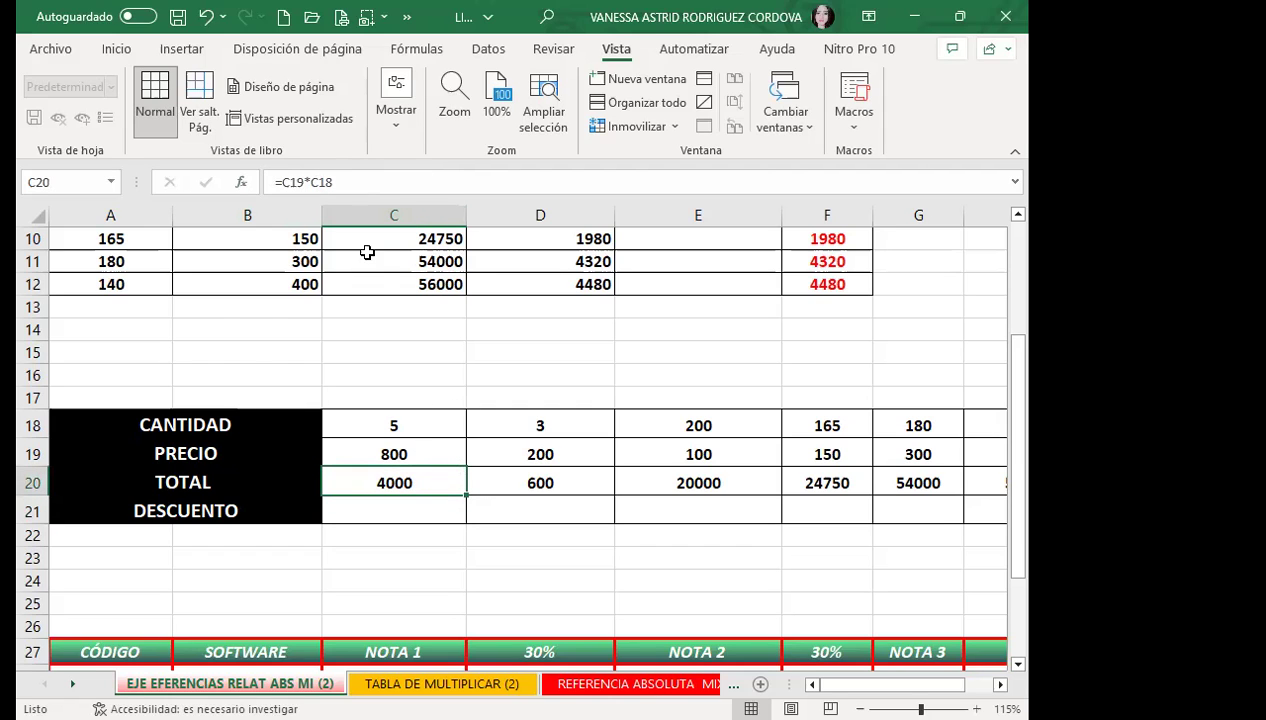
pyautogui.click(379, 510)
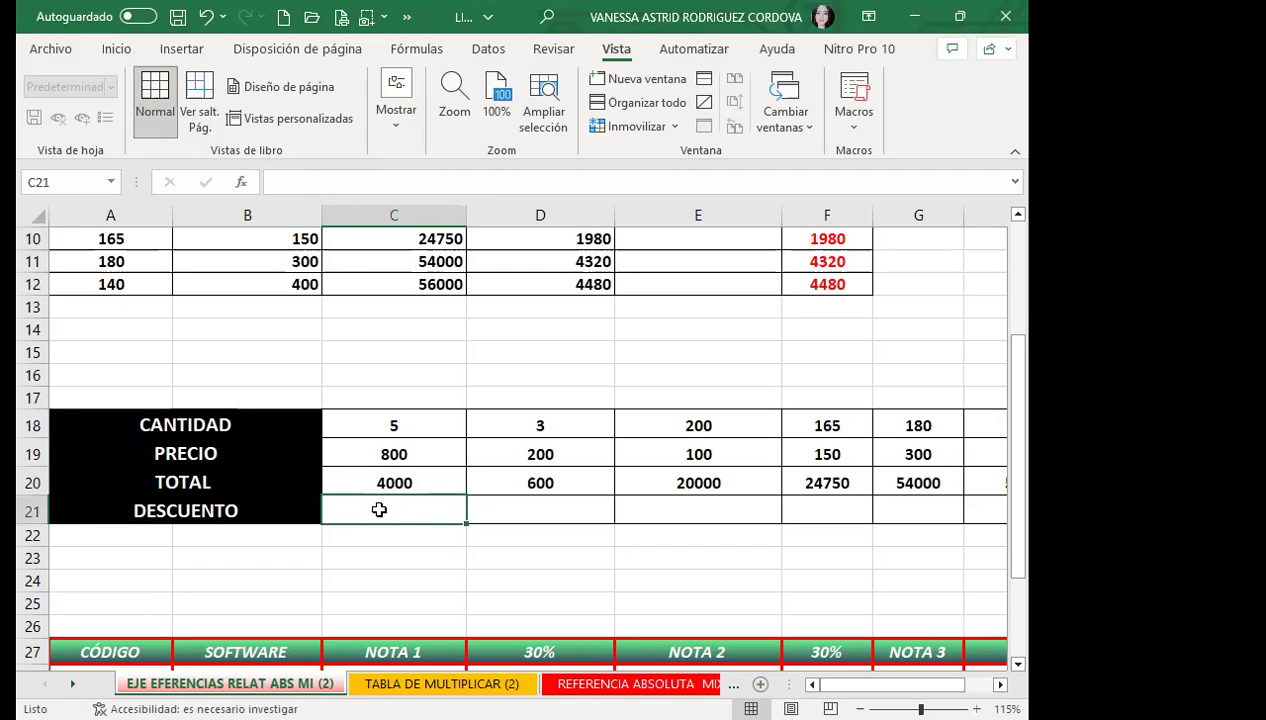
pyautogui.scroll(1, 619, 500)
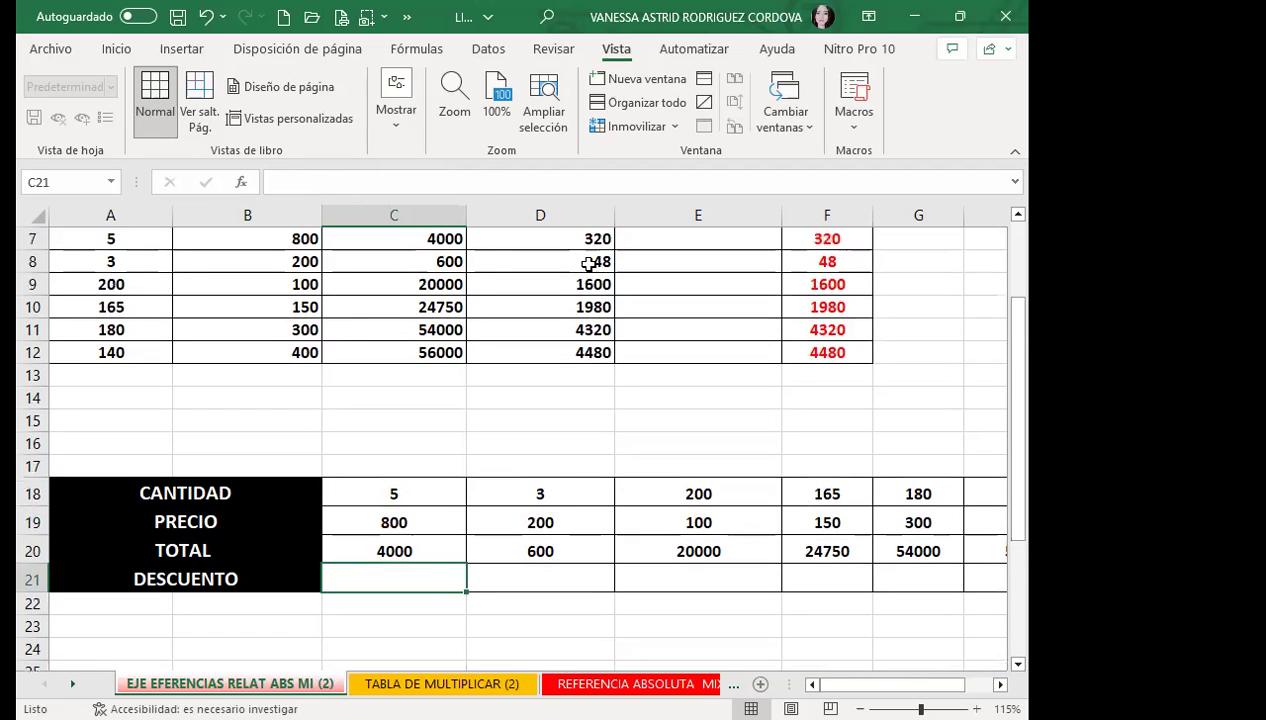
# Step: Build the formula =C20*D1 in C21, multiplying the 4000 total by the 8% rate in D1
pyautogui.write('=')
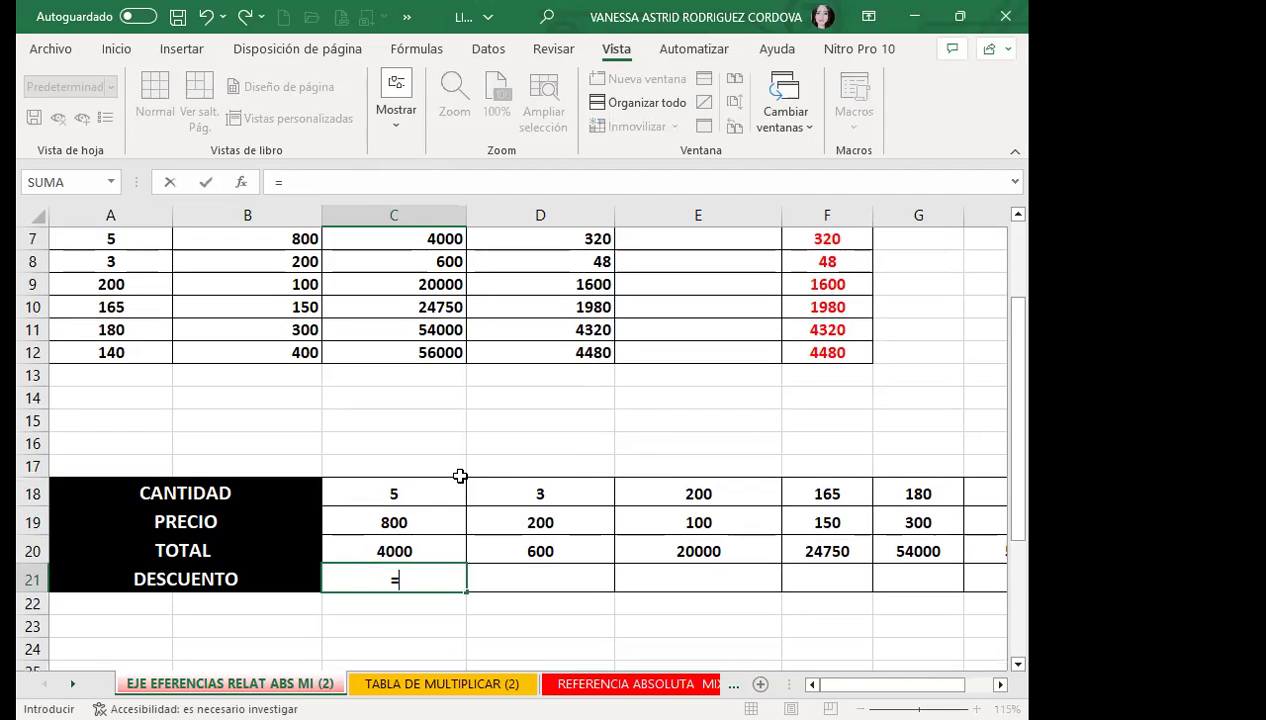
pyautogui.click(410, 548)
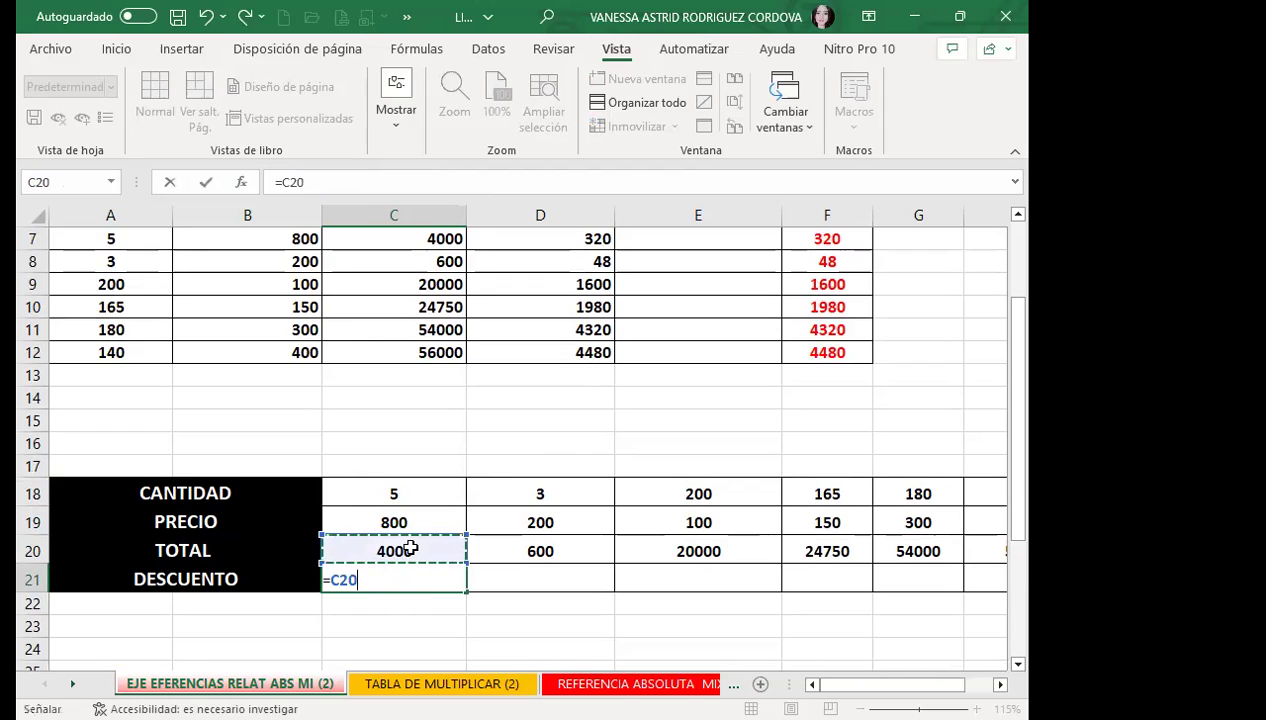
pyautogui.write('*')
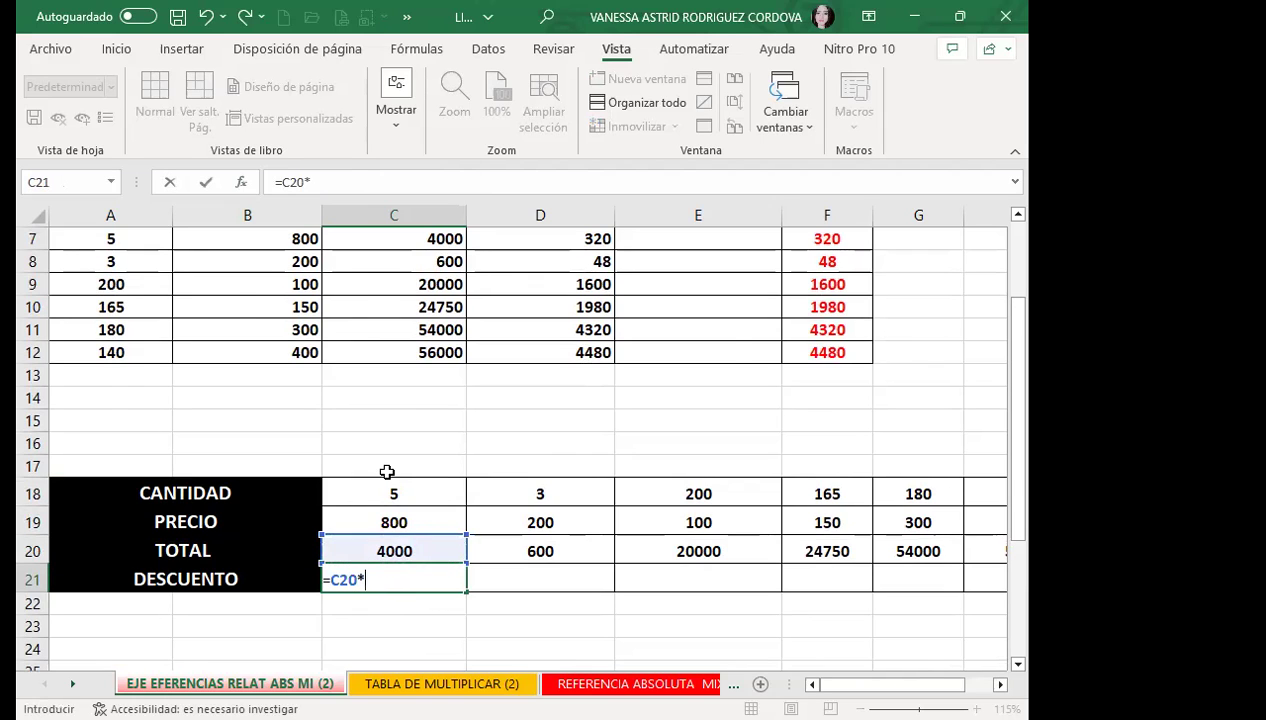
pyautogui.scroll(2, 387, 472)
pyautogui.click(499, 237)
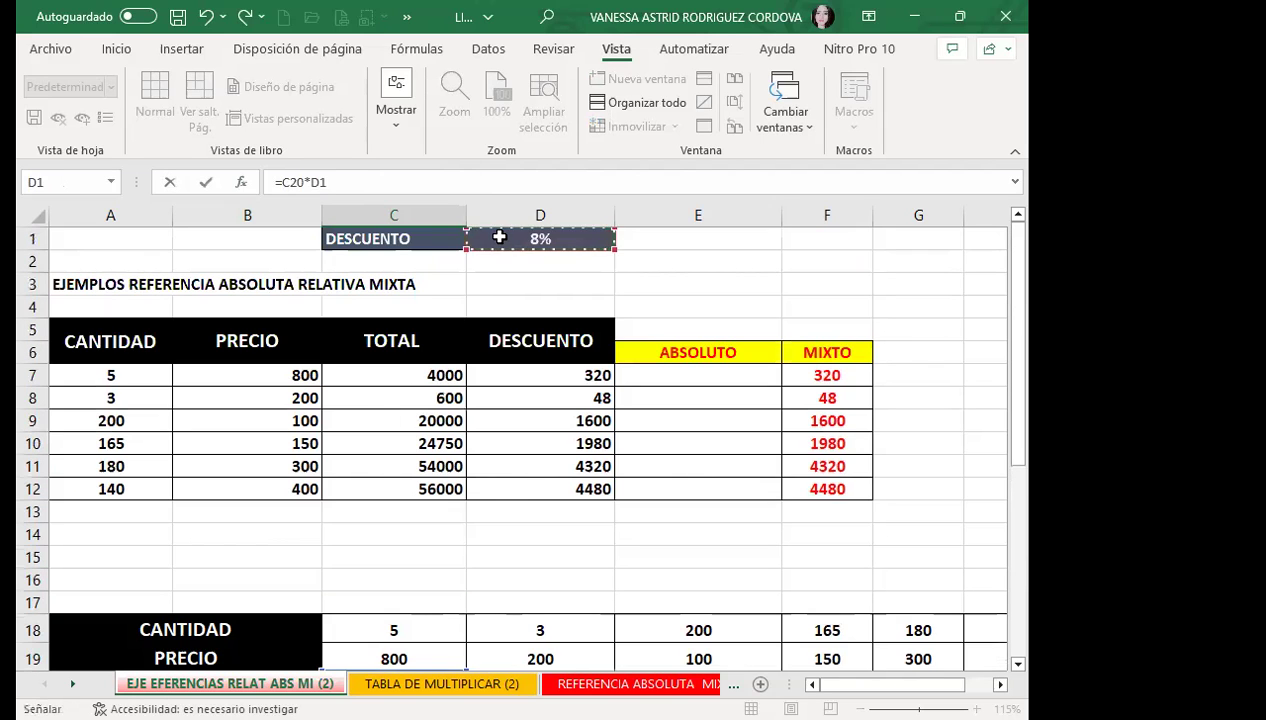
pyautogui.scroll(-2, 480, 480)
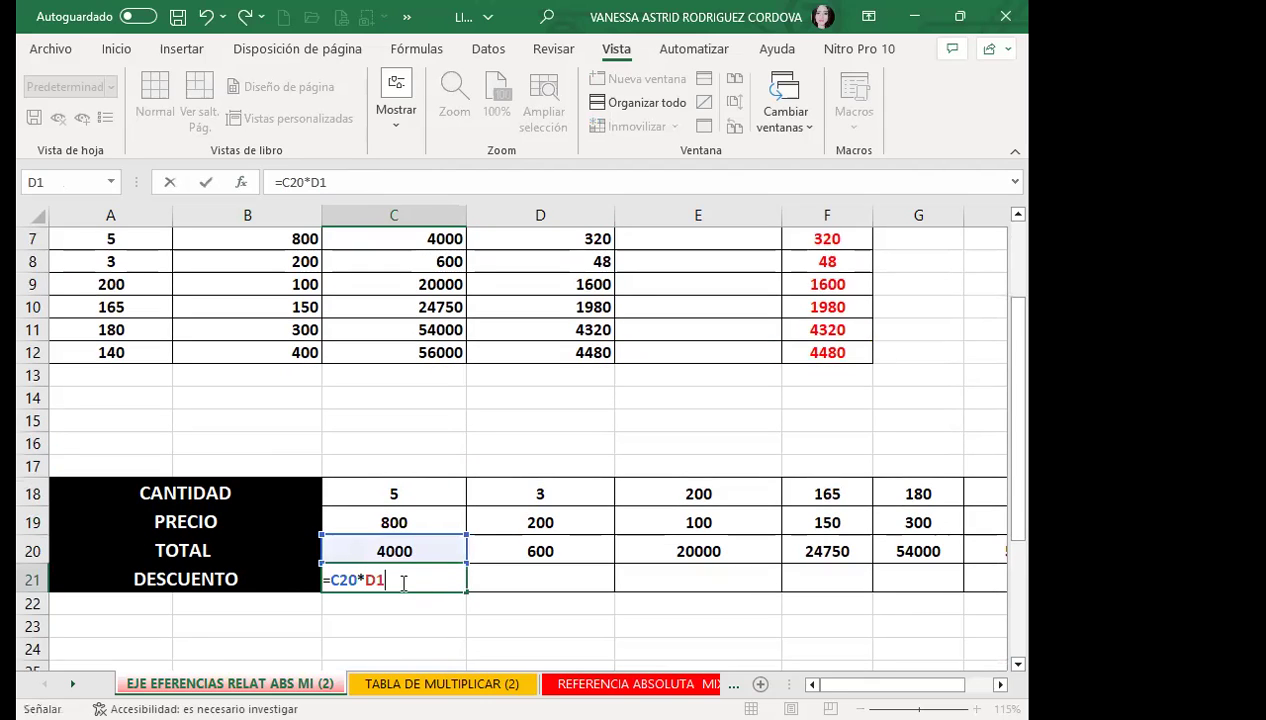
pyautogui.click(344, 578)
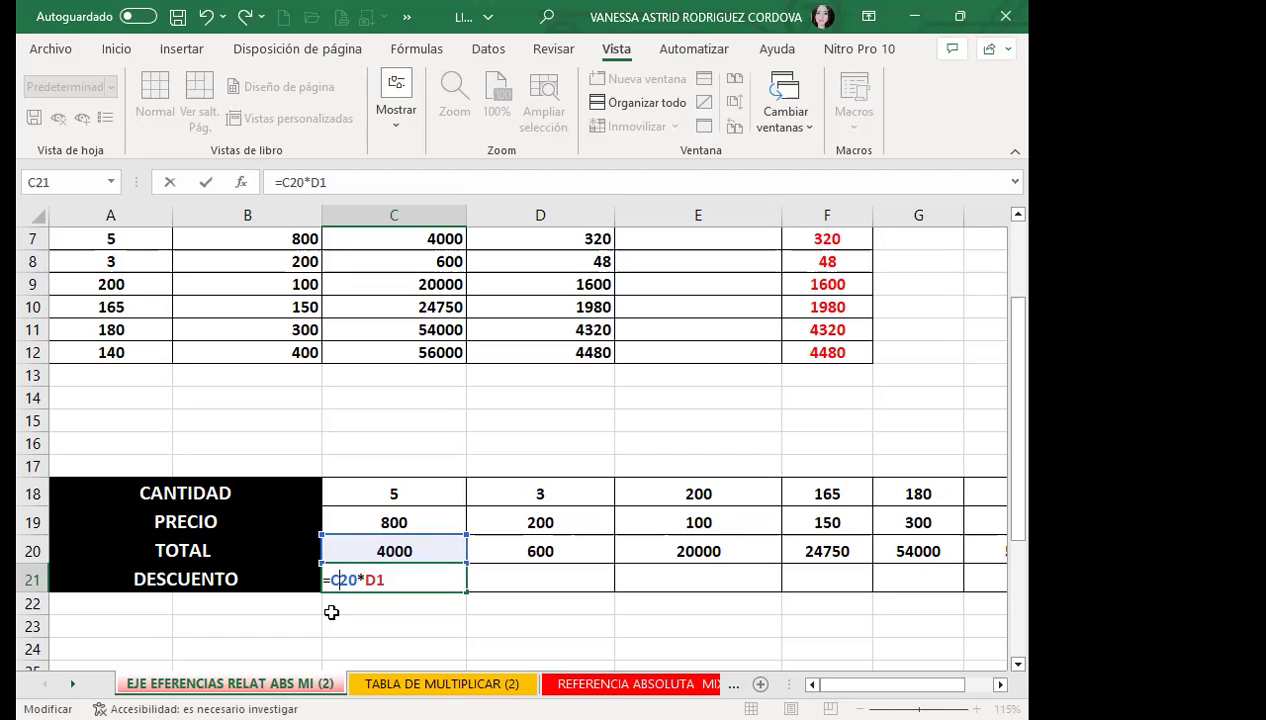
# Step: Reopen C21's formula and change the C20 reference to the row-locked C$20
pyautogui.press('Return')
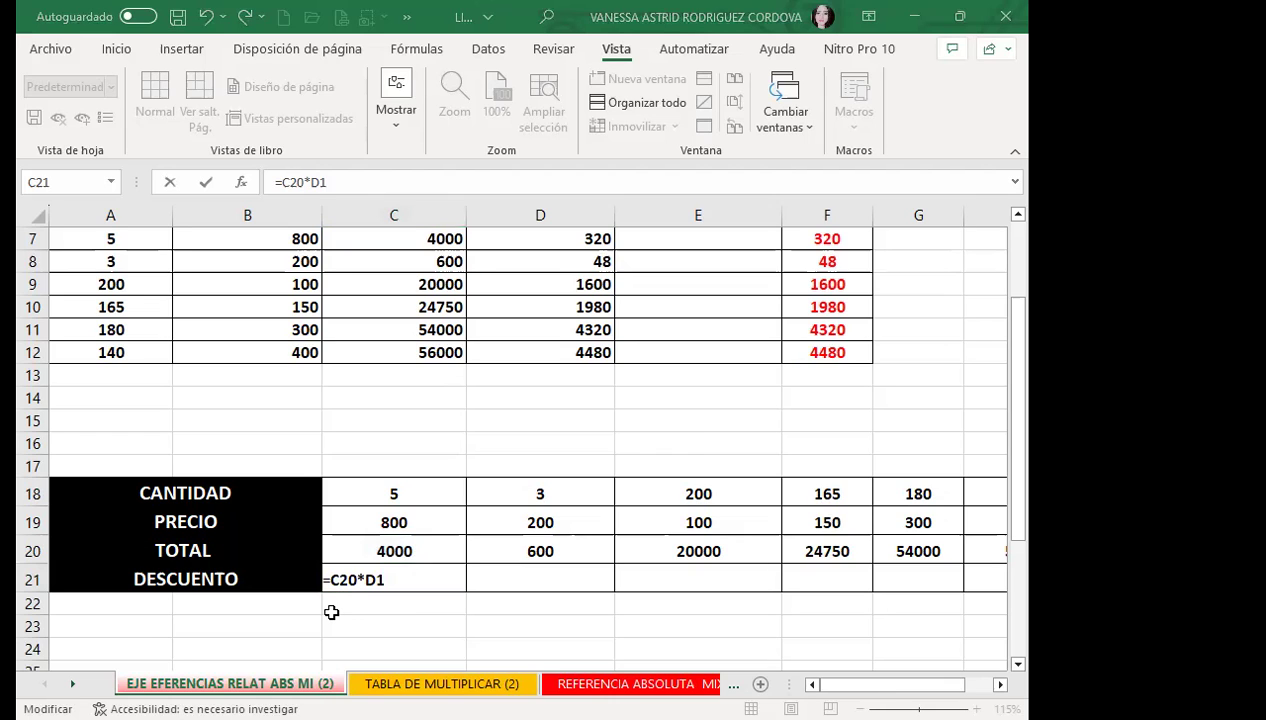
pyautogui.doubleClick(346, 582)
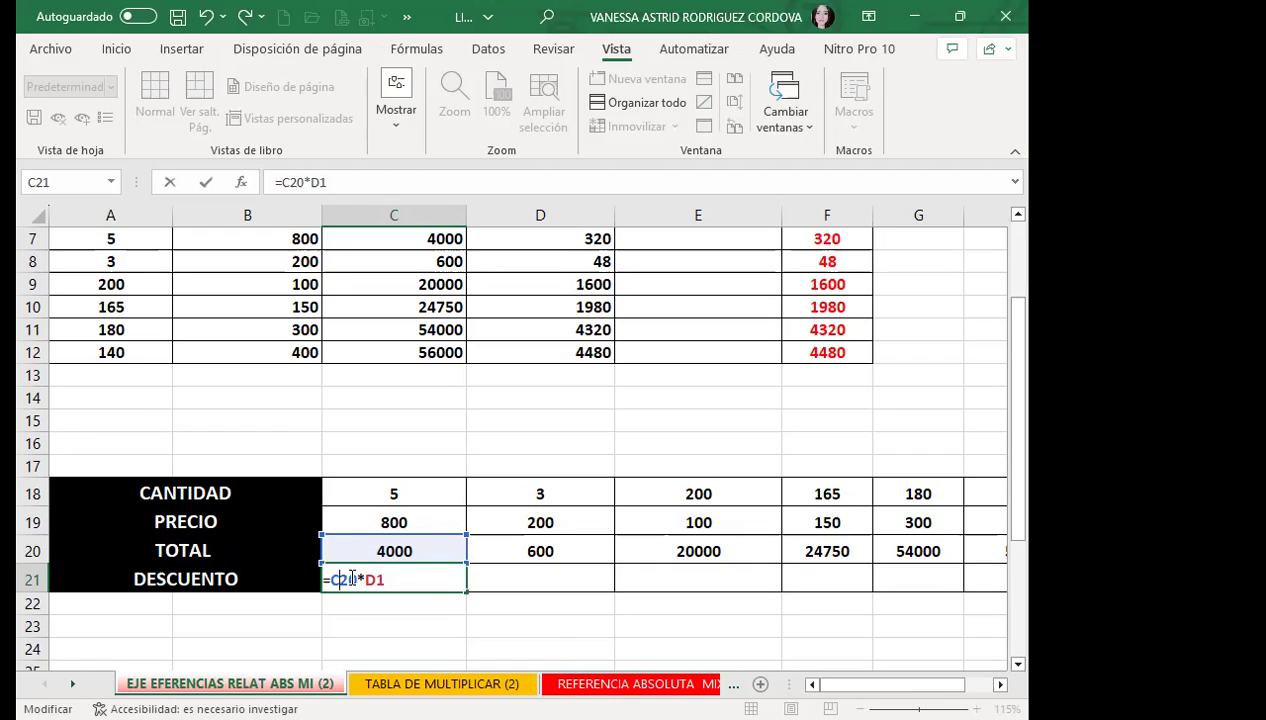
pyautogui.press('F4')
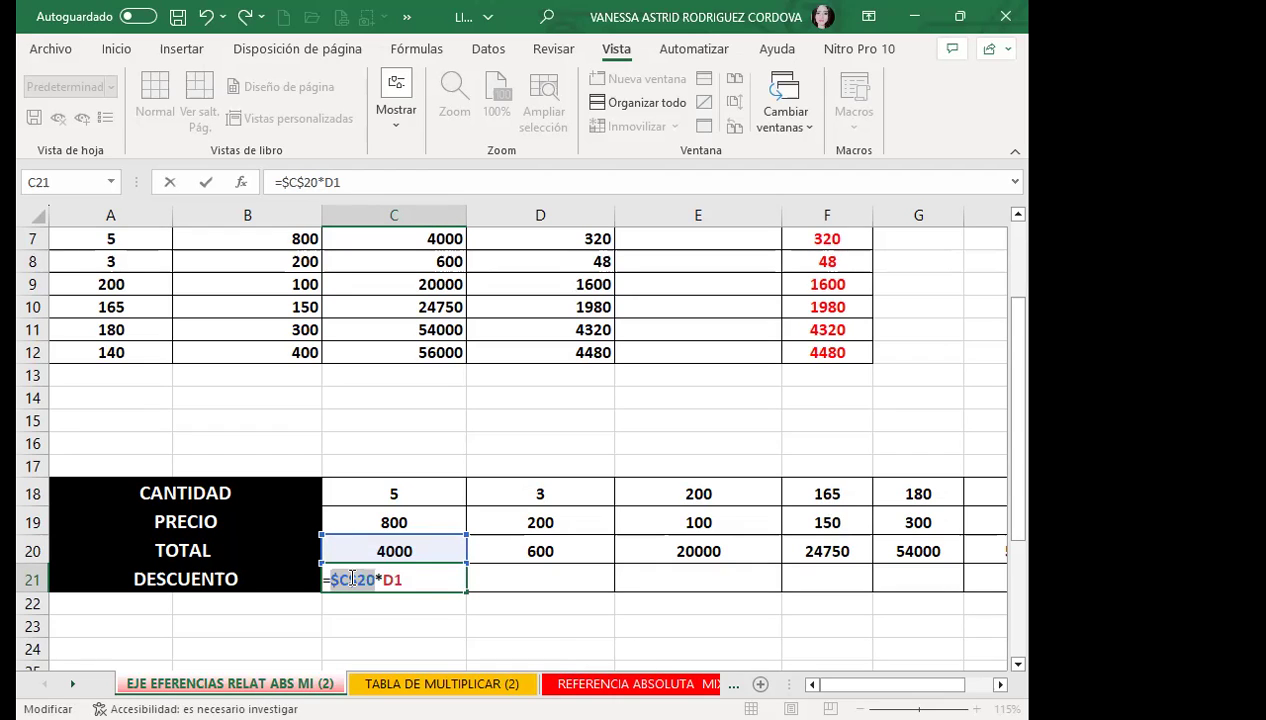
pyautogui.press('F4')
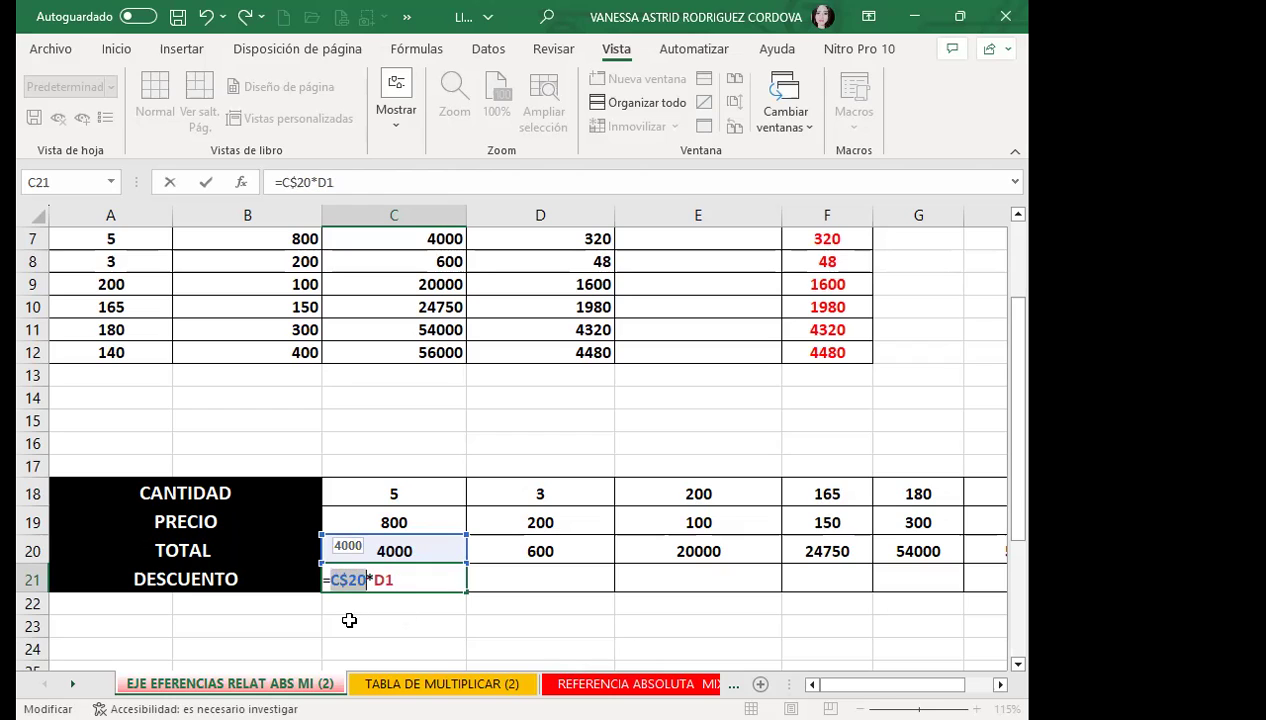
pyautogui.click(433, 572)
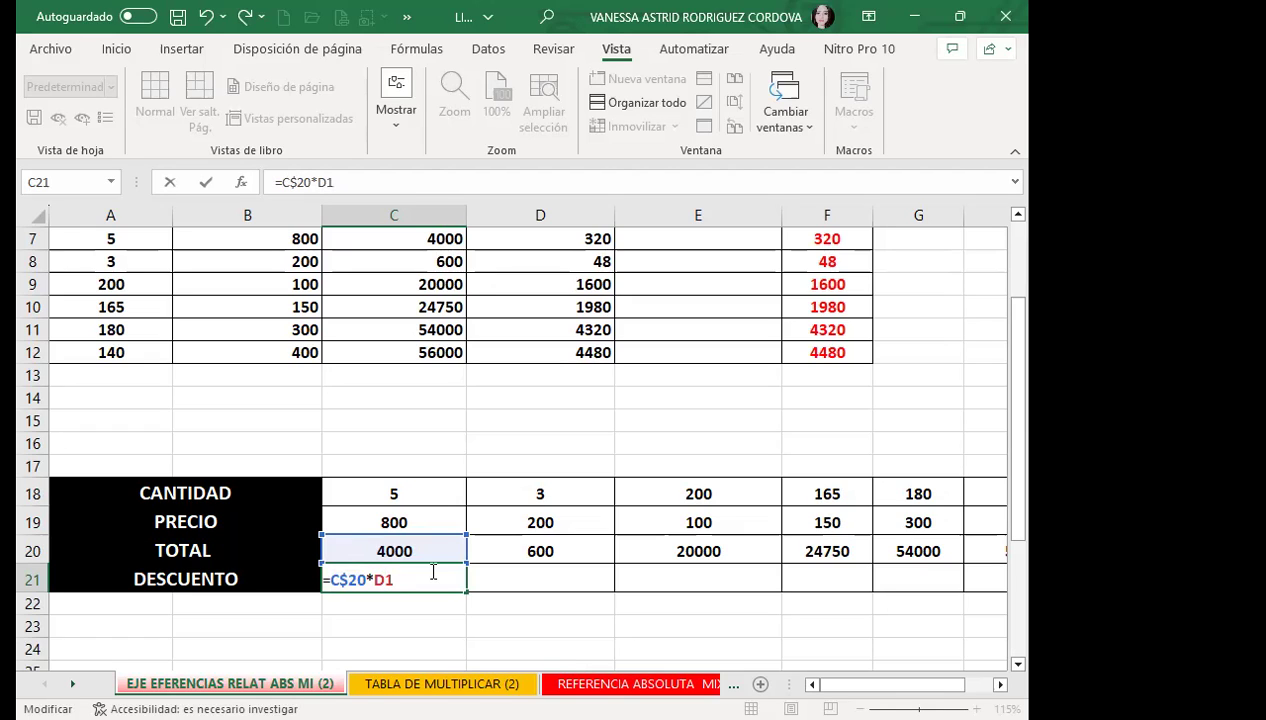
# Step: Change D1 to row-locked D$1 and confirm =C$20*D$1, giving 320
pyautogui.press('Left')
pyautogui.scroll(2, 477, 432)
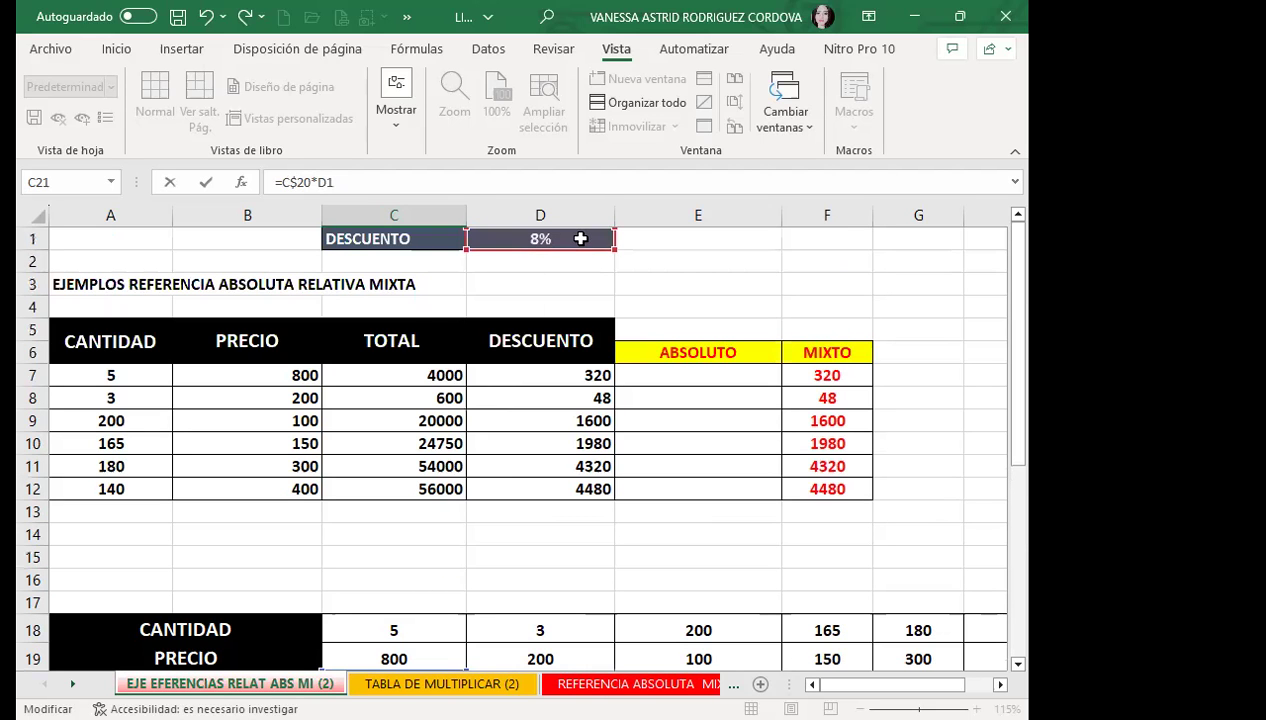
pyautogui.scroll(-2, 438, 480)
pyautogui.scroll(-1, 421, 536)
pyautogui.scroll(3, 489, 469)
pyautogui.scroll(-3, 530, 355)
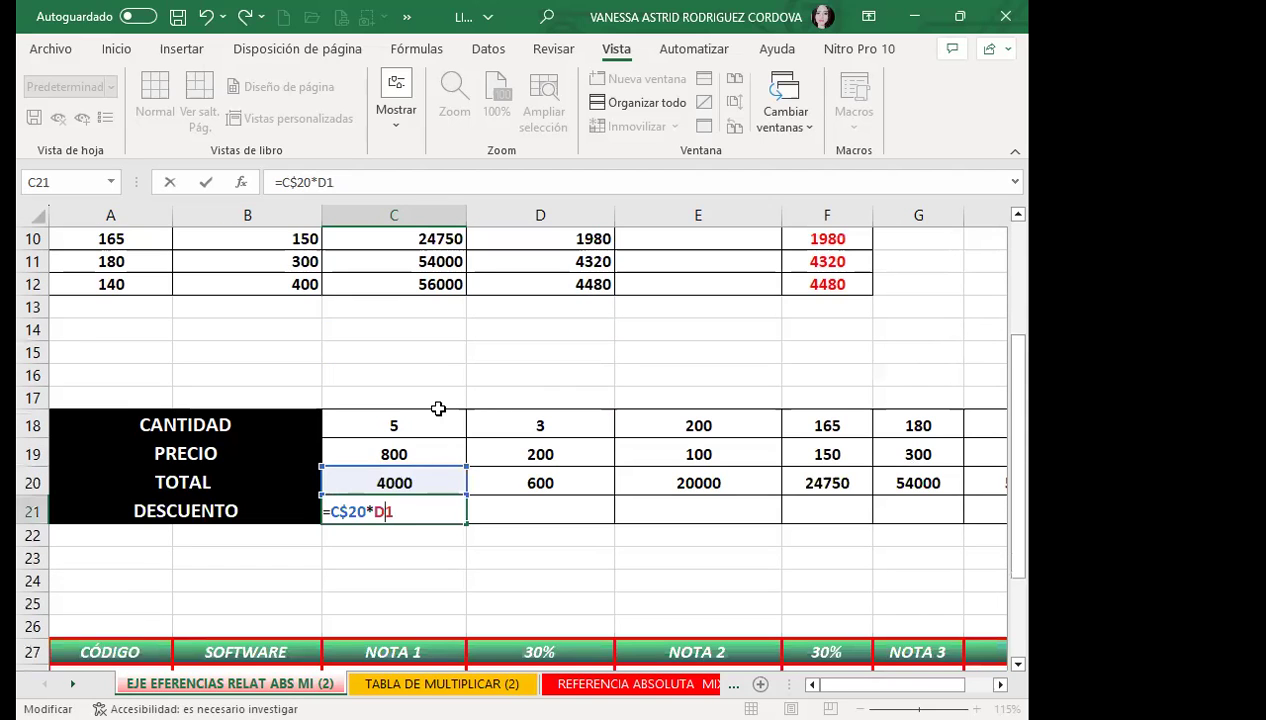
pyautogui.press('Left')
pyautogui.press('F4')
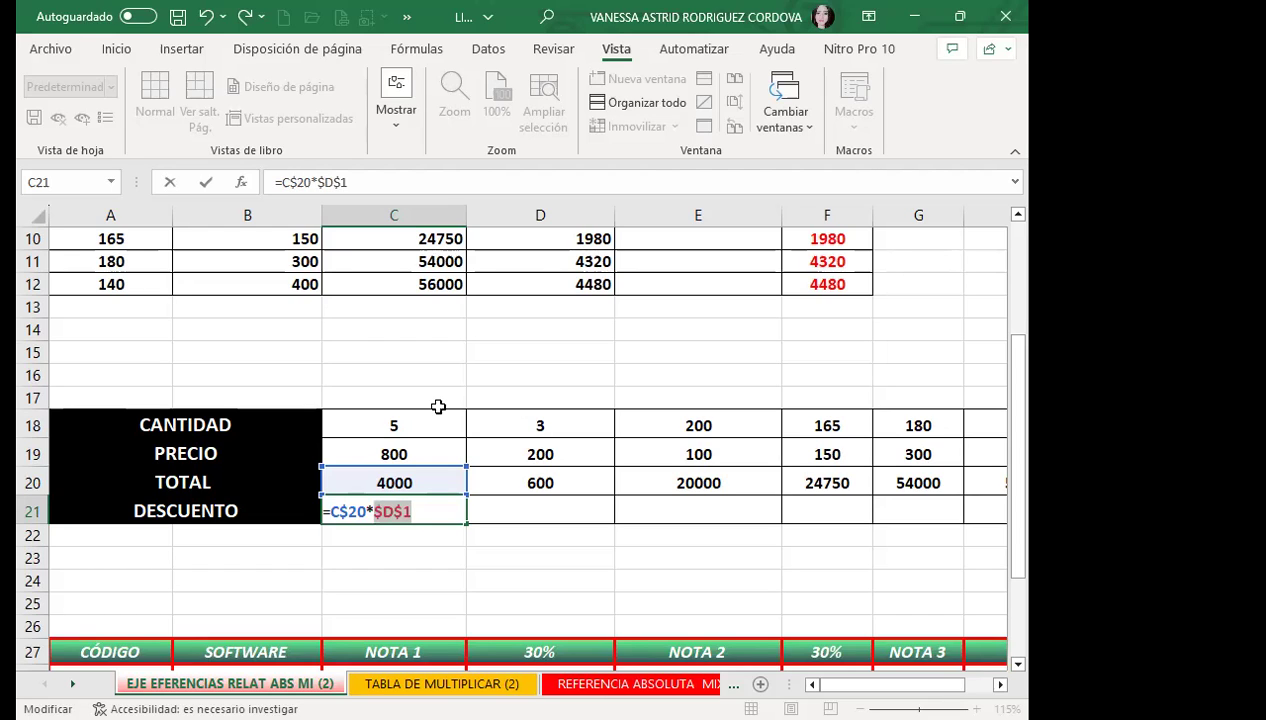
pyautogui.press('F4')
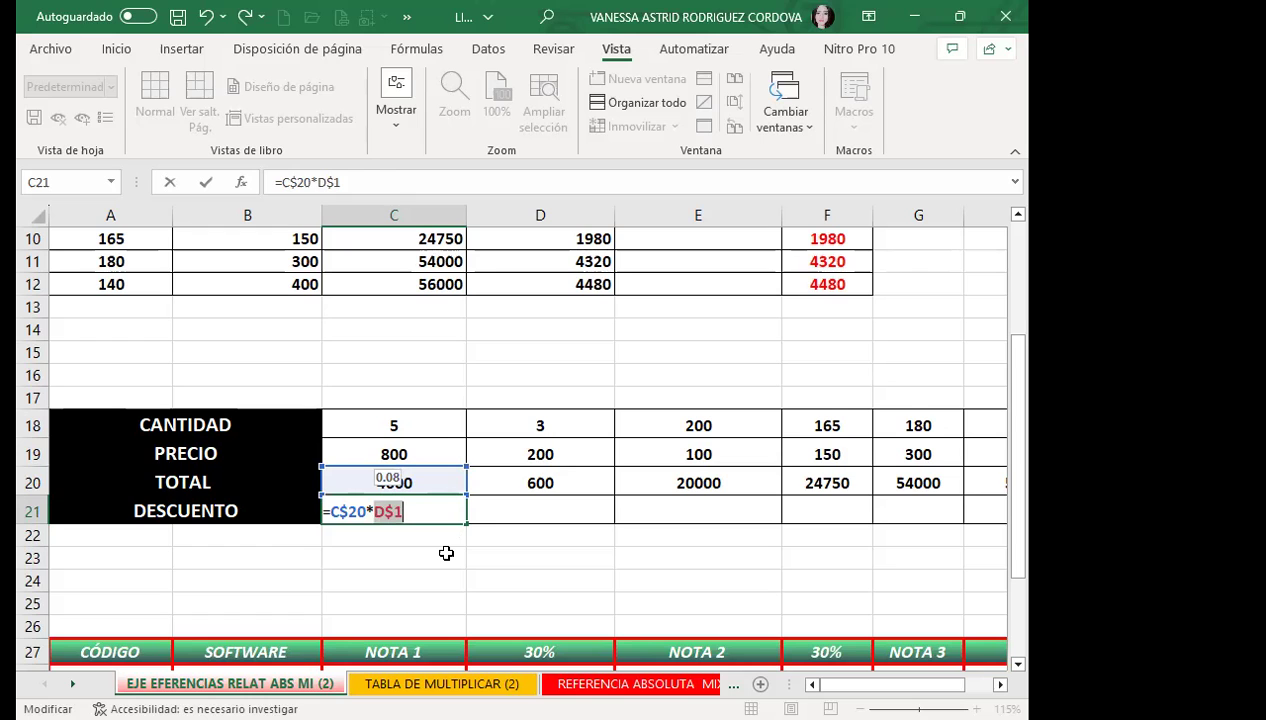
pyautogui.press('Return')
# Step: Trial-copy C21's formula across to G21, then undo the fill that produced zeros
pyautogui.click(432, 511)
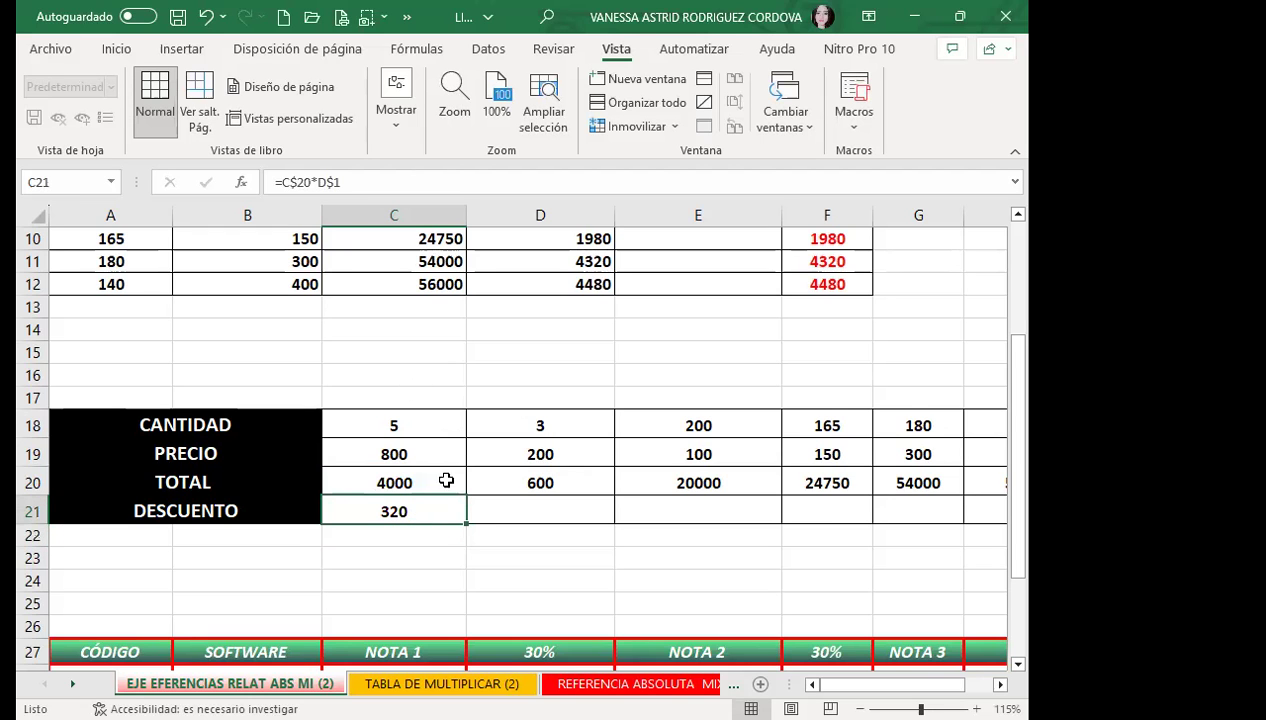
pyautogui.scroll(3, 494, 362)
pyautogui.scroll(-2, 572, 374)
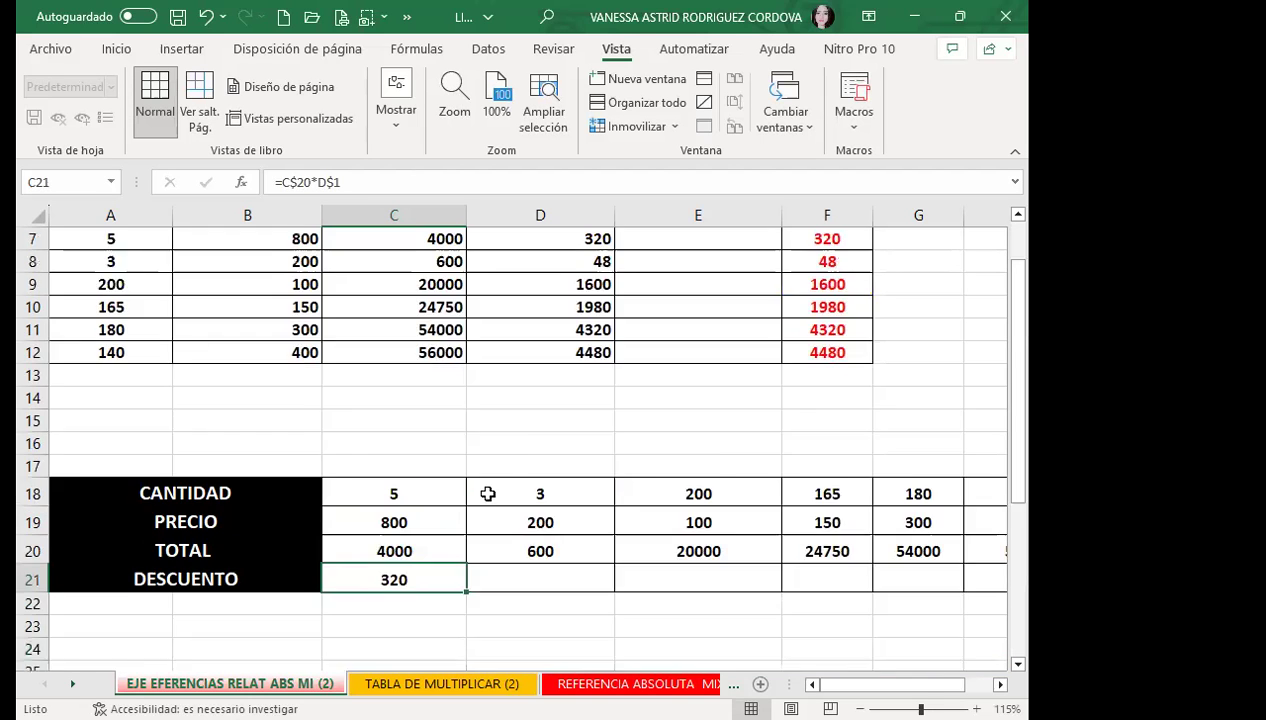
pyautogui.scroll(-1, 486, 494)
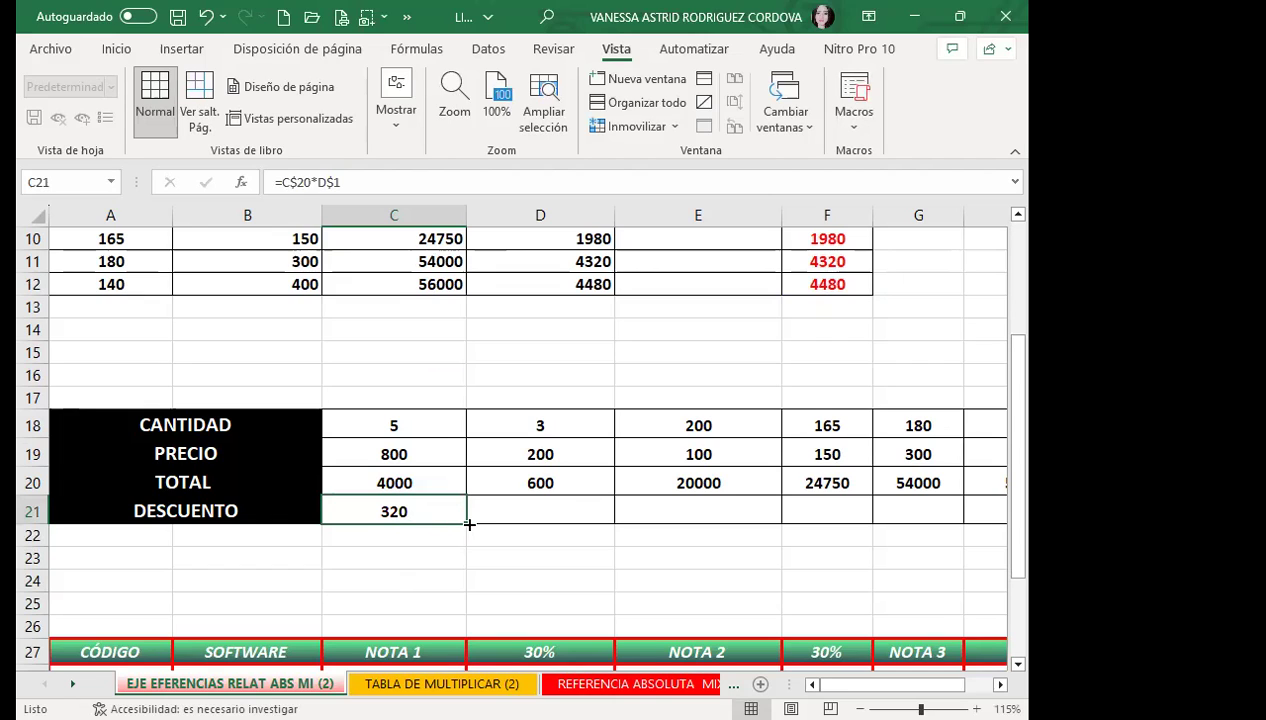
pyautogui.moveTo(481, 522); pyautogui.dragTo(985, 513)
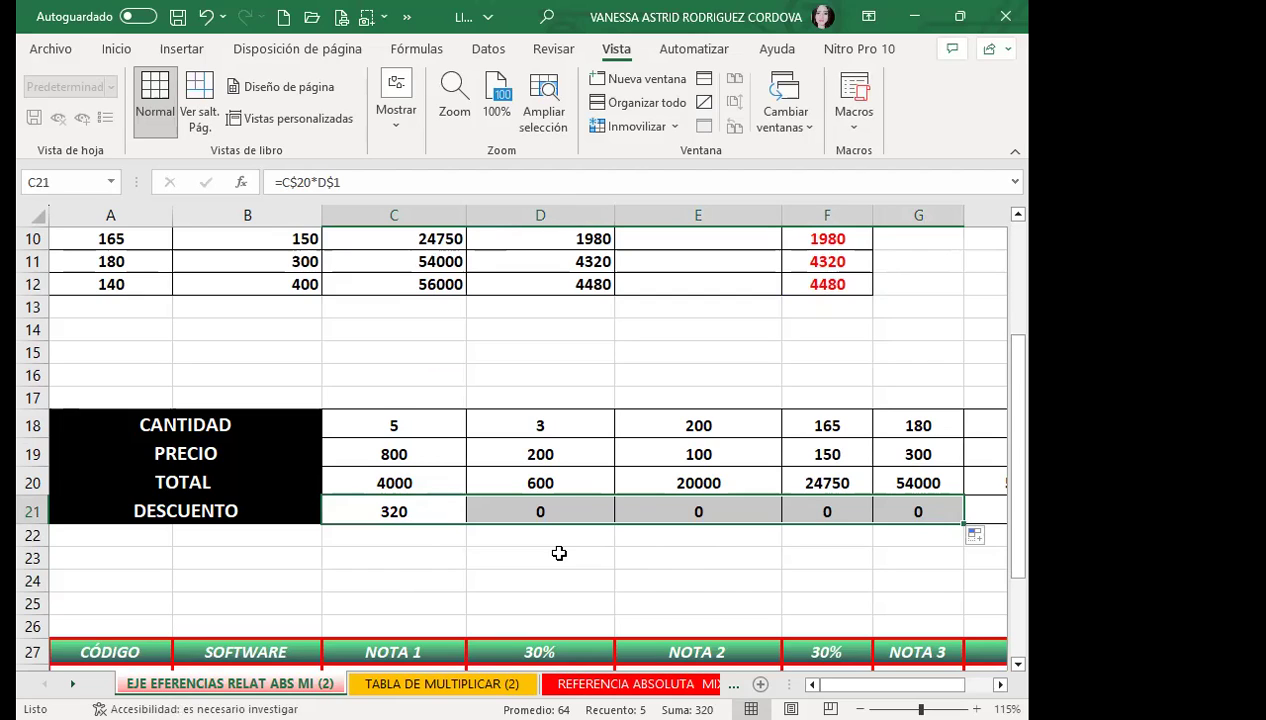
pyautogui.hotkey('ctrl', 'z')
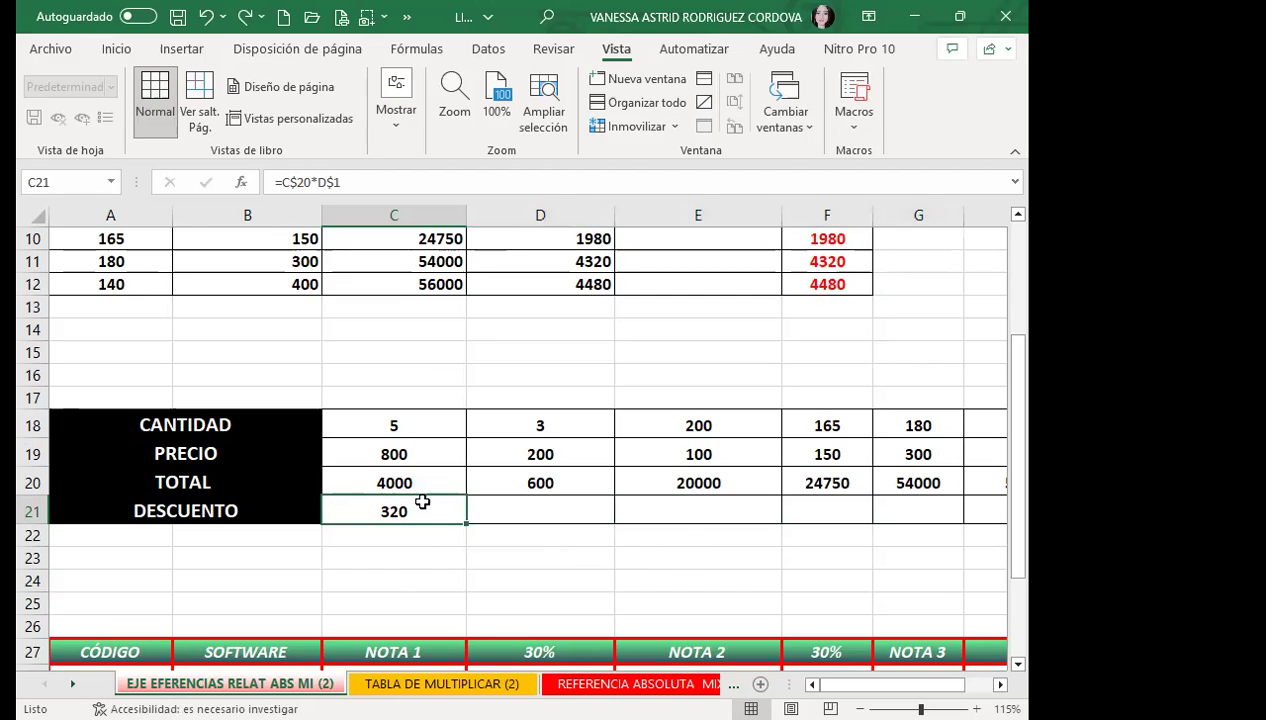
# Step: Change C21 to =$C20*$D1 (still 320) and copy it across to G21
pyautogui.doubleClick(415, 510)
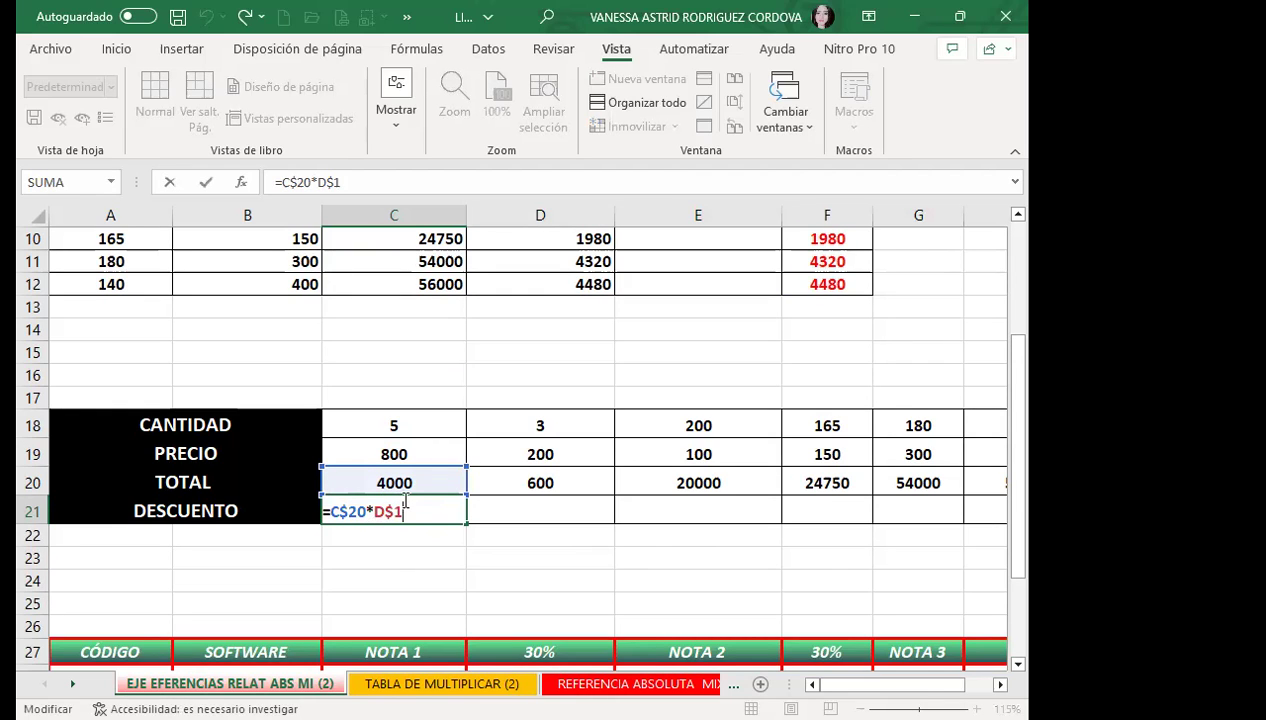
pyautogui.scroll(2, 422, 428)
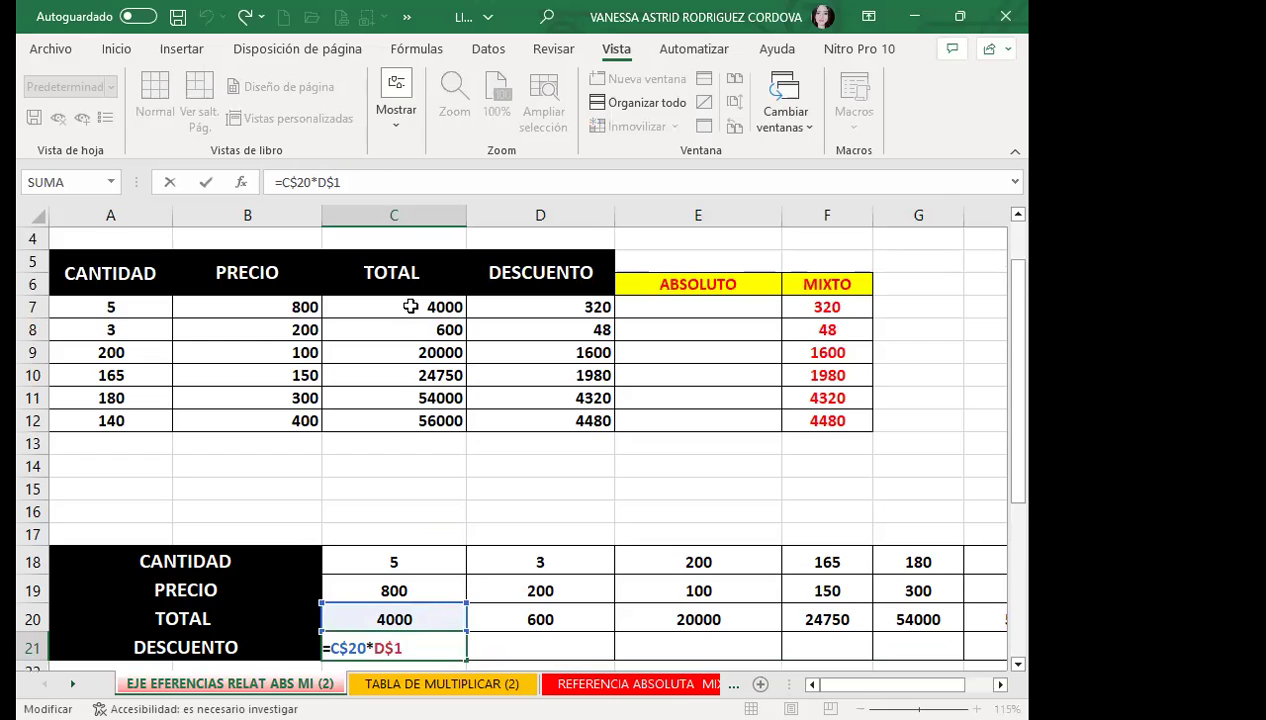
pyautogui.scroll(-1, 393, 410)
pyautogui.scroll(-2, 393, 416)
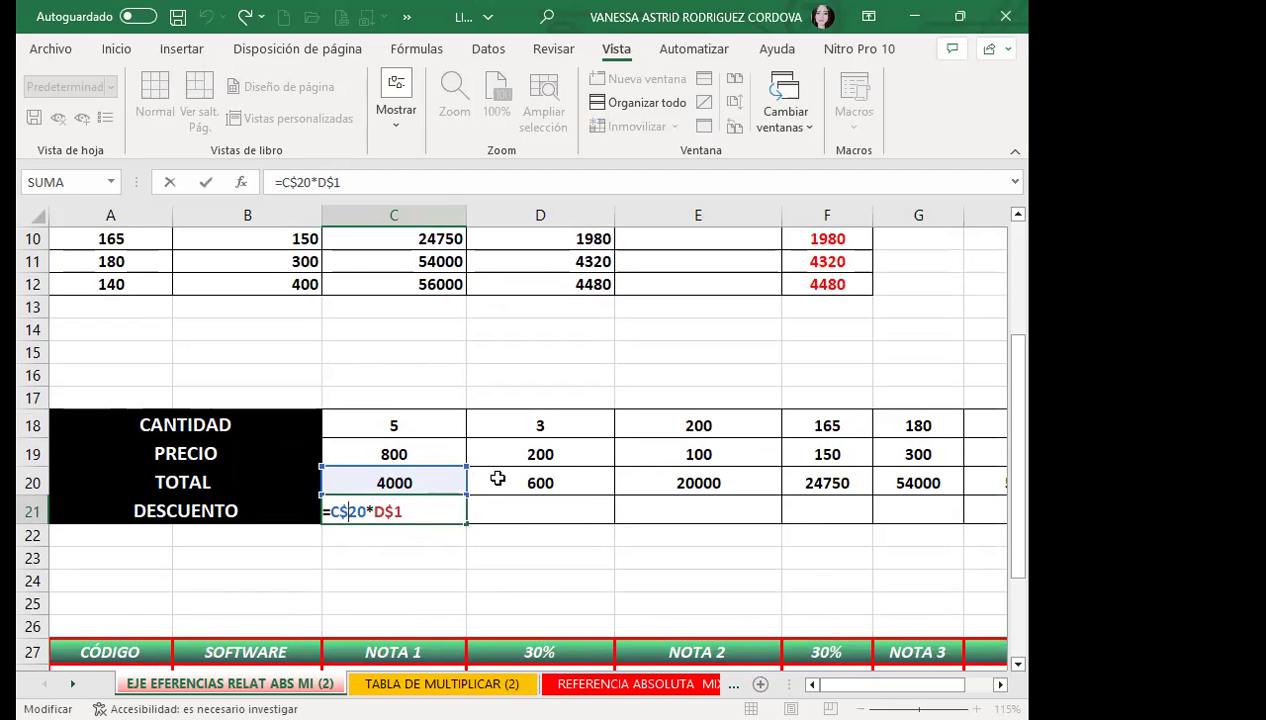
pyautogui.scroll(2, 474, 310)
pyautogui.scroll(1, 474, 310)
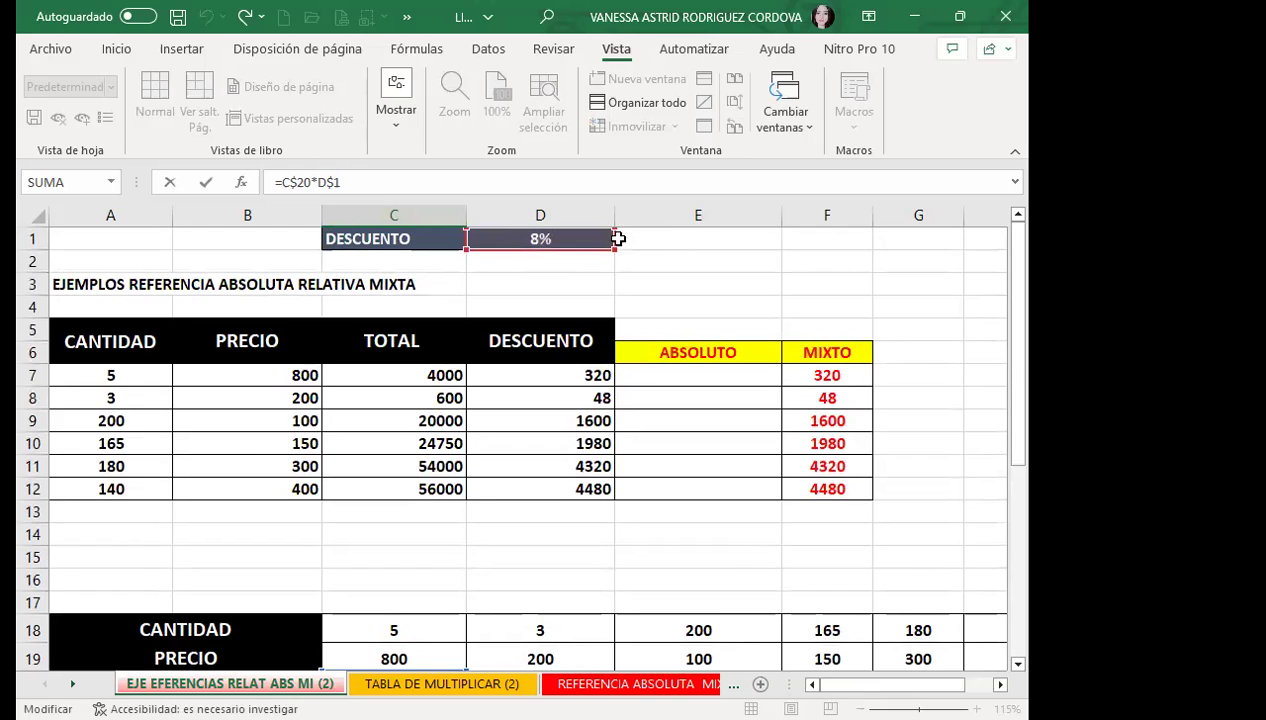
pyautogui.scroll(-3, 537, 441)
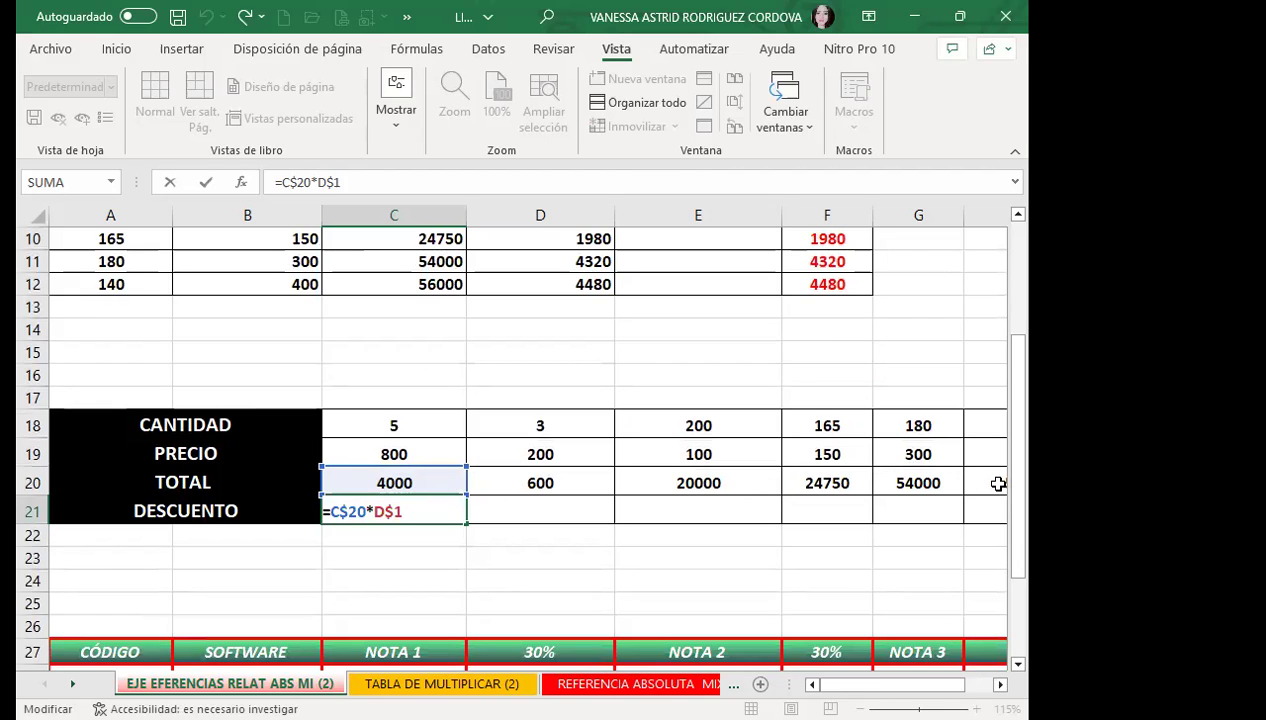
pyautogui.press('F4')
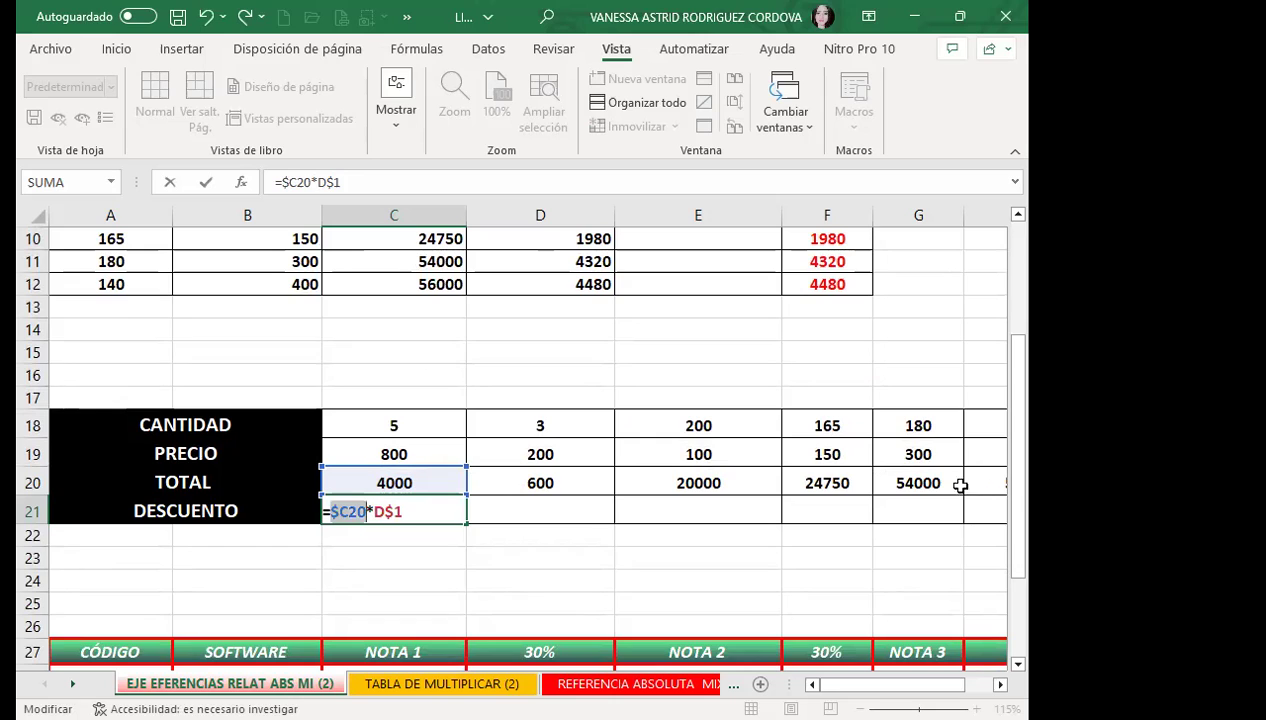
pyautogui.click(400, 512)
pyautogui.press('F4')
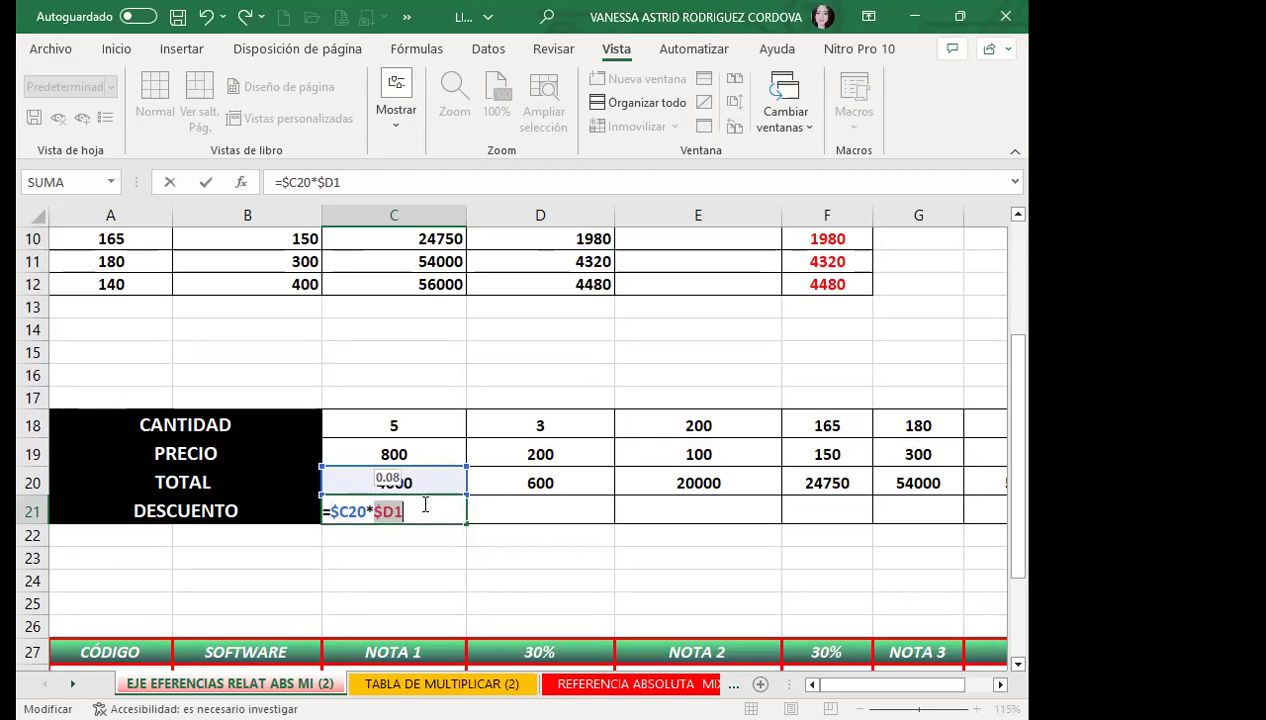
pyautogui.press('Return')
pyautogui.click(422, 506)
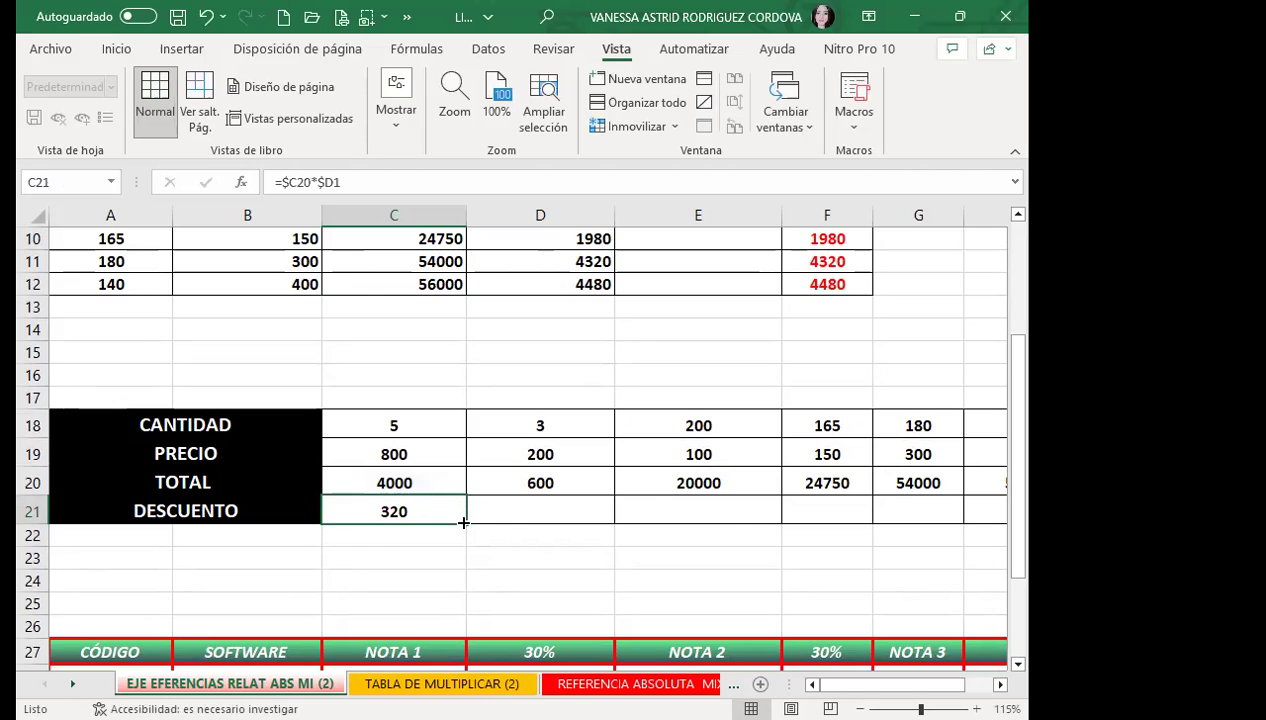
pyautogui.moveTo(460, 515); pyautogui.dragTo(950, 511)
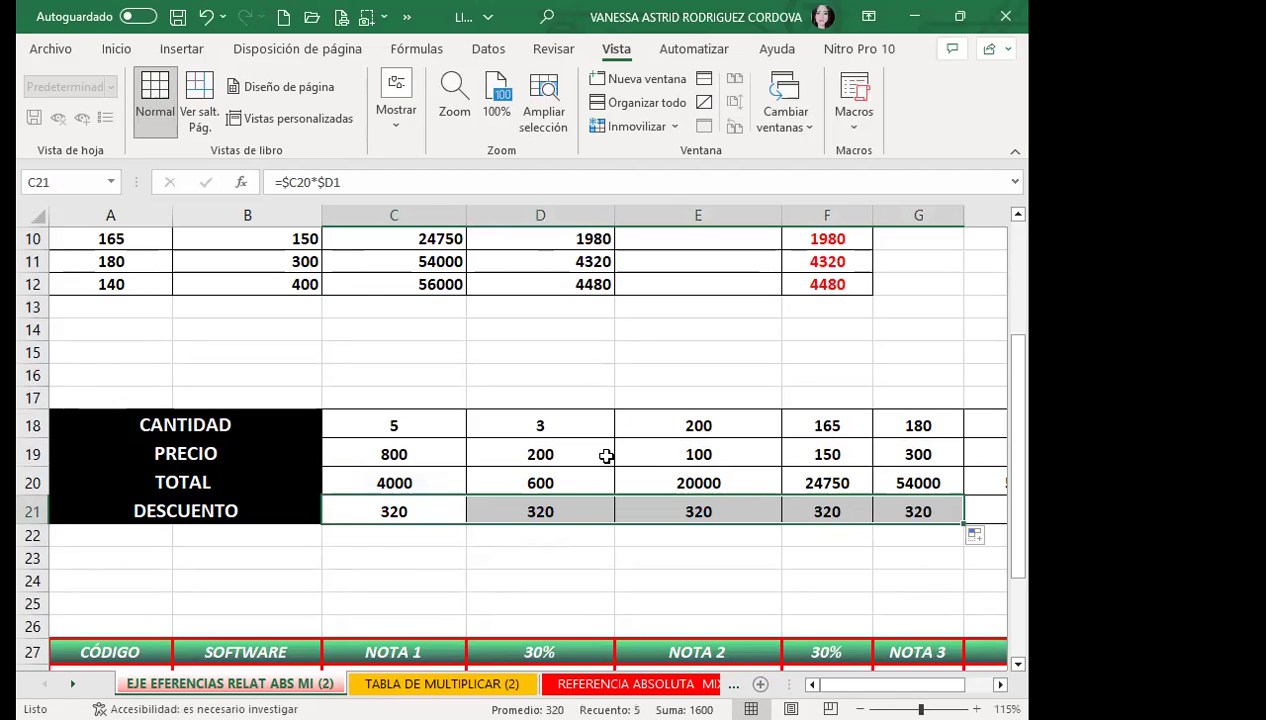
# Step: Undo the fill and change C21's formula to =C$20*$D1
pyautogui.hotkey('ctrl', 'z')
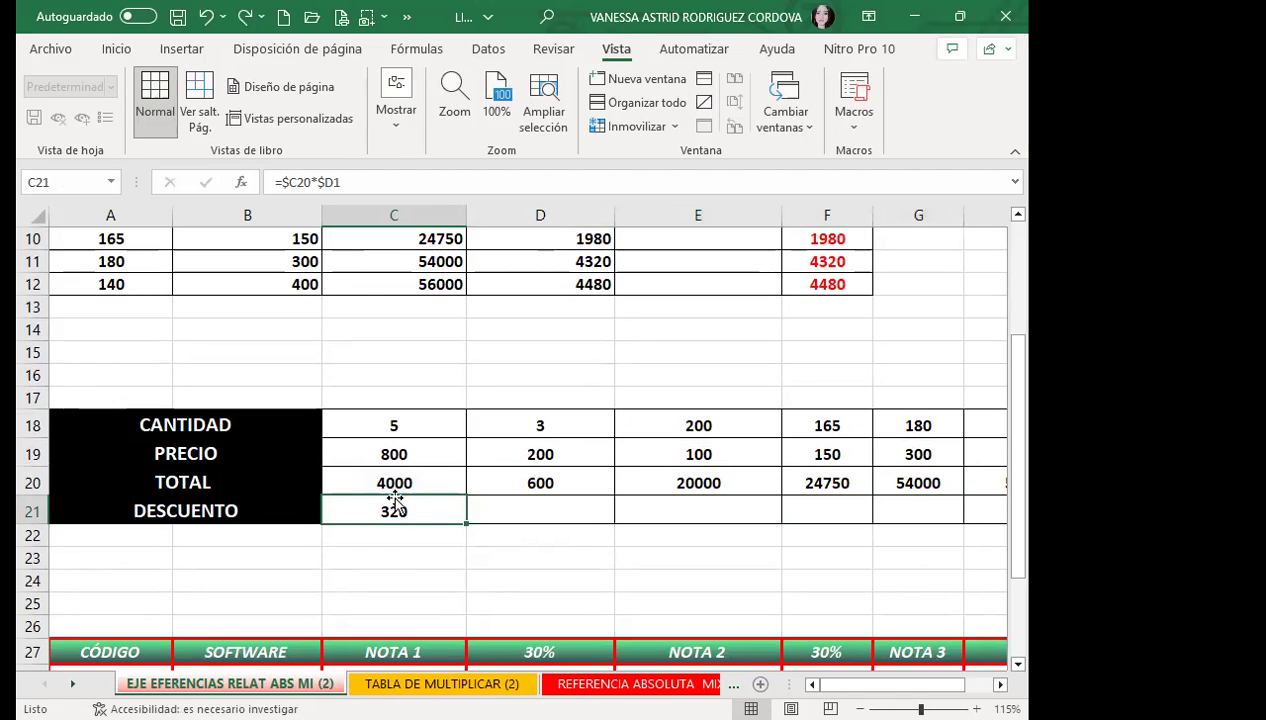
pyautogui.doubleClick(390, 510)
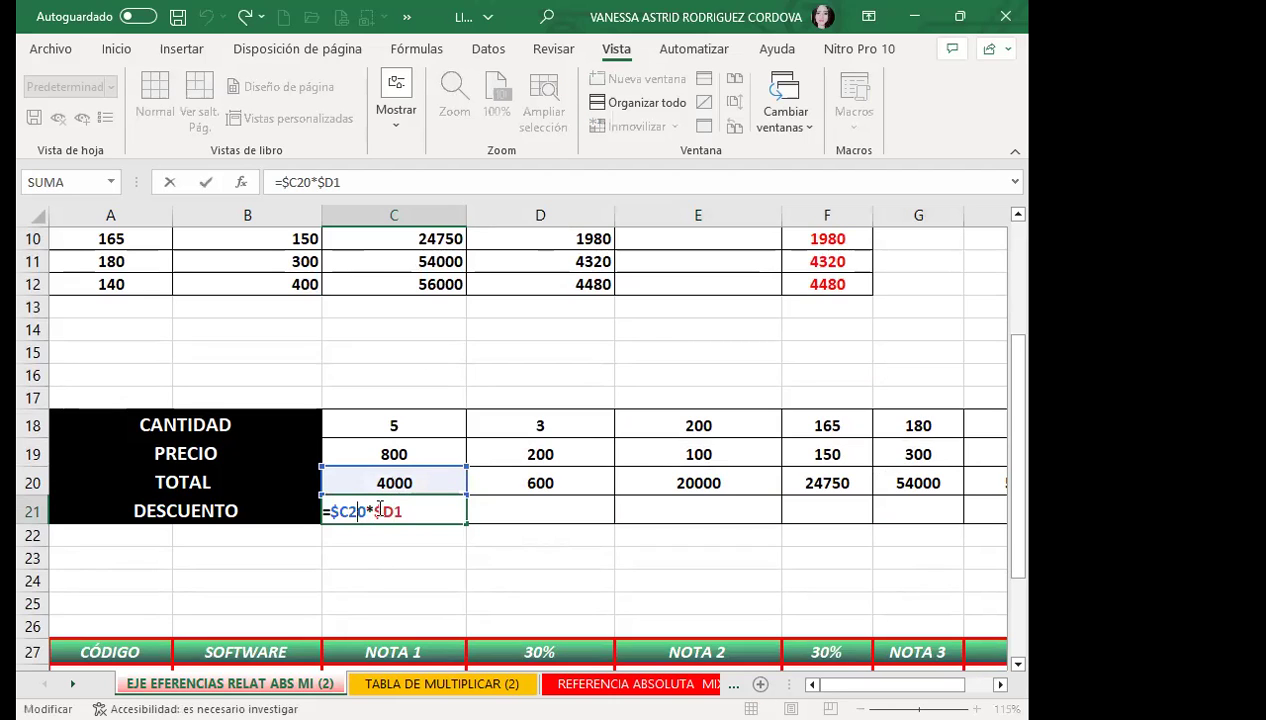
pyautogui.press('F4')
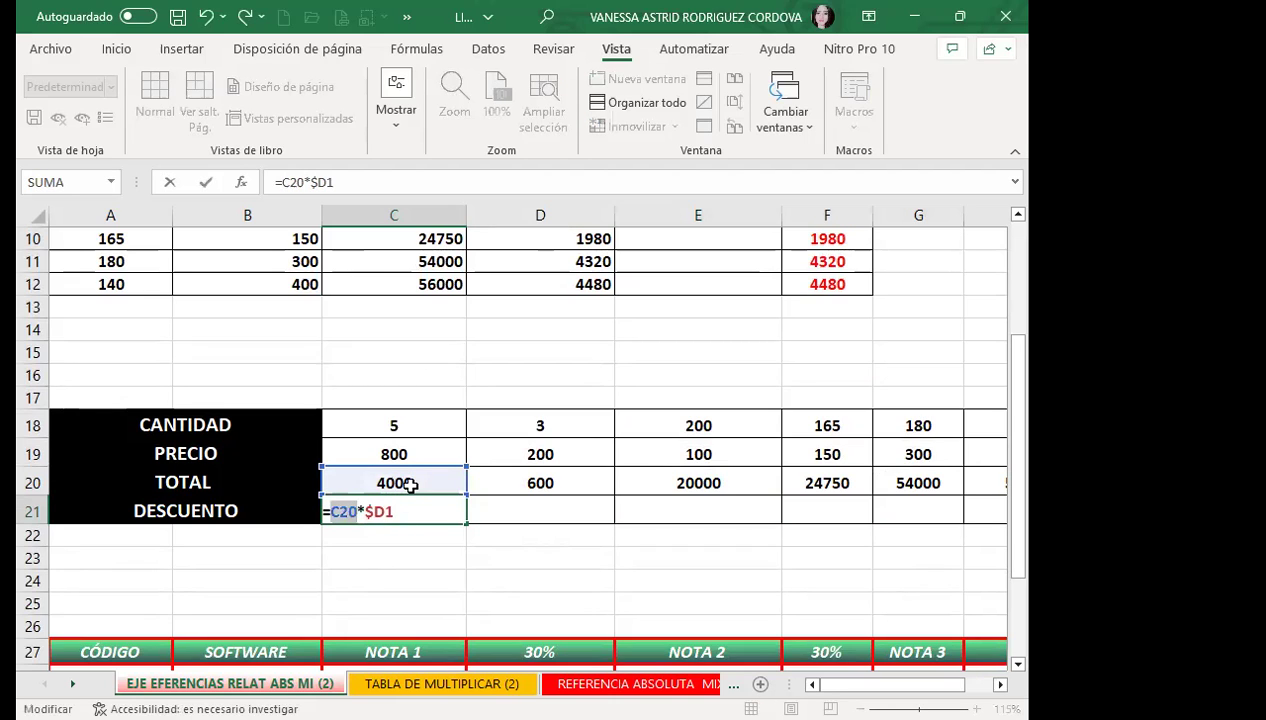
pyautogui.press('F4')
pyautogui.press('F4')
pyautogui.hotkey('ctrl', 'Return')
# Step: Copy the discount formula across row 21 through H21, then reopen C21 to compare its references
pyautogui.moveTo(466, 523); pyautogui.dragTo(958, 521)
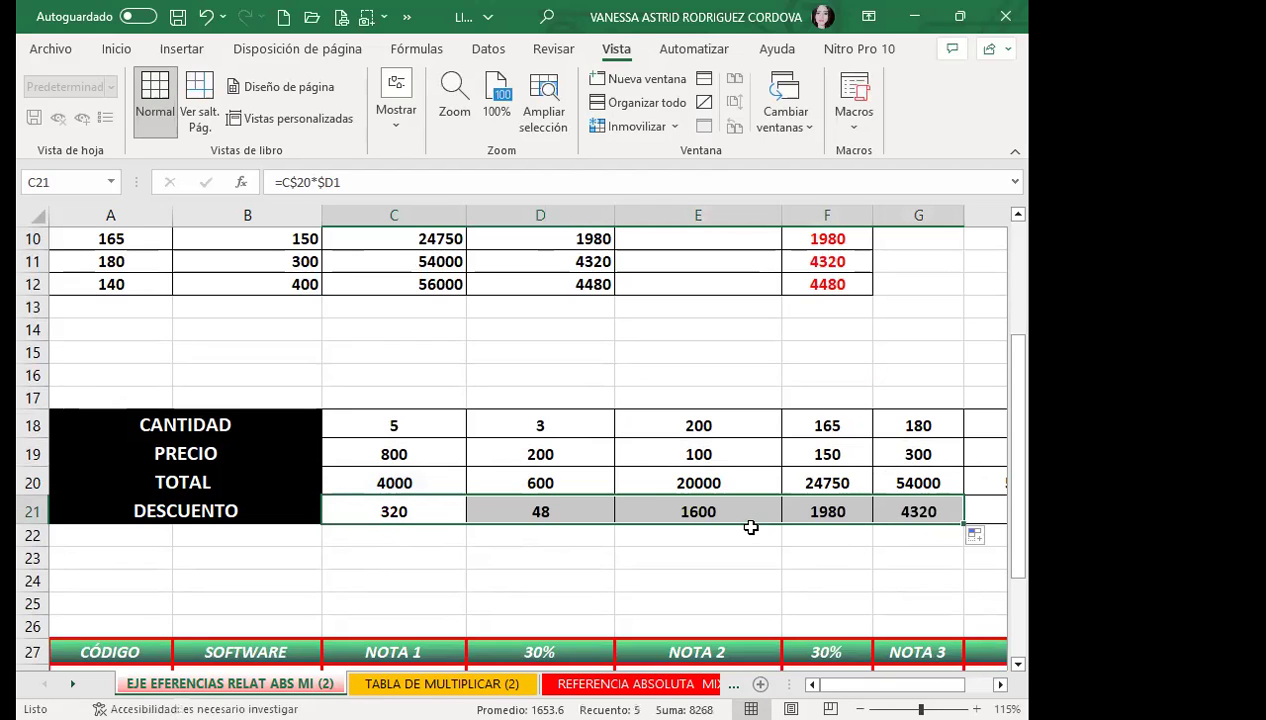
pyautogui.hscroll(1, 921, 577)
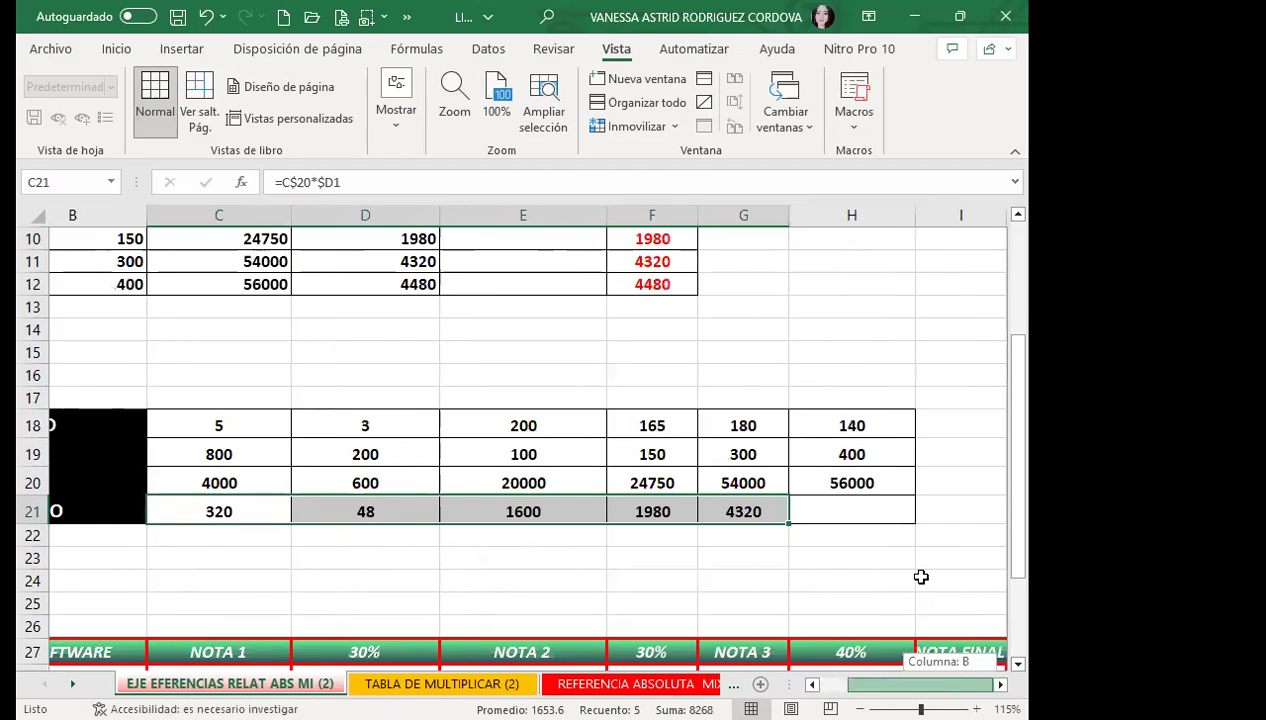
pyautogui.moveTo(786, 526); pyautogui.dragTo(895, 514)
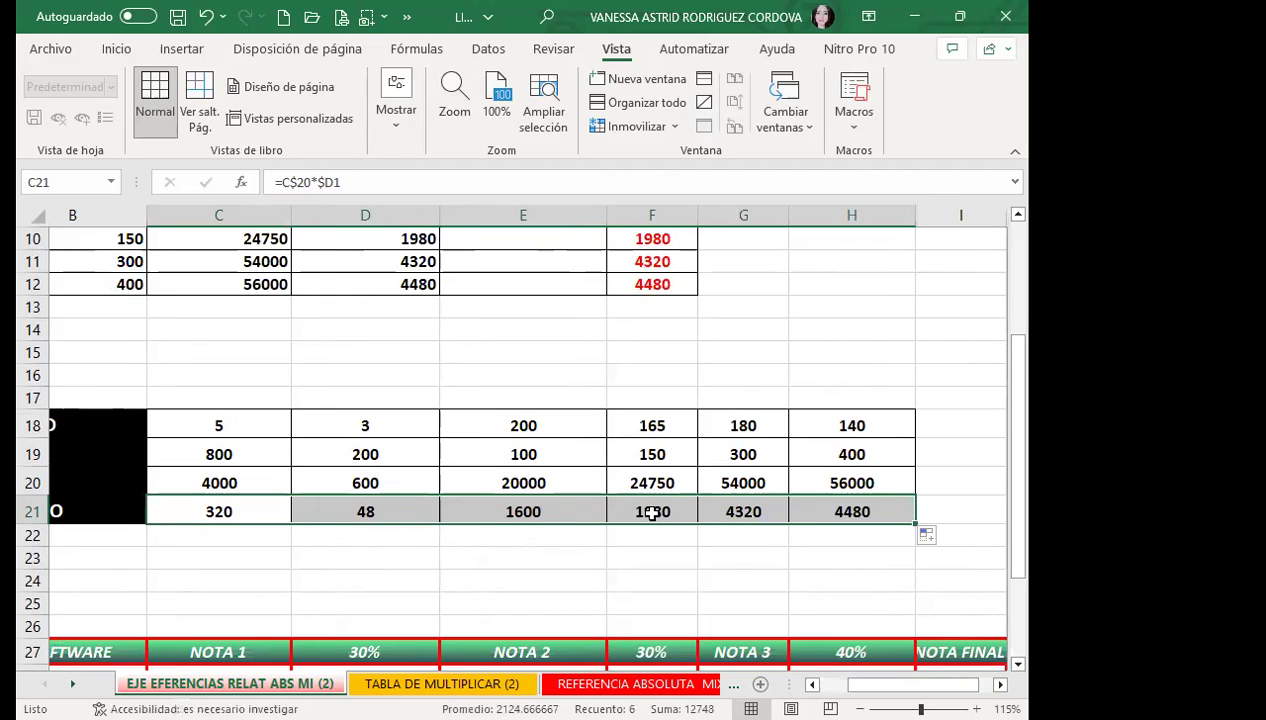
pyautogui.click(232, 505)
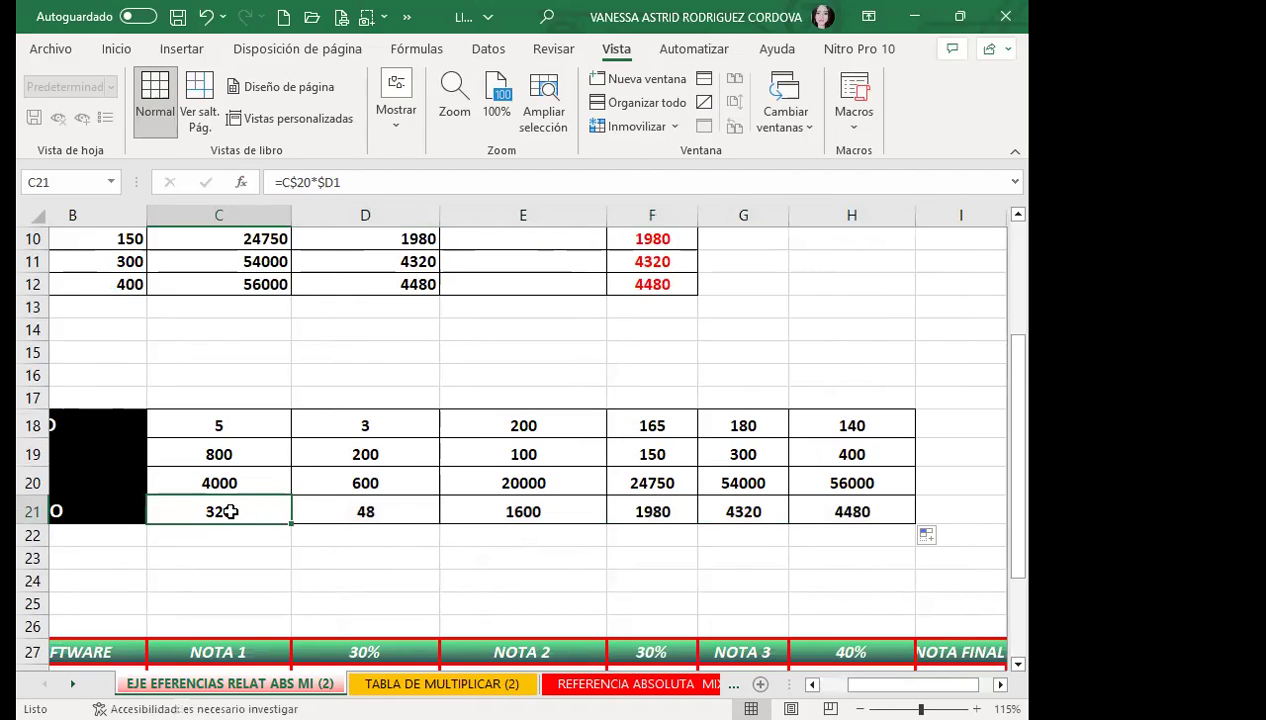
pyautogui.doubleClick(234, 508)
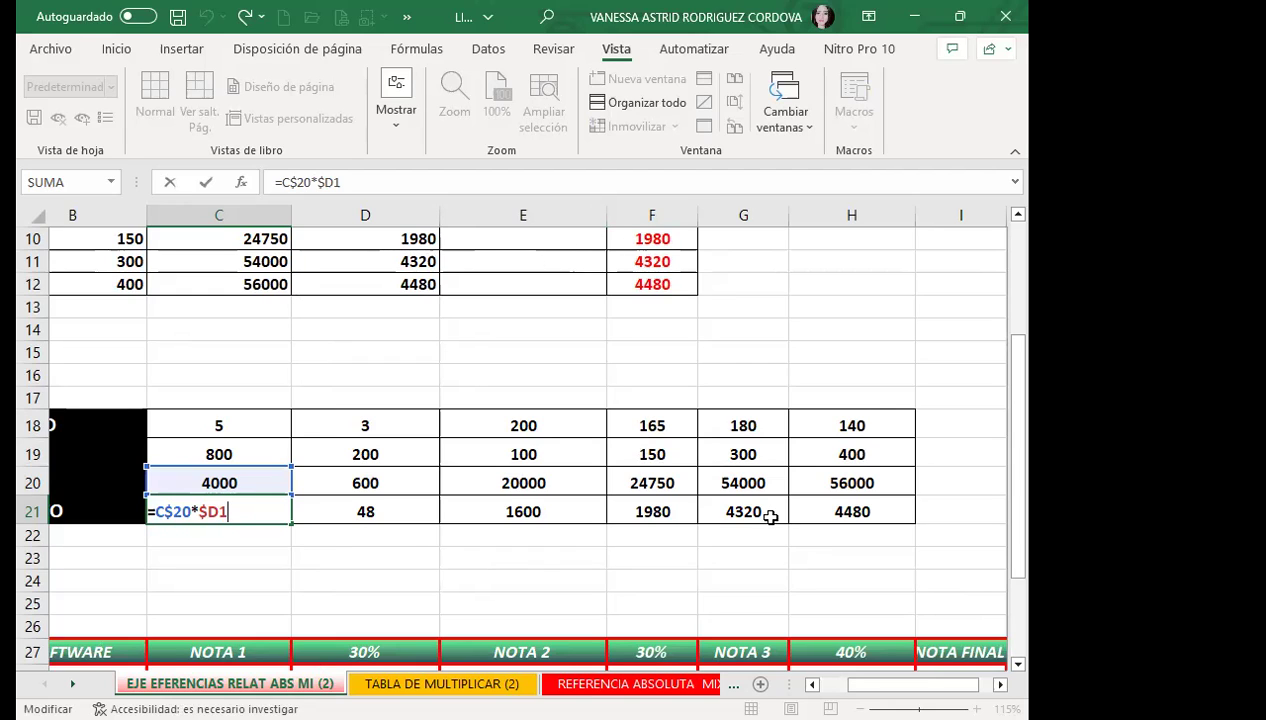
pyautogui.scroll(2, 588, 402)
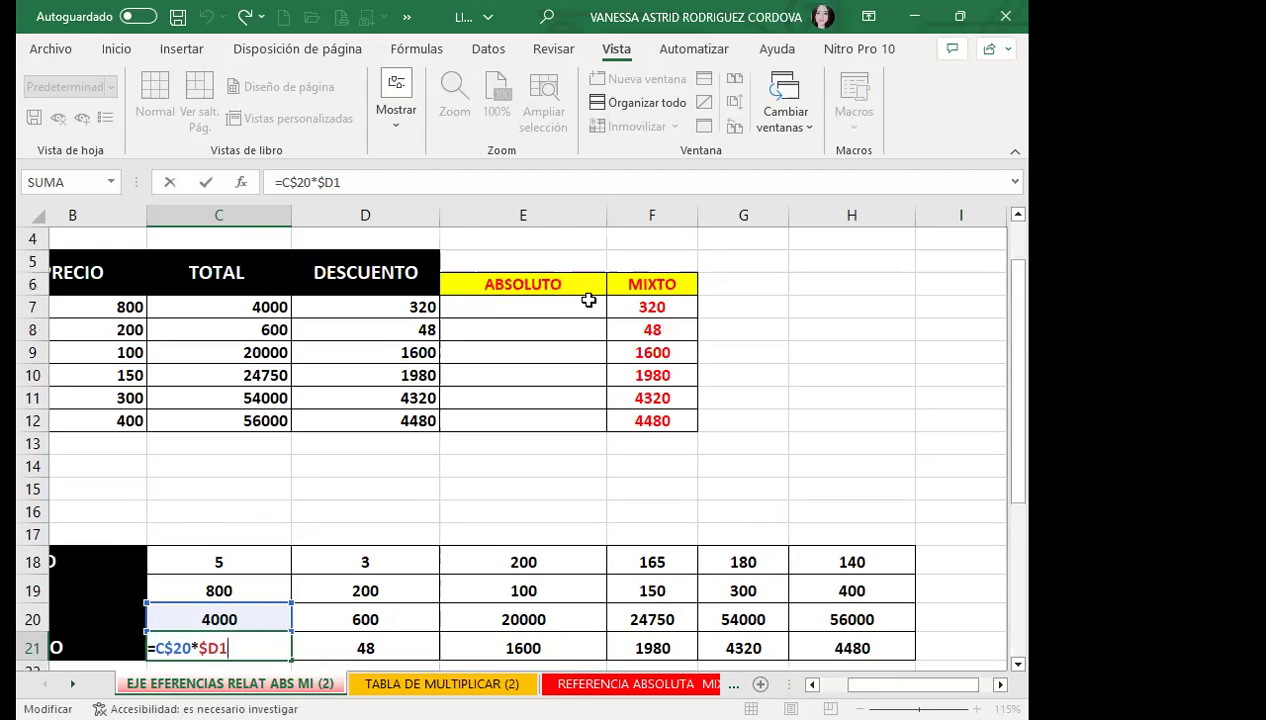
pyautogui.scroll(-2, 585, 468)
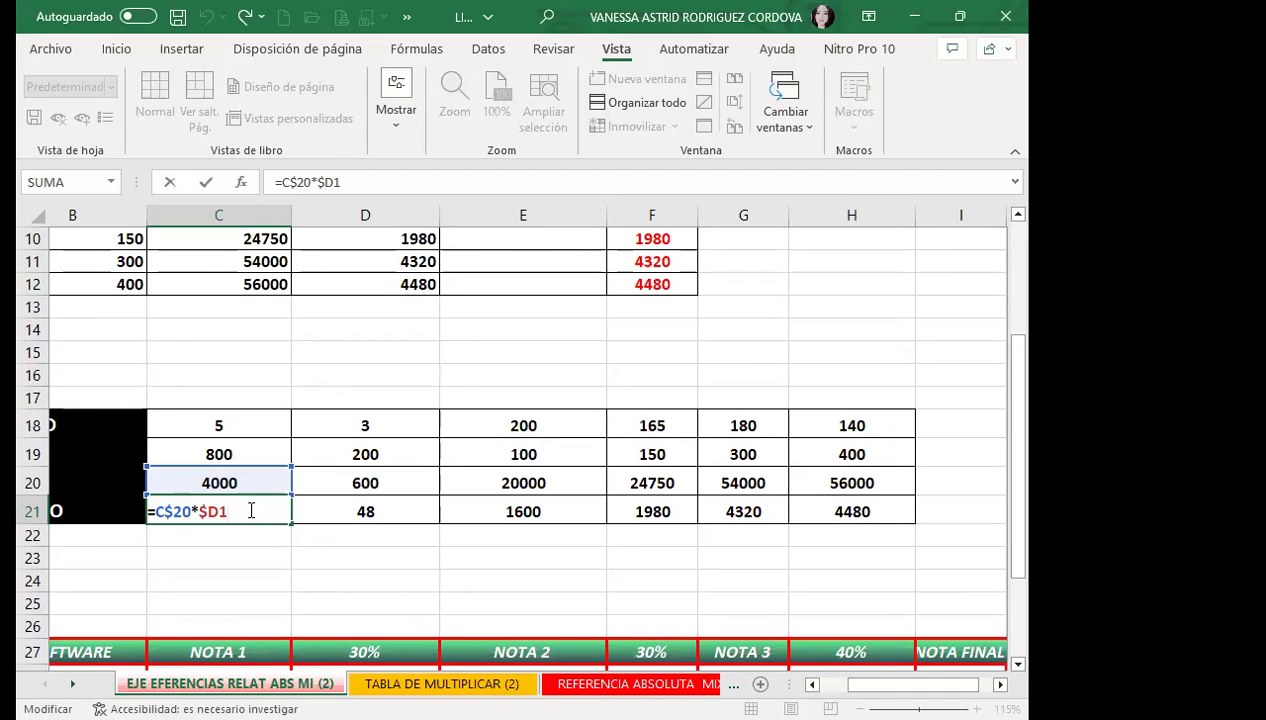
pyautogui.press('Return')
pyautogui.scroll(1, 490, 486)
pyautogui.scroll(1, 485, 470)
pyautogui.scroll(-1, 450, 415)
pyautogui.moveTo(418, 240); pyautogui.dragTo(395, 350)
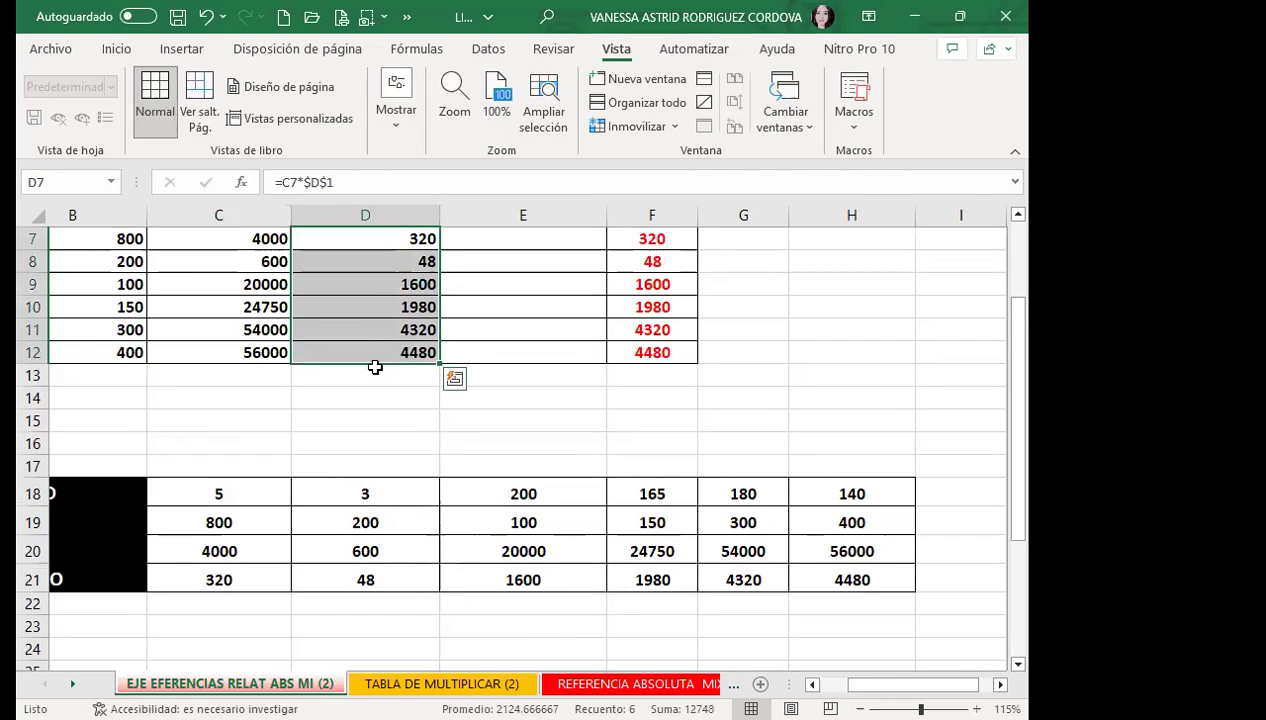
pyautogui.scroll(1, 375, 367)
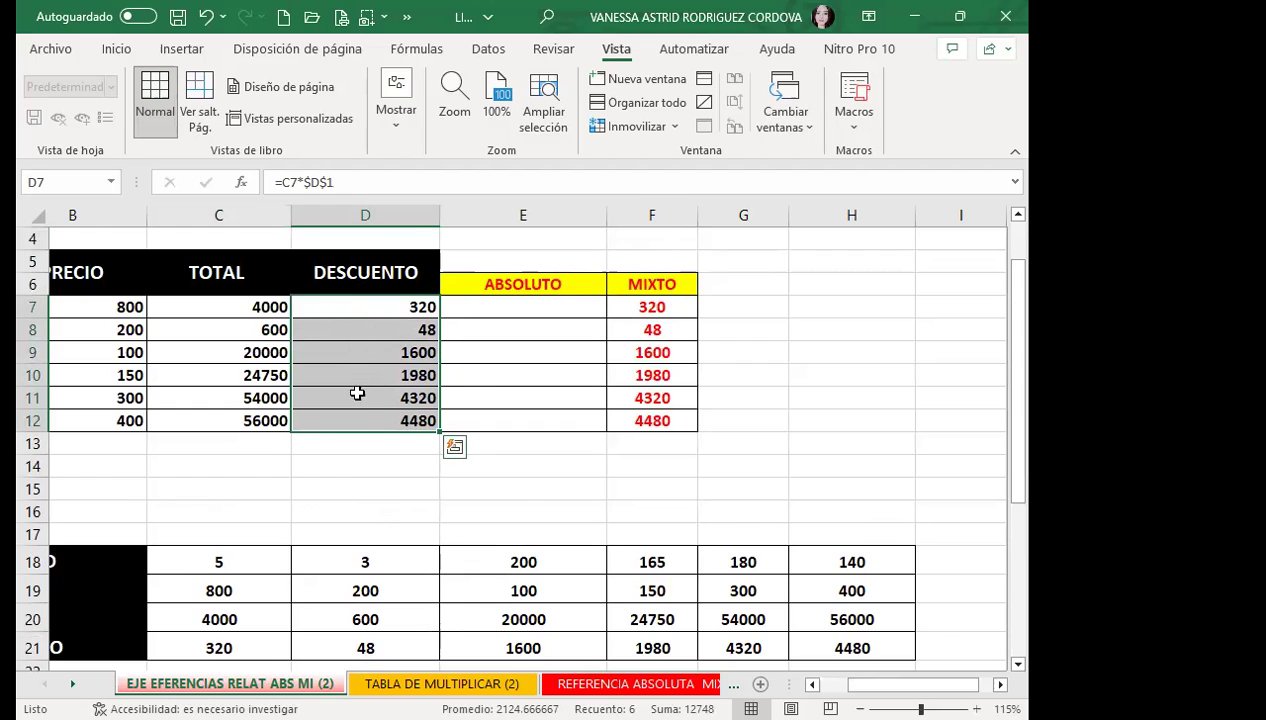
pyautogui.scroll(-1, 357, 400)
pyautogui.scroll(-1, 328, 427)
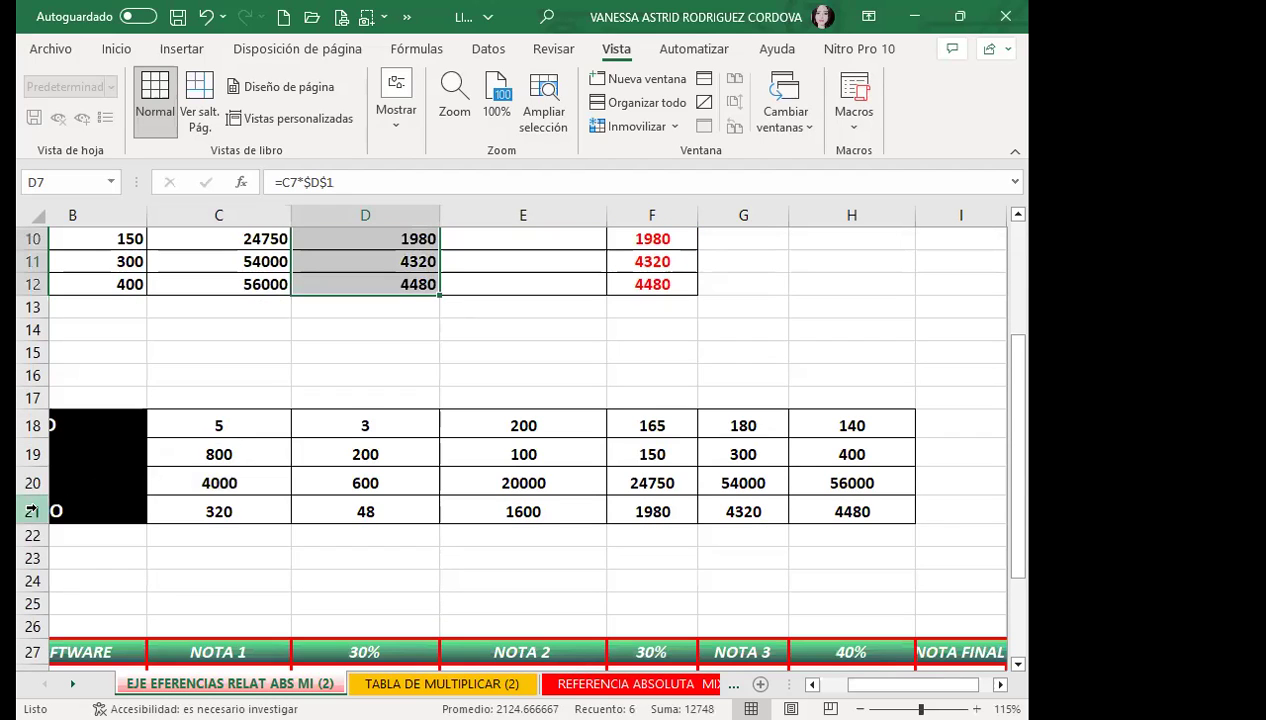
pyautogui.moveTo(218, 508); pyautogui.dragTo(818, 510)
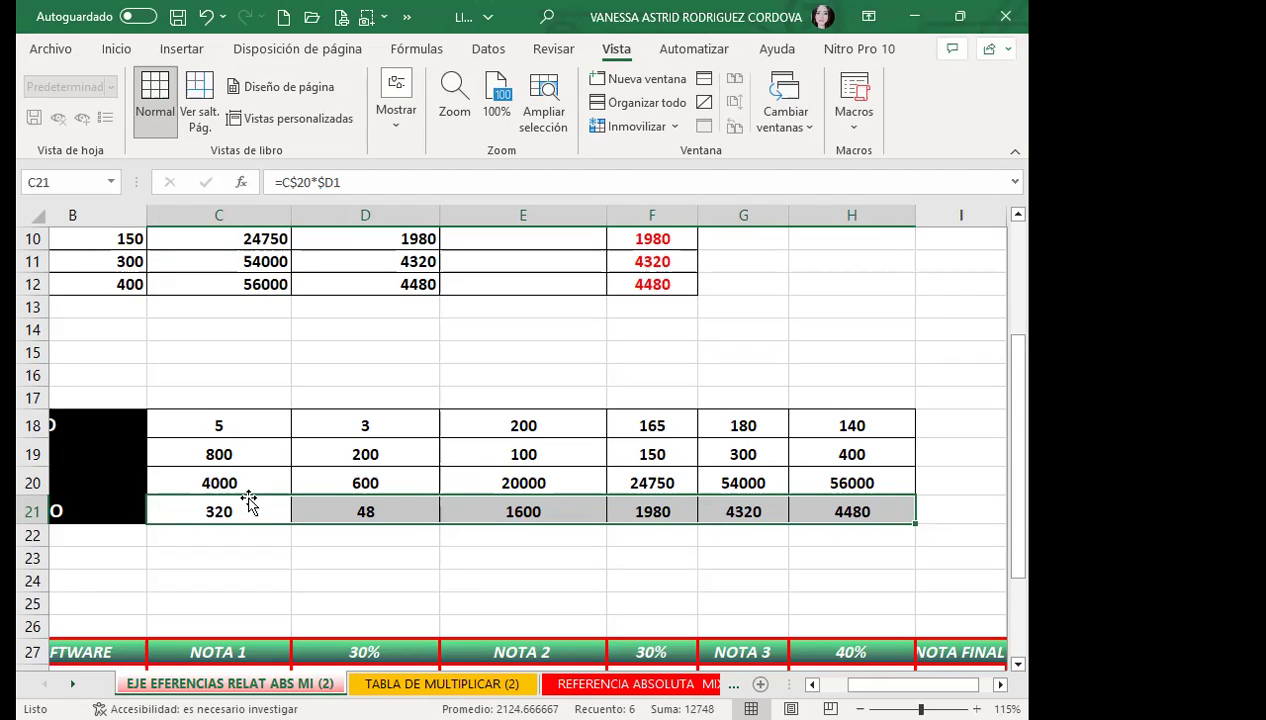
pyautogui.scroll(1, 250, 540)
pyautogui.click(254, 577)
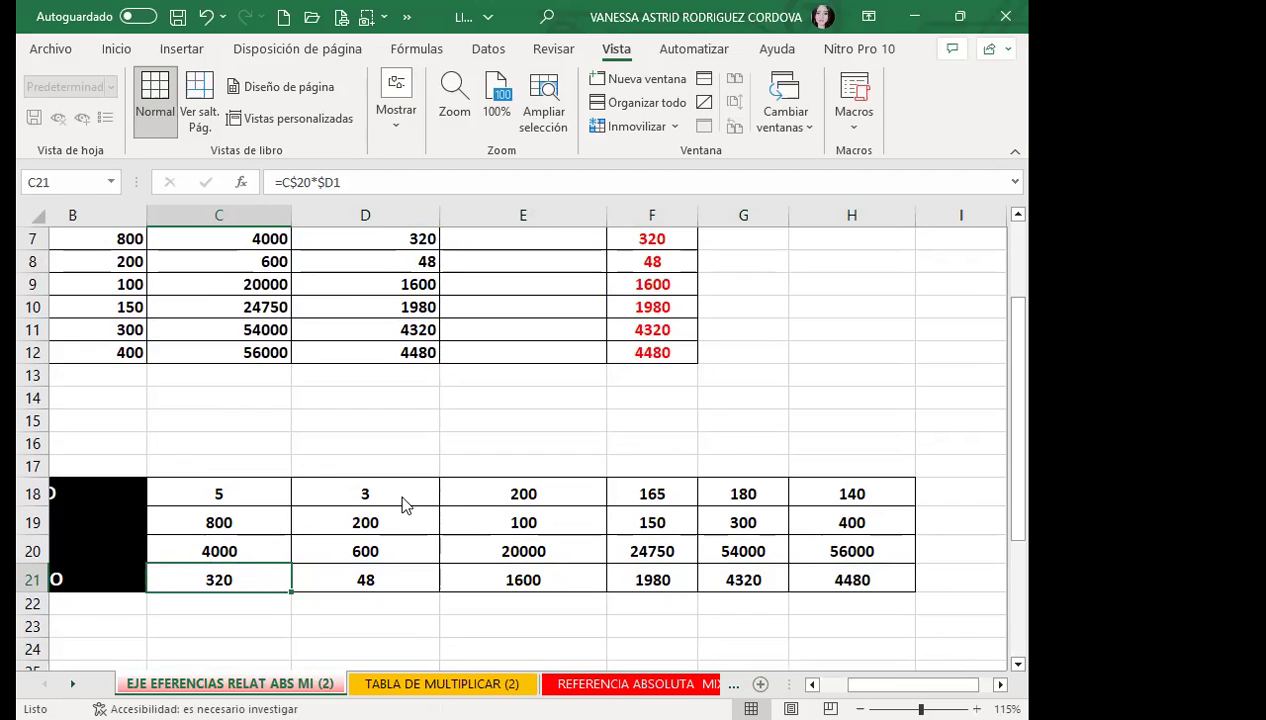
# Step: On the TABLA DE MULTIPLICAR (2) sheet, enter =B1*A2 in B2, giving 3
pyautogui.hotkey('ctrl', 'pagedown')
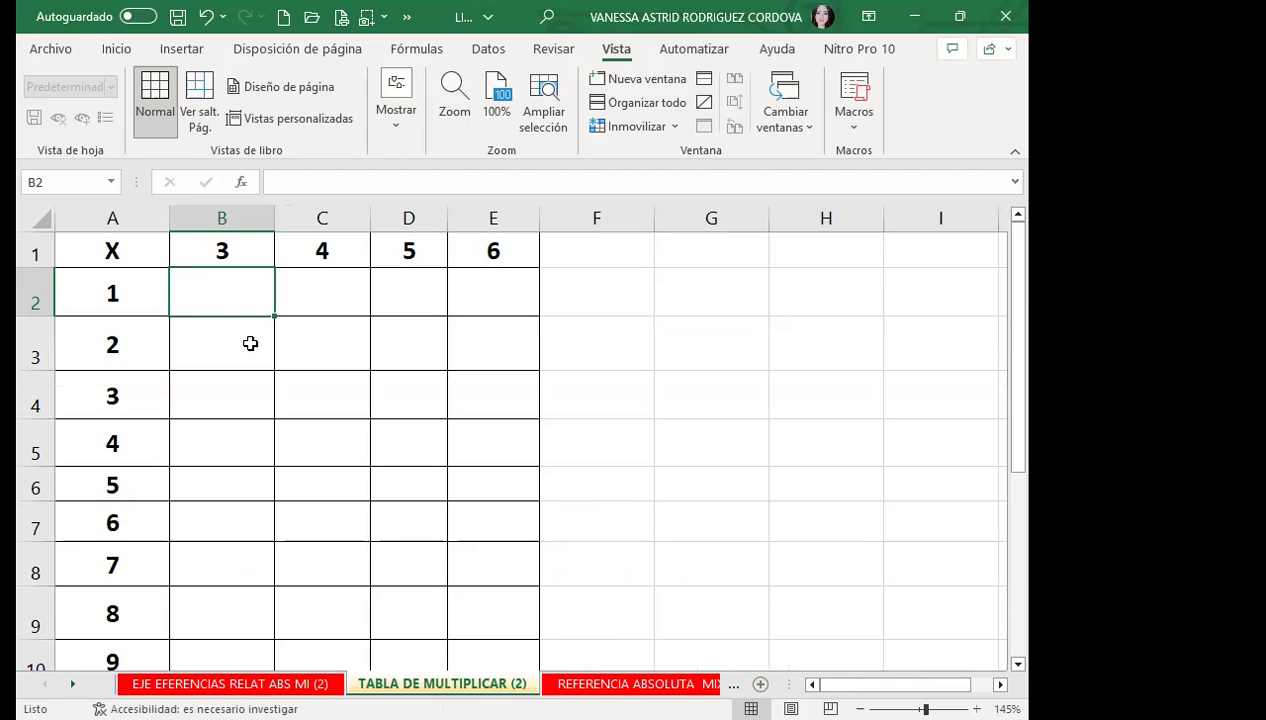
pyautogui.write('=')
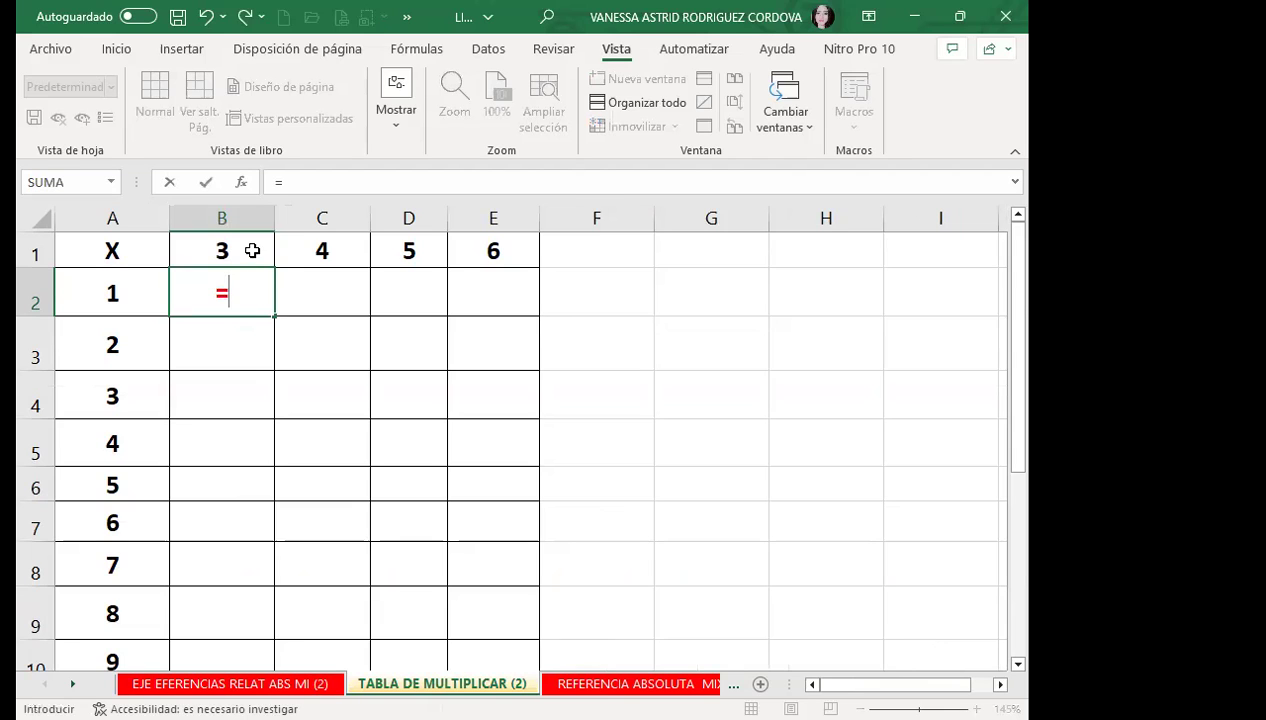
pyautogui.click(252, 251)
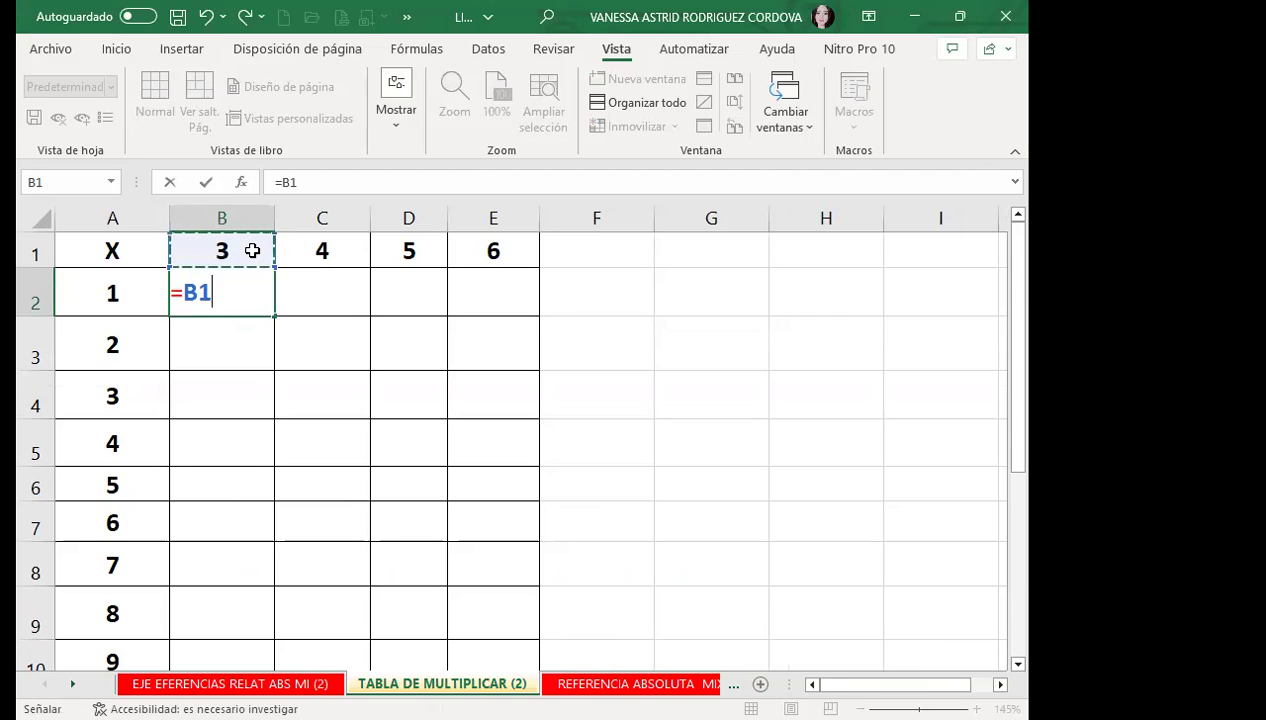
pyautogui.scroll(-2, 220, 528)
pyautogui.scroll(2, 220, 490)
pyautogui.write('*')
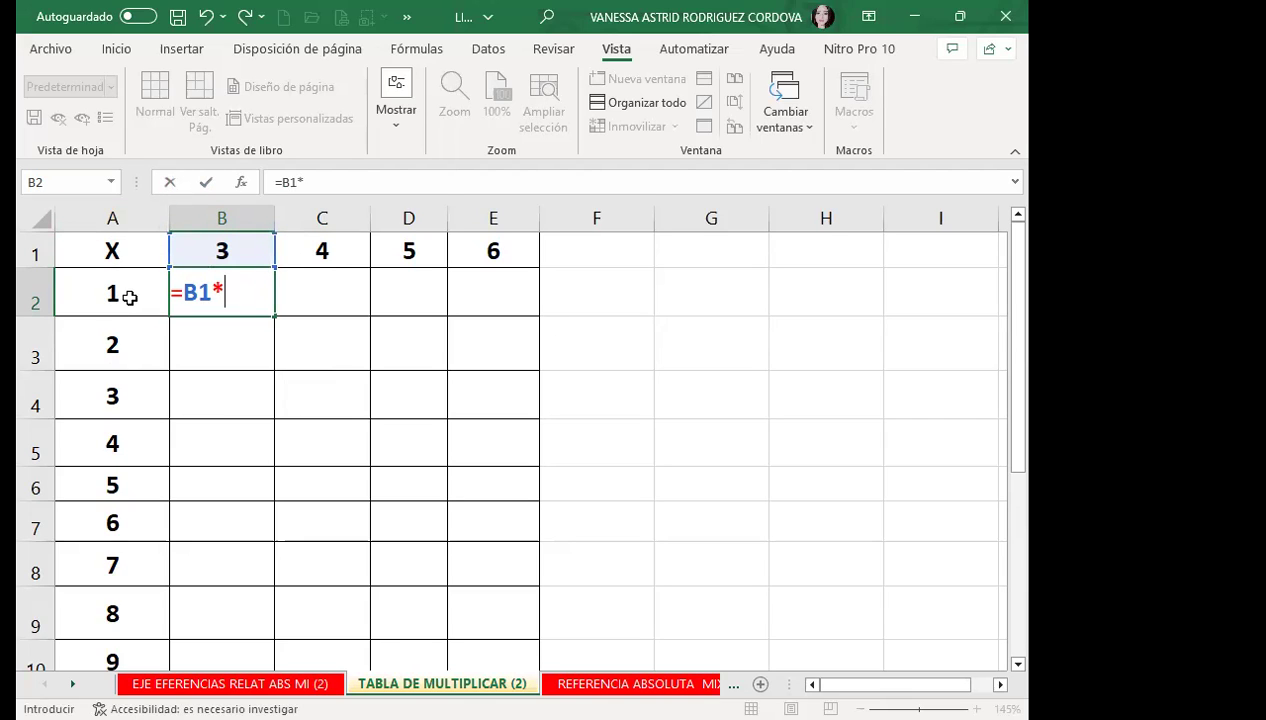
pyautogui.click(129, 297)
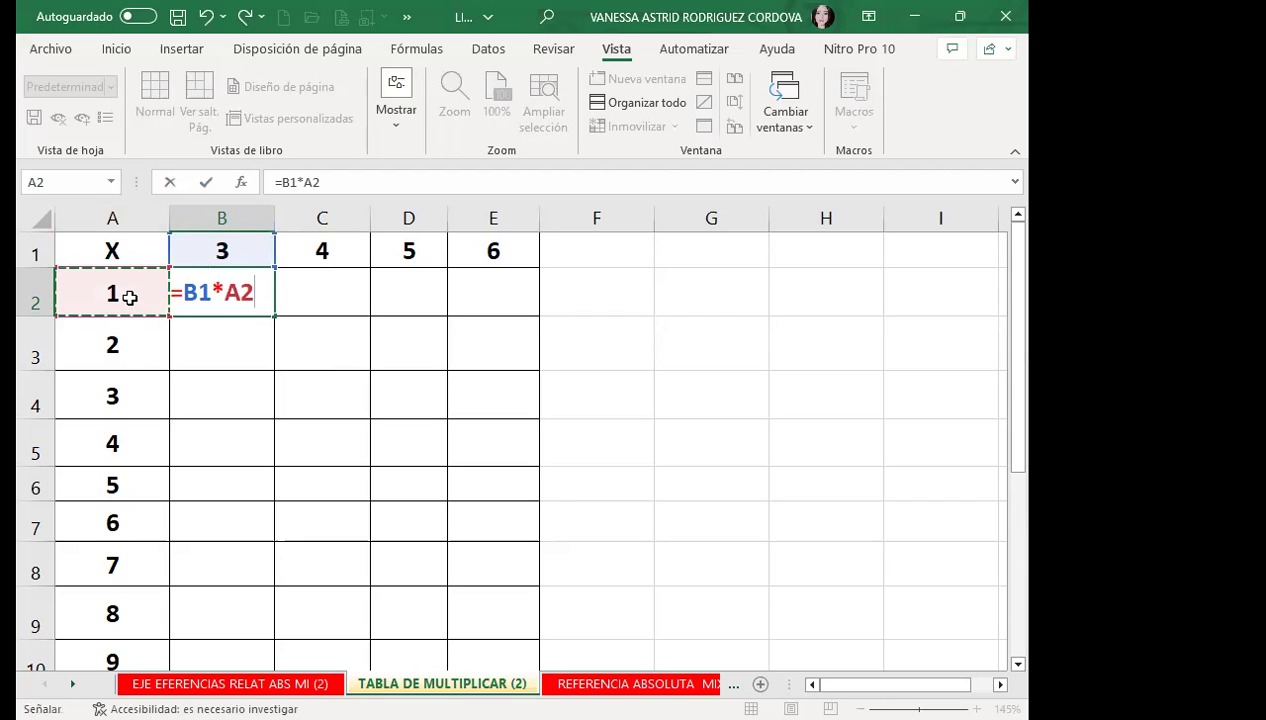
pyautogui.press('Return')
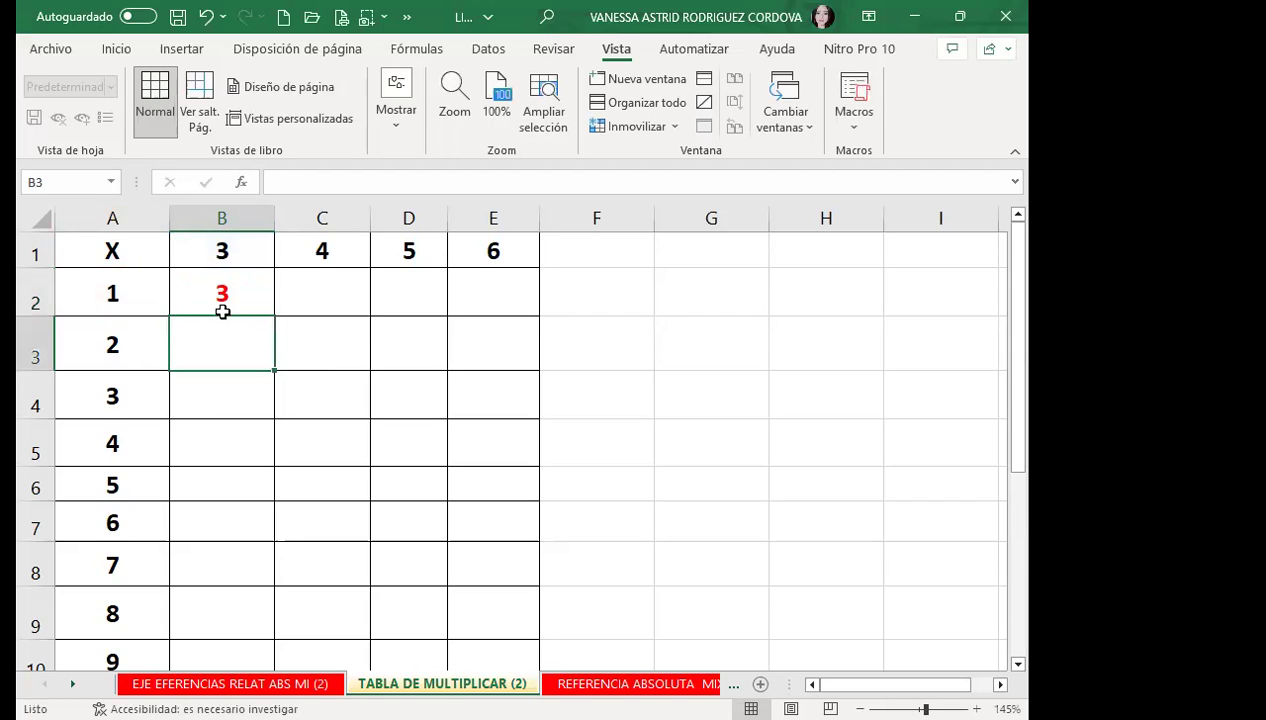
# Step: Trial-fill B2's formula down to B11, inspect it, then undo the compounding fill
pyautogui.click(222, 310)
pyautogui.moveTo(272, 316)
pyautogui.mouseDown()
pyautogui.moveTo(269, 636)
pyautogui.moveTo(257, 593)
pyautogui.mouseUp()
pyautogui.scroll(1, 229, 497)
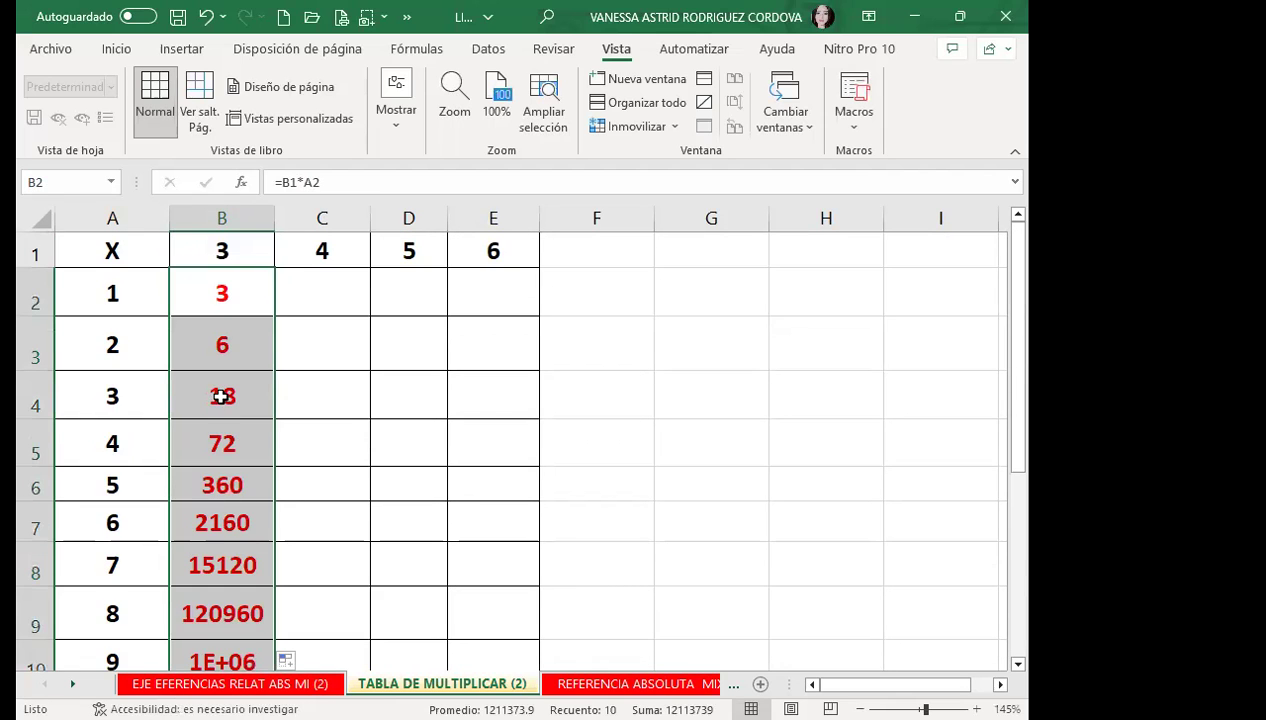
pyautogui.scroll(-2, 223, 503)
pyautogui.click(249, 435)
pyautogui.scroll(2, 250, 427)
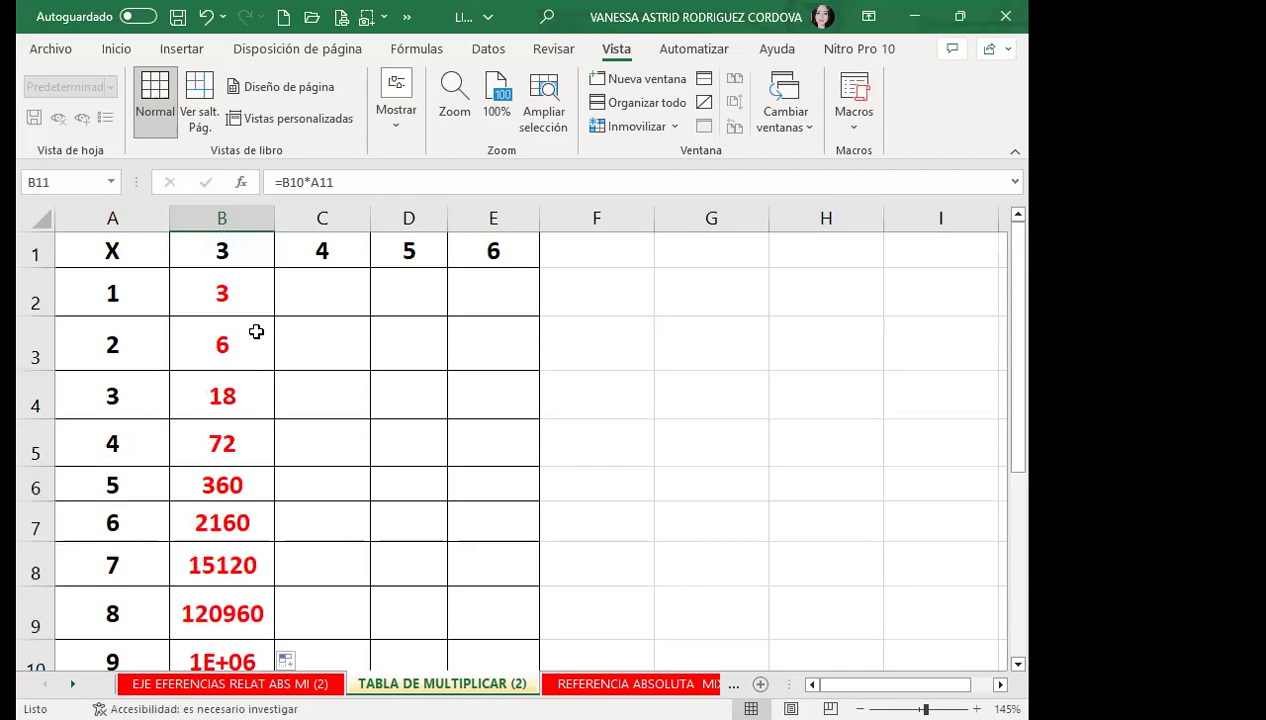
pyautogui.hotkey('ctrl', 'z')
pyautogui.scroll(1, 230, 390)
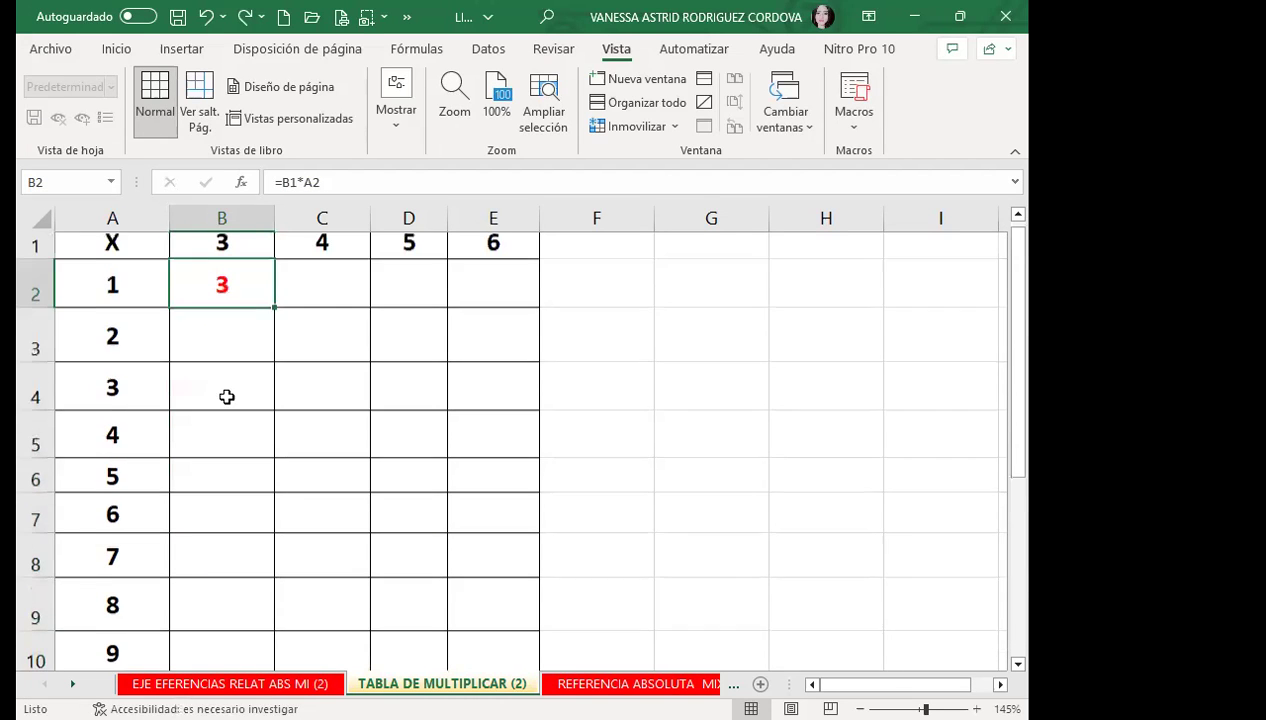
# Step: Change B2's formula to =$B$1*A2 with an absolute B1 reference
pyautogui.click(212, 345)
pyautogui.doubleClick(243, 294)
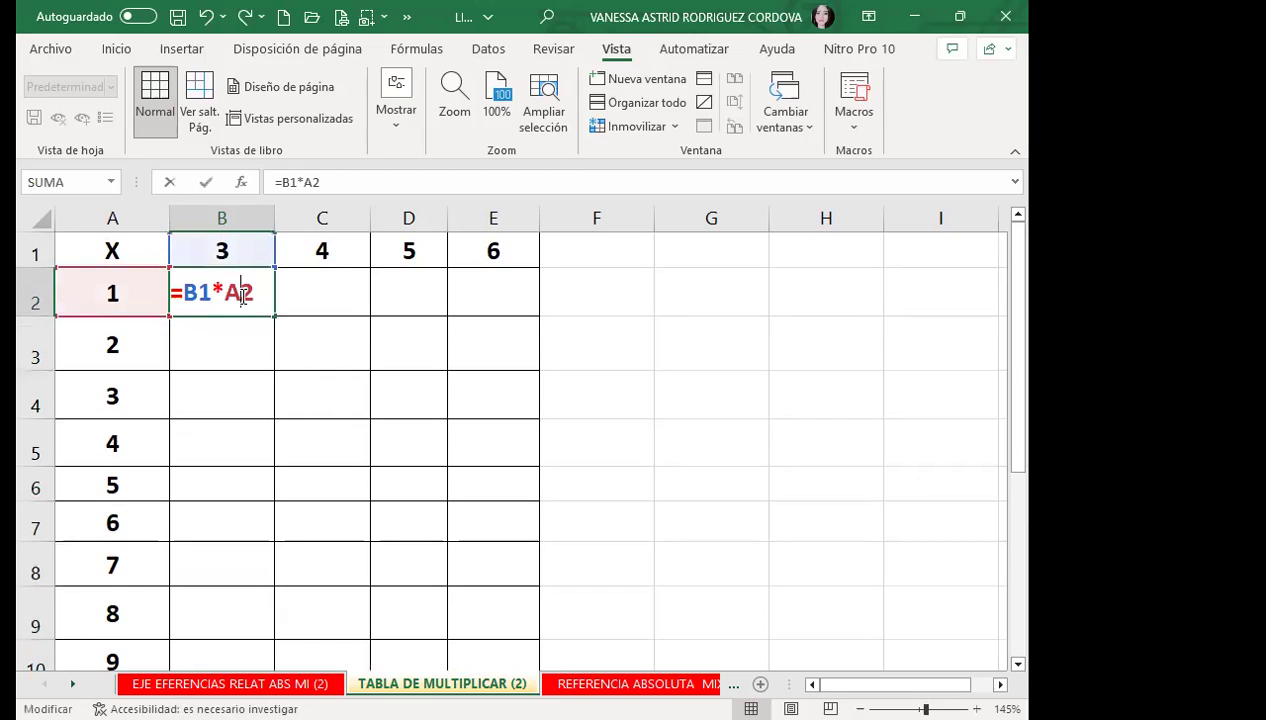
pyautogui.press('Left')
pyautogui.press('Left')
pyautogui.press('Left')
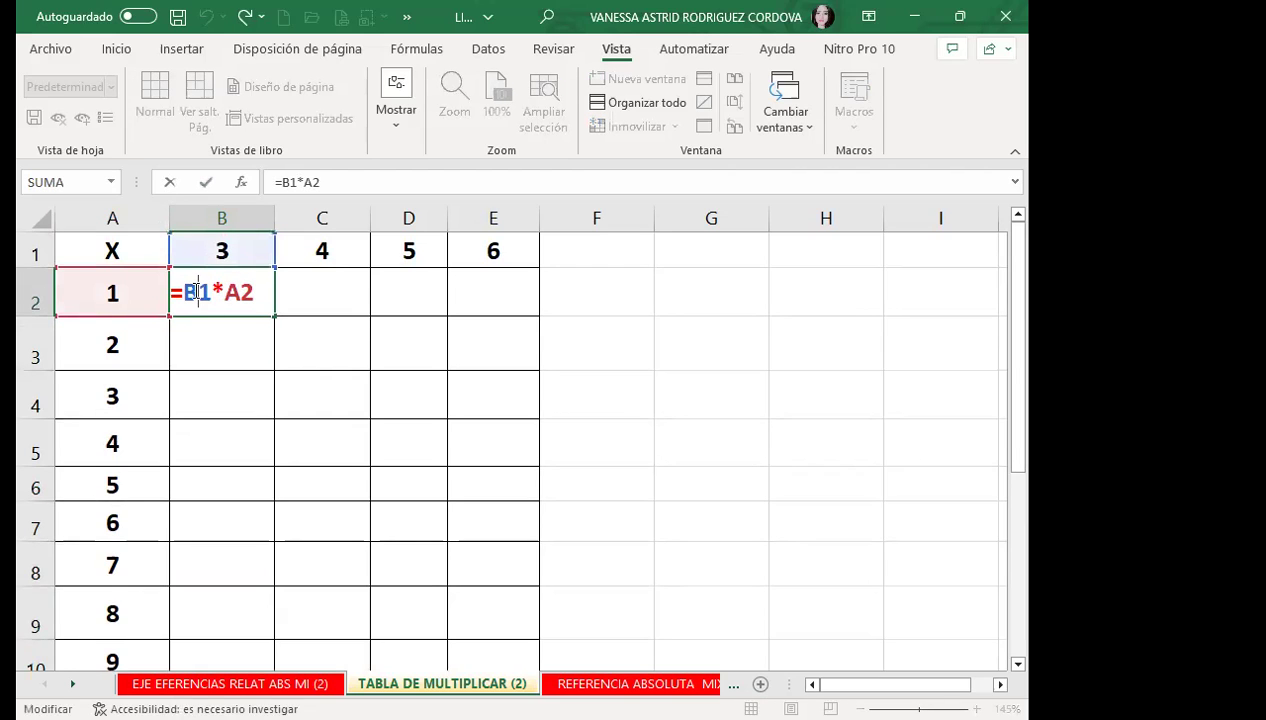
pyautogui.press('F4')
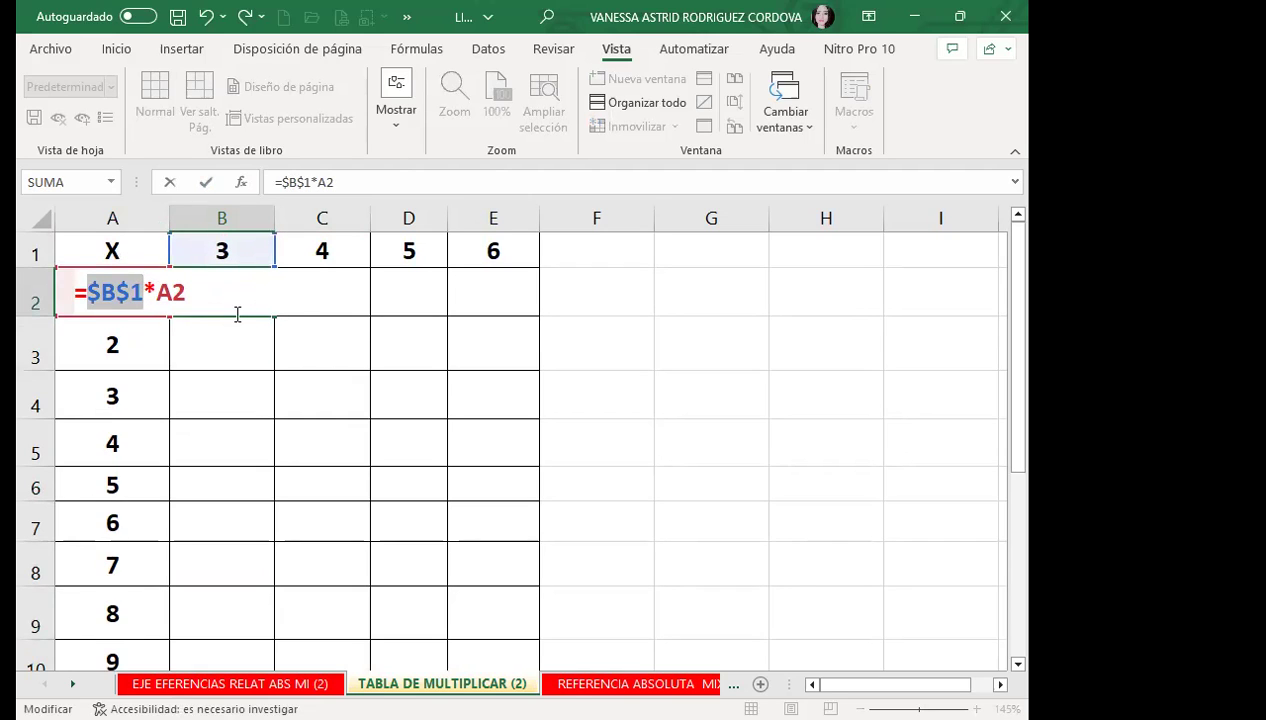
pyautogui.press('Return')
# Step: Fill =$B$1*A2 down to B11, giving the 3 times table 3 through 30
pyautogui.click(248, 296)
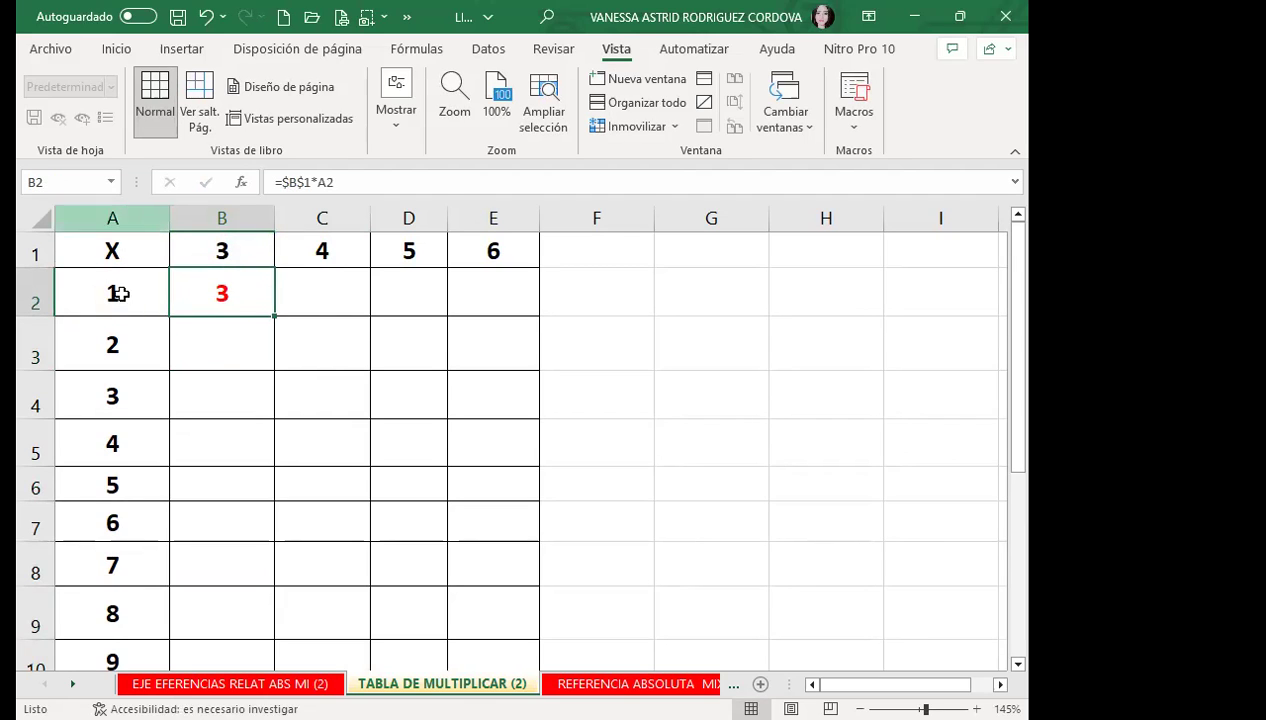
pyautogui.moveTo(272, 316)
pyautogui.mouseDown()
pyautogui.moveTo(271, 633)
pyautogui.moveTo(263, 590)
pyautogui.mouseUp()
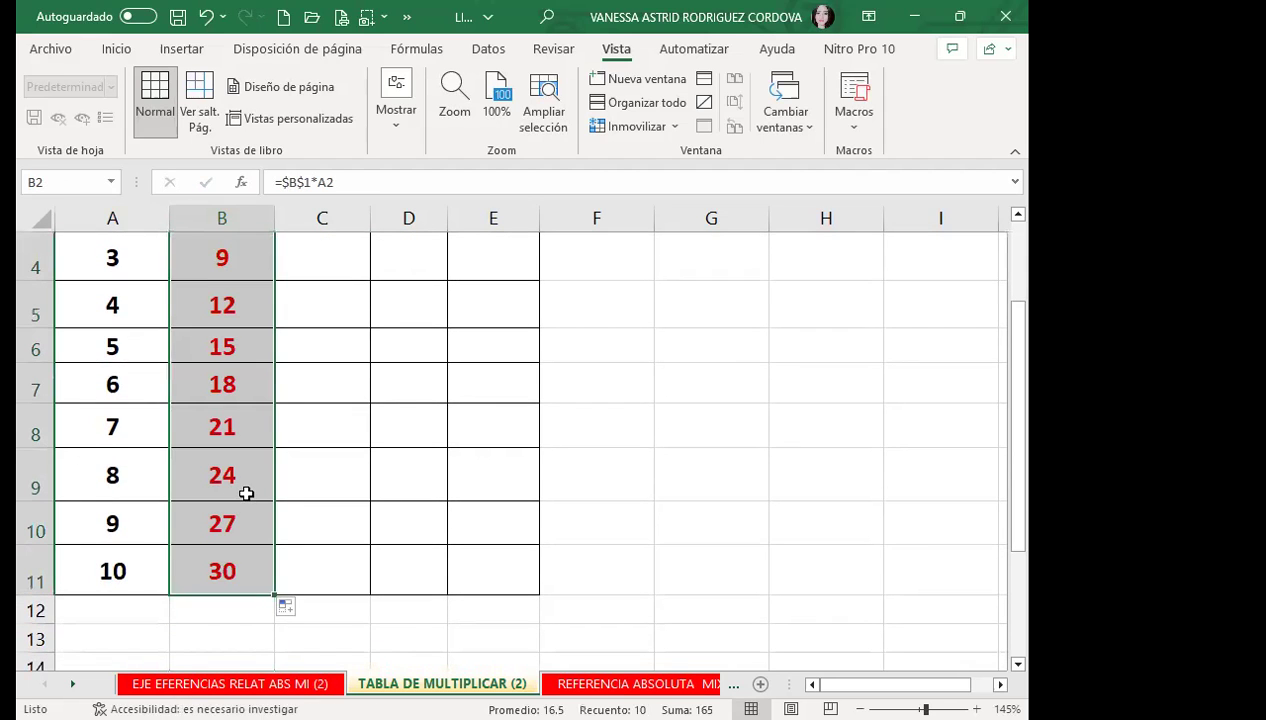
pyautogui.scroll(1, 246, 493)
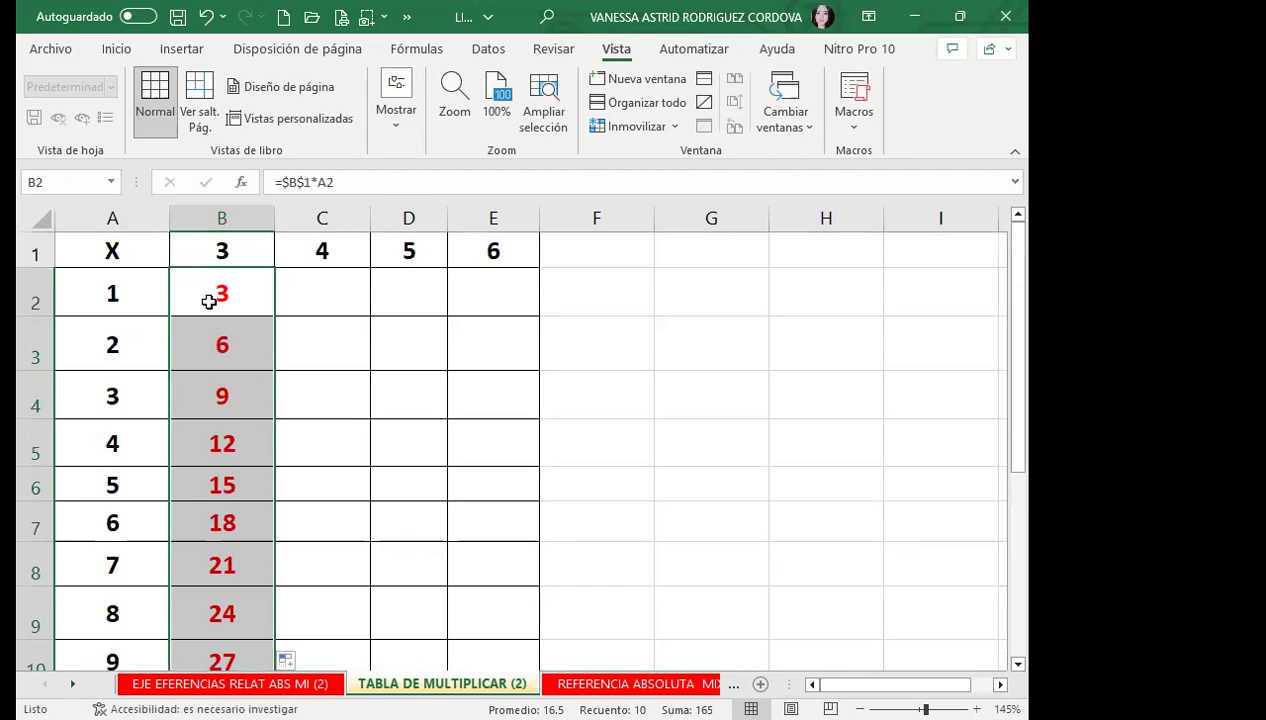
pyautogui.scroll(-2, 216, 400)
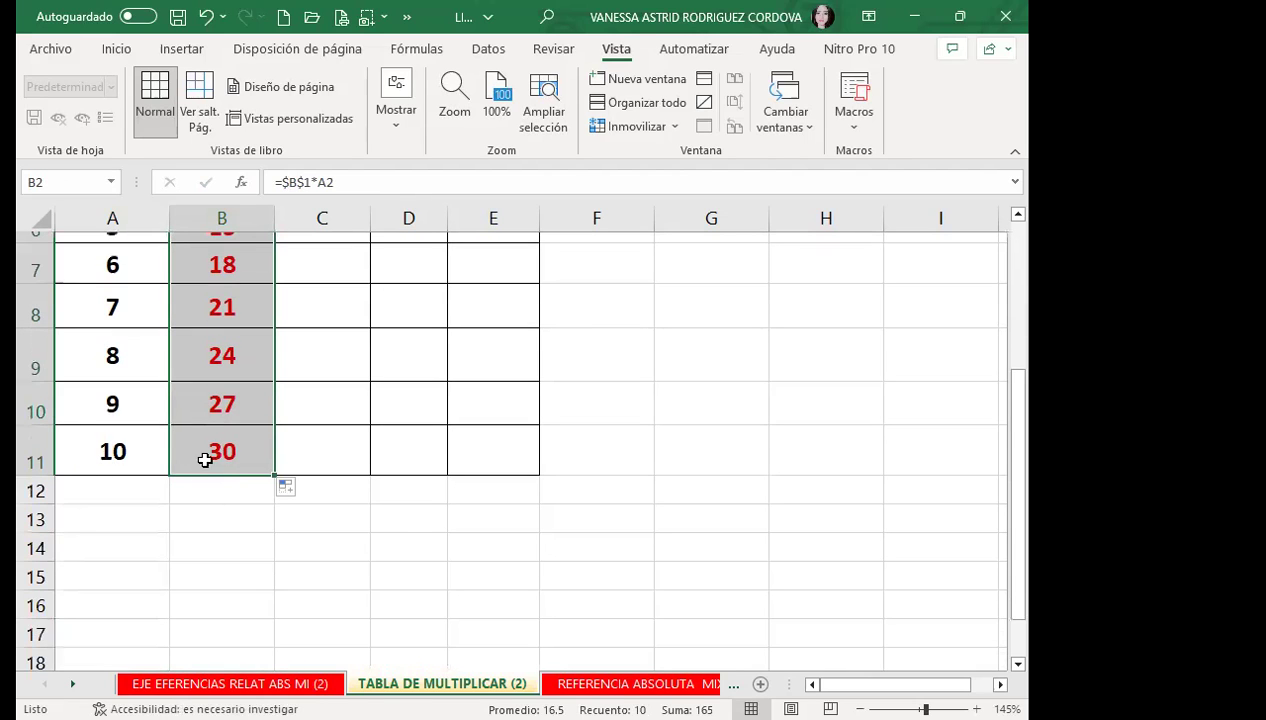
pyautogui.click(238, 458)
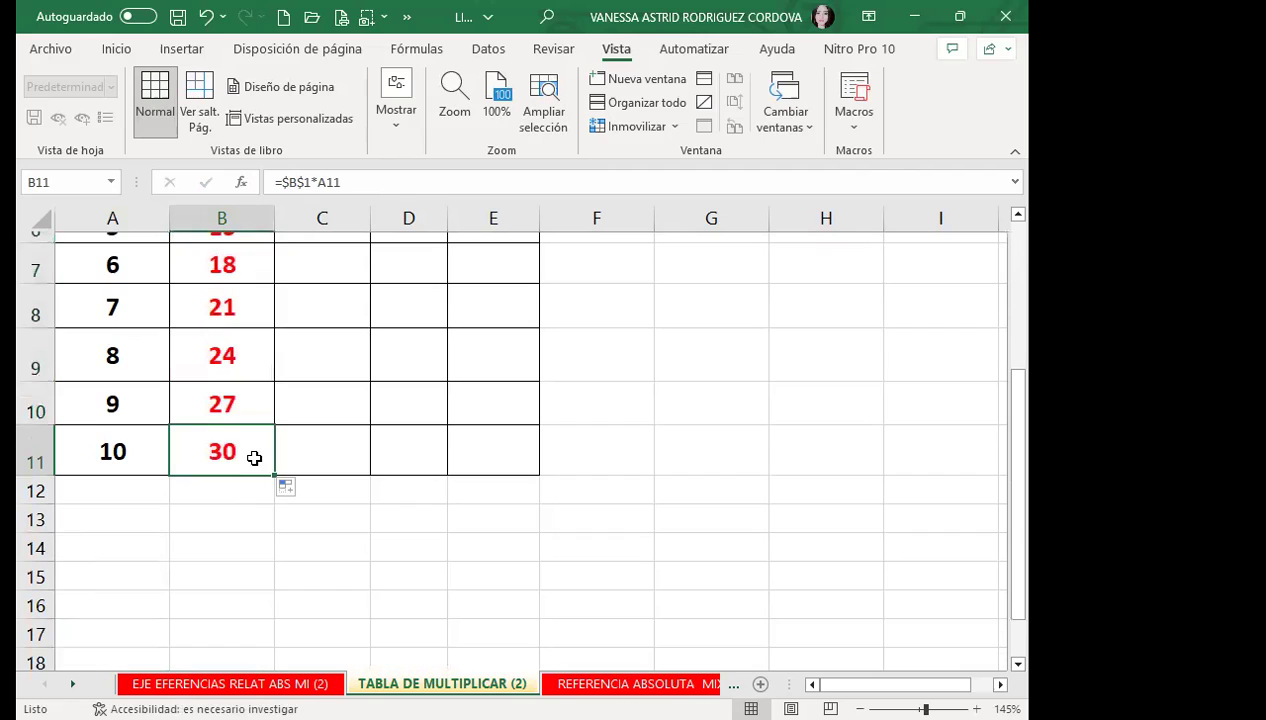
pyautogui.scroll(2, 238, 458)
pyautogui.click(333, 293)
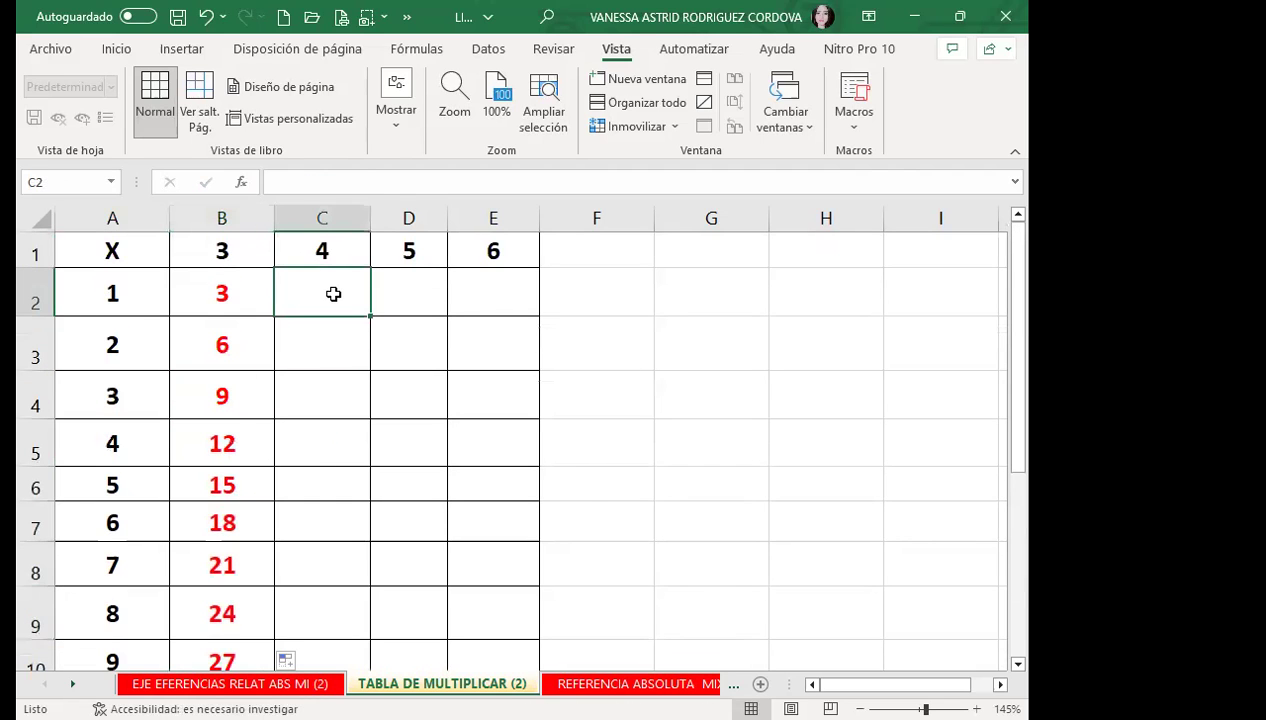
# Step: Enter =$C1*A2 in C2, returning 4
pyautogui.write('=')
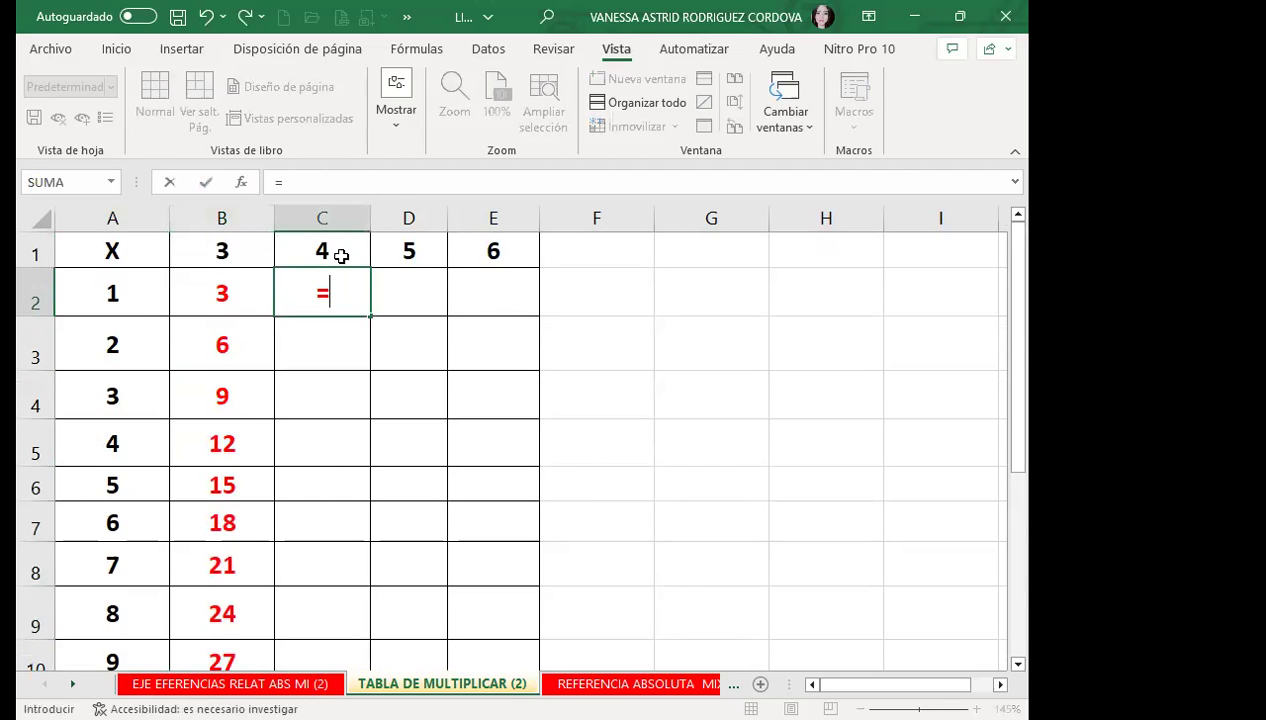
pyautogui.click(347, 251)
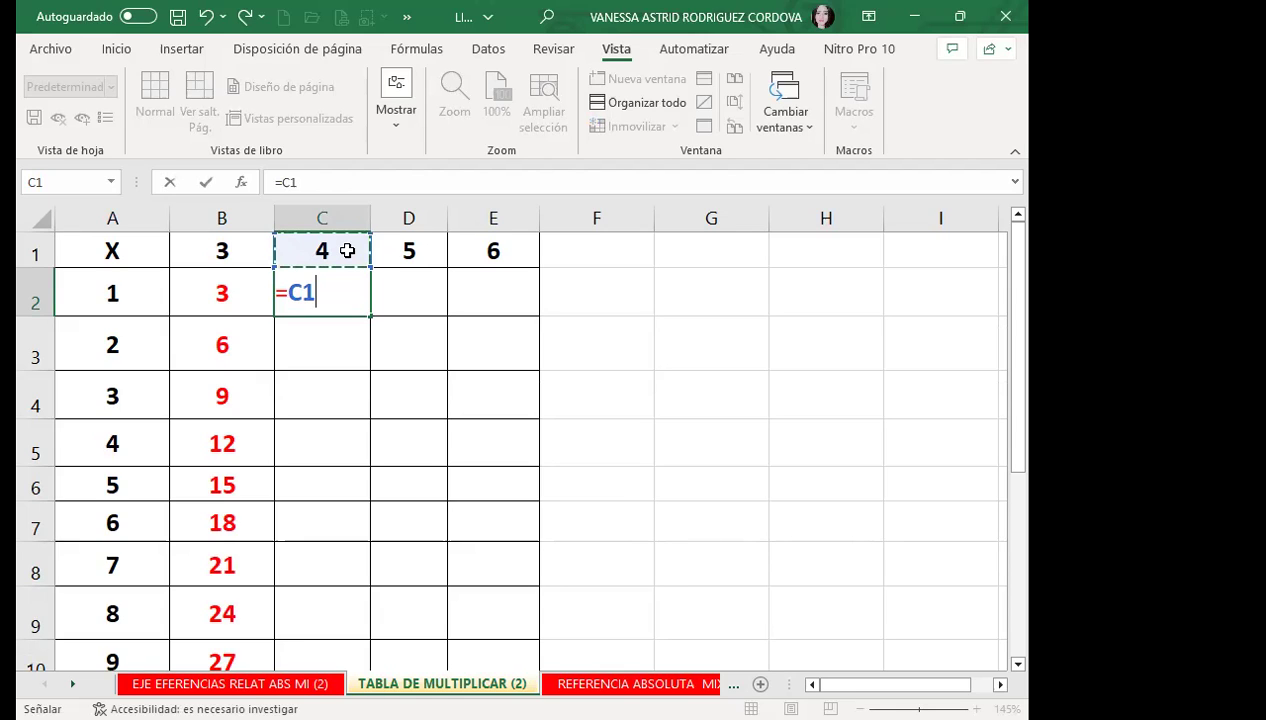
pyautogui.press('F4')
pyautogui.press('F4')
pyautogui.press('F4')
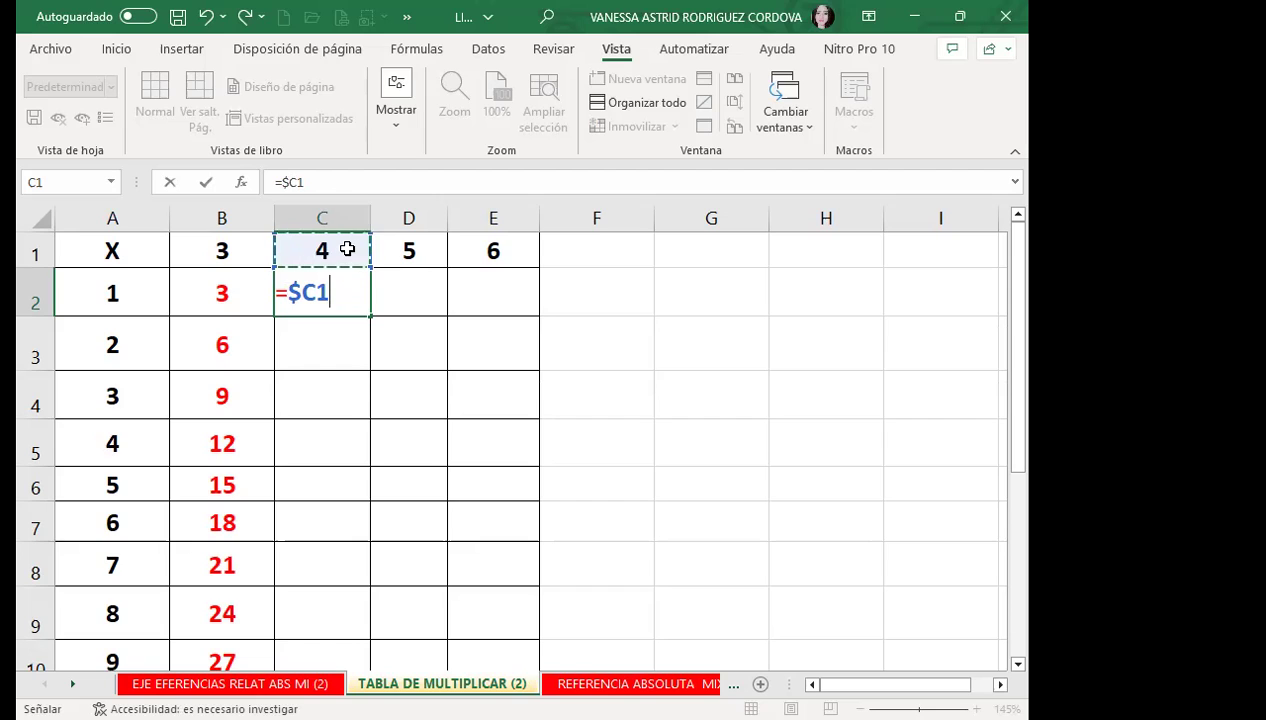
pyautogui.write('*')
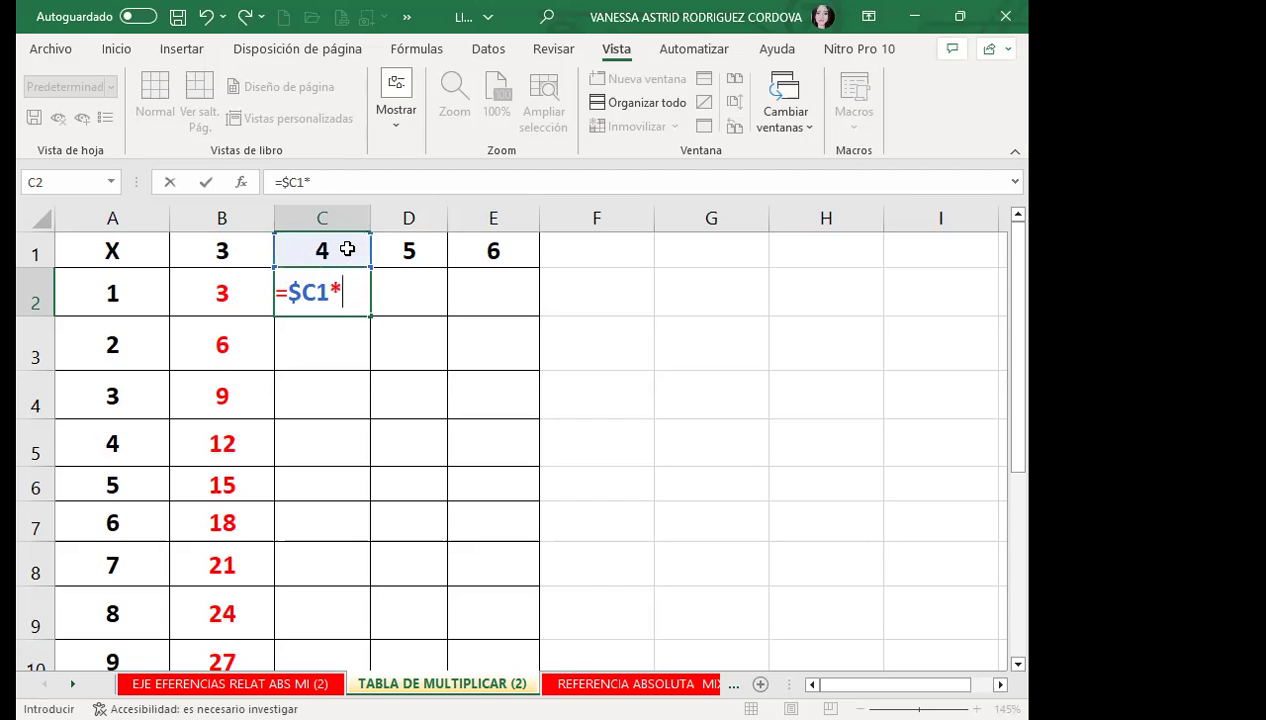
pyautogui.click(112, 292)
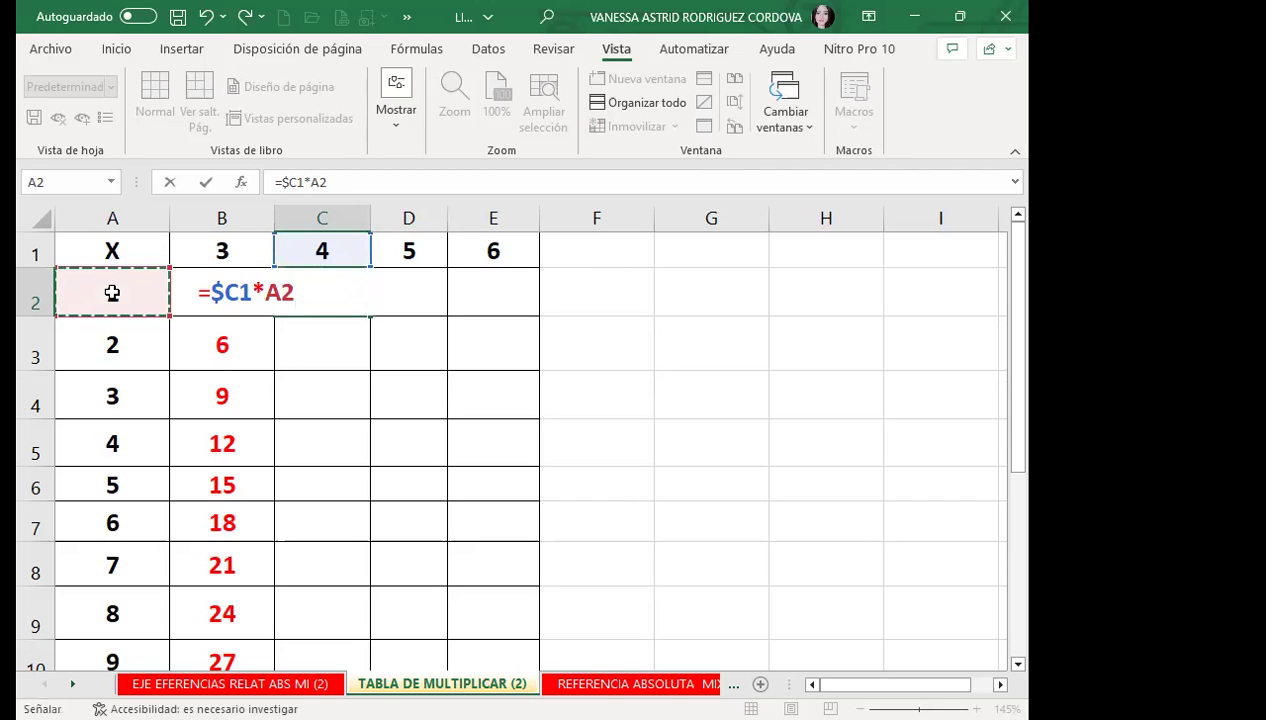
pyautogui.press('Return')
# Step: Trial-fill C2's formula down column C, then undo it
pyautogui.click(353, 296)
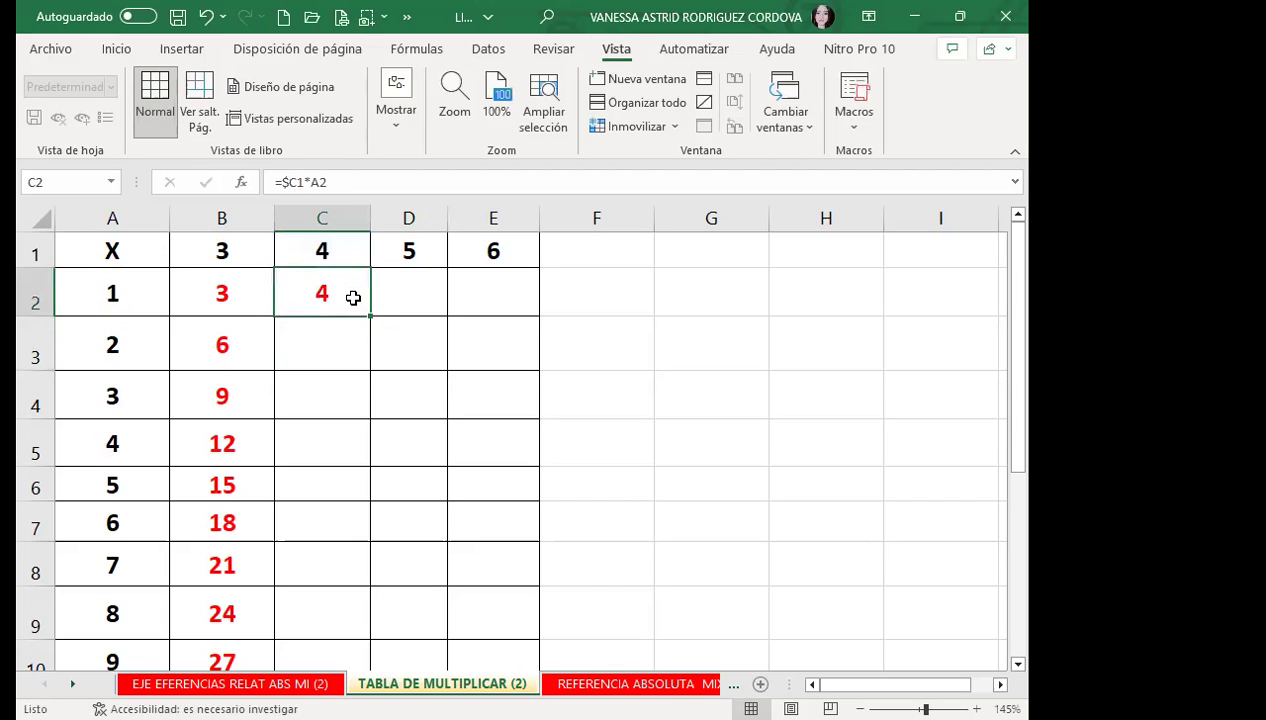
pyautogui.moveTo(370, 316); pyautogui.dragTo(352, 582)
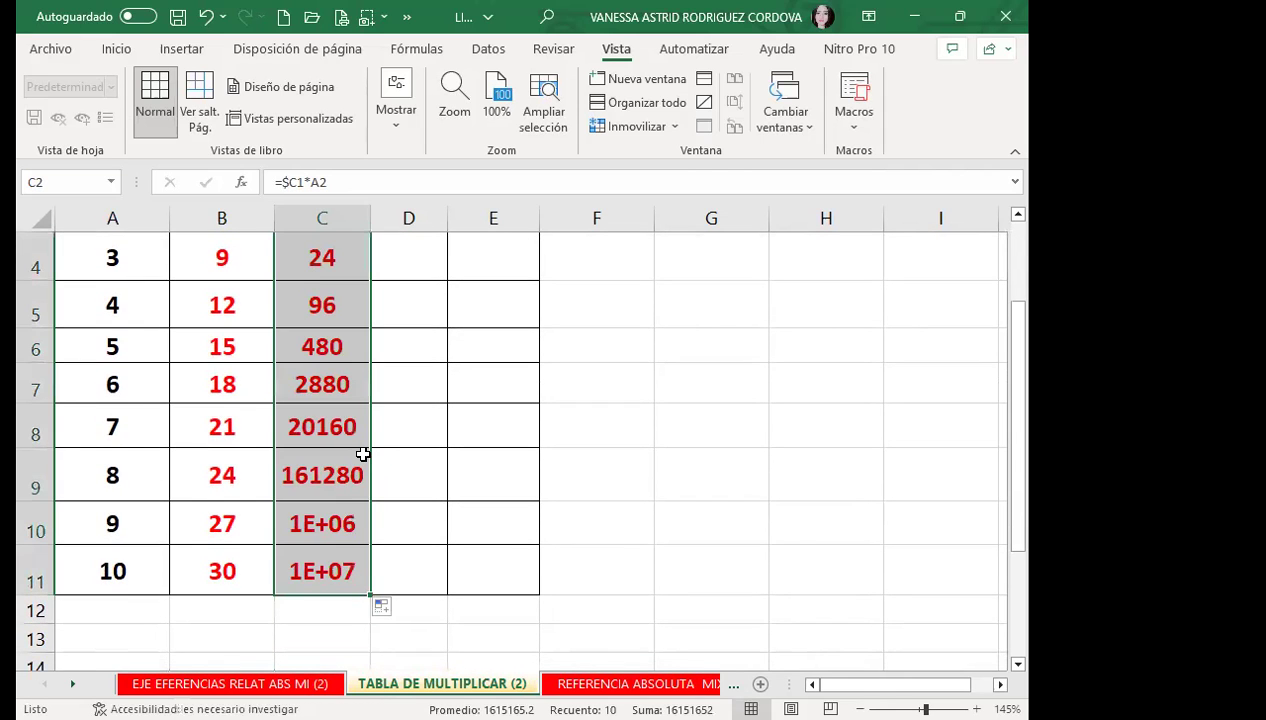
pyautogui.scroll(1, 362, 454)
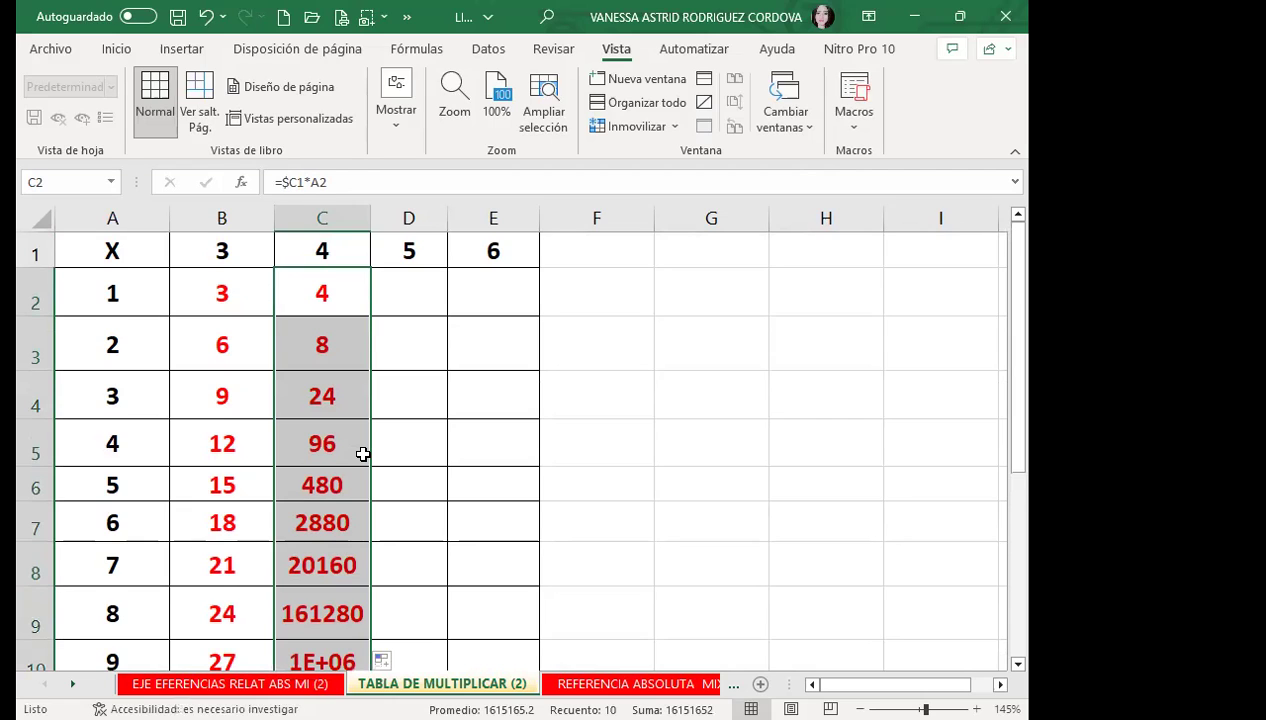
pyautogui.hotkey('ctrl', 'z')
pyautogui.hotkey('ctrl', 'z')
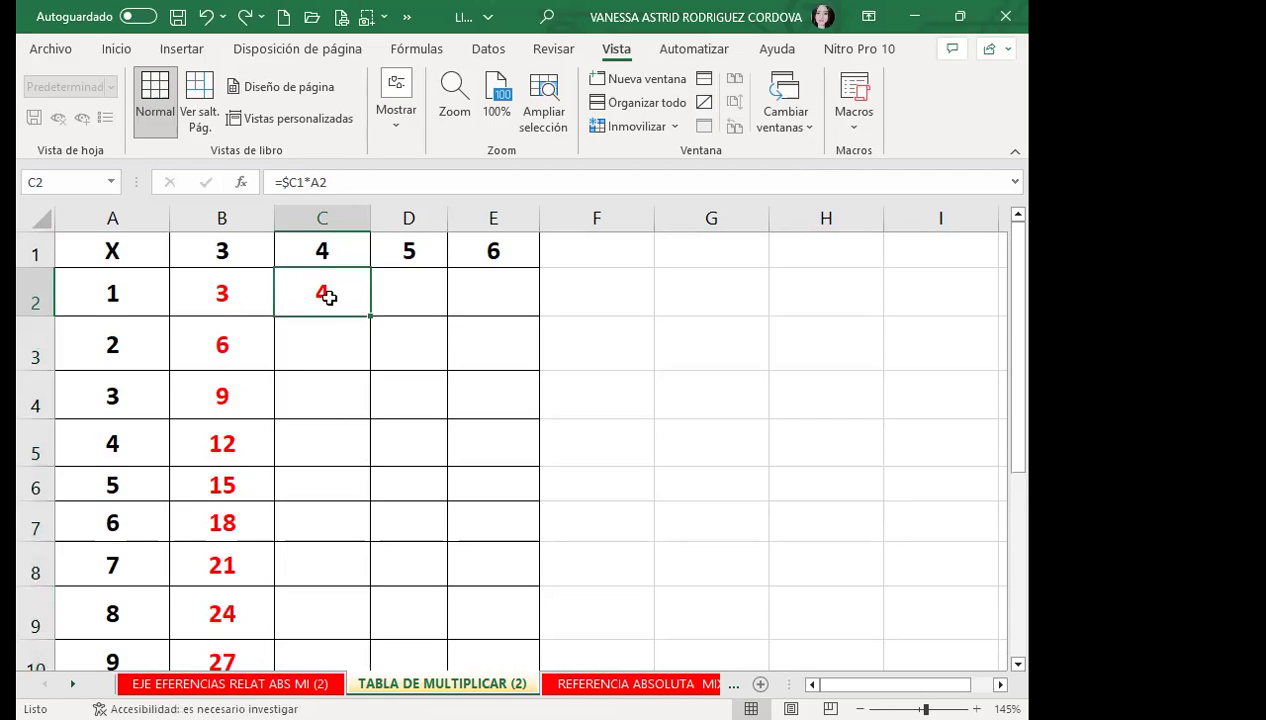
# Step: Change C2's formula to the row-locked =C$1*A2
pyautogui.doubleClick(331, 292)
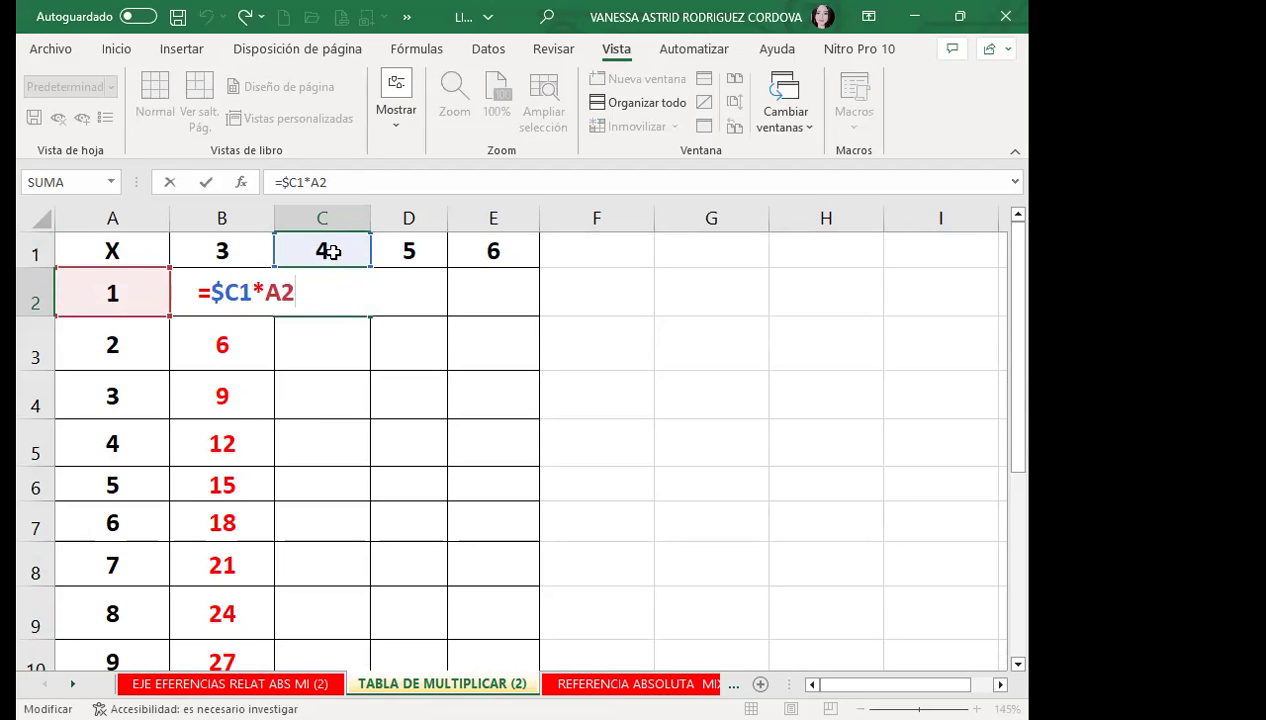
pyautogui.click(228, 293)
pyautogui.press('F4')
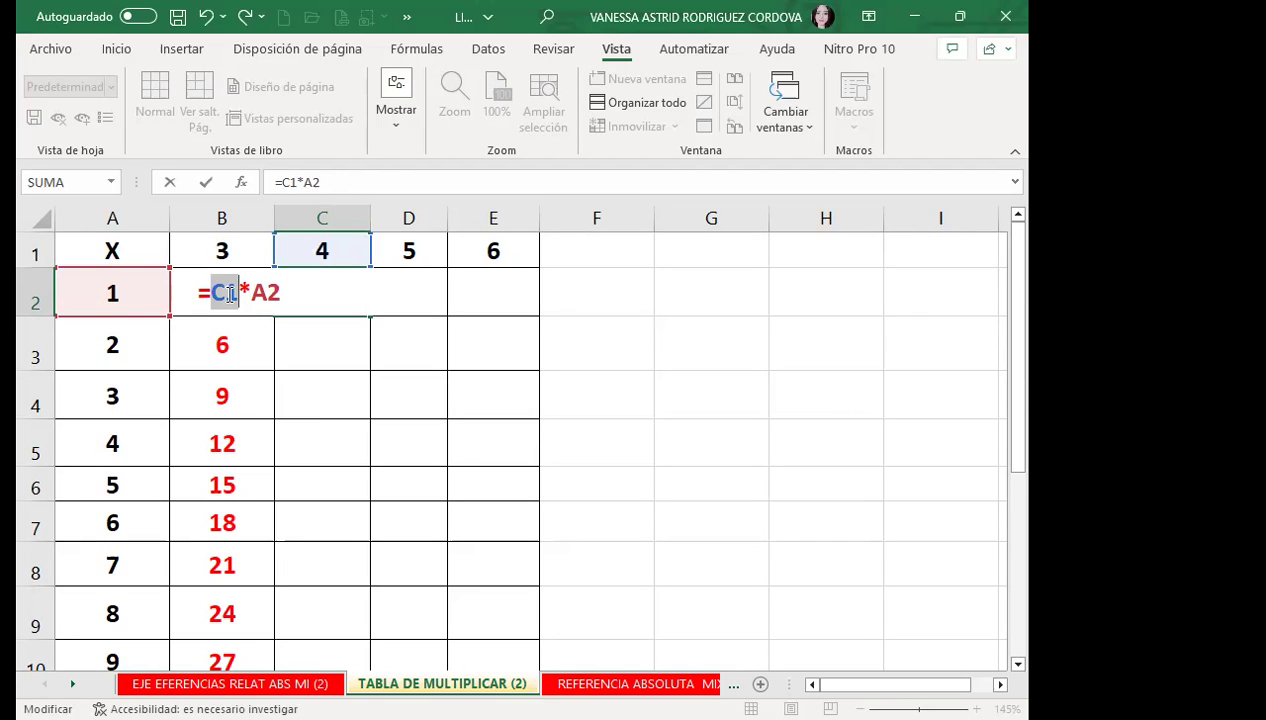
pyautogui.press('F4')
pyautogui.press('F4')
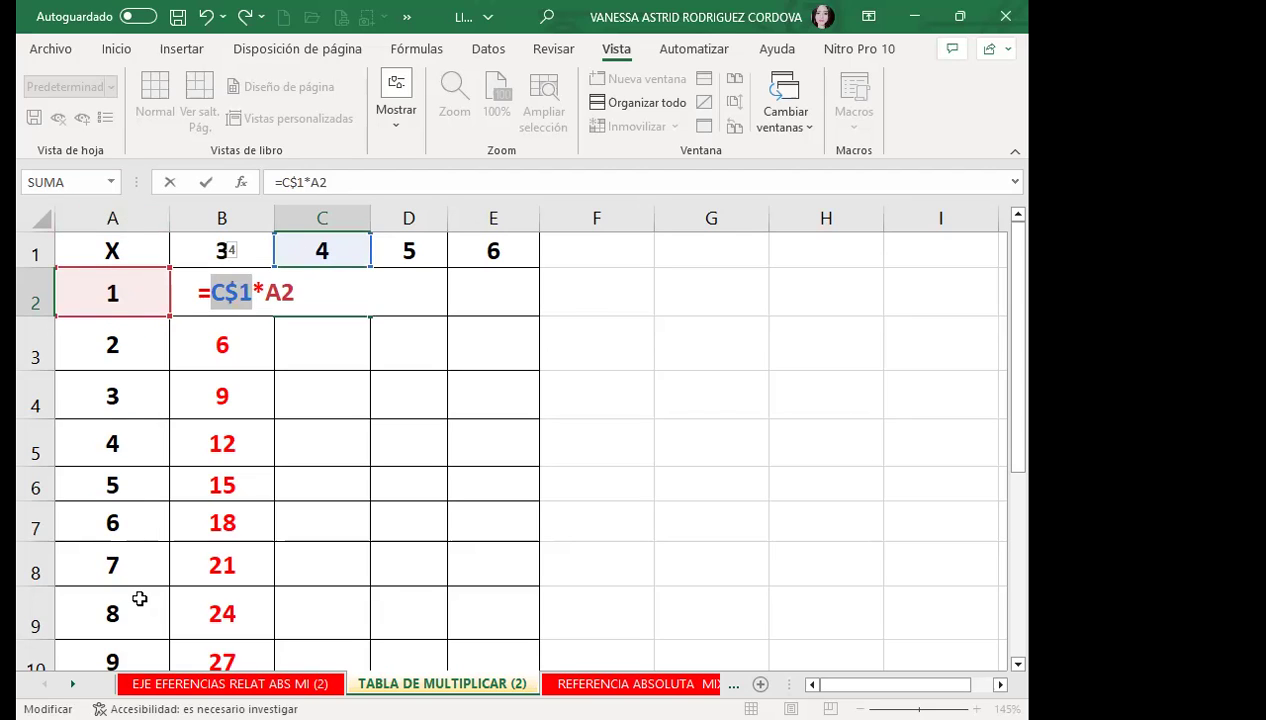
pyautogui.scroll(-1, 139, 633)
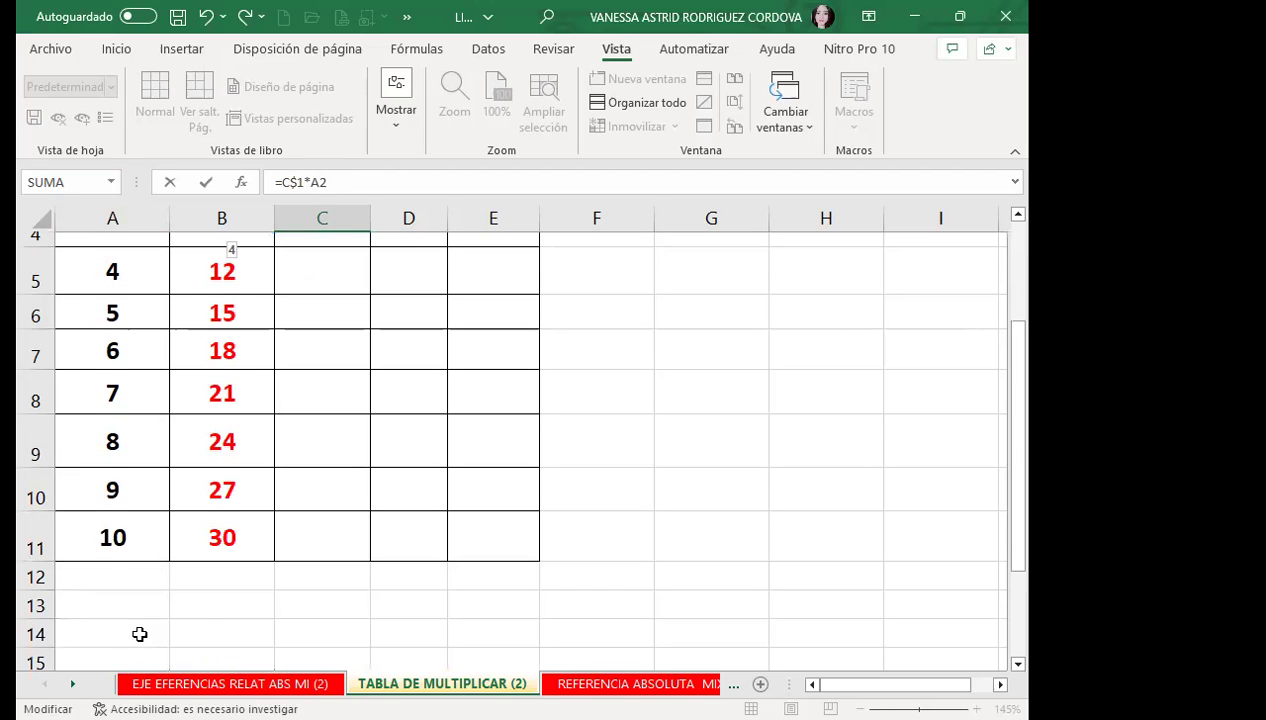
pyautogui.scroll(1, 139, 633)
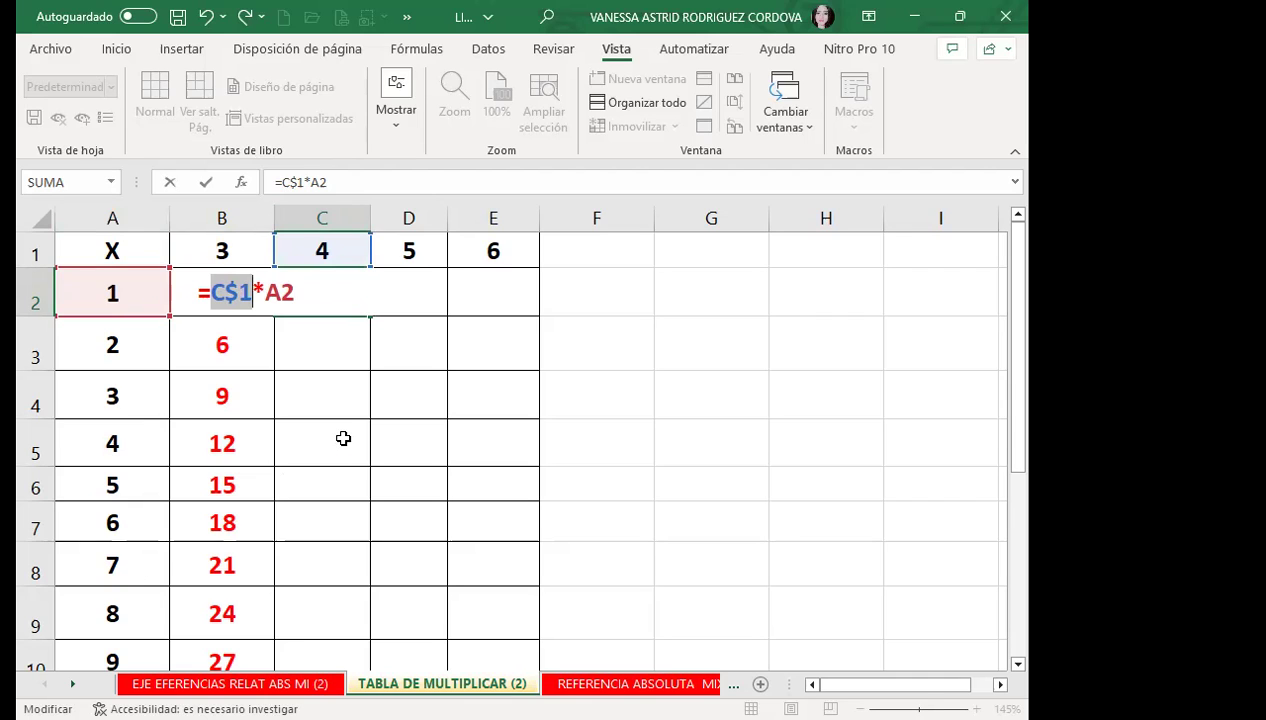
pyautogui.press('Return')
# Step: Fill =C$1*A2 down to C11, giving 4 through 40
pyautogui.click(337, 301)
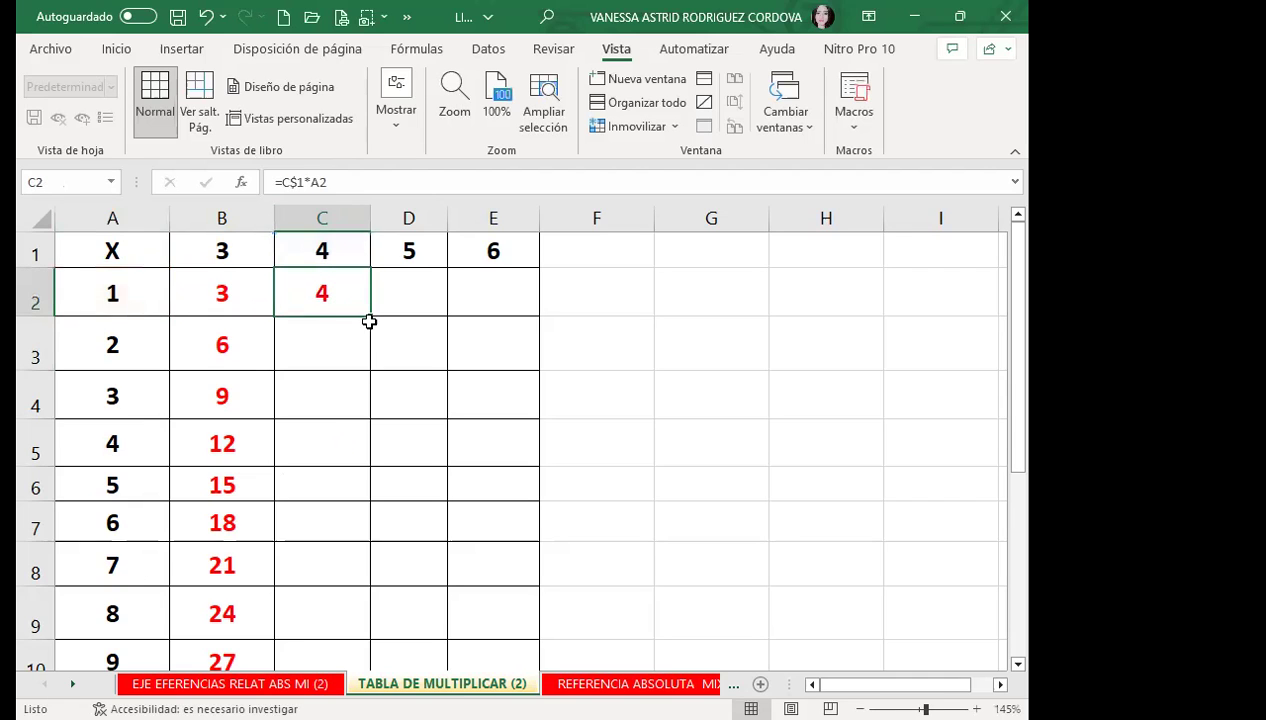
pyautogui.moveTo(368, 318)
pyautogui.mouseDown()
pyautogui.moveTo(370, 626)
pyautogui.moveTo(348, 594)
pyautogui.mouseUp()
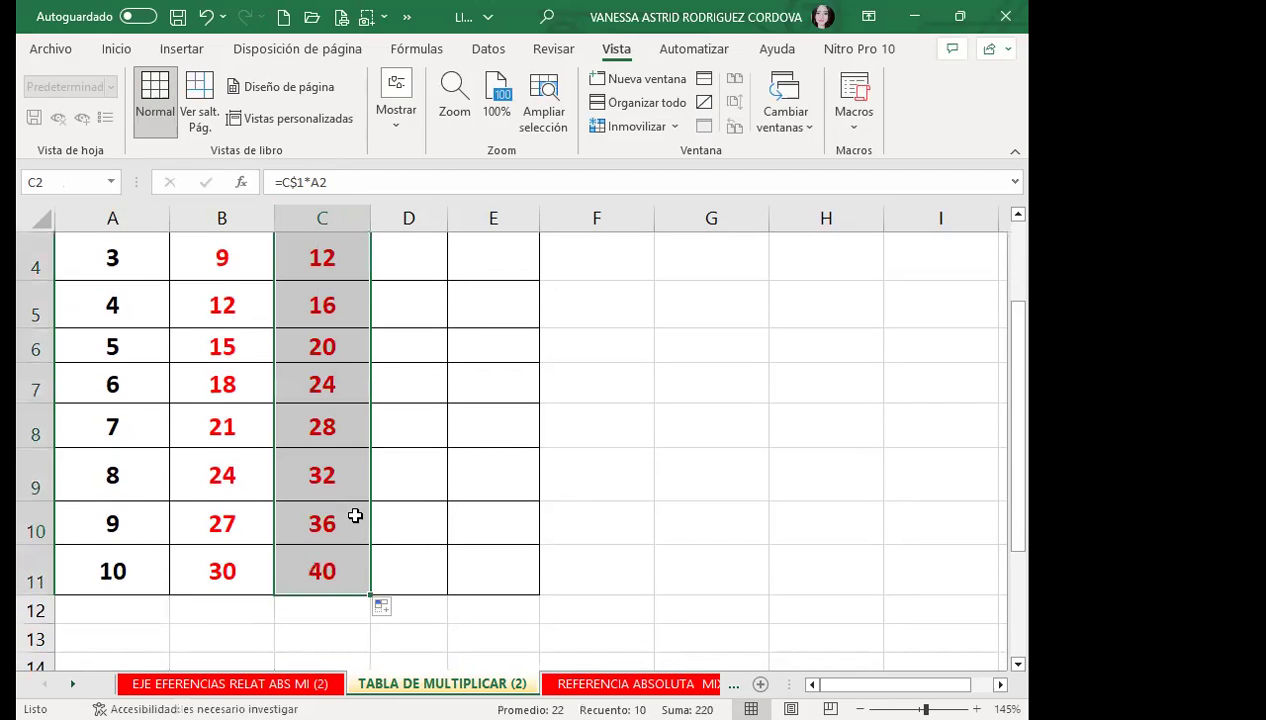
pyautogui.scroll(1, 353, 517)
pyautogui.click(314, 293)
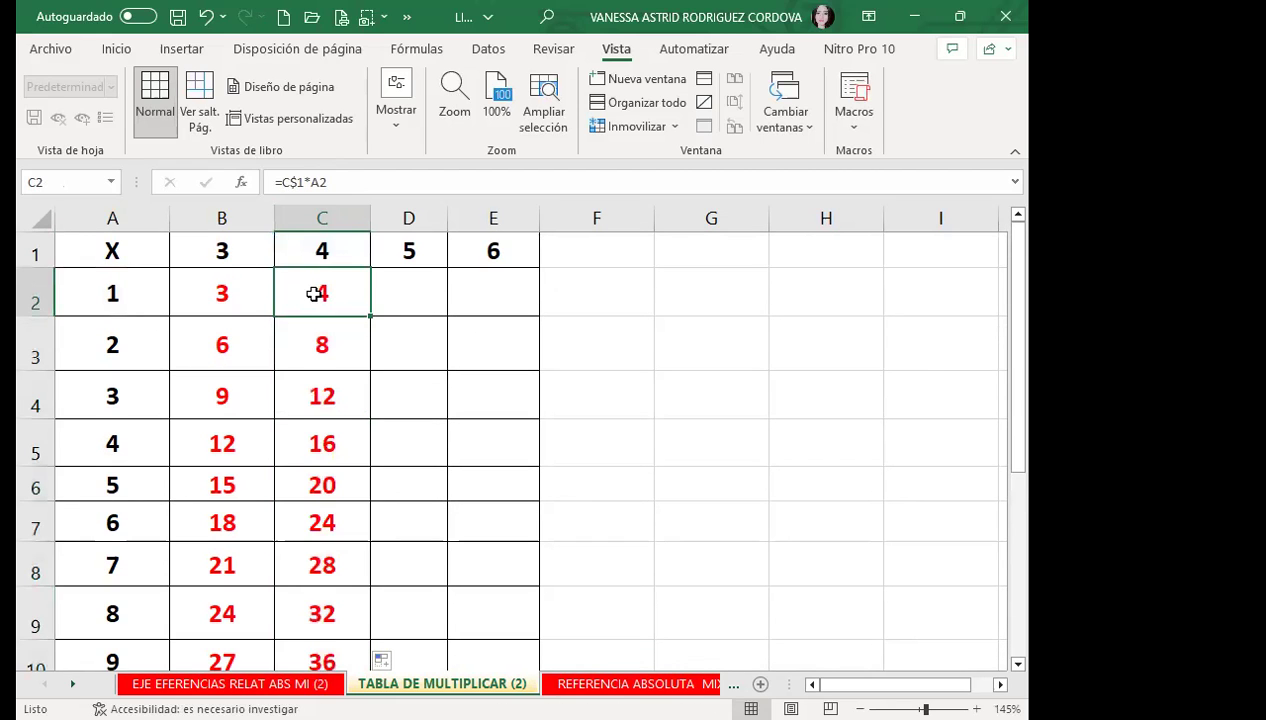
pyautogui.click(243, 290)
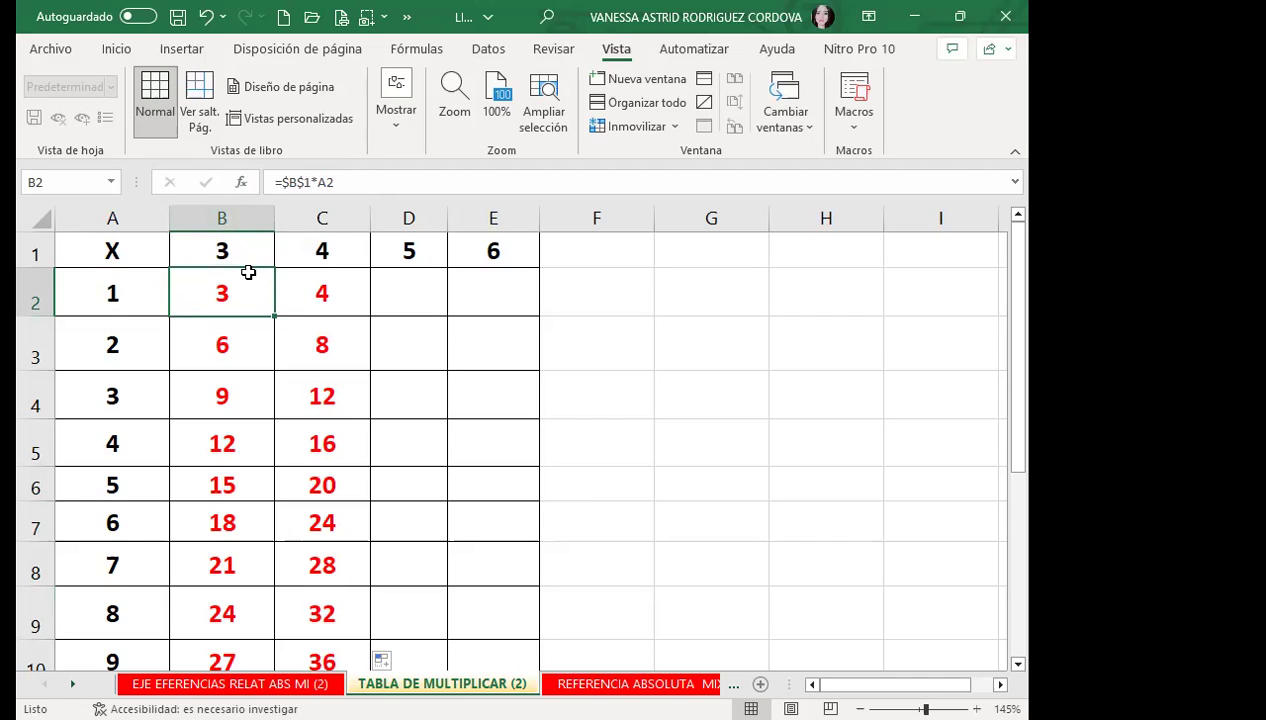
pyautogui.click(325, 291)
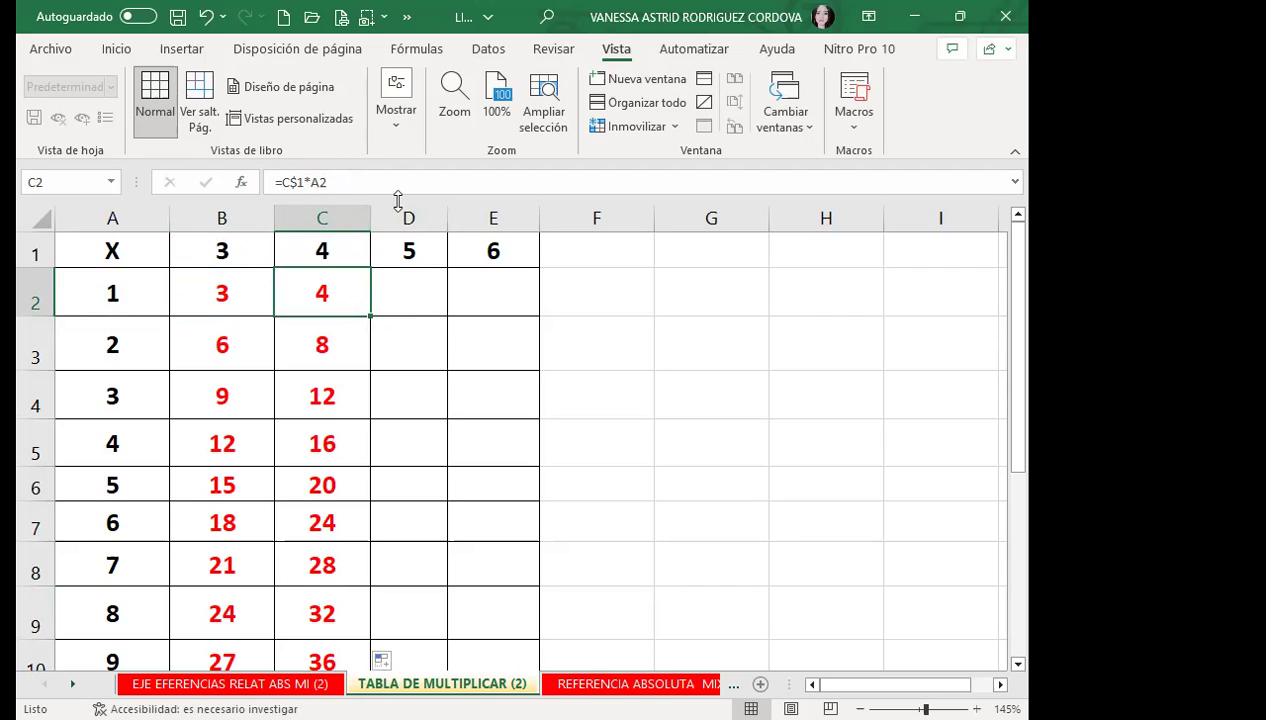
# Step: Enter the mixed-reference formula =D$1*$A2 in D2
pyautogui.click(412, 297)
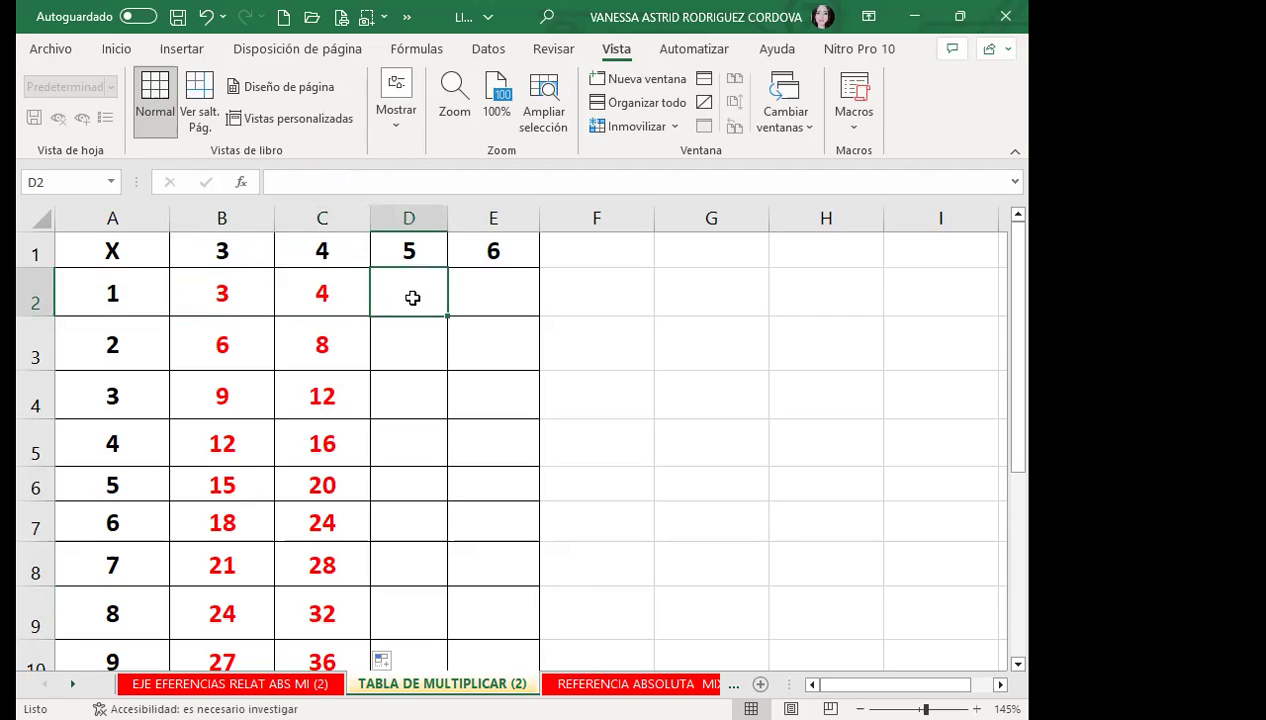
pyautogui.write('=')
pyautogui.click(412, 248)
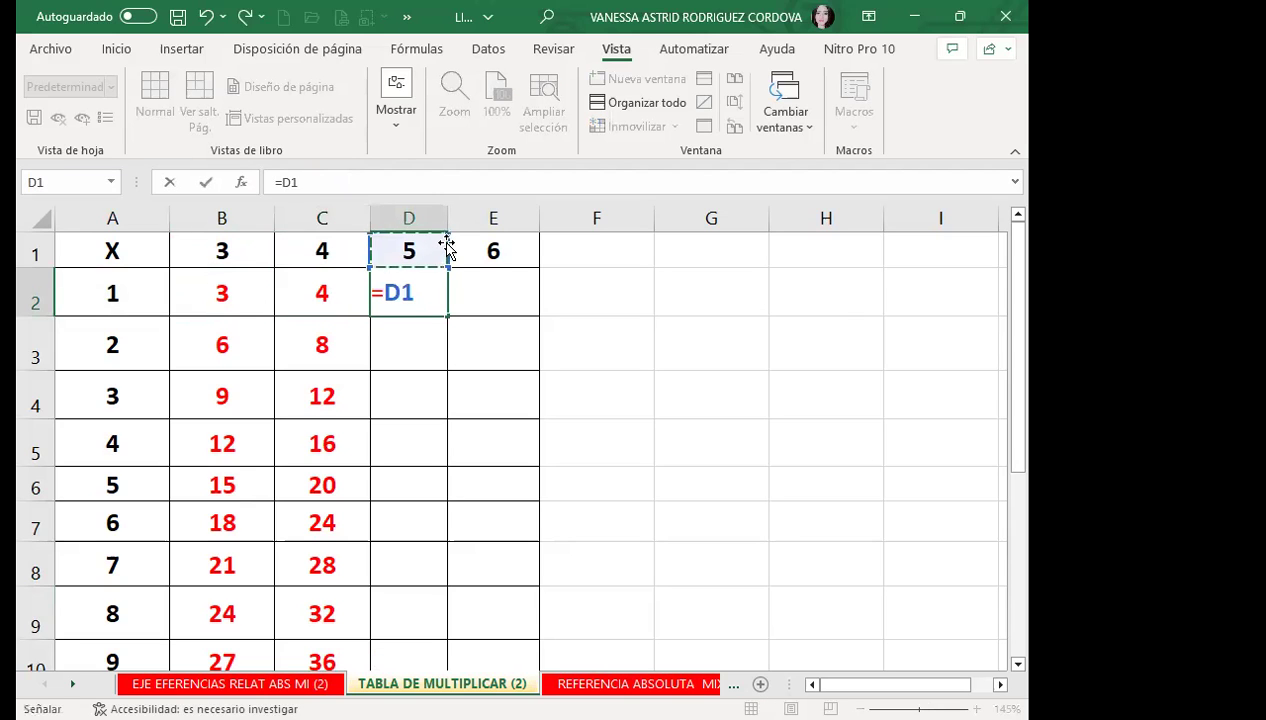
pyautogui.press('F4')
pyautogui.press('F4')
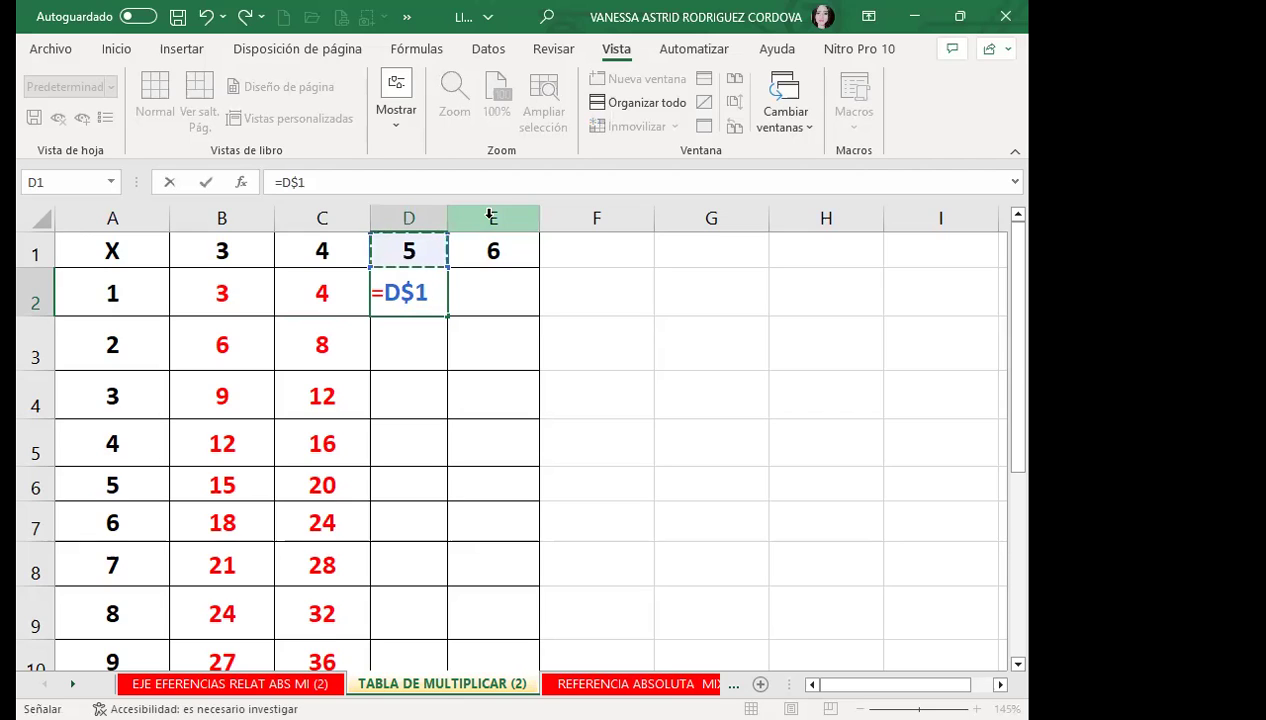
pyautogui.write('*')
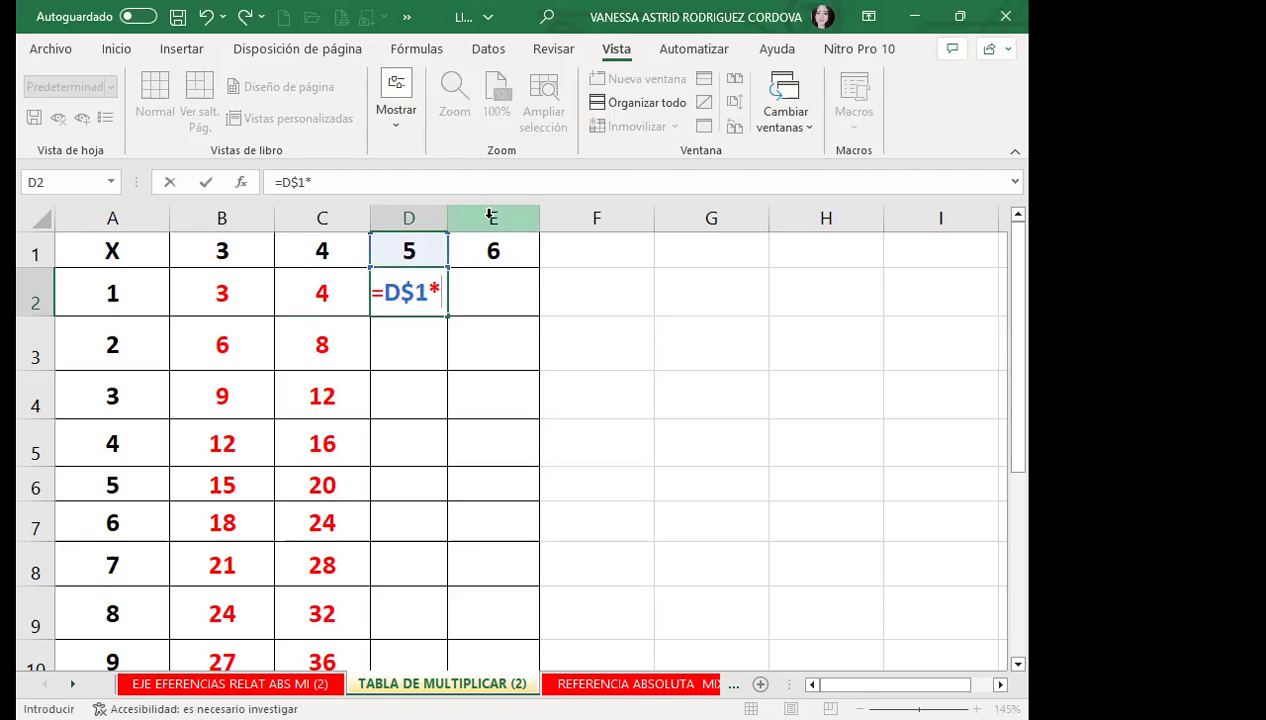
pyautogui.click(123, 292)
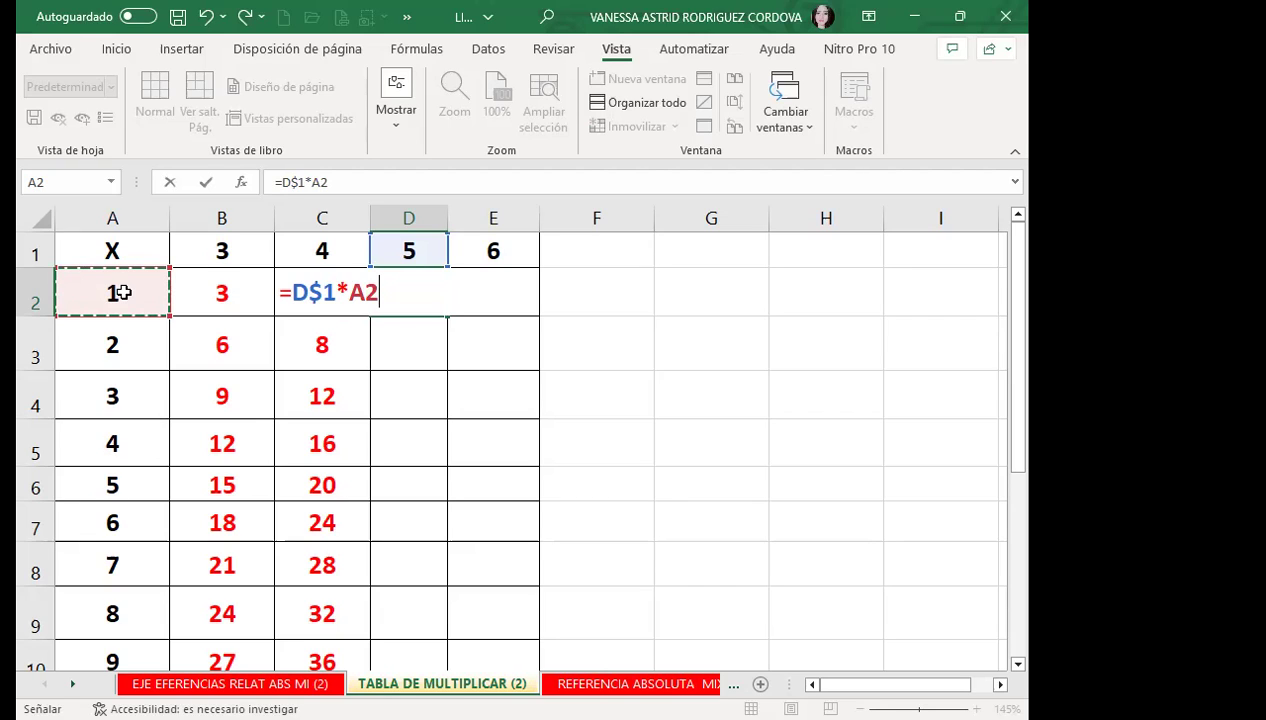
pyautogui.press('F4')
pyautogui.press('F4')
pyautogui.press('F4')
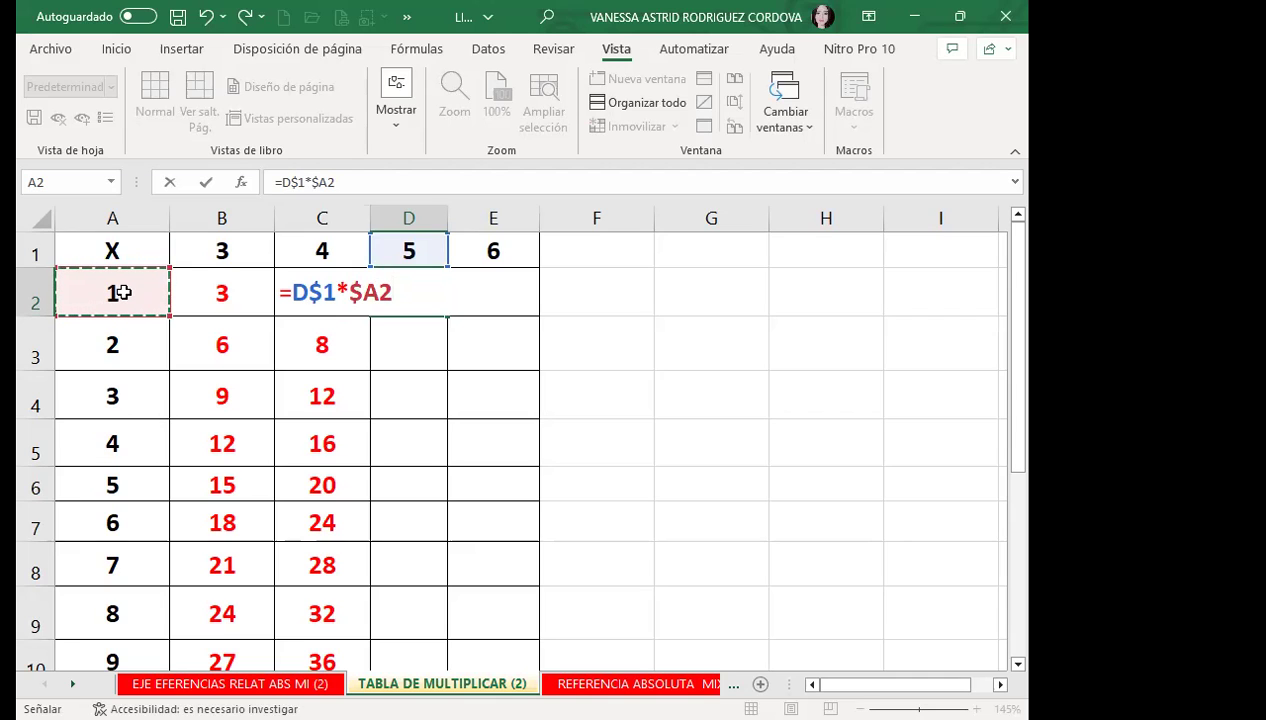
pyautogui.press('Return')
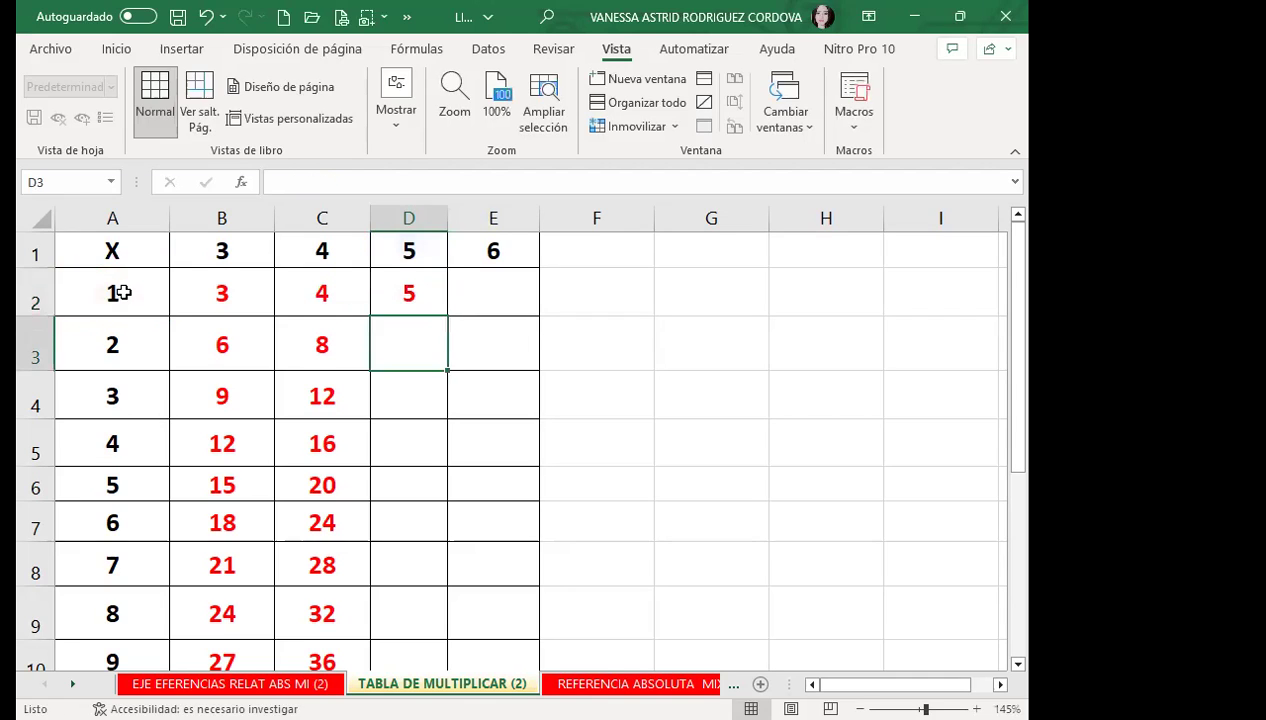
# Step: Fill D2's formula down to D11, giving the 5 times table 5, 10, 15 onward
pyautogui.click(410, 291)
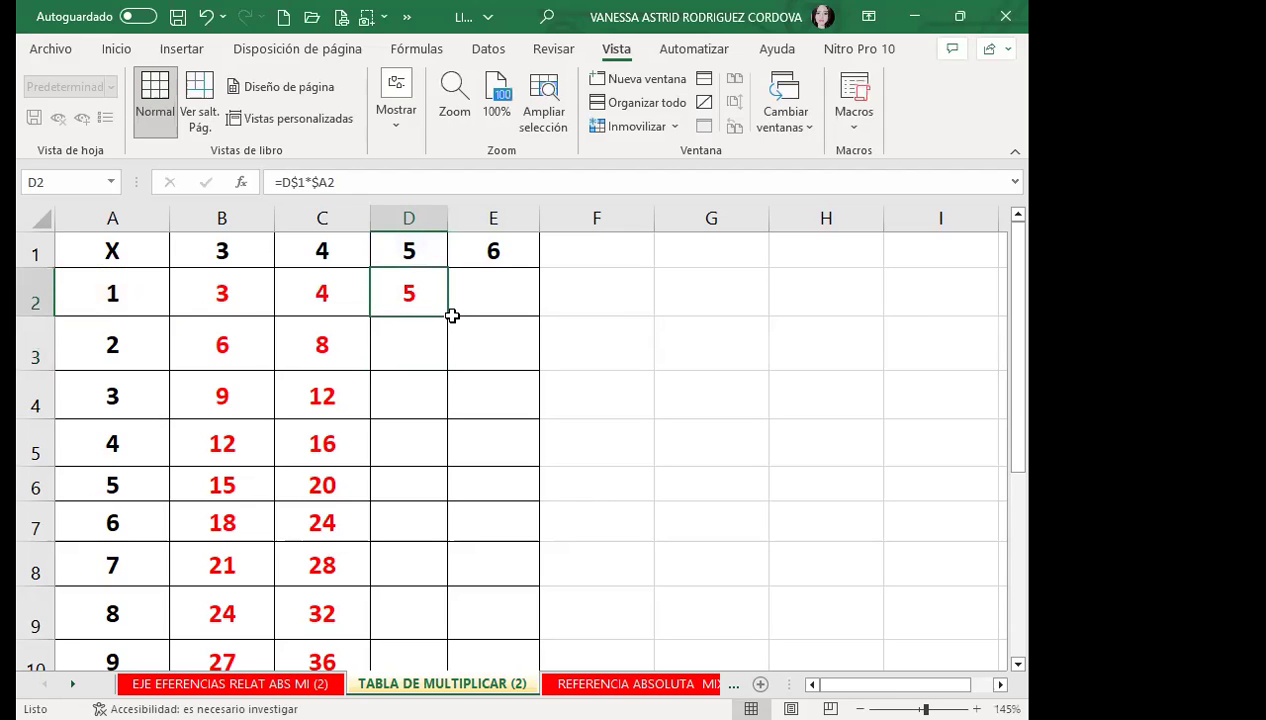
pyautogui.moveTo(448, 316); pyautogui.dragTo(447, 662)
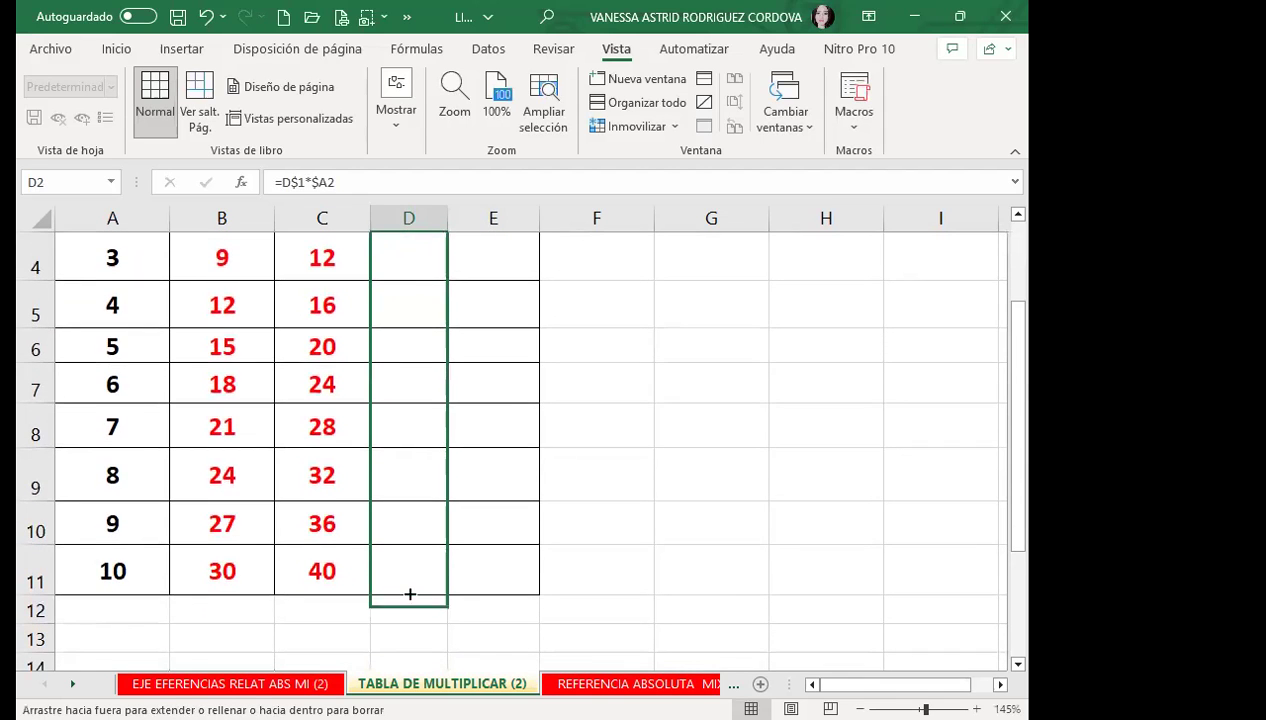
pyautogui.moveTo(410, 600); pyautogui.dragTo(407, 582)
pyautogui.click(402, 294)
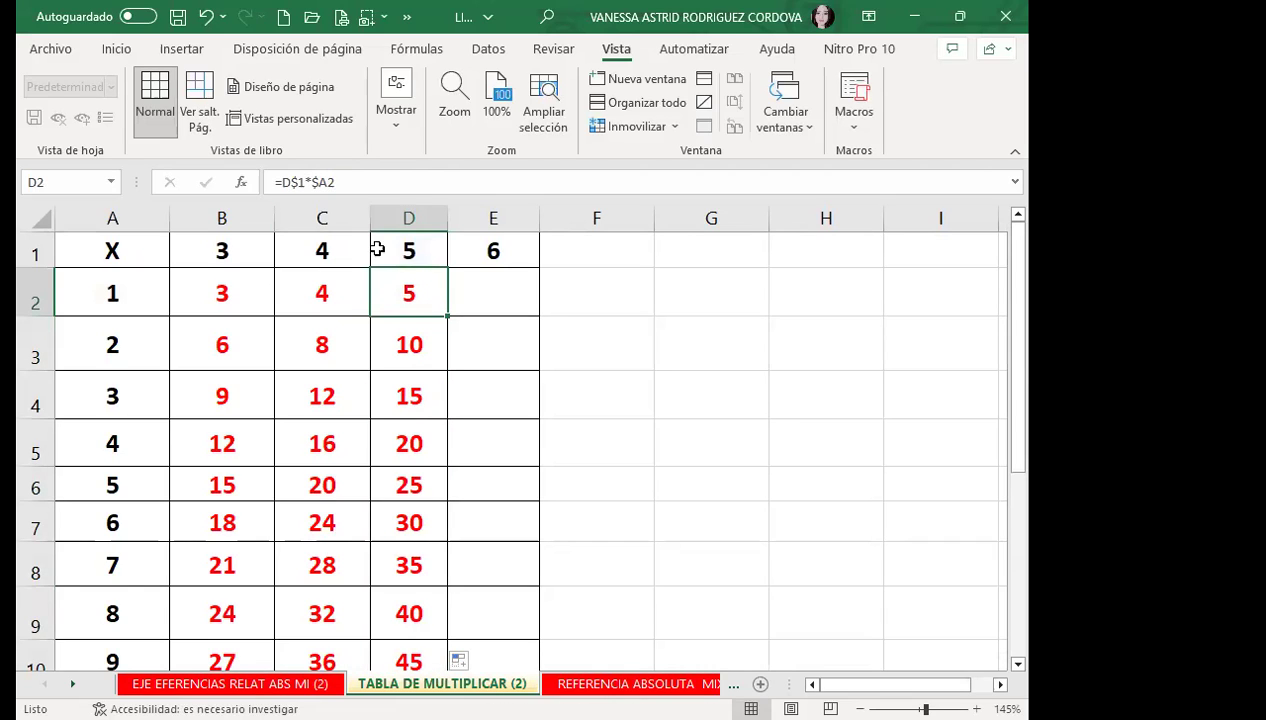
pyautogui.click(406, 348)
pyautogui.click(408, 401)
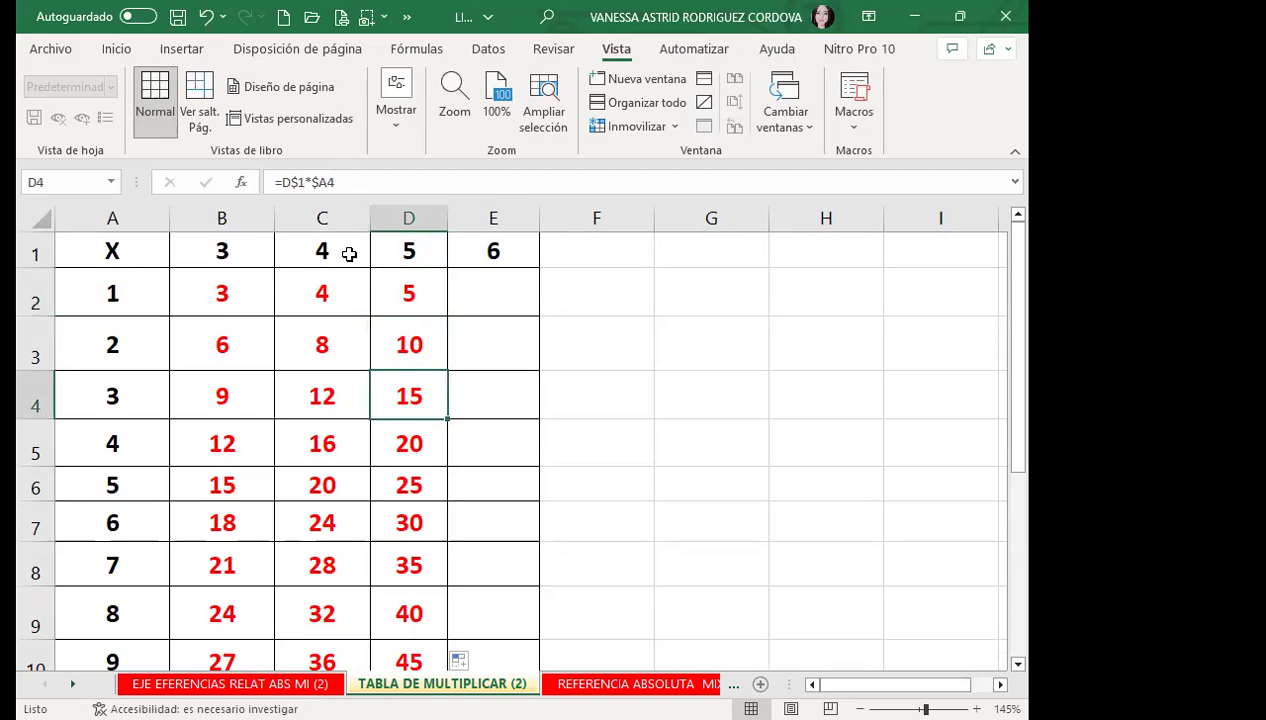
pyautogui.click(406, 430)
pyautogui.click(417, 520)
pyautogui.scroll(-3, 410, 505)
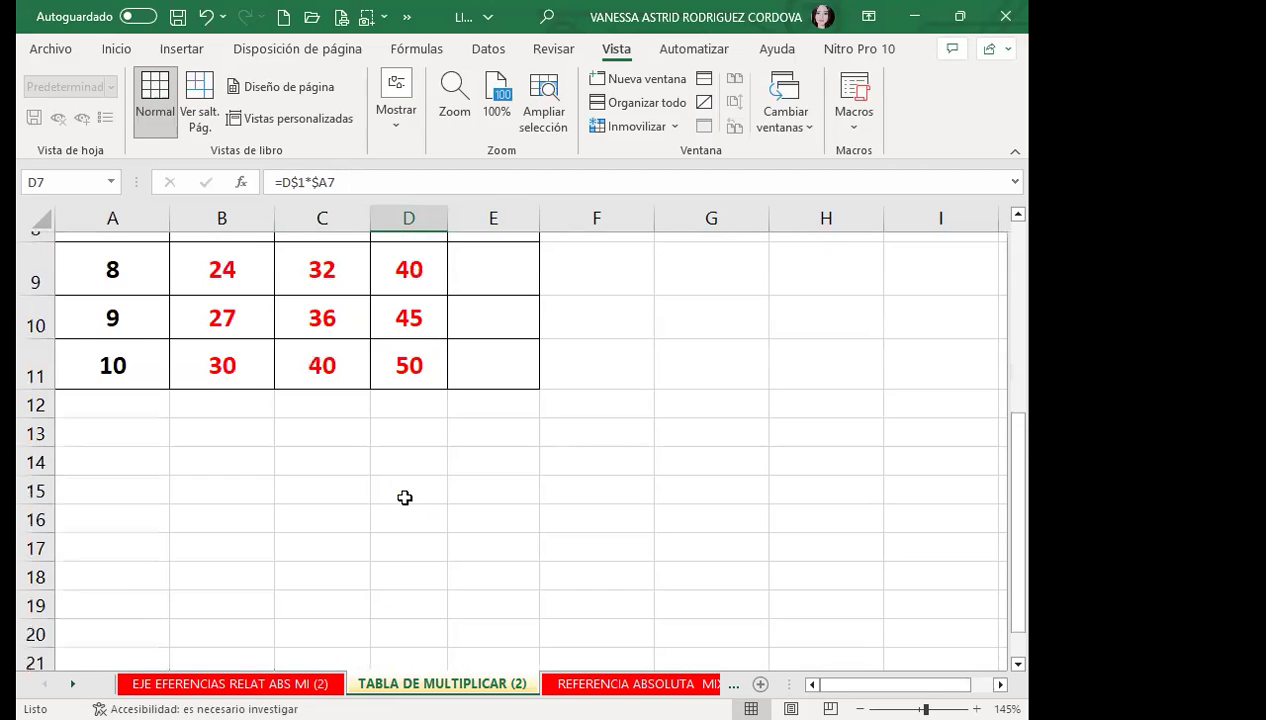
pyautogui.click(410, 355)
pyautogui.scroll(2, 300, 211)
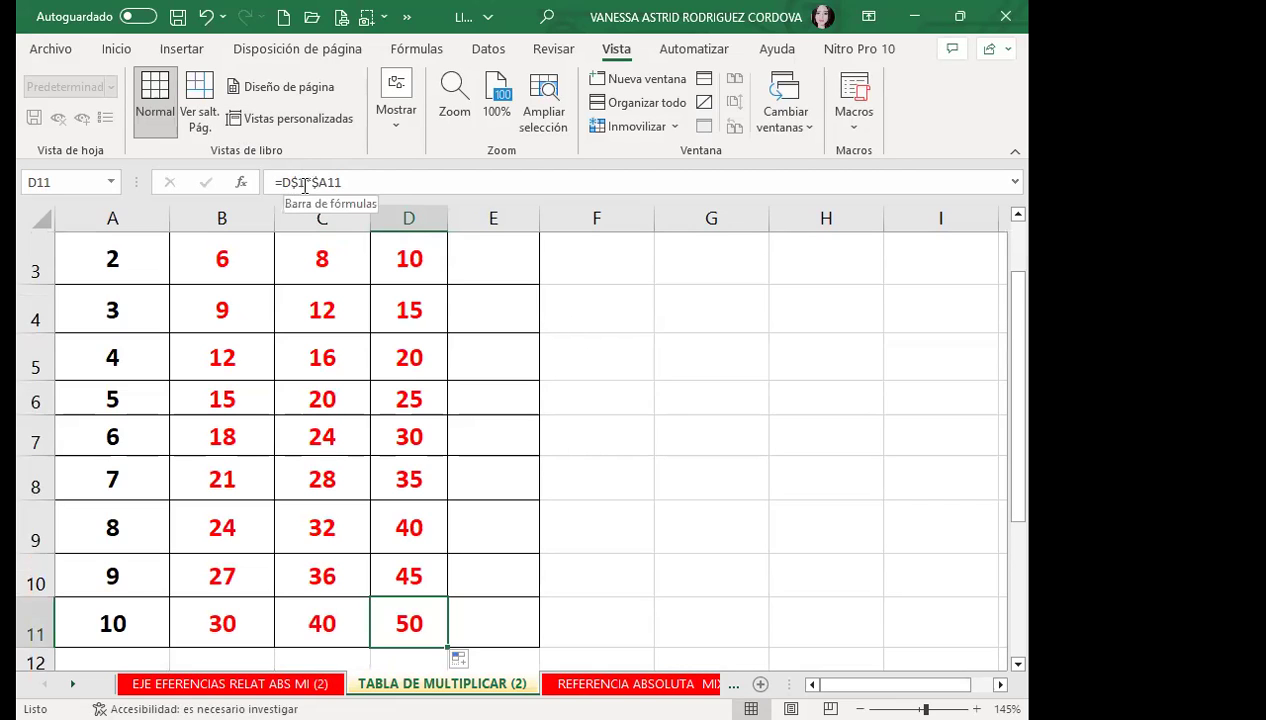
pyautogui.click(409, 260)
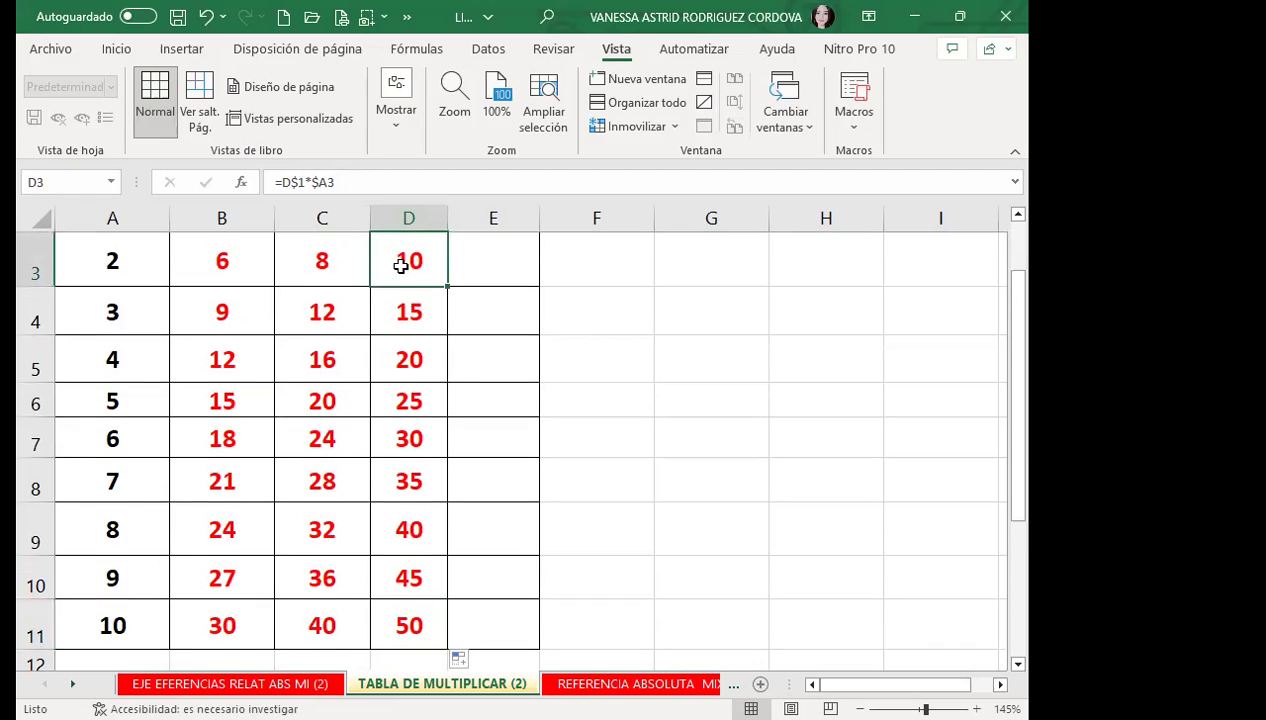
pyautogui.scroll(1, 397, 320)
pyautogui.click(397, 297)
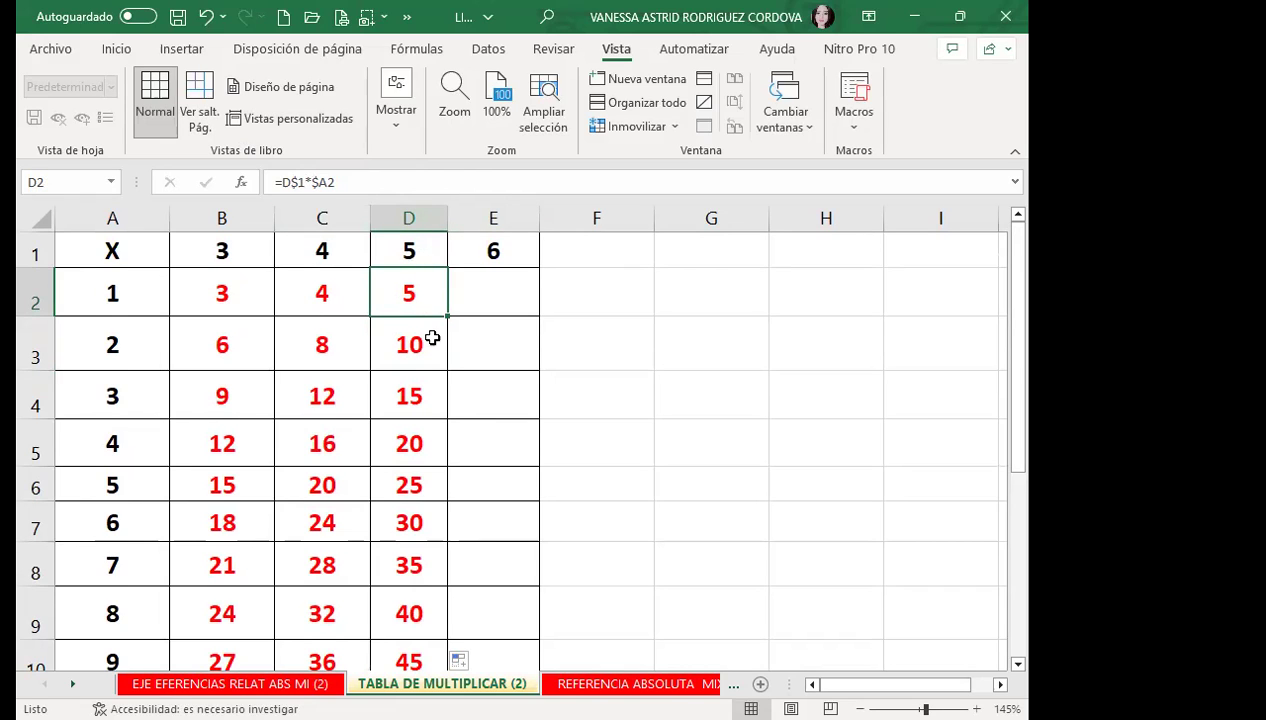
pyautogui.scroll(-2, 436, 470)
pyautogui.scroll(2, 436, 484)
# Step: Set the multiplier headers B1, C1 and D1 to 10, 7 and 7
pyautogui.click(217, 243)
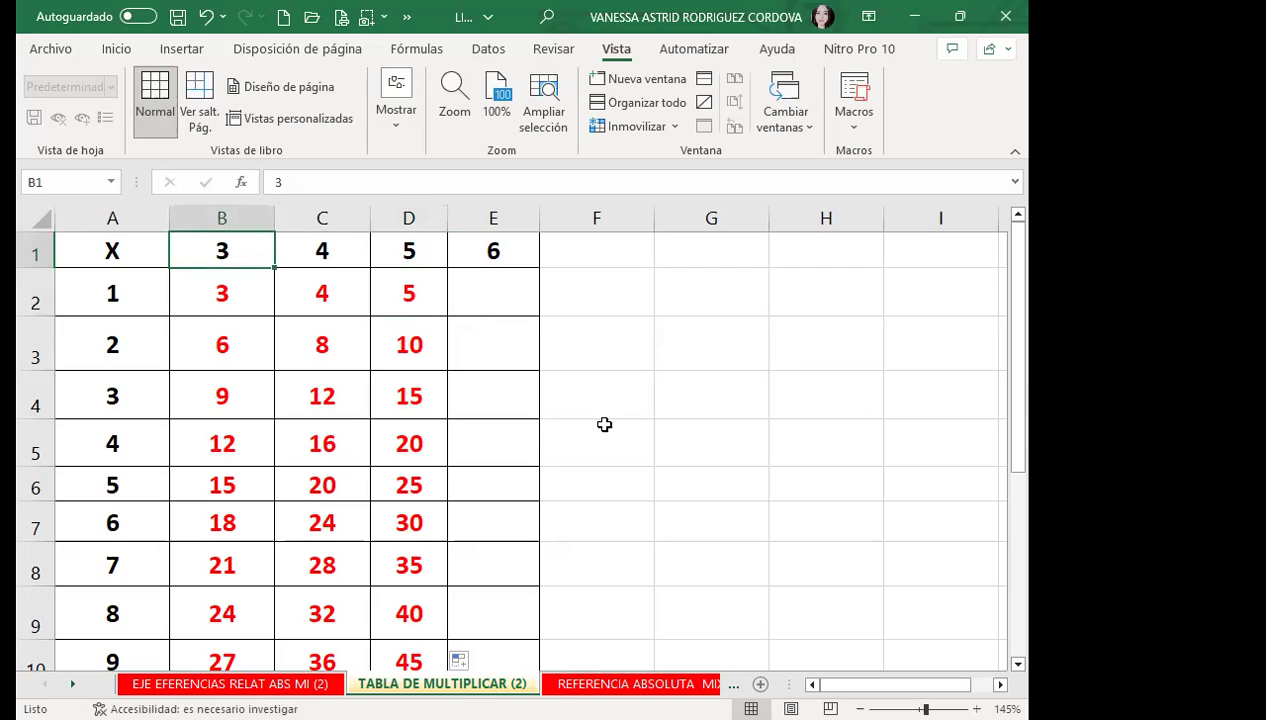
pyautogui.write('10')
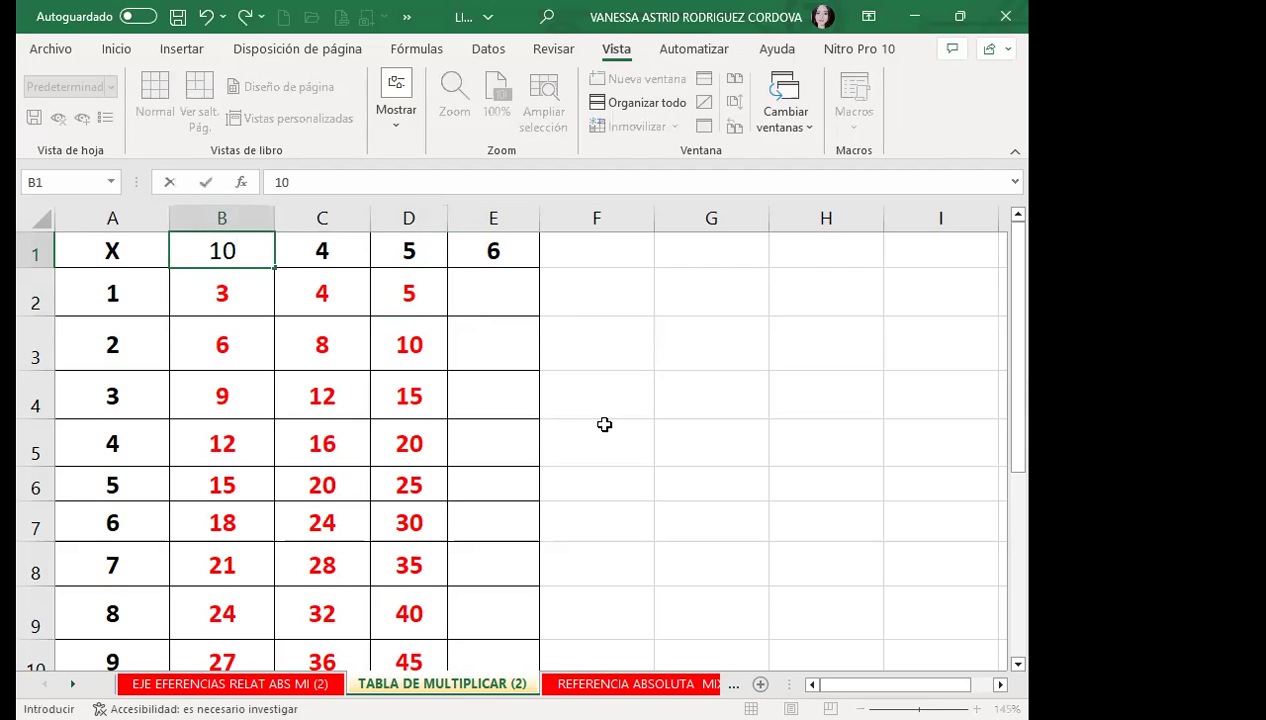
pyautogui.press('Return')
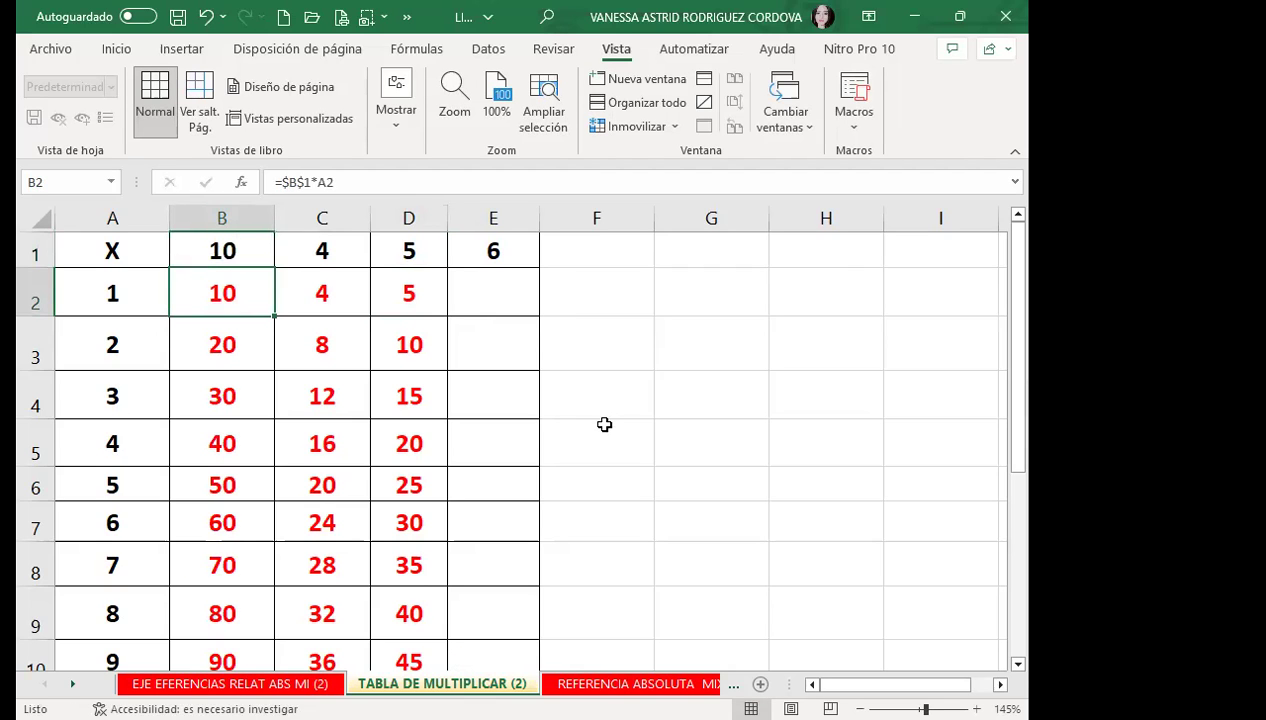
pyautogui.click(339, 245)
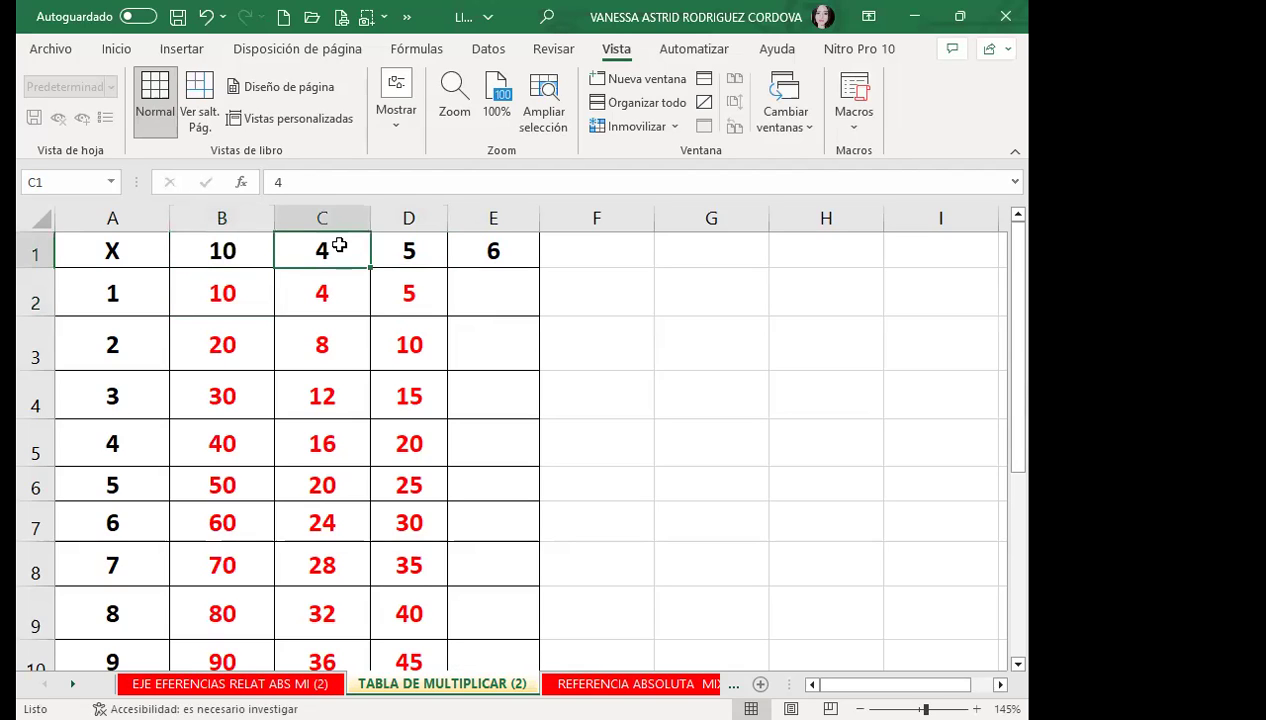
pyautogui.write('7')
pyautogui.press('Return')
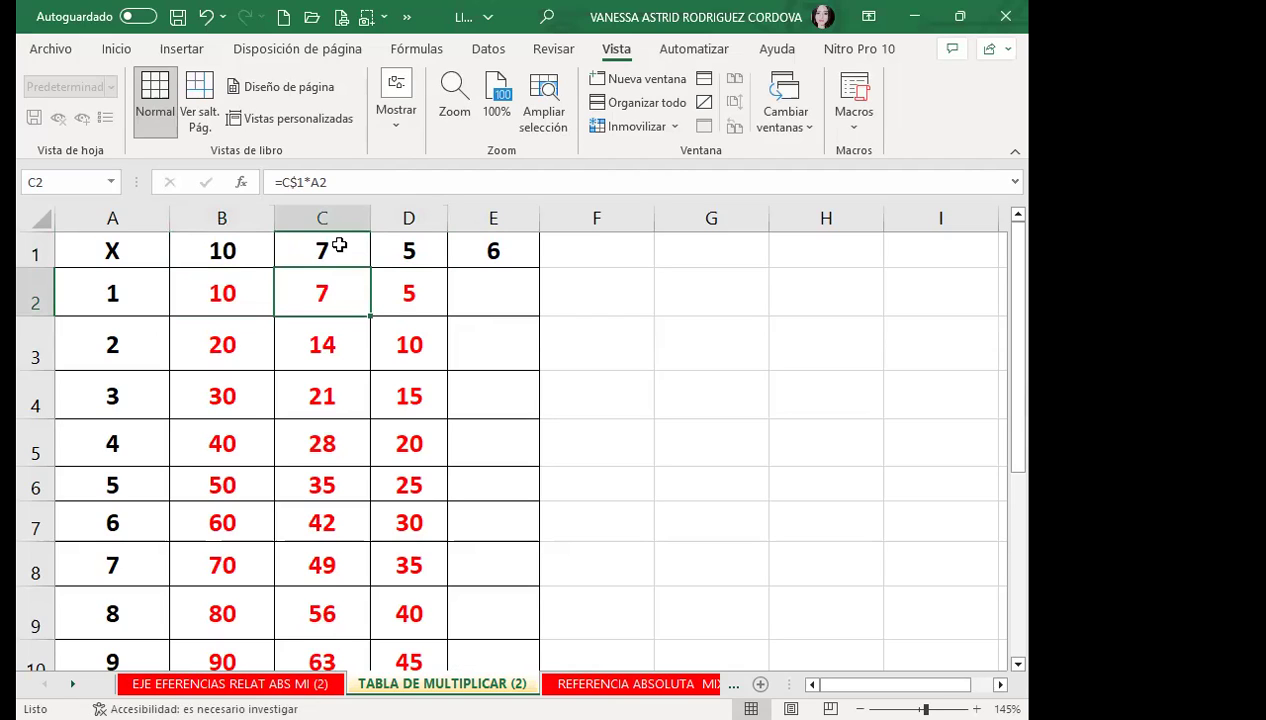
pyautogui.click(403, 254)
pyautogui.write('7')
pyautogui.press('Return')
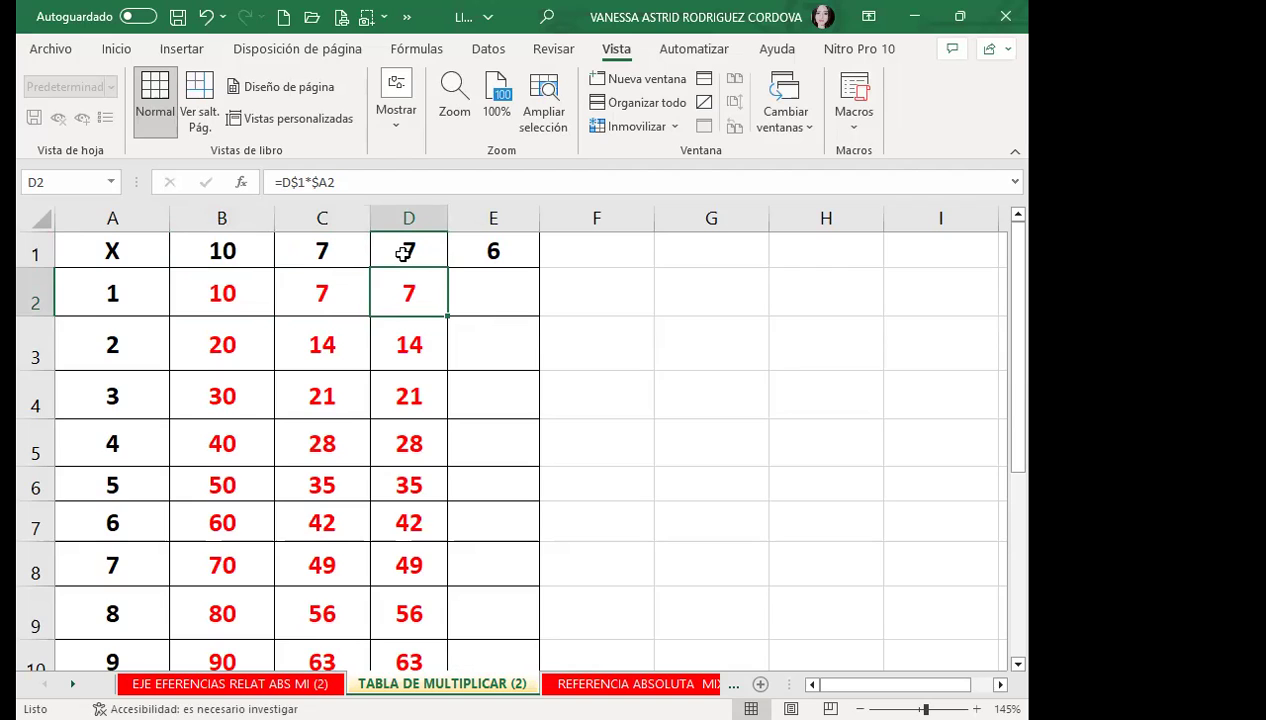
# Step: Go to the EJE EFERENCIAS RELAT ABS MI (2) sheet
pyautogui.scroll(-3, 412, 470)
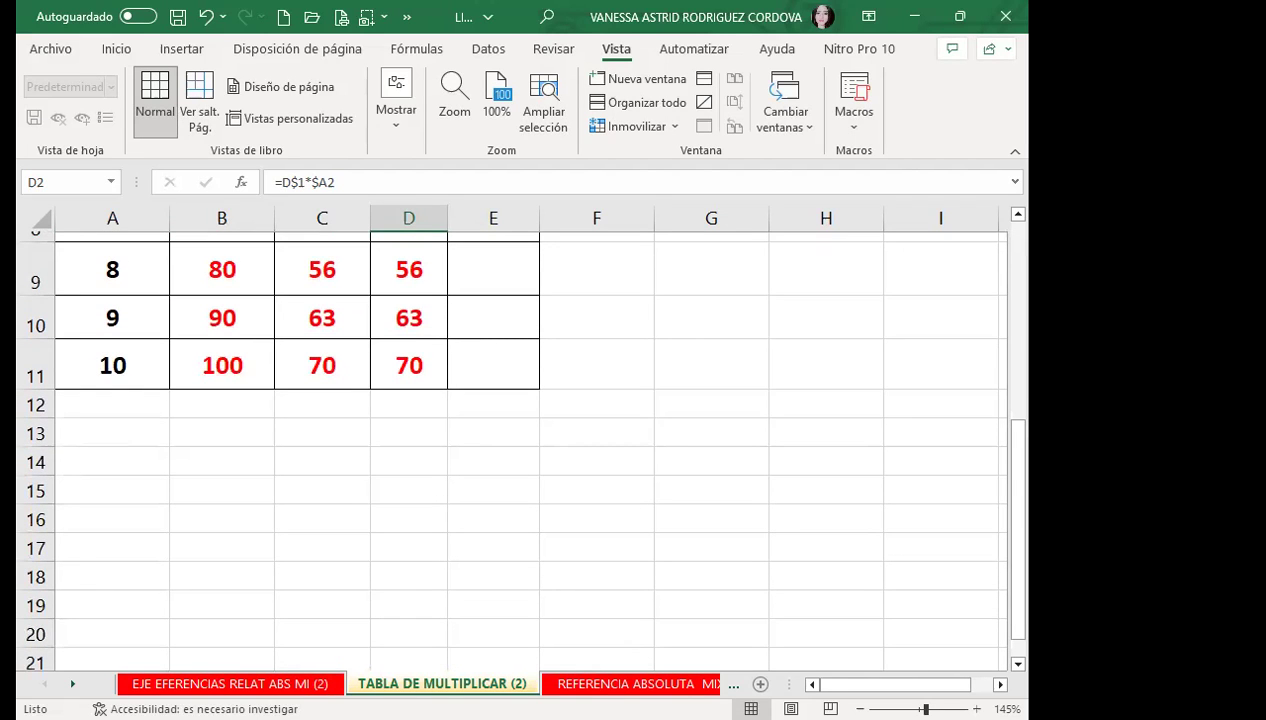
pyautogui.click(295, 680)
pyautogui.scroll(-4, 420, 455)
pyautogui.scroll(-1, 492, 489)
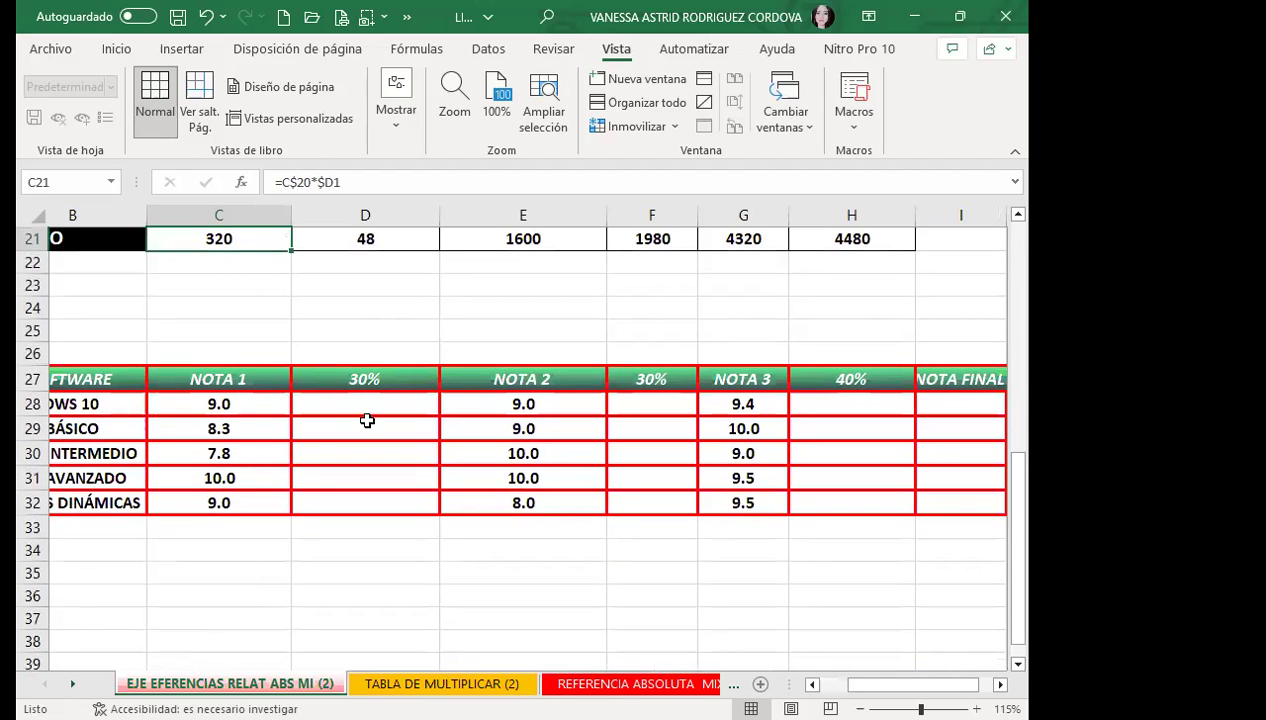
pyautogui.click(345, 400)
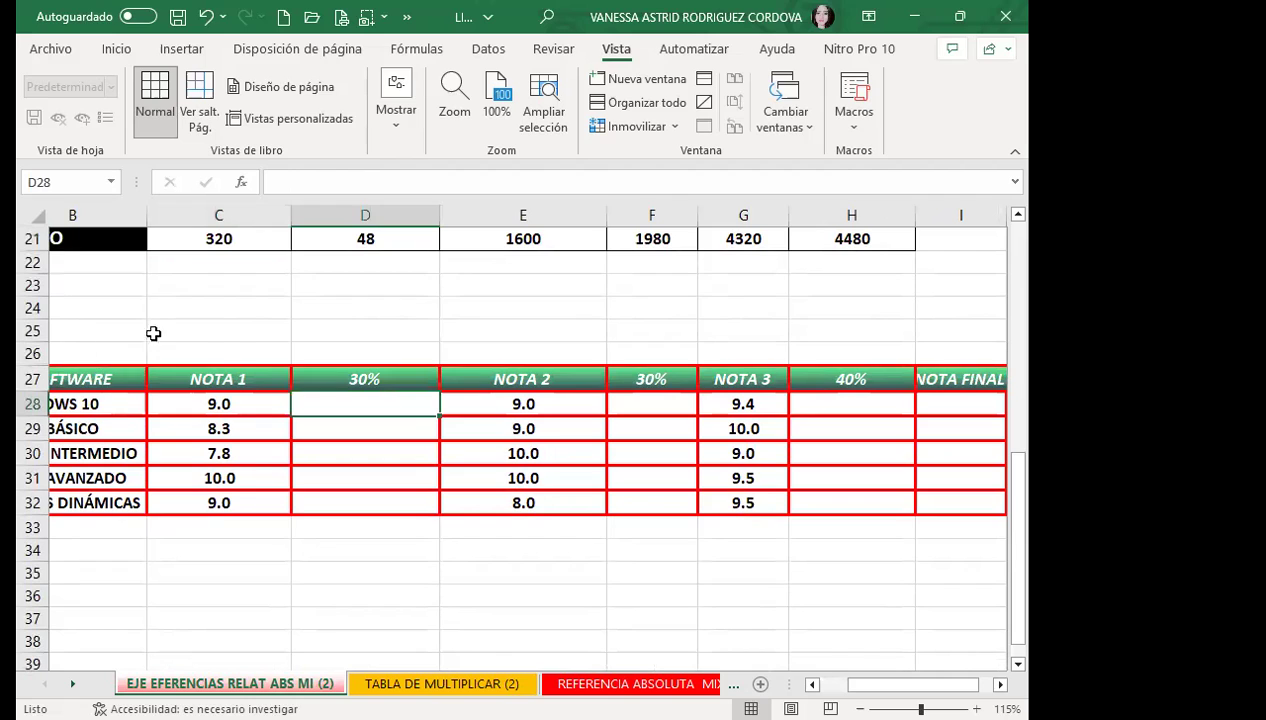
pyautogui.click(361, 376)
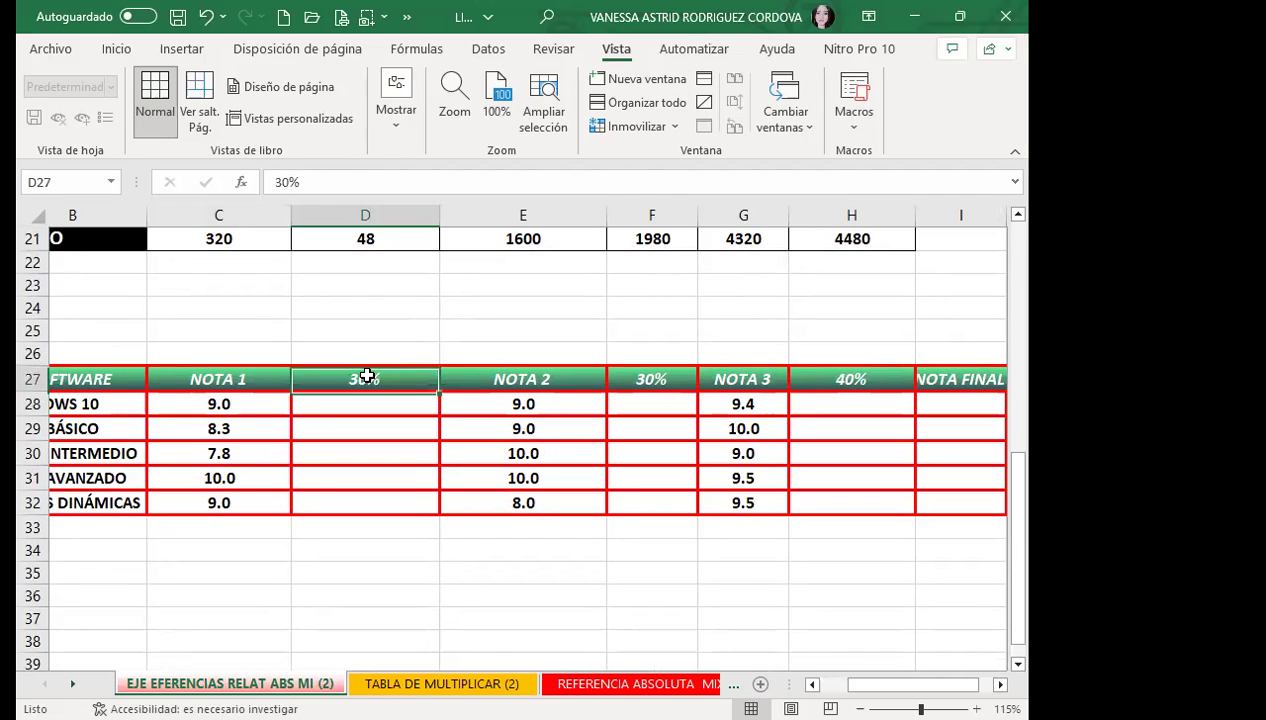
pyautogui.click(656, 378)
pyautogui.click(848, 378)
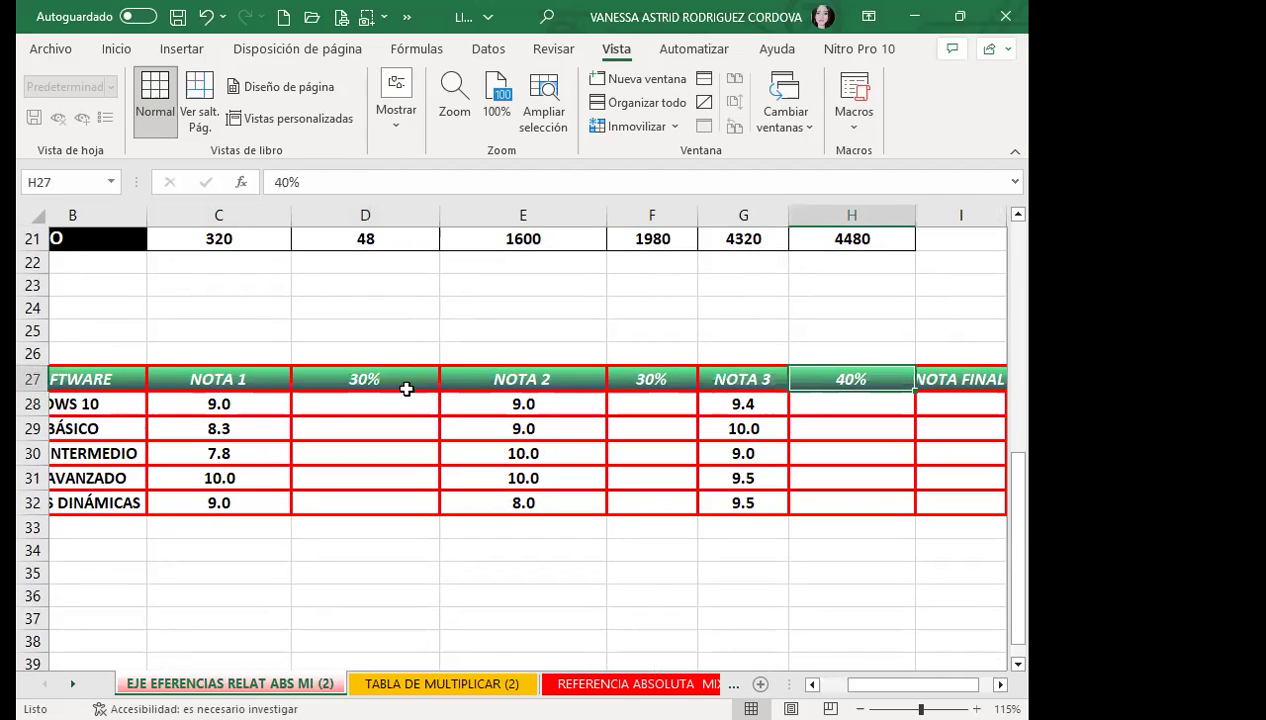
pyautogui.click(402, 385)
pyautogui.click(258, 408)
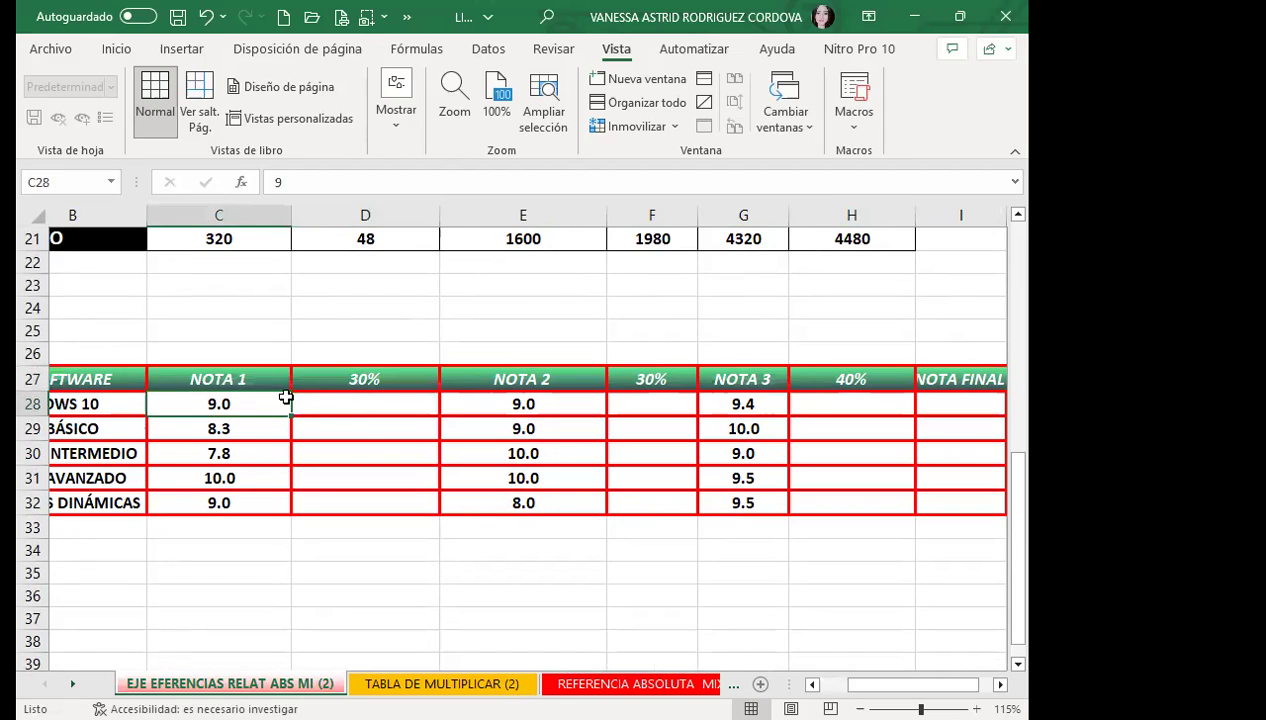
pyautogui.click(331, 403)
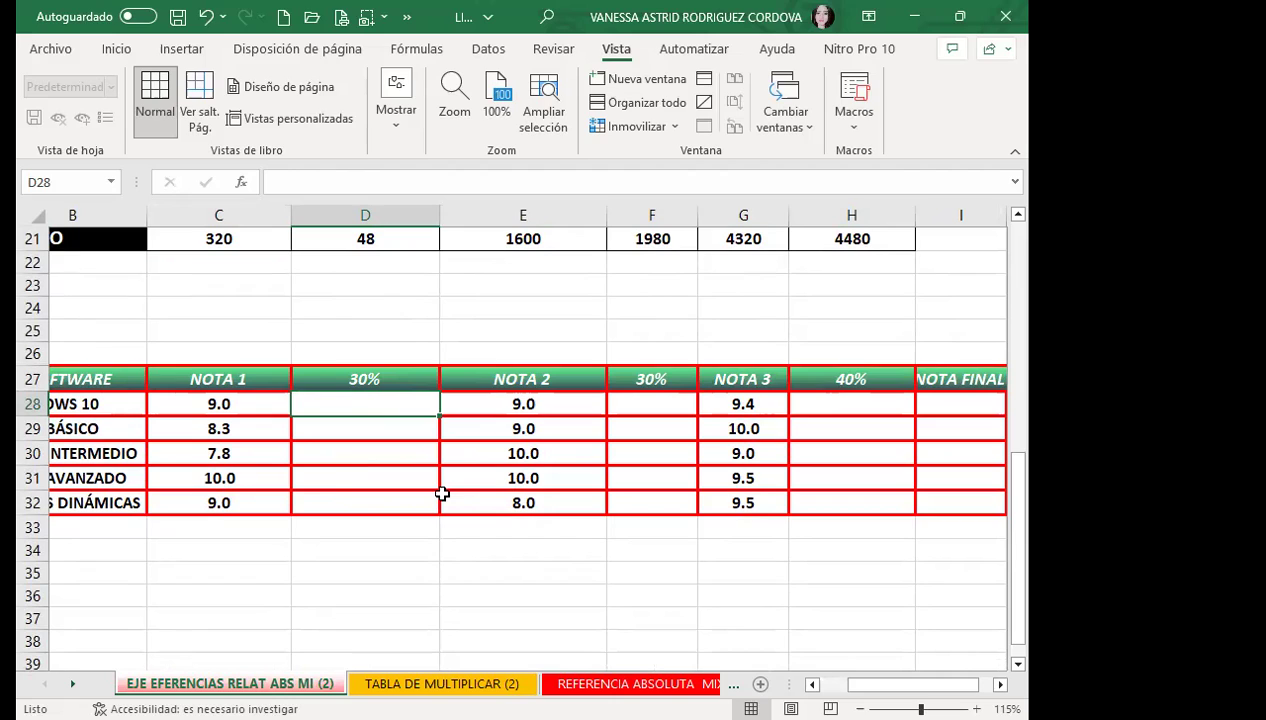
# Step: Enter =C28*30% in D28 and fill it to D32, giving 2.7, 2.5, 2.3, 3.0, 2.7
pyautogui.write('=')
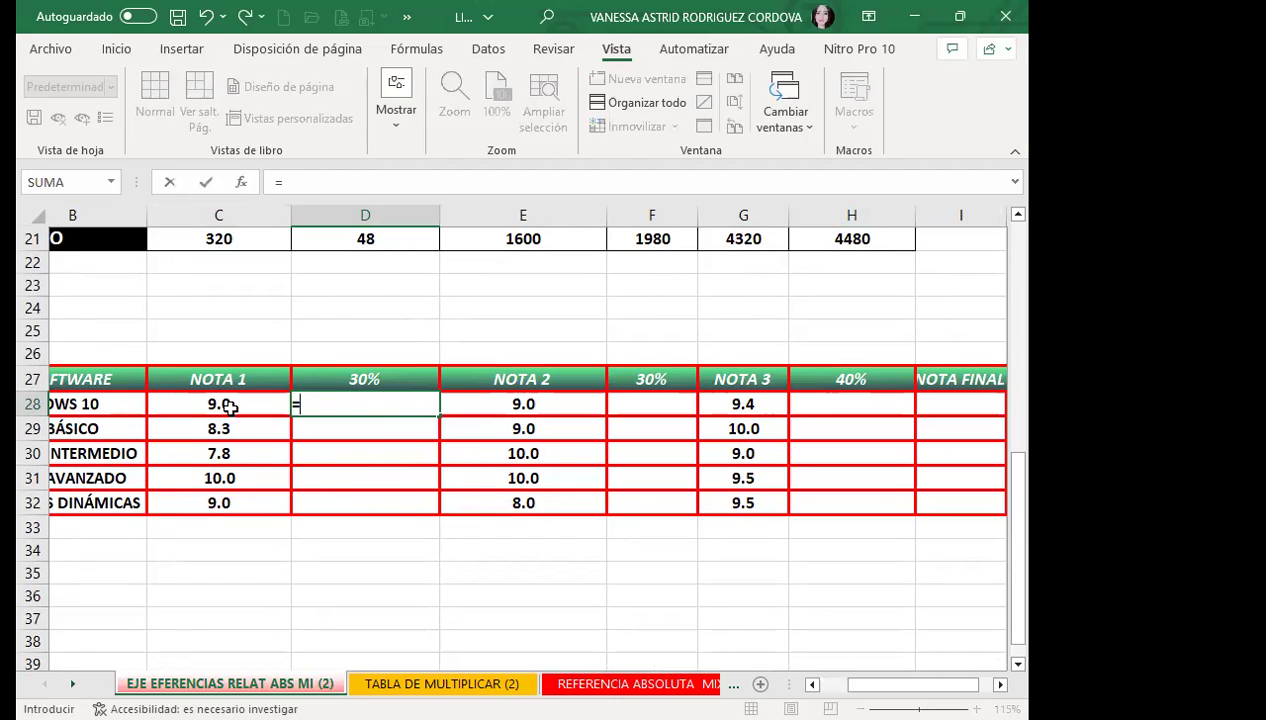
pyautogui.click(232, 403)
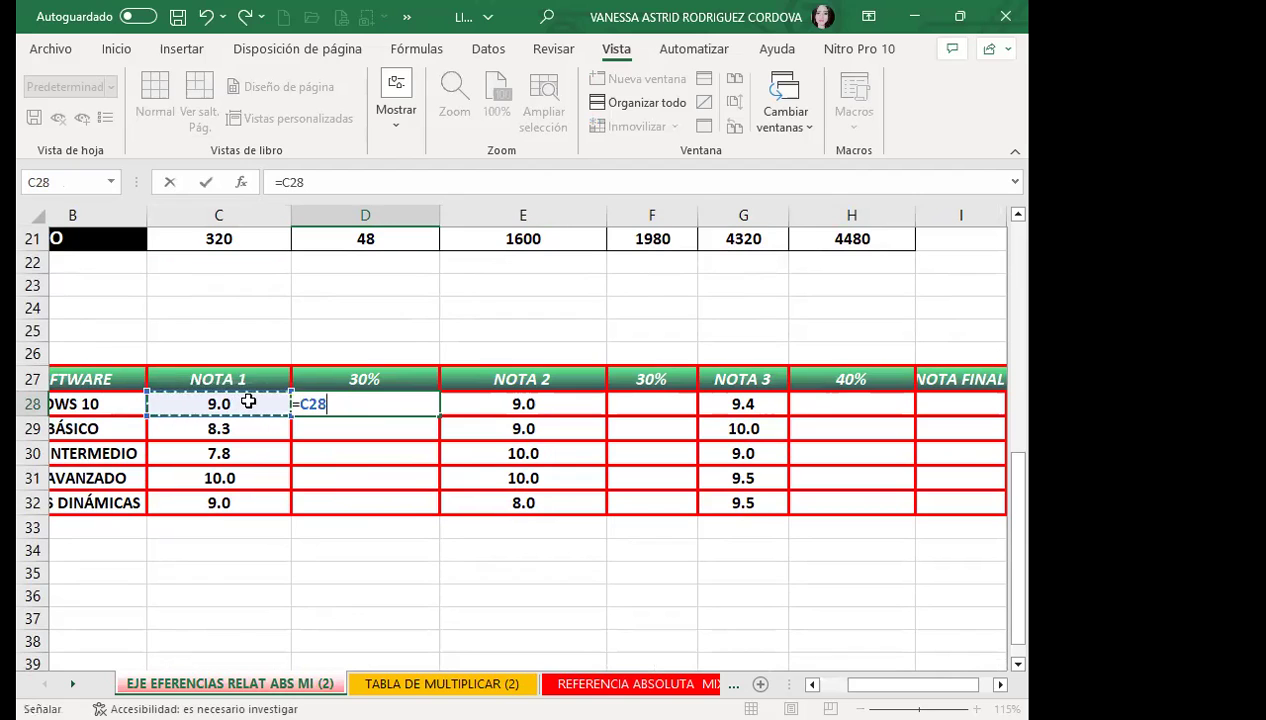
pyautogui.write('*')
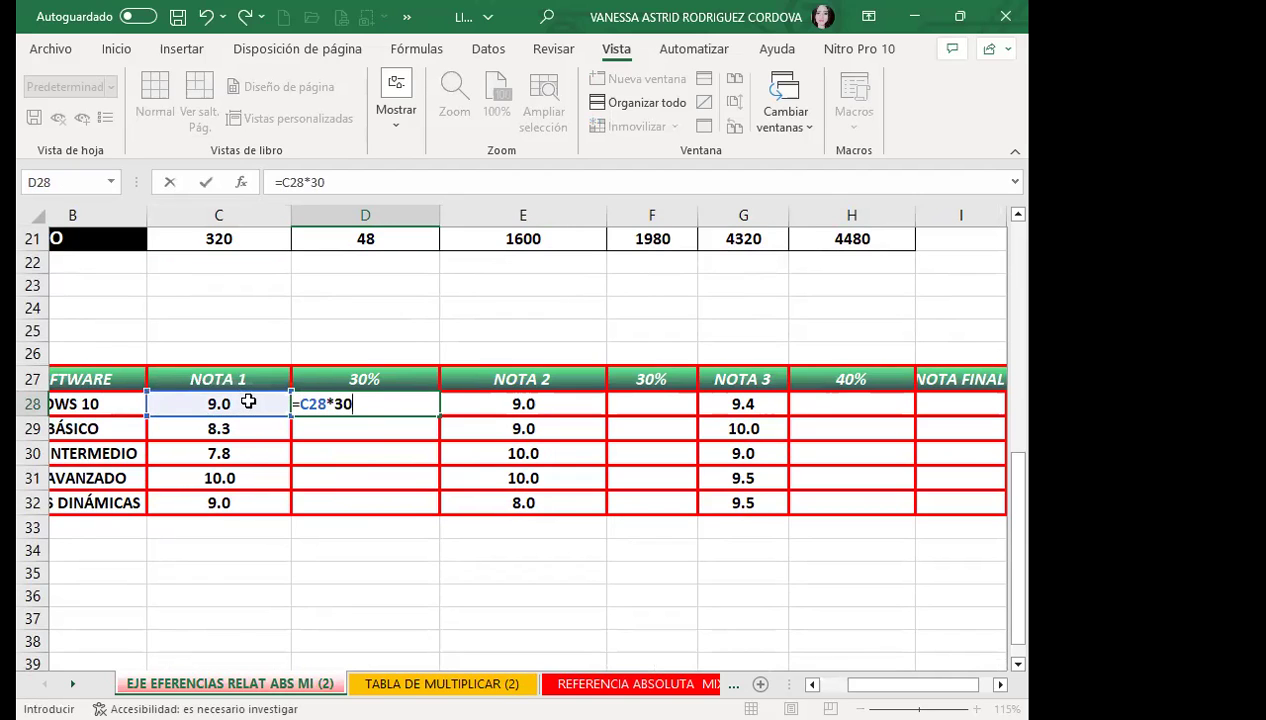
pyautogui.press('Return')
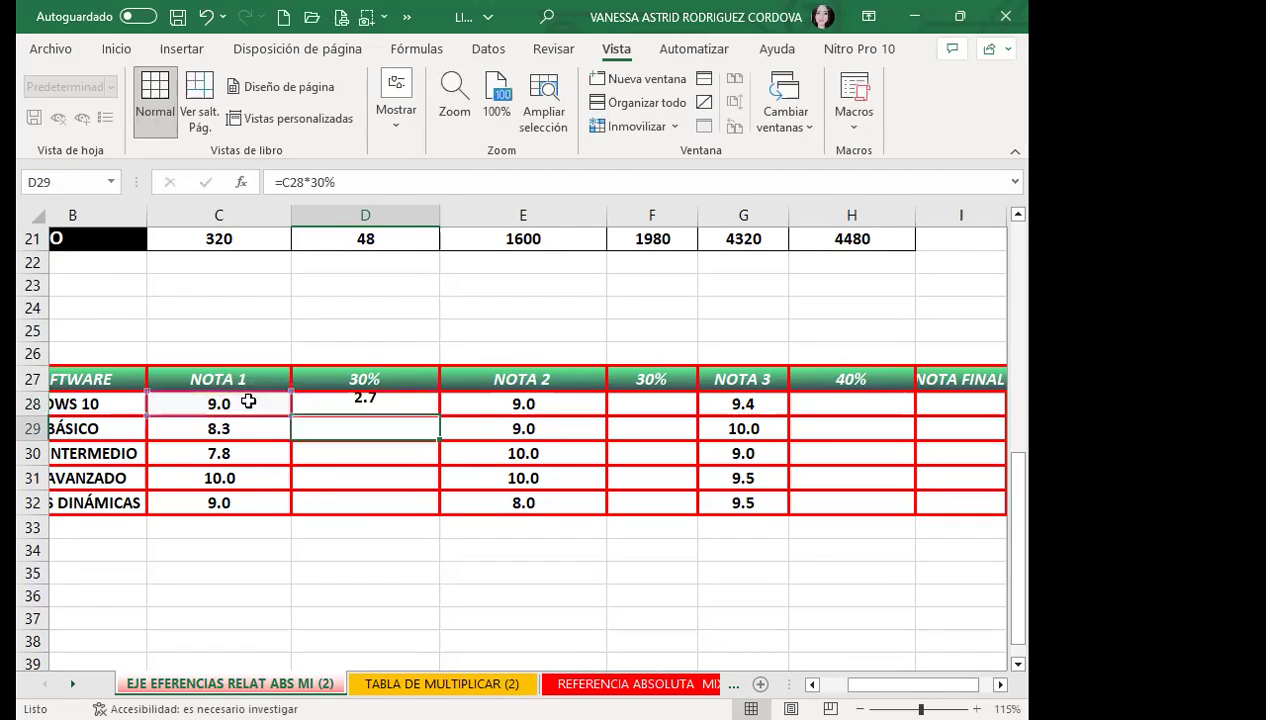
pyautogui.click(386, 407)
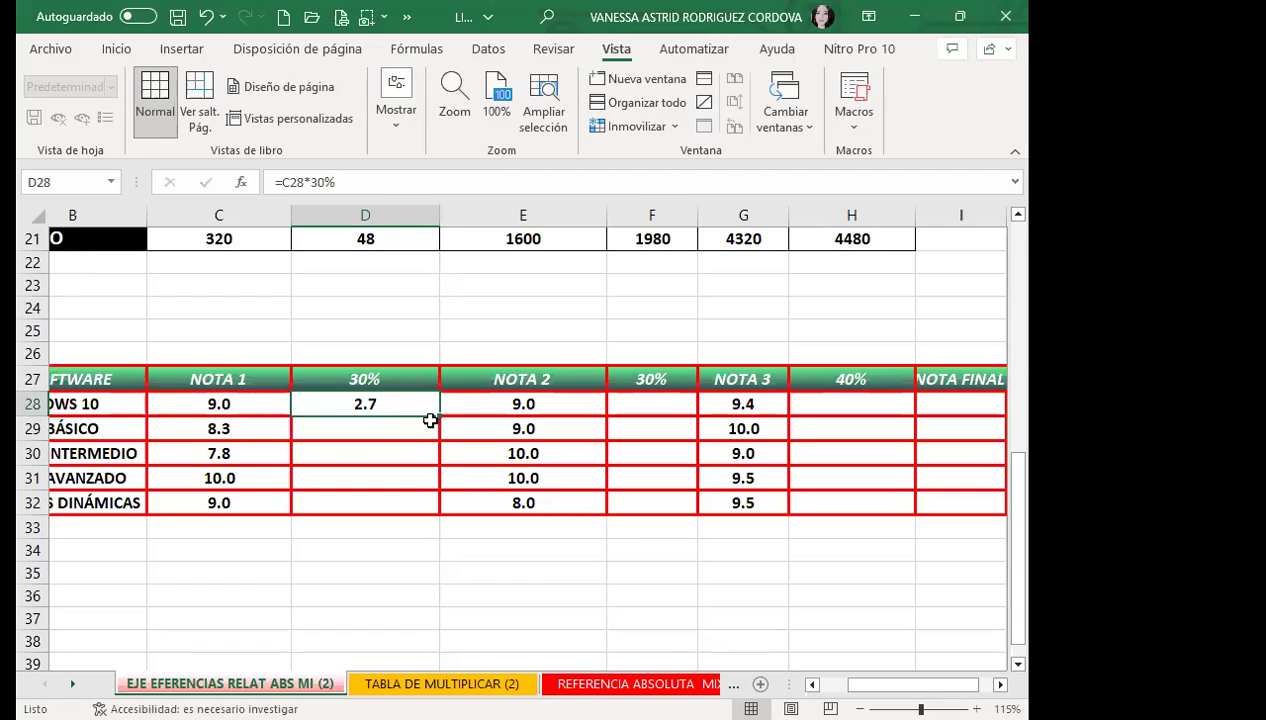
pyautogui.moveTo(437, 415); pyautogui.dragTo(438, 510)
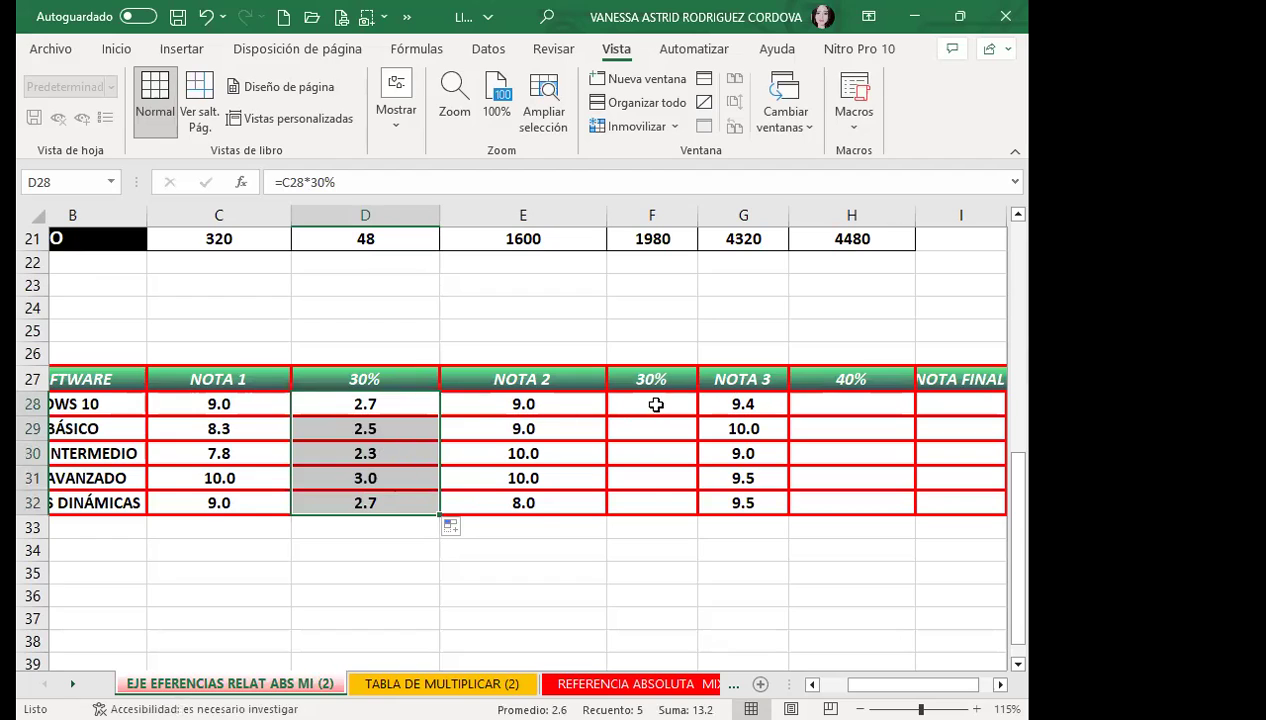
pyautogui.click(655, 404)
# Step: Enter =E28*$F$27 in F28 and fill it down to F32
pyautogui.write('=')
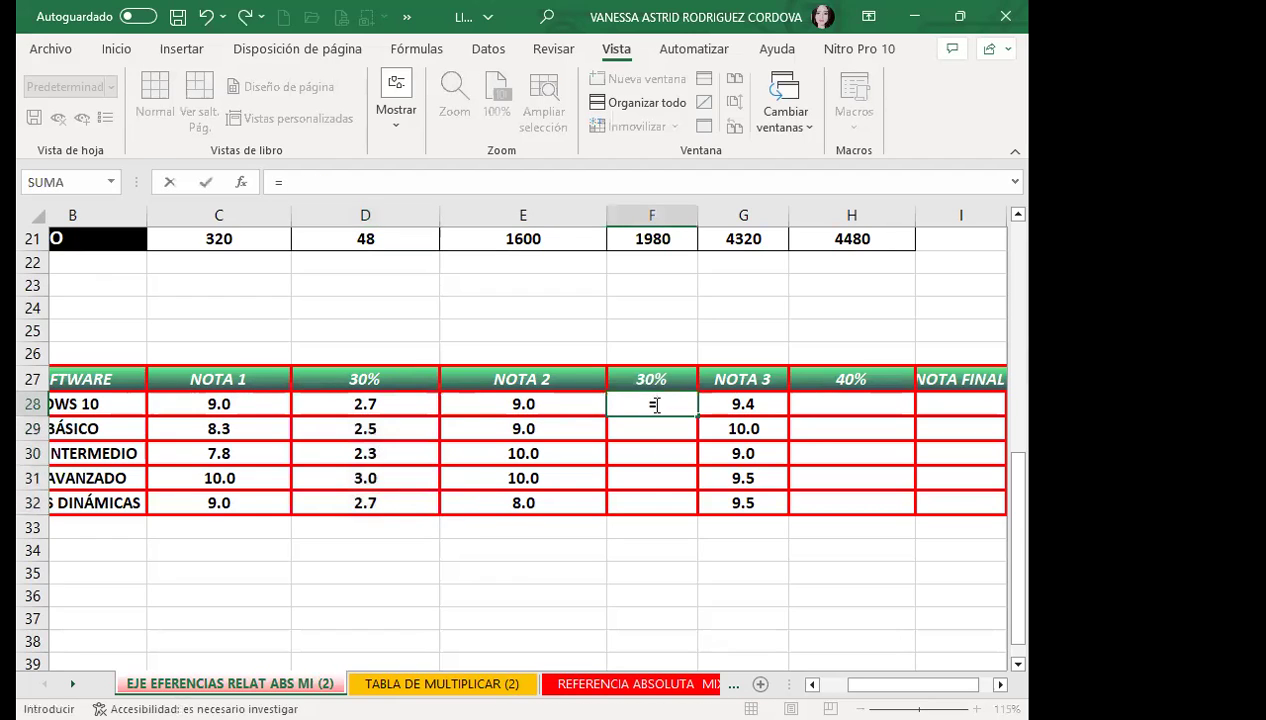
pyautogui.click(554, 408)
pyautogui.write('*')
pyautogui.click(646, 376)
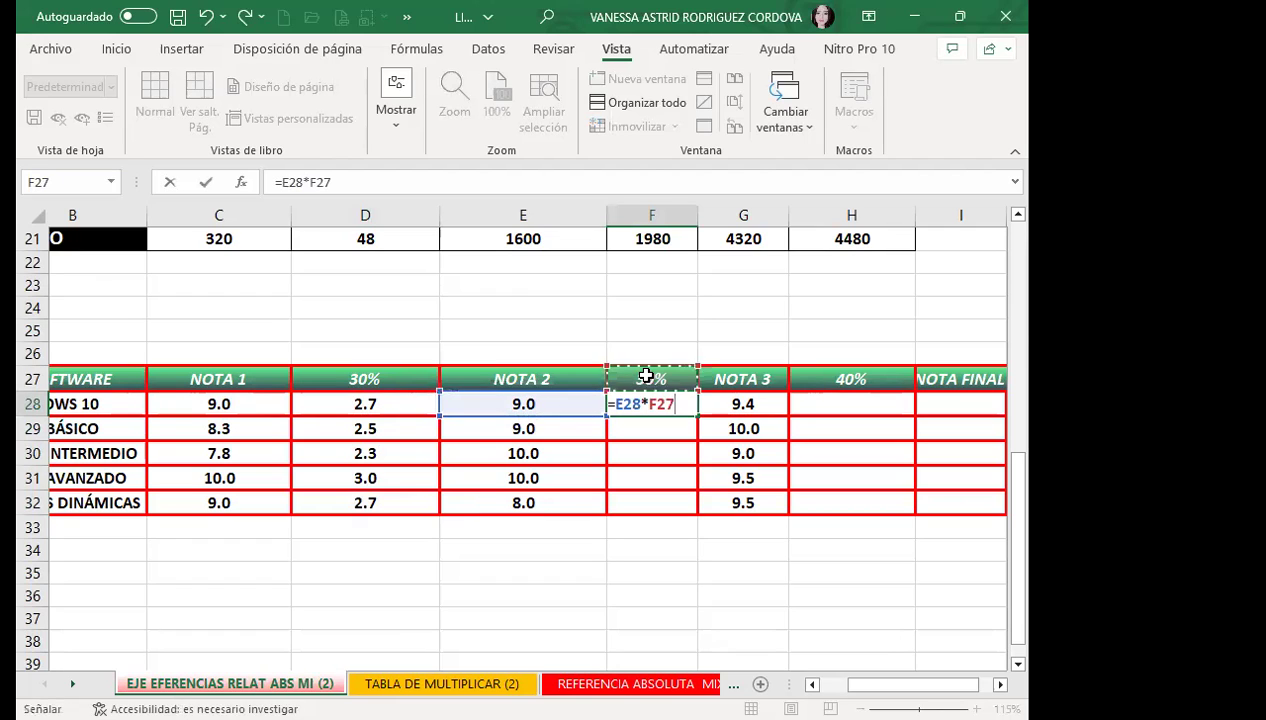
pyautogui.press('F4')
pyautogui.press('Return')
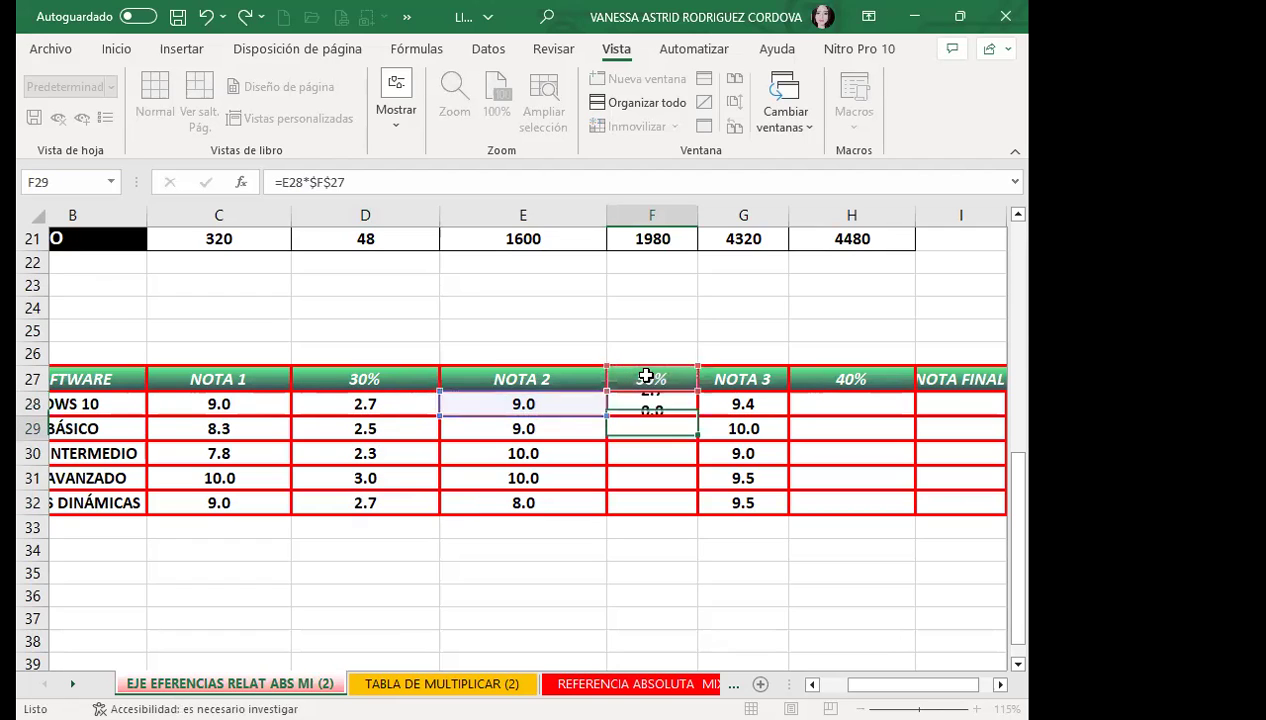
pyautogui.click(665, 404)
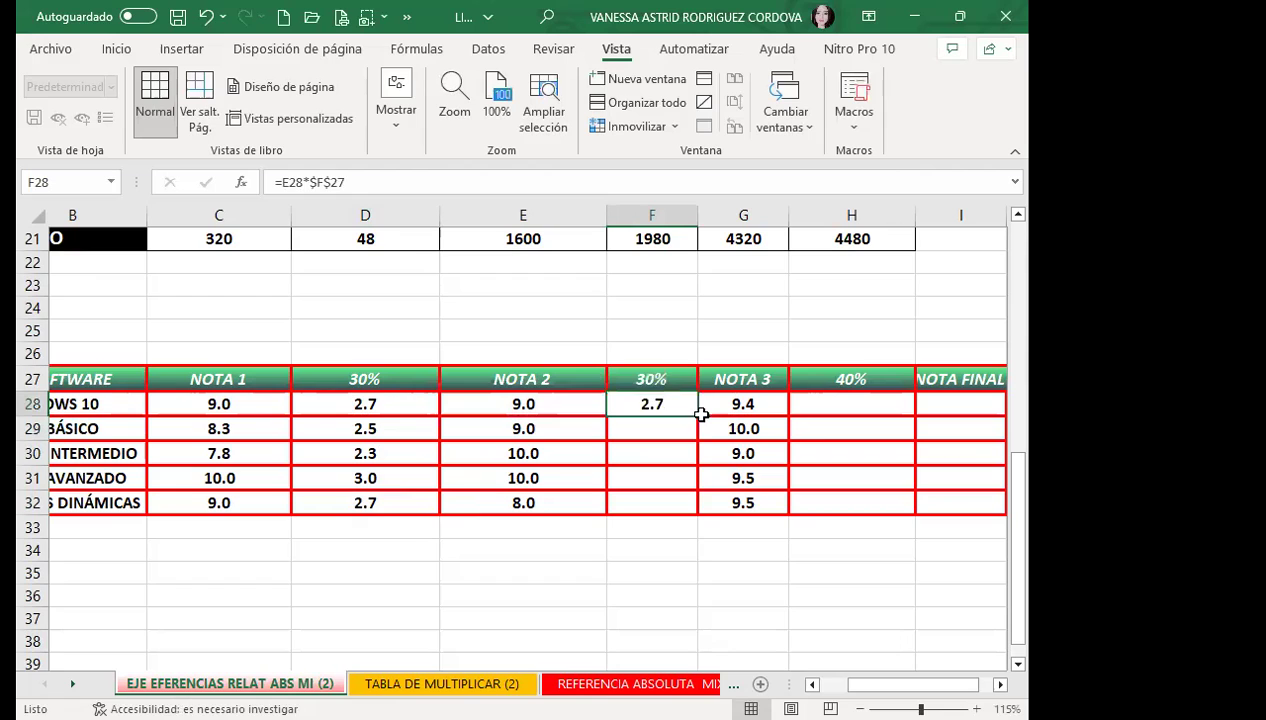
pyautogui.moveTo(698, 416); pyautogui.dragTo(703, 519)
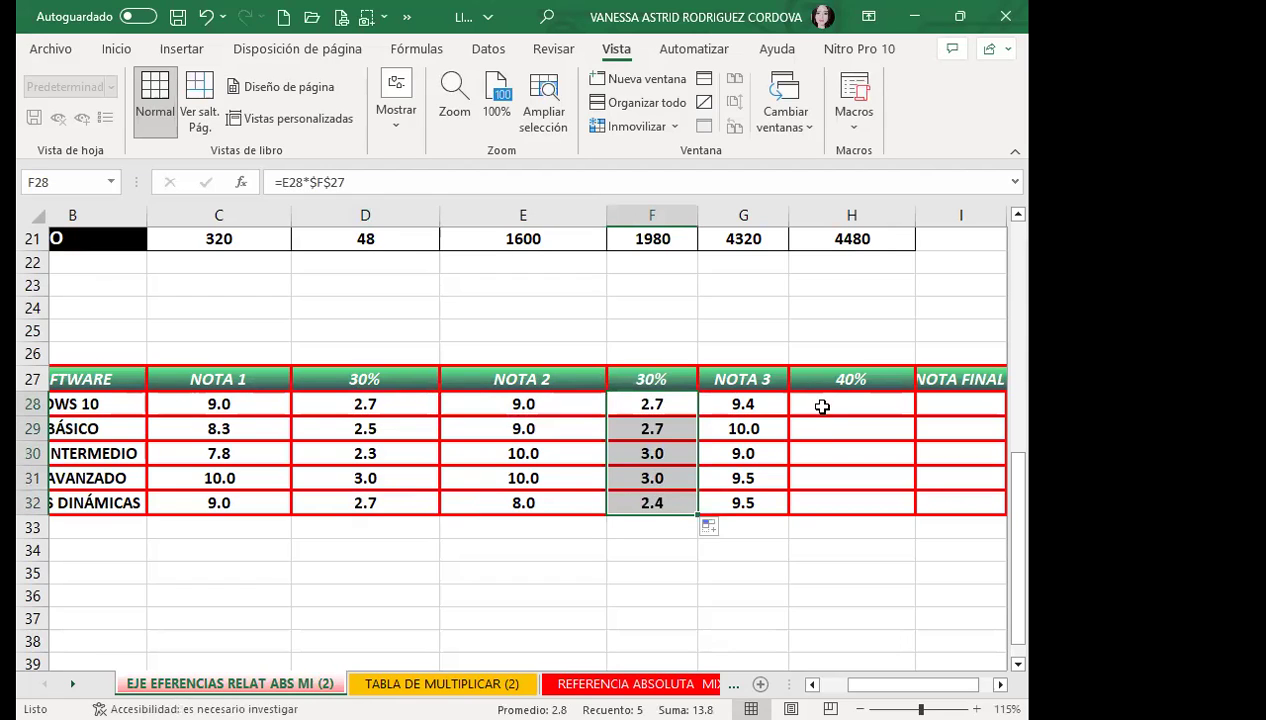
# Step: Enter =G28*H$27 in H28 and fill it down to H32, giving 3.8, 4.0, 3.6, 3.8, 3.8
pyautogui.click(822, 406)
pyautogui.write('=')
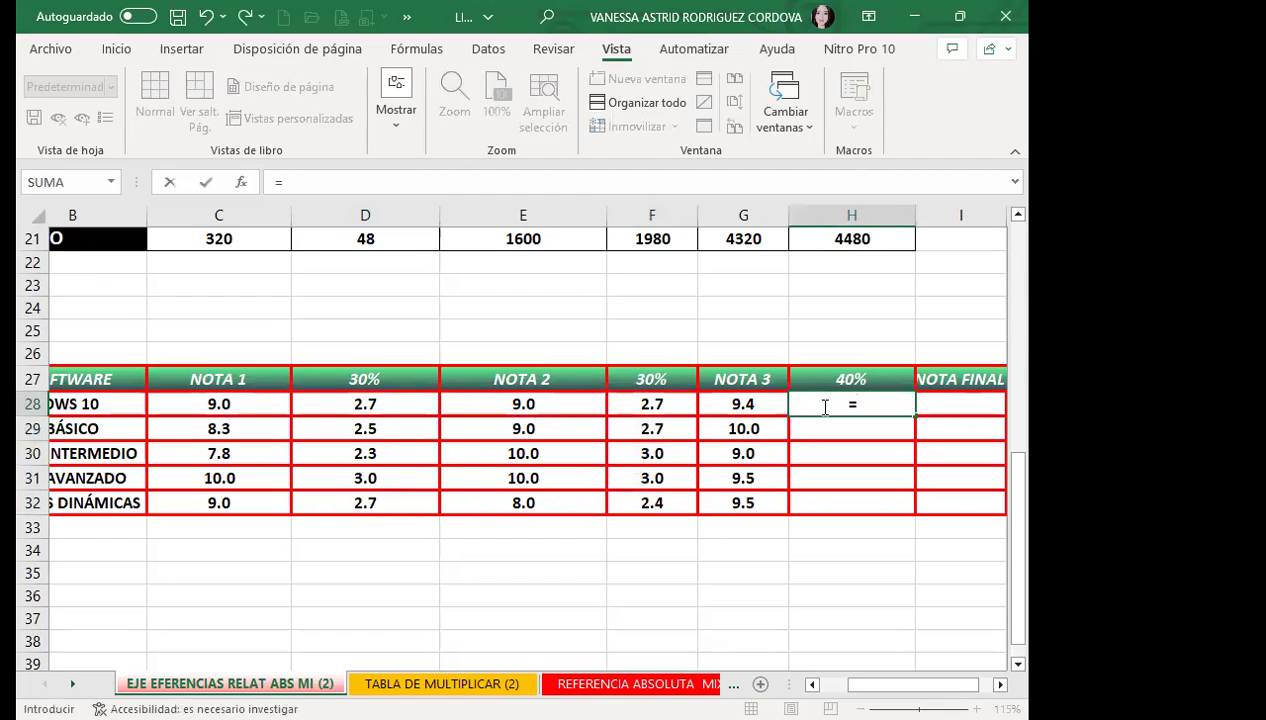
pyautogui.click(742, 404)
pyautogui.write('*')
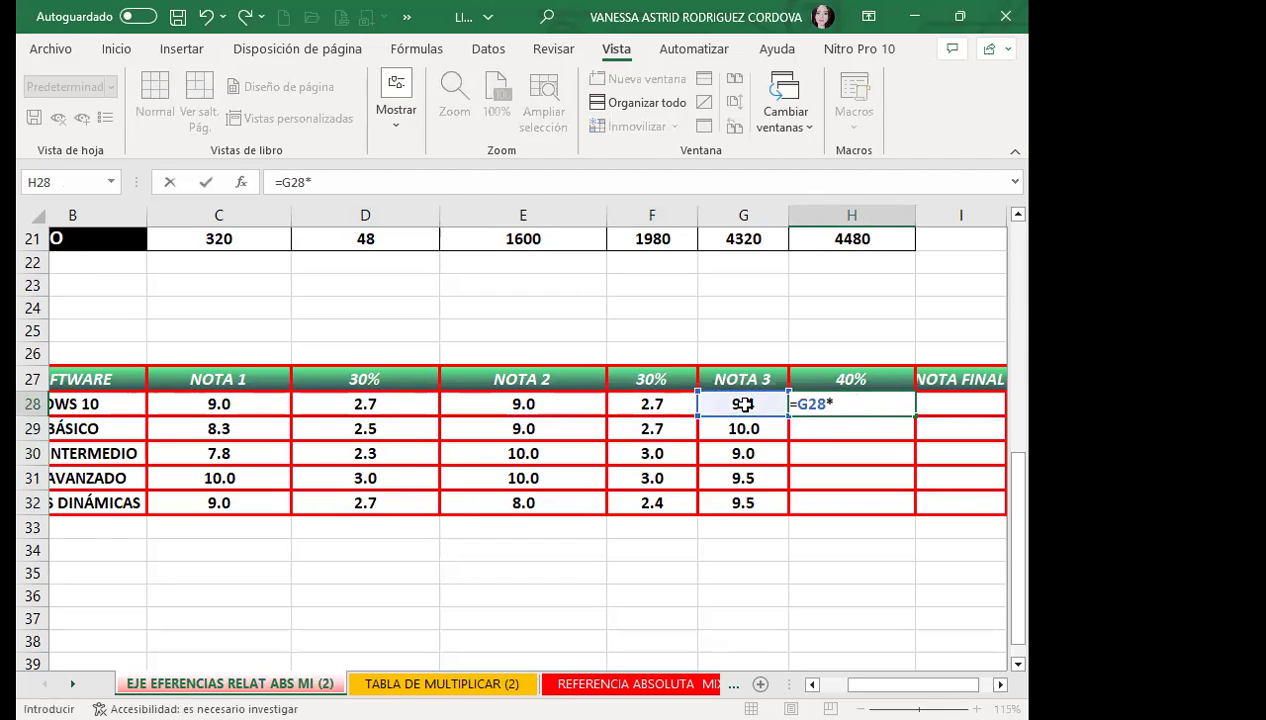
pyautogui.click(860, 372)
pyautogui.press('F4')
pyautogui.press('F4')
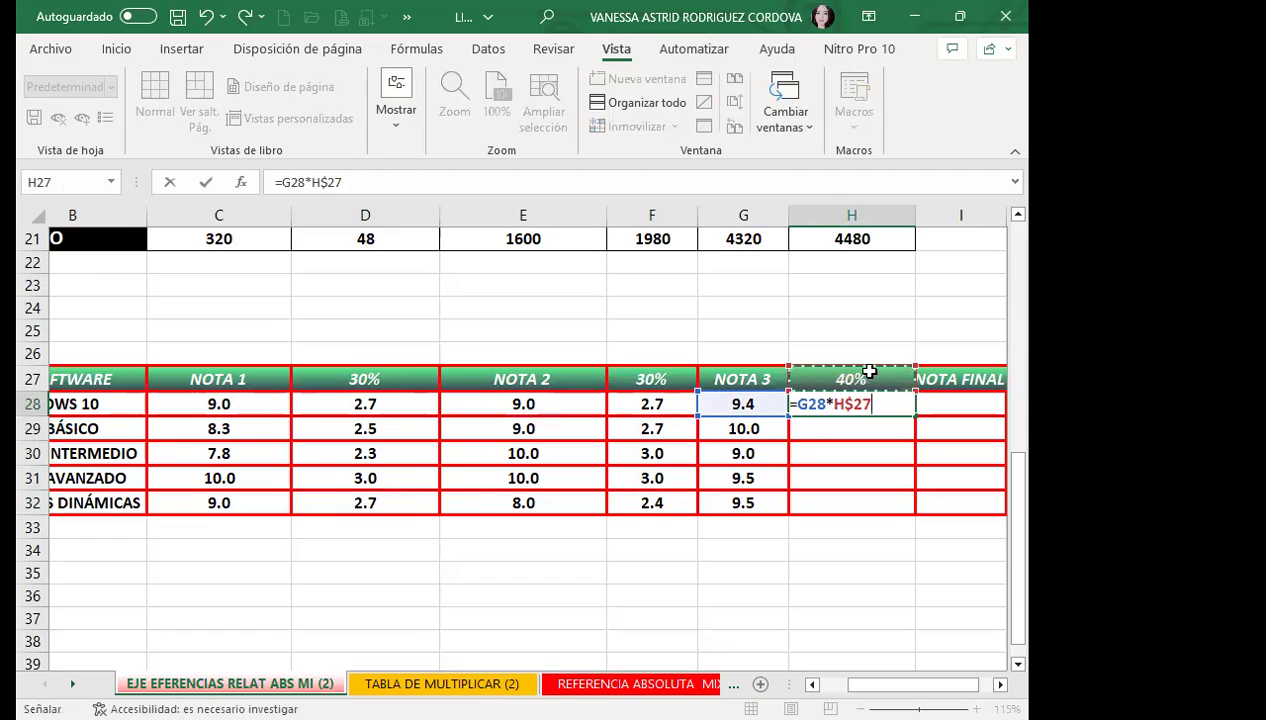
pyautogui.press('Return')
pyautogui.click(885, 405)
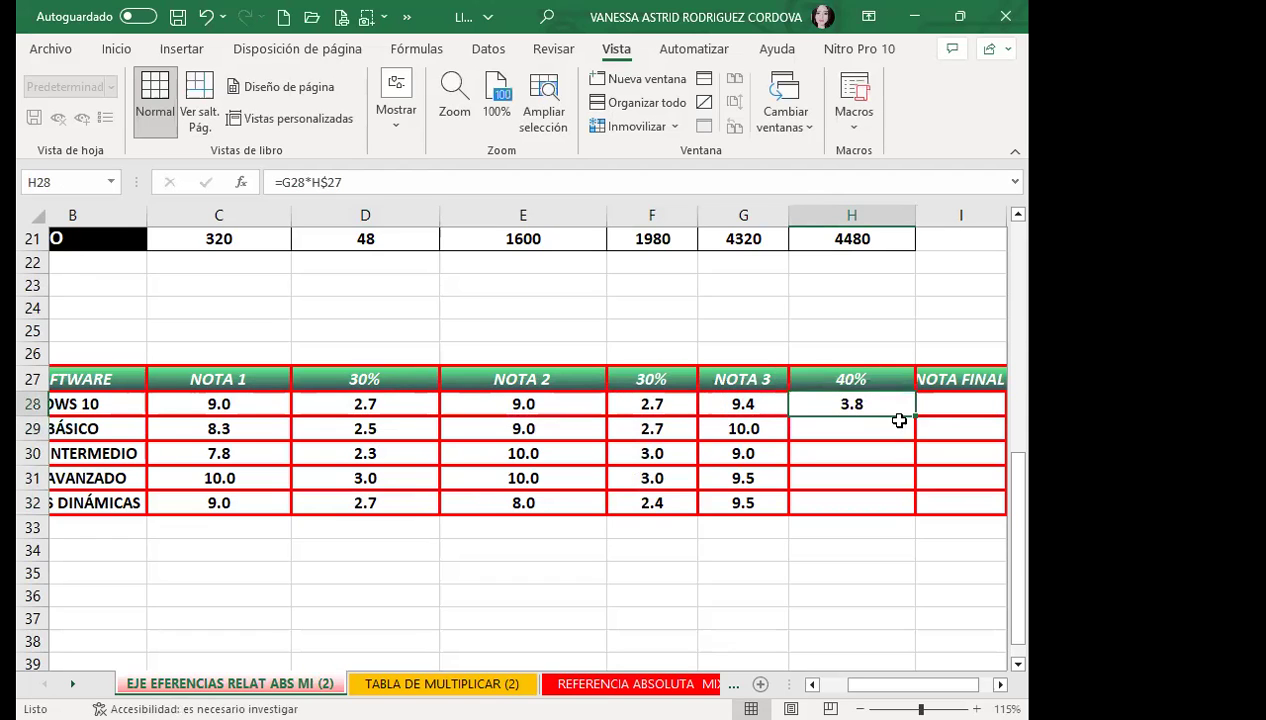
pyautogui.moveTo(916, 415); pyautogui.dragTo(905, 505)
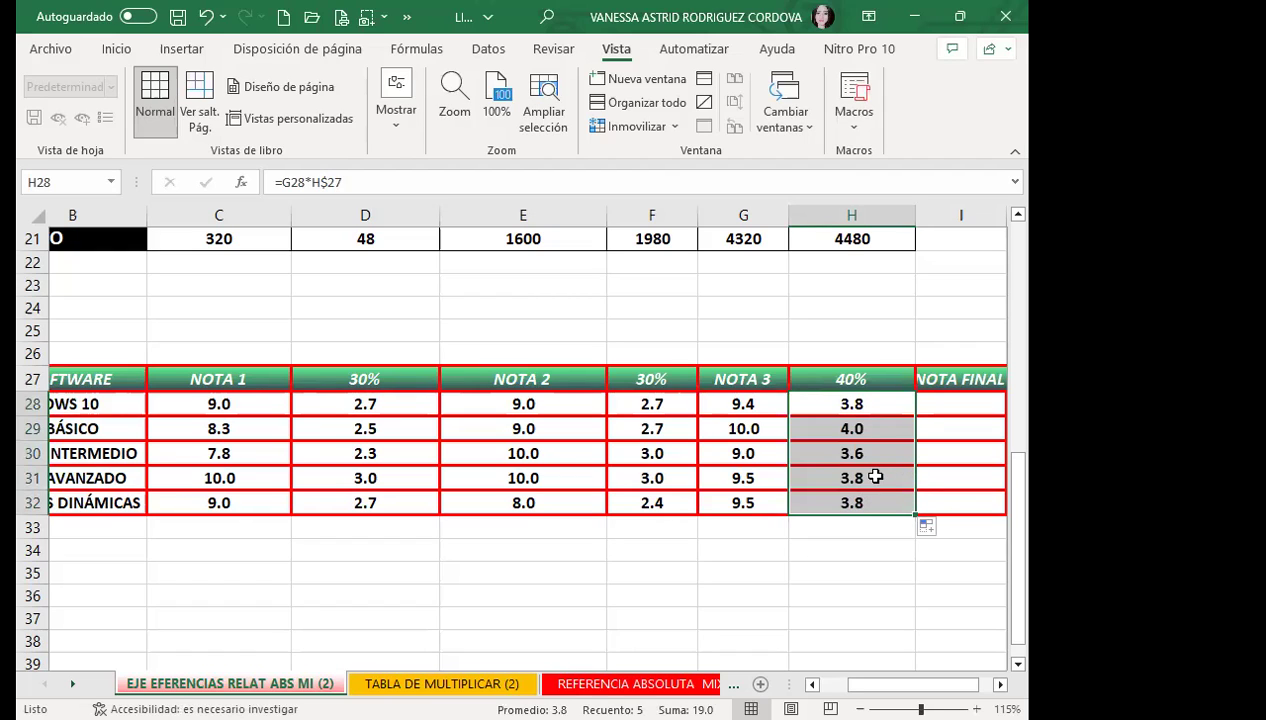
pyautogui.click(865, 478)
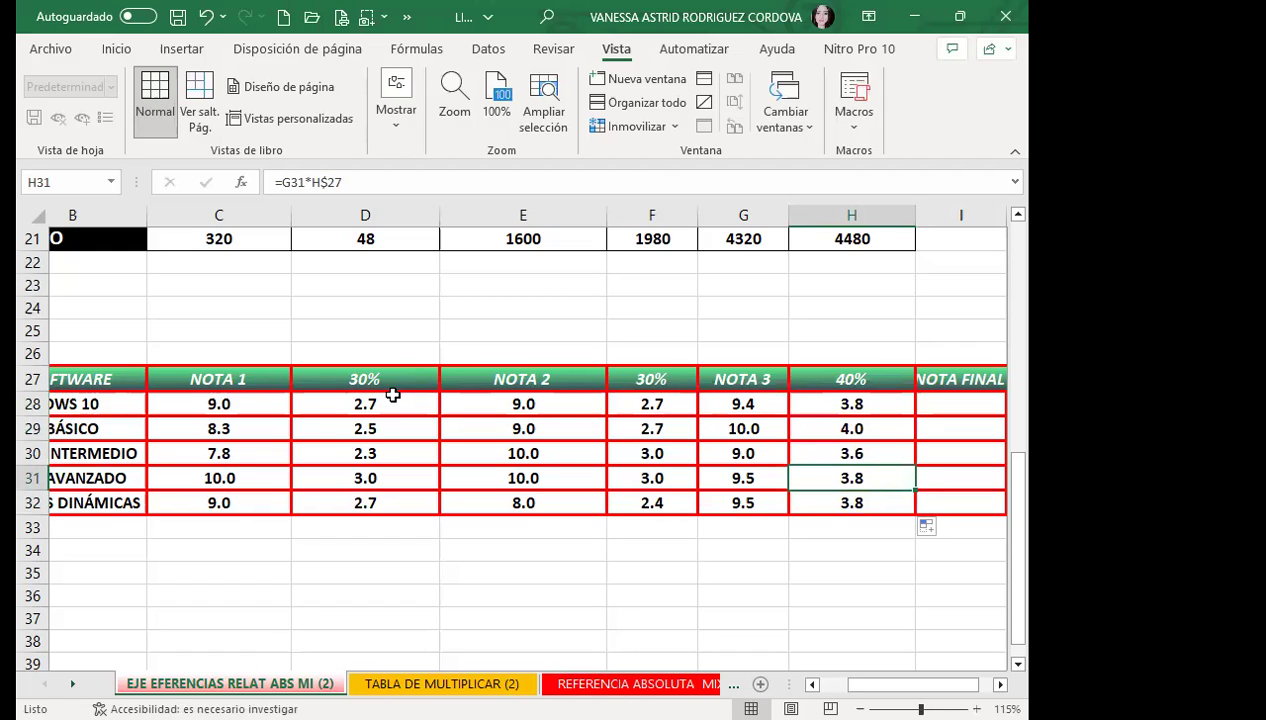
# Step: Inspect the weighted formulas in D28, F28 and H28
pyautogui.click(390, 398)
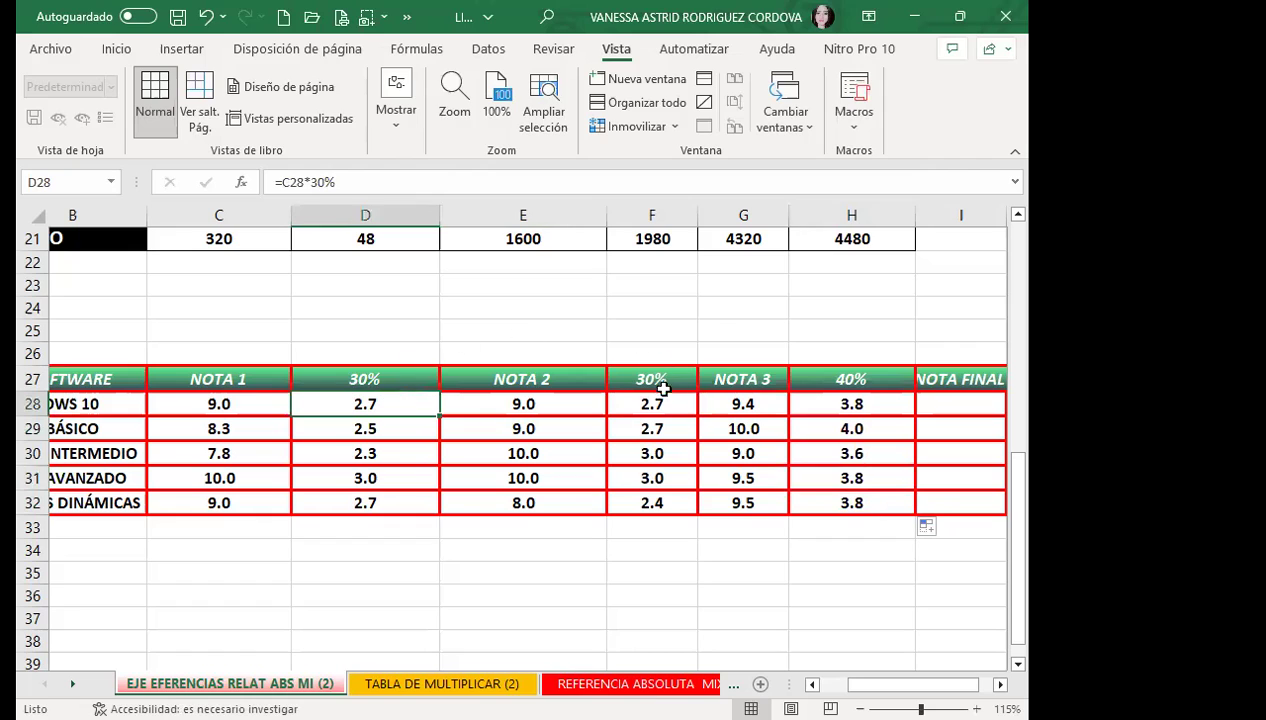
pyautogui.click(655, 398)
pyautogui.click(879, 406)
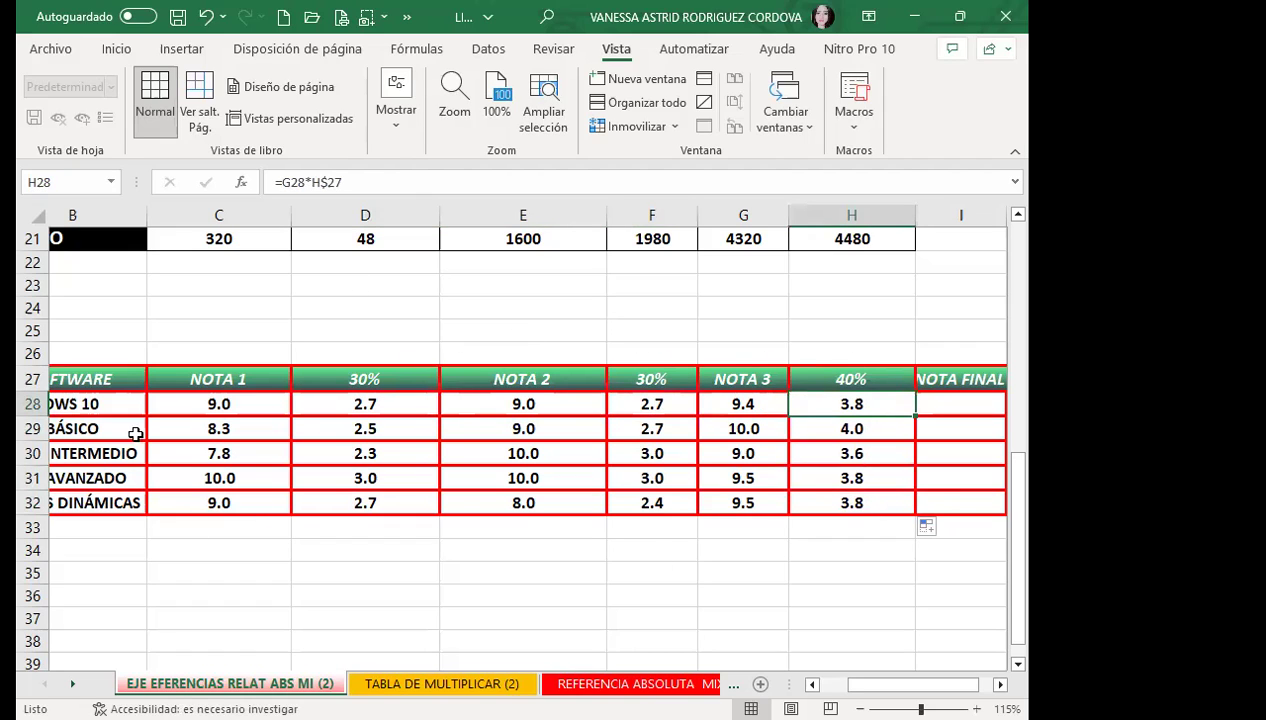
# Step: Change the D27 weight to 40% and confirm D28 still uses a fixed 30%
pyautogui.click(358, 376)
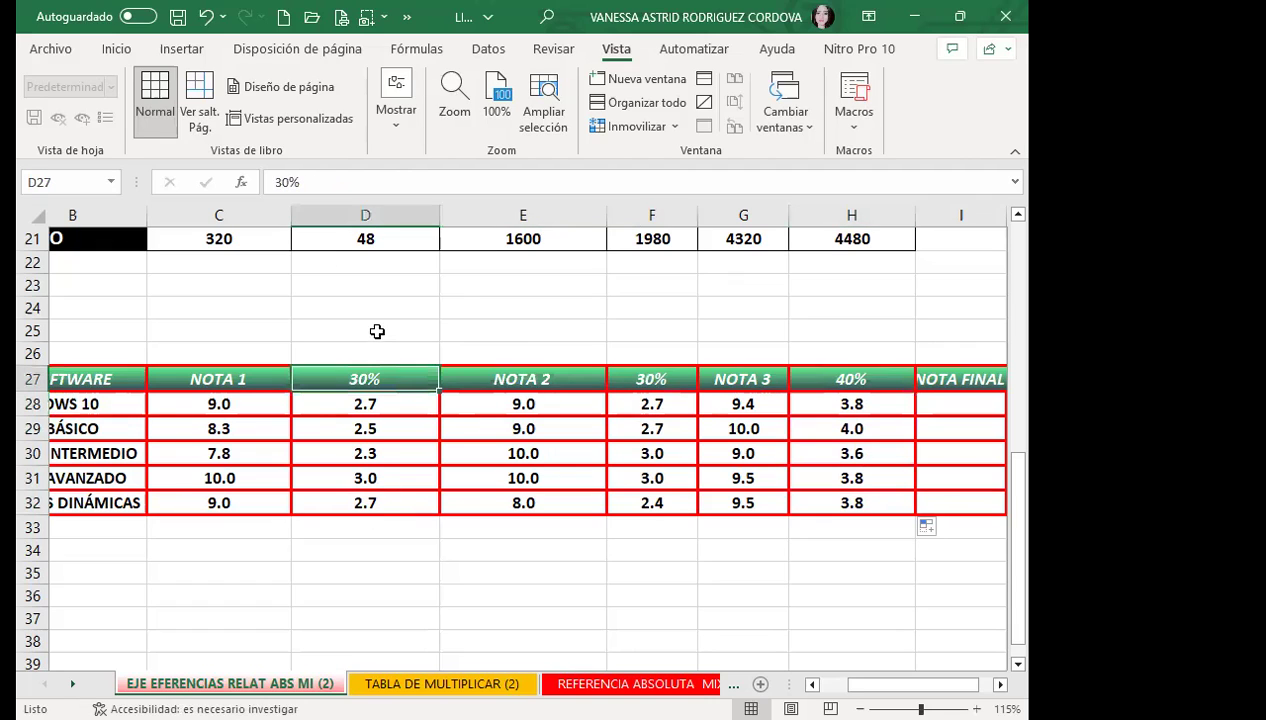
pyautogui.doubleClick(358, 376)
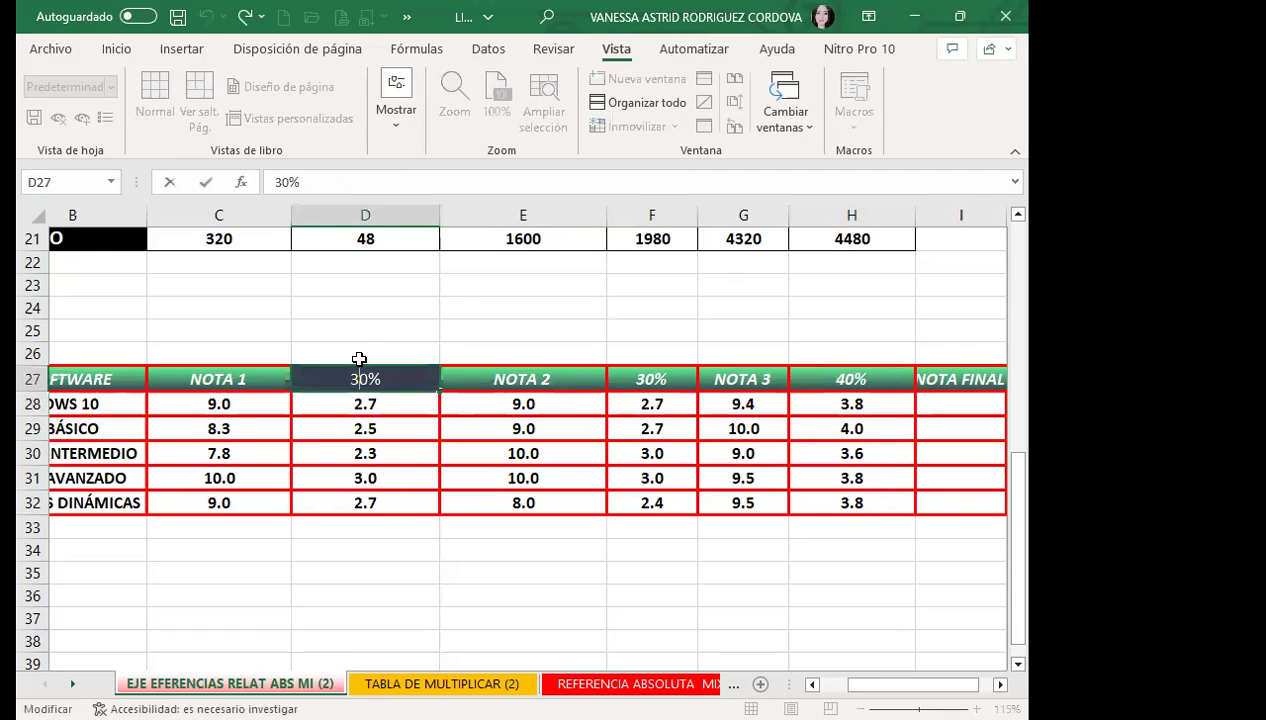
pyautogui.press('BackSpace')
pyautogui.write('4')
pyautogui.press('Return')
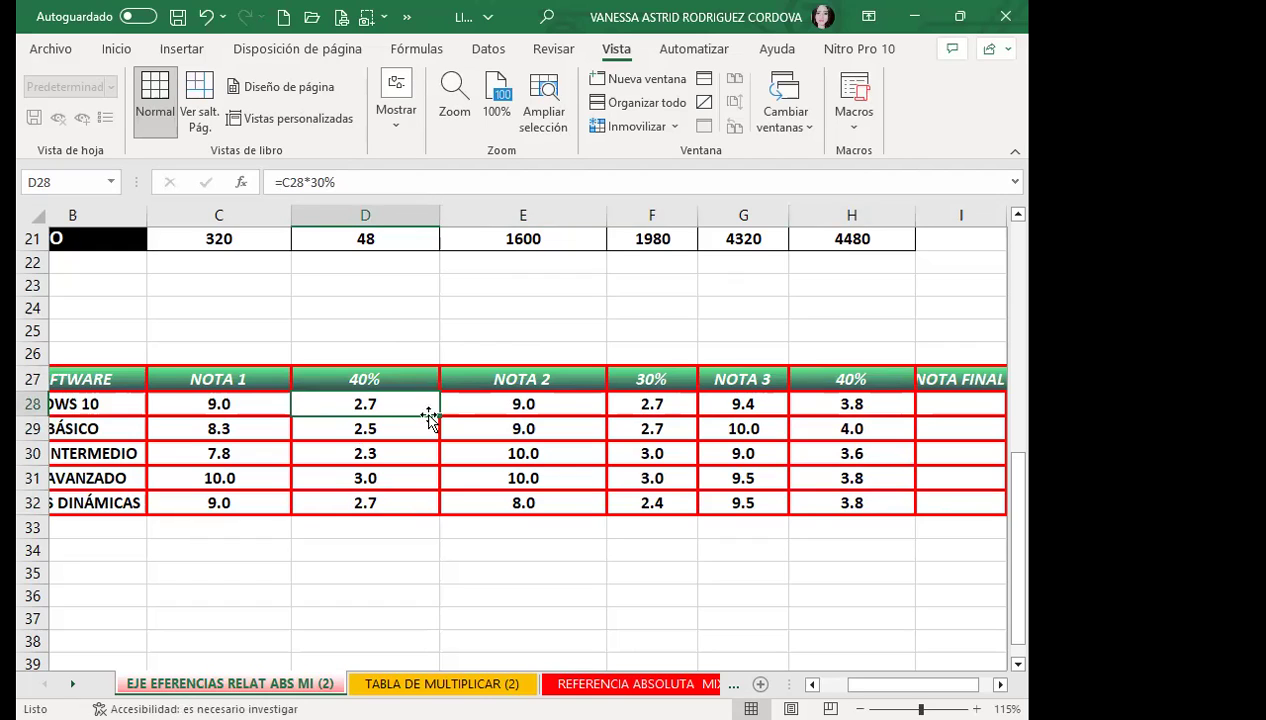
pyautogui.click(410, 378)
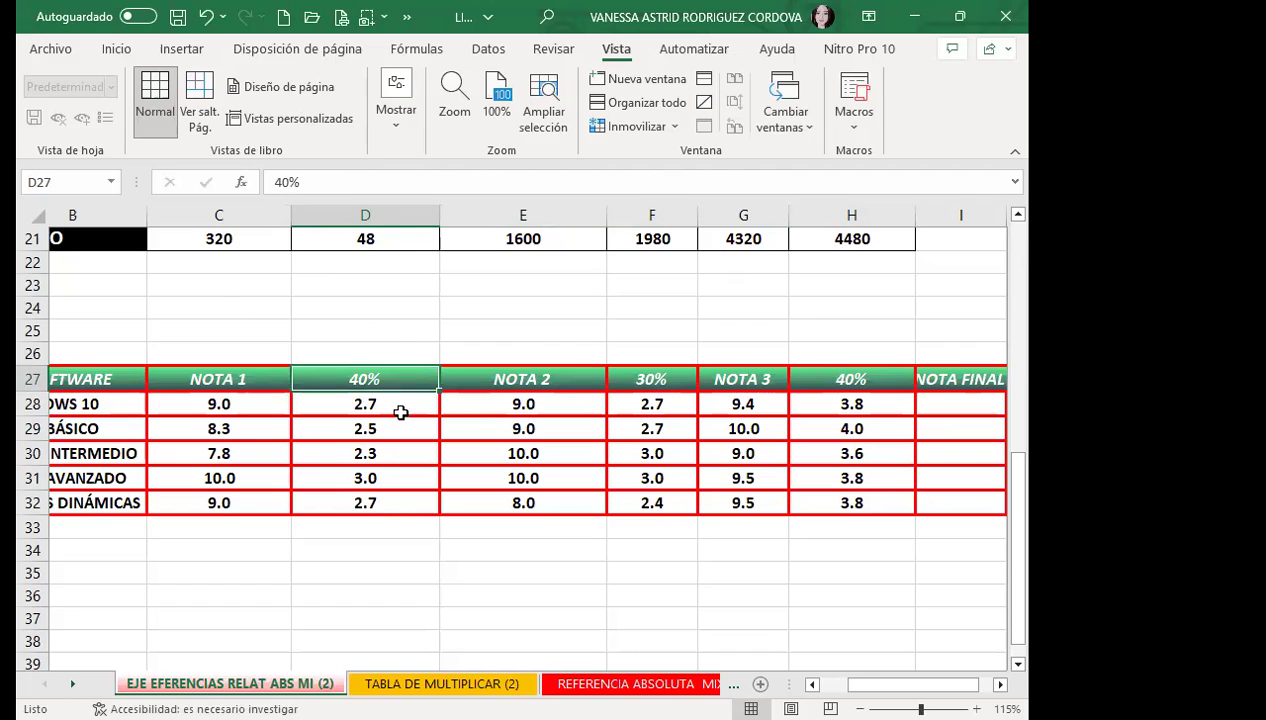
pyautogui.click(400, 412)
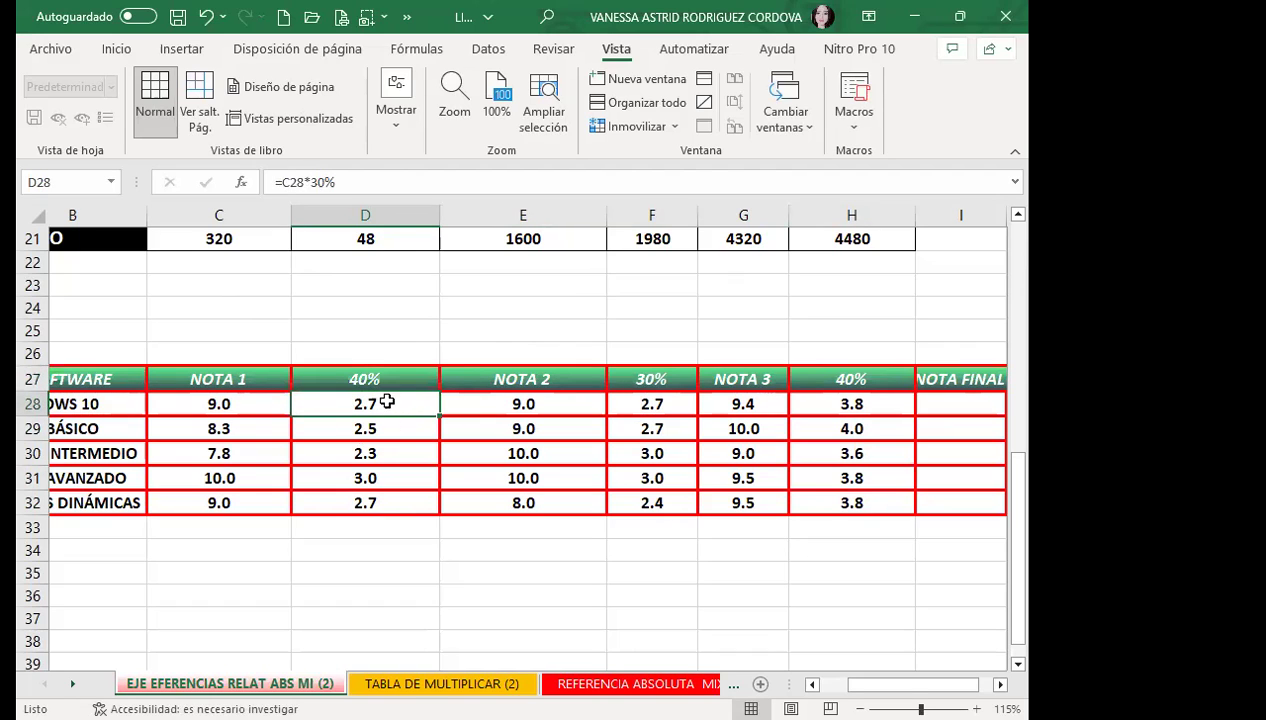
# Step: Change the H27 weight to 30% so column H recalculates to 2.8, 3.0, 2.7, 2.9, 2.9
pyautogui.click(843, 376)
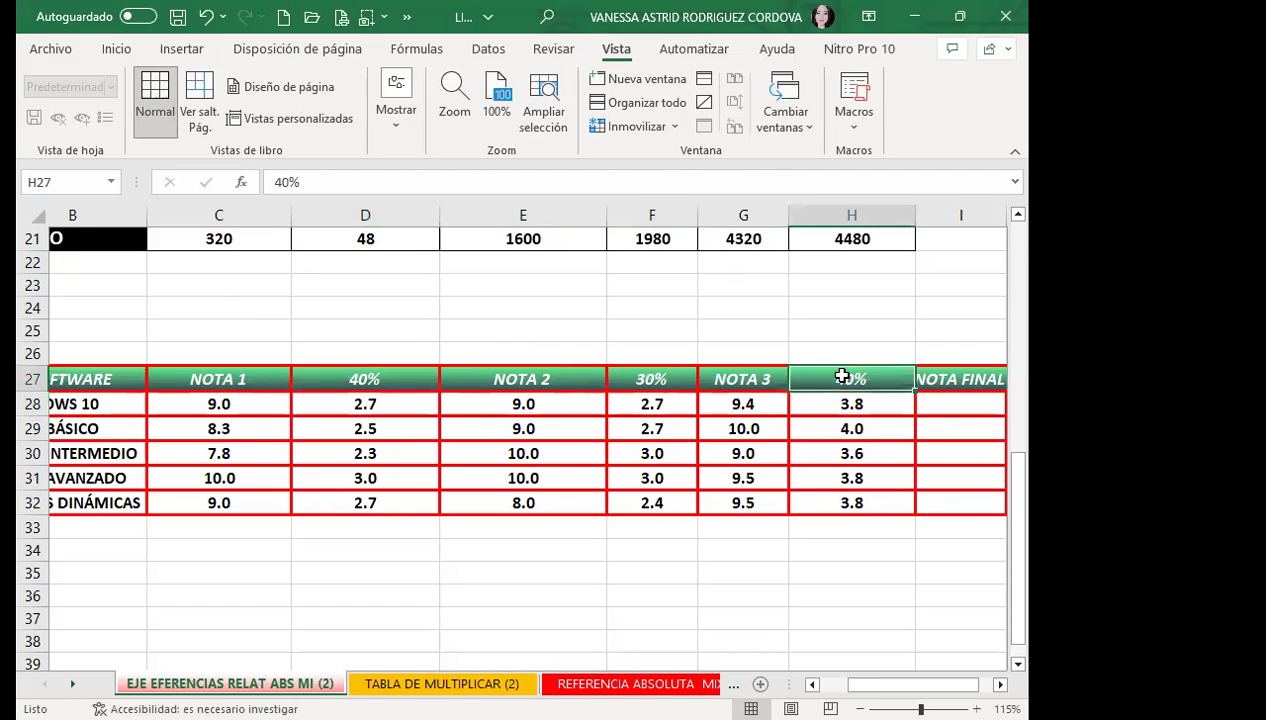
pyautogui.doubleClick(843, 376)
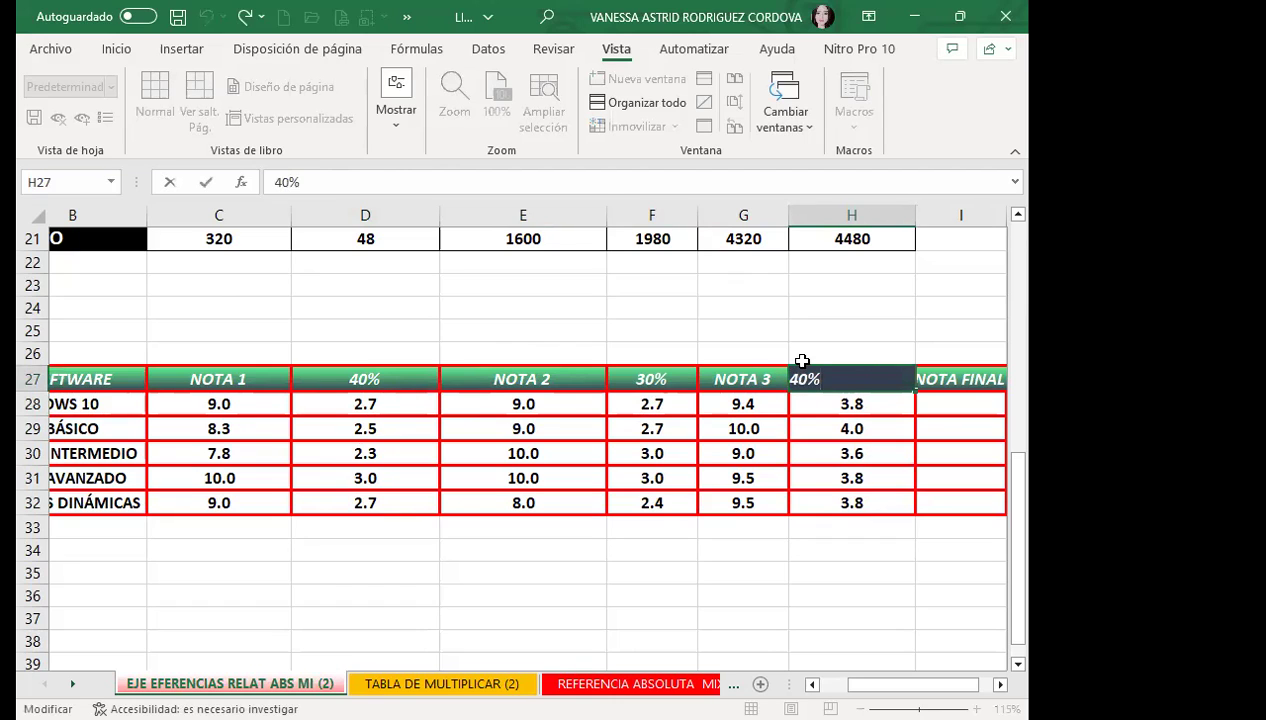
pyautogui.press('BackSpace')
pyautogui.write('3')
pyautogui.press('Return')
pyautogui.click(885, 510)
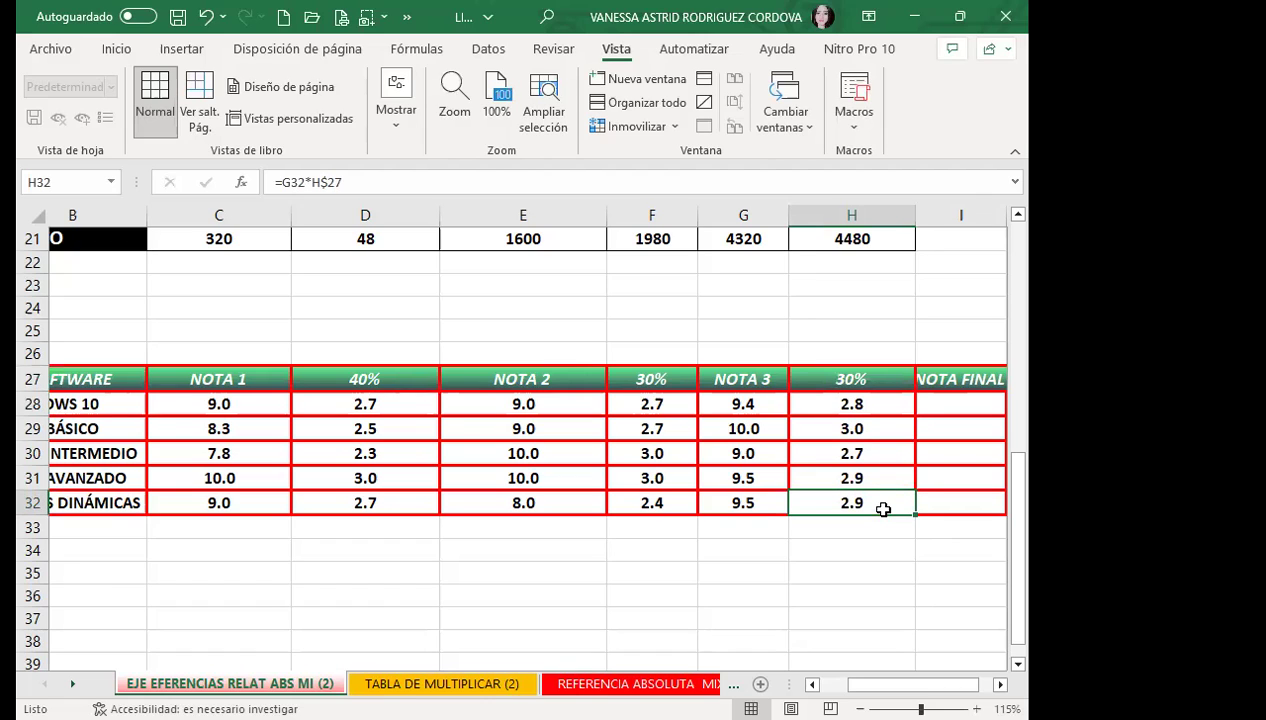
pyautogui.doubleClick(575, 369)
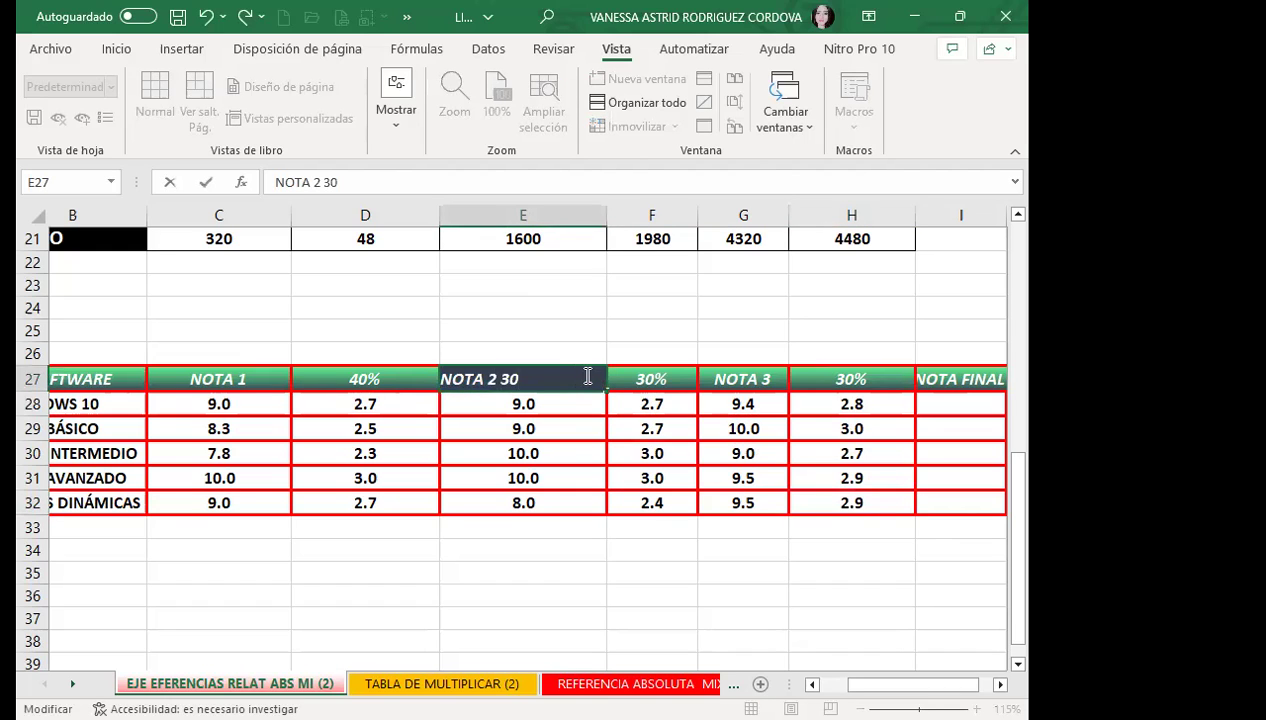
# Step: Edit the E27 header to read 'NOTA 2 30%', removing a stray $
pyautogui.write('$')
pyautogui.press('Return')
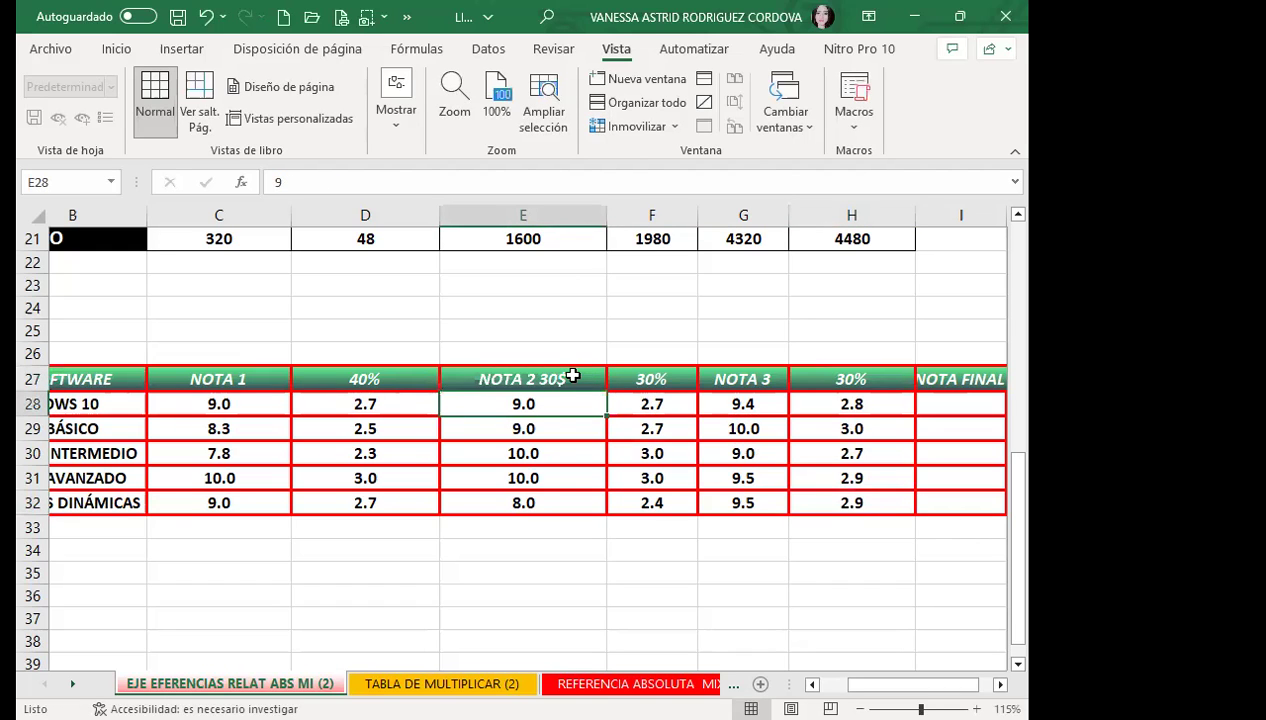
pyautogui.doubleClick(573, 377)
pyautogui.press('BackSpace')
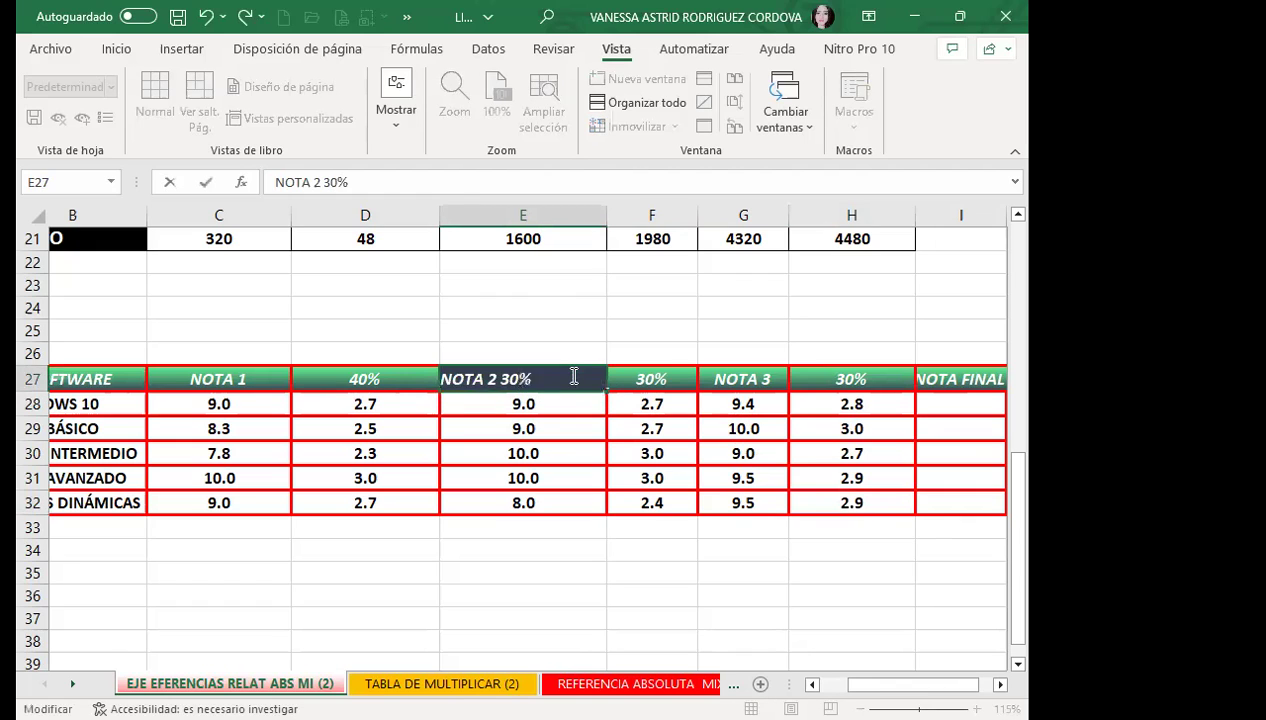
pyautogui.press('Return')
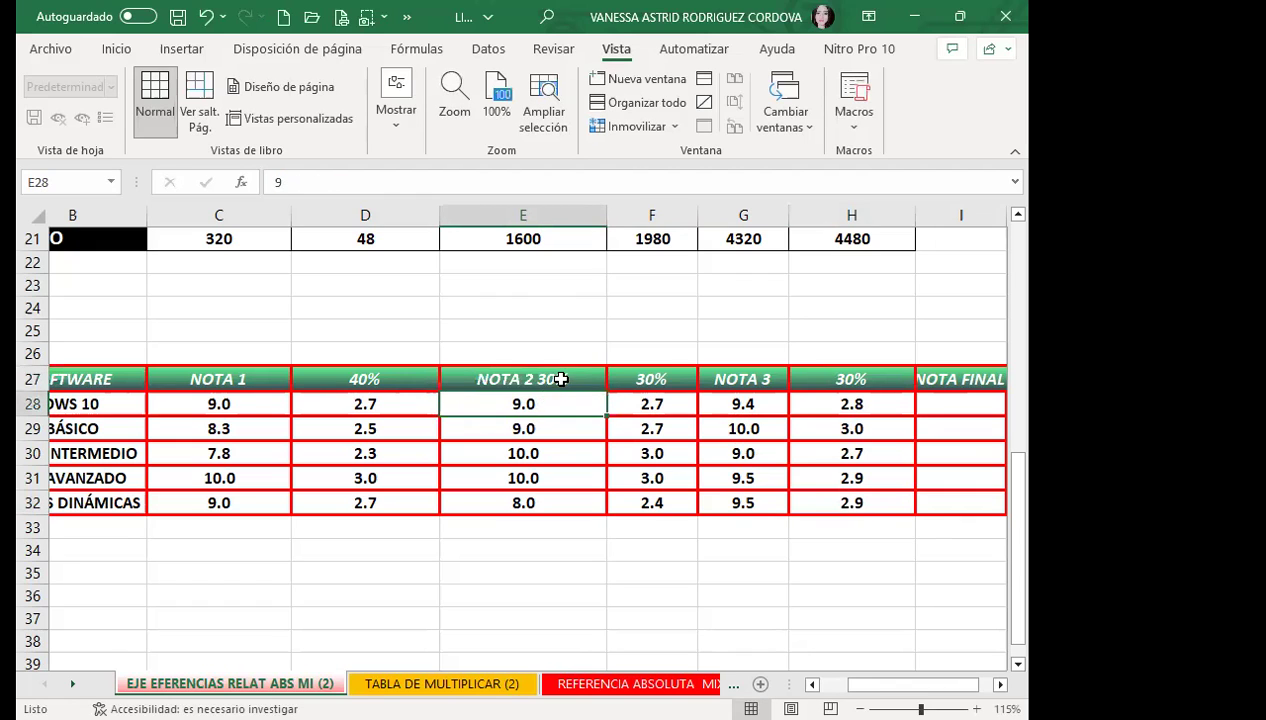
pyautogui.click(560, 376)
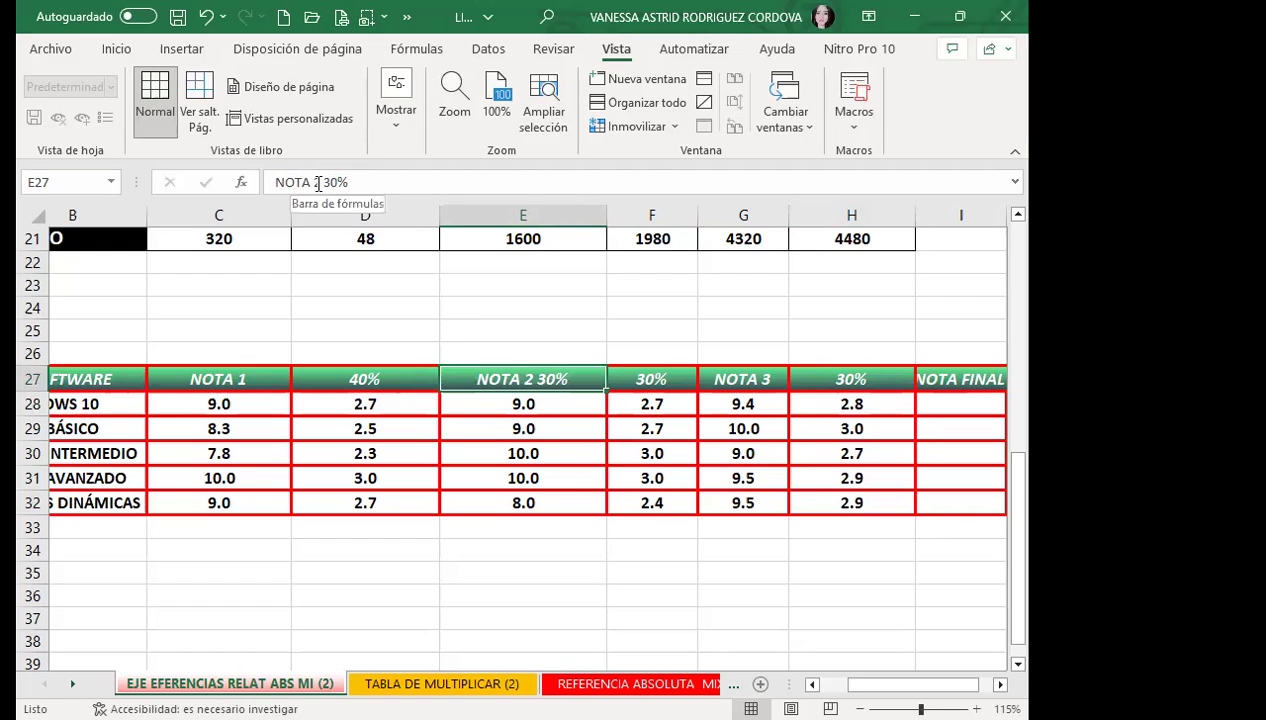
# Step: Undo the E27 header back to 'NOTA 2' and check D28's fixed =C28*30% formula
pyautogui.click(542, 399)
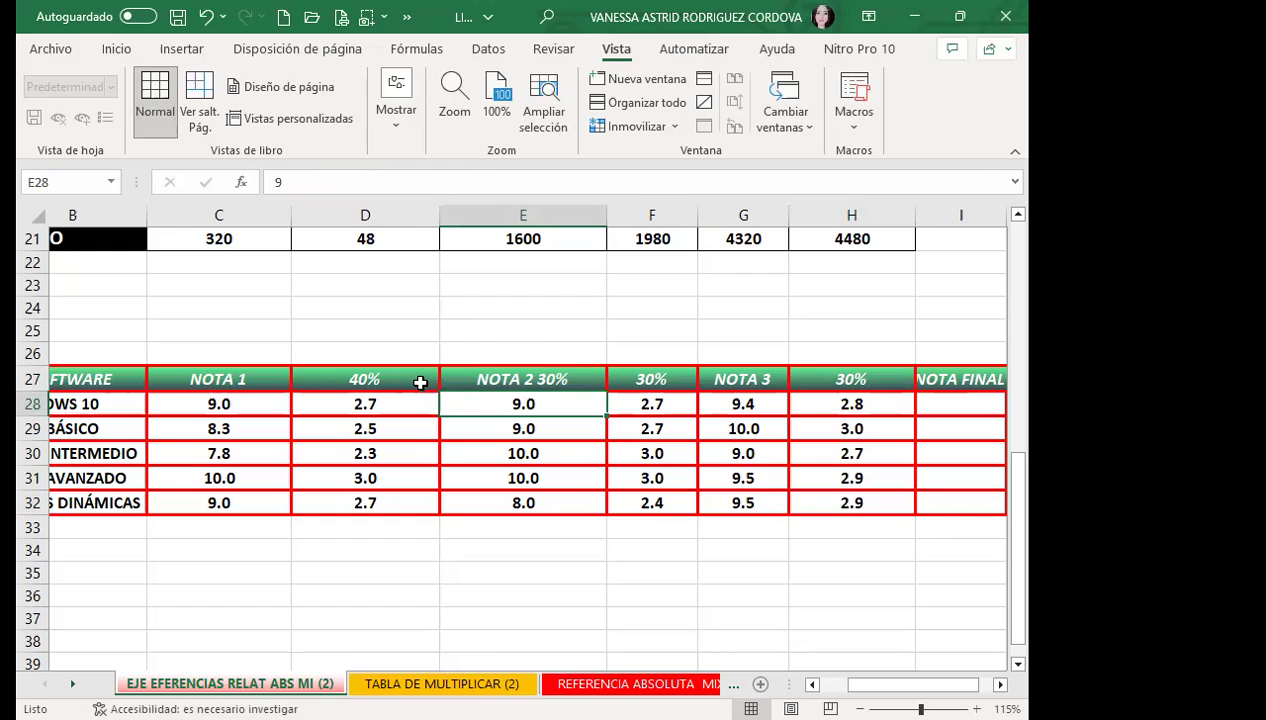
pyautogui.click(419, 380)
pyautogui.click(532, 383)
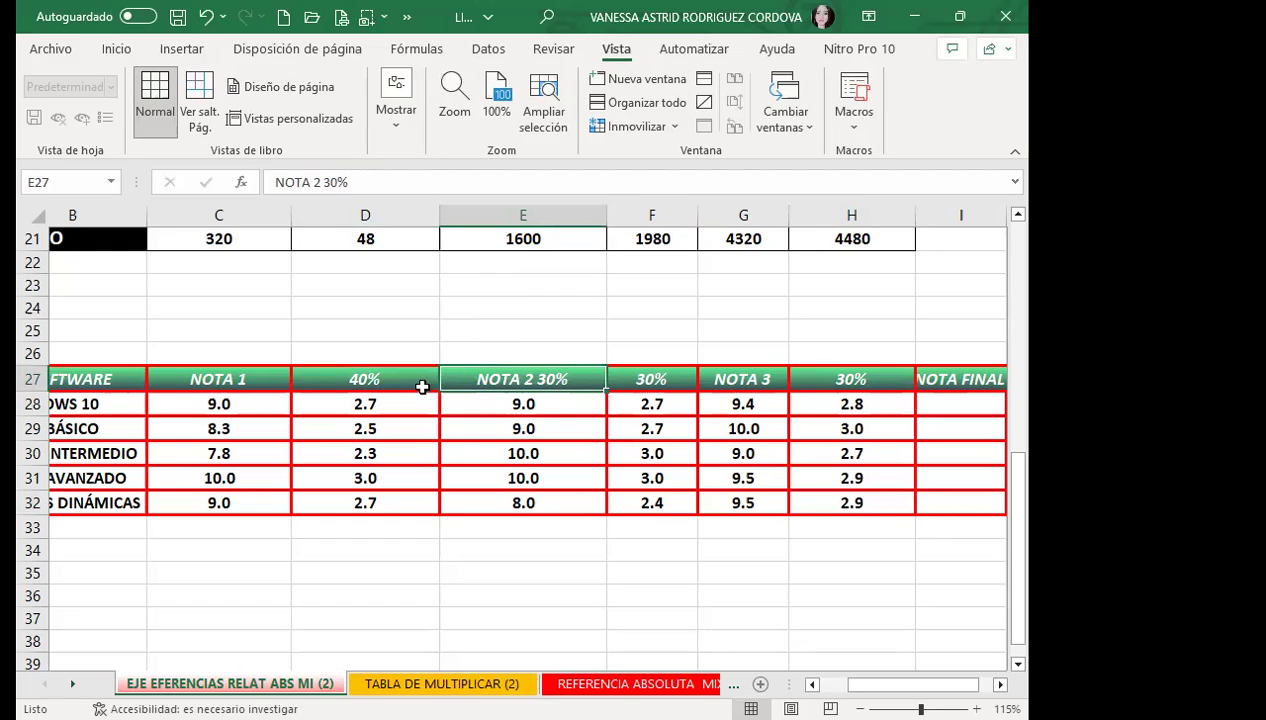
pyautogui.click(561, 399)
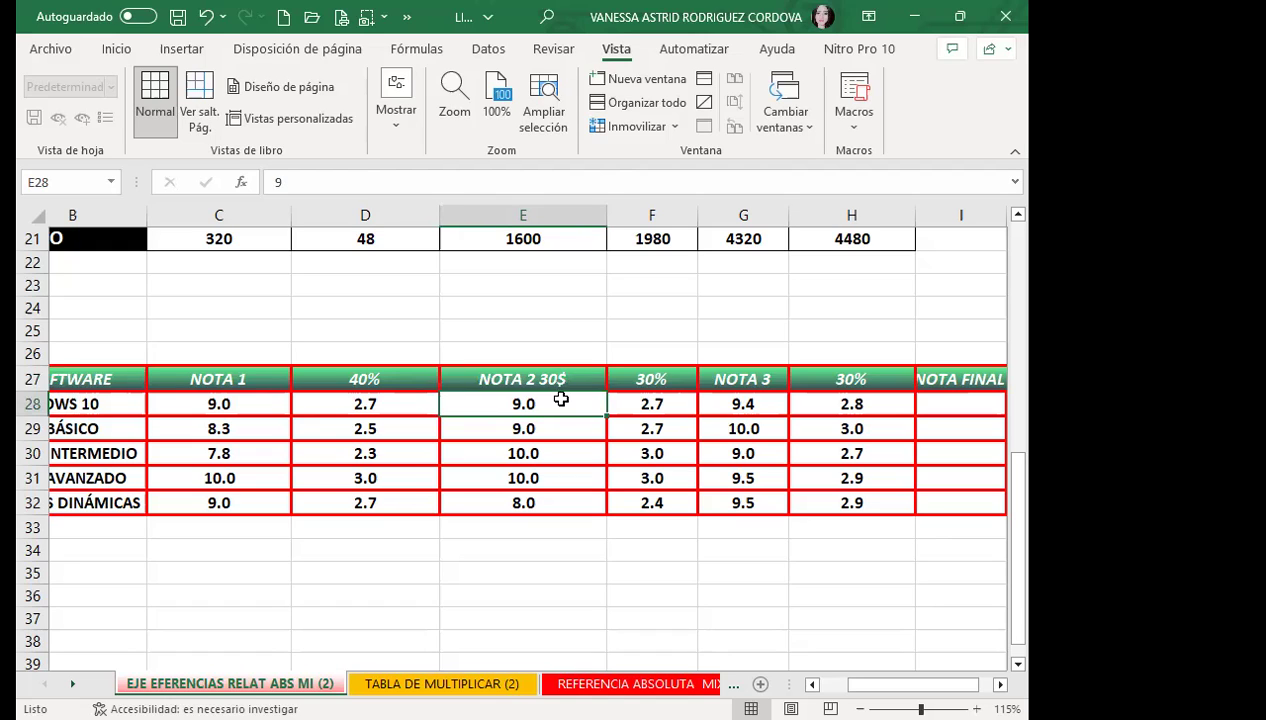
pyautogui.hotkey('ctrl', 'z')
pyautogui.hotkey('ctrl', 'z')
pyautogui.click(384, 379)
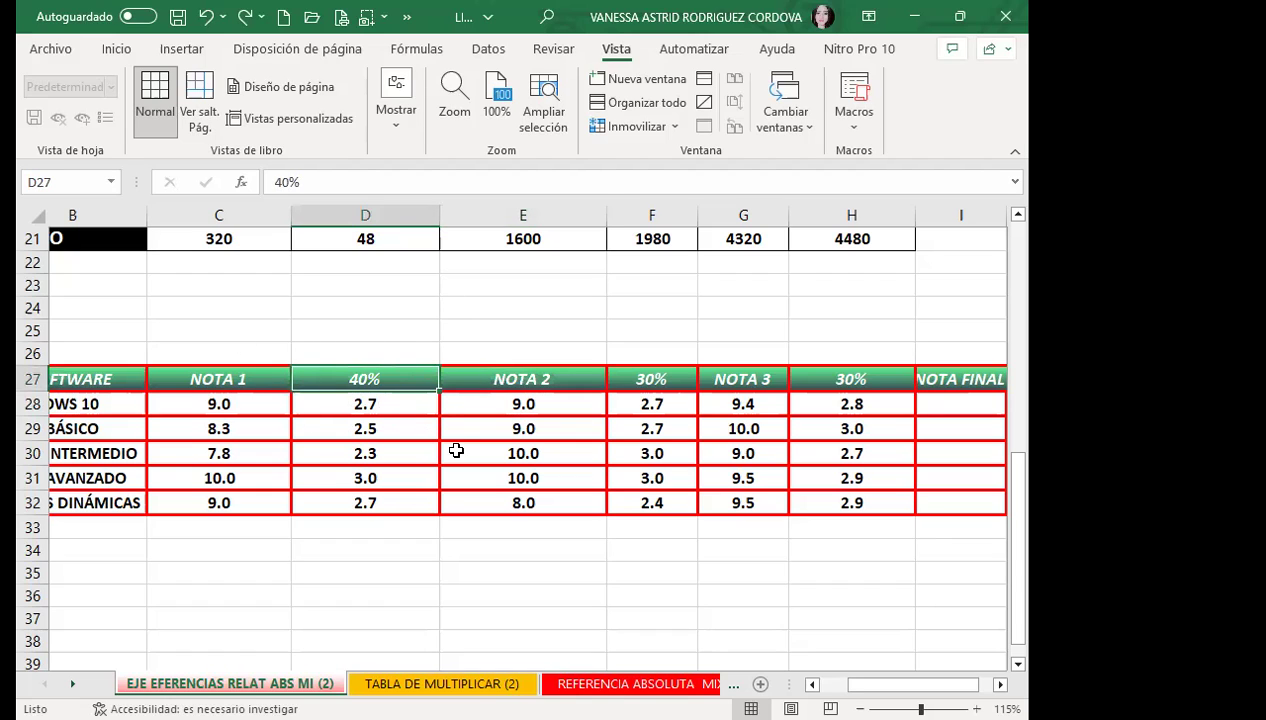
pyautogui.click(385, 406)
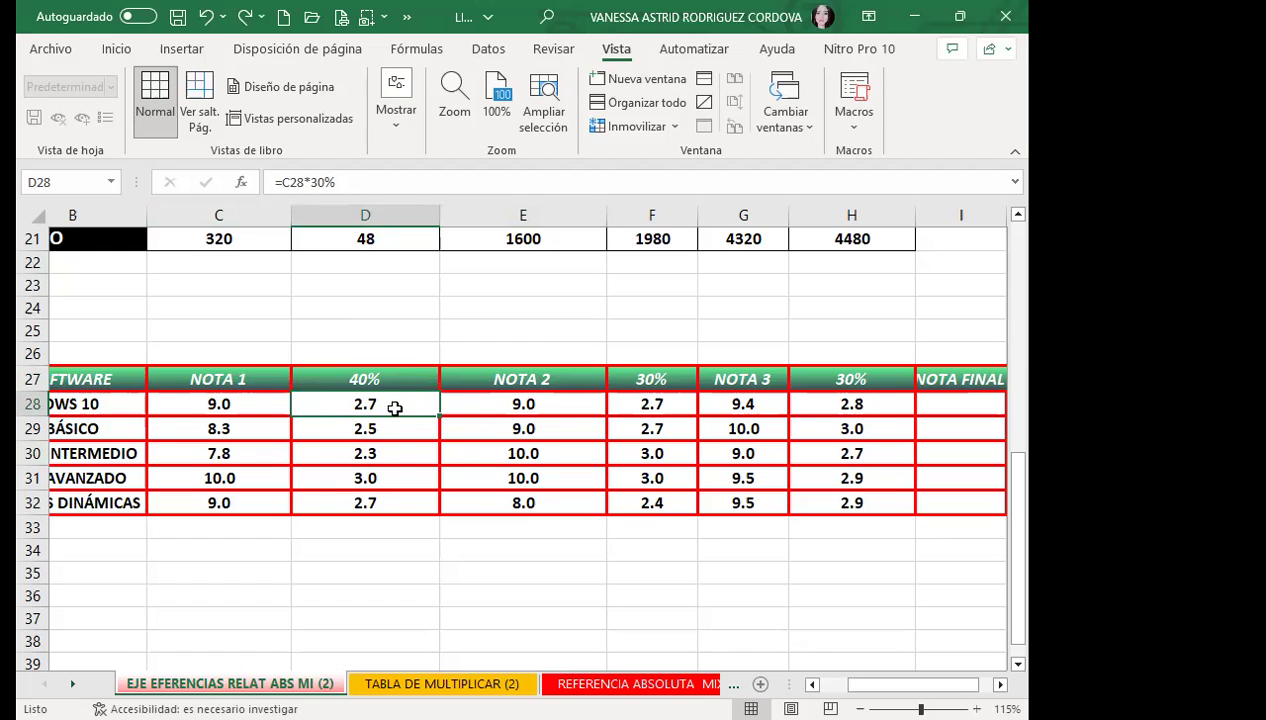
# Step: Replace D28's fixed 30% with D$27 and fill =C28*D$27 down to D32
pyautogui.click(392, 377)
pyautogui.click(357, 396)
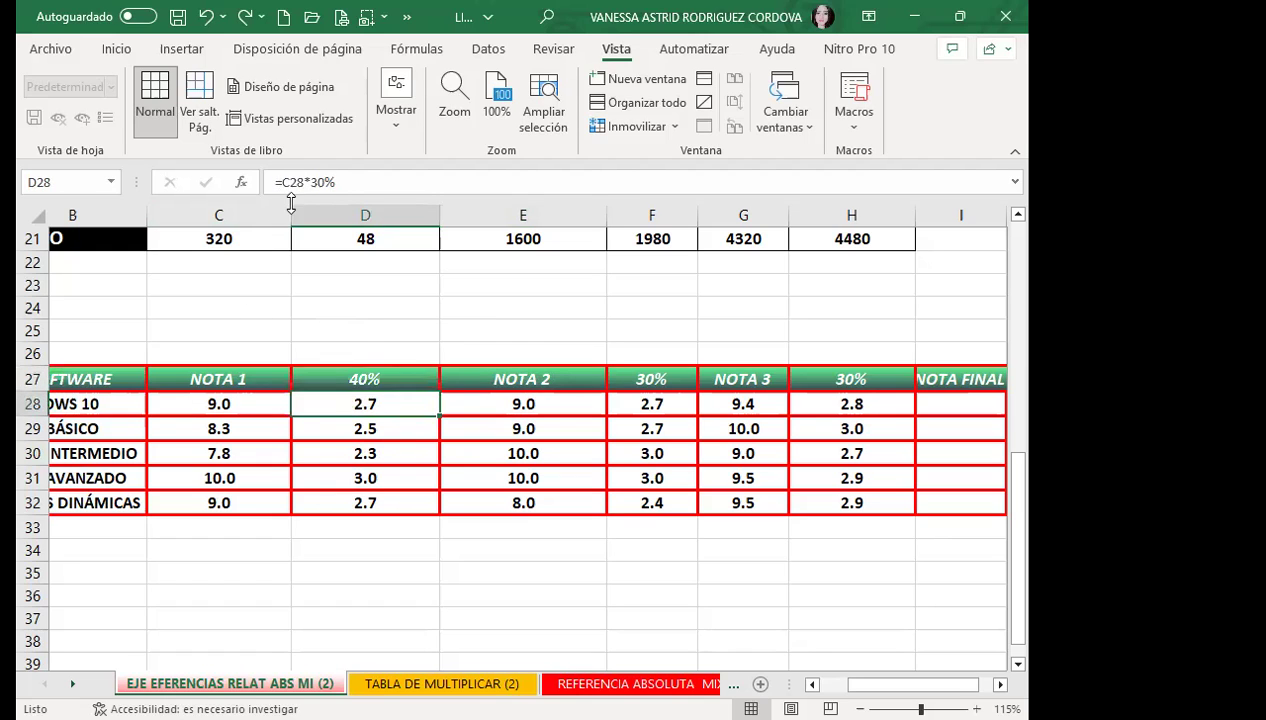
pyautogui.click(350, 182)
pyautogui.press('BackSpace')
pyautogui.press('BackSpace')
pyautogui.press('BackSpace')
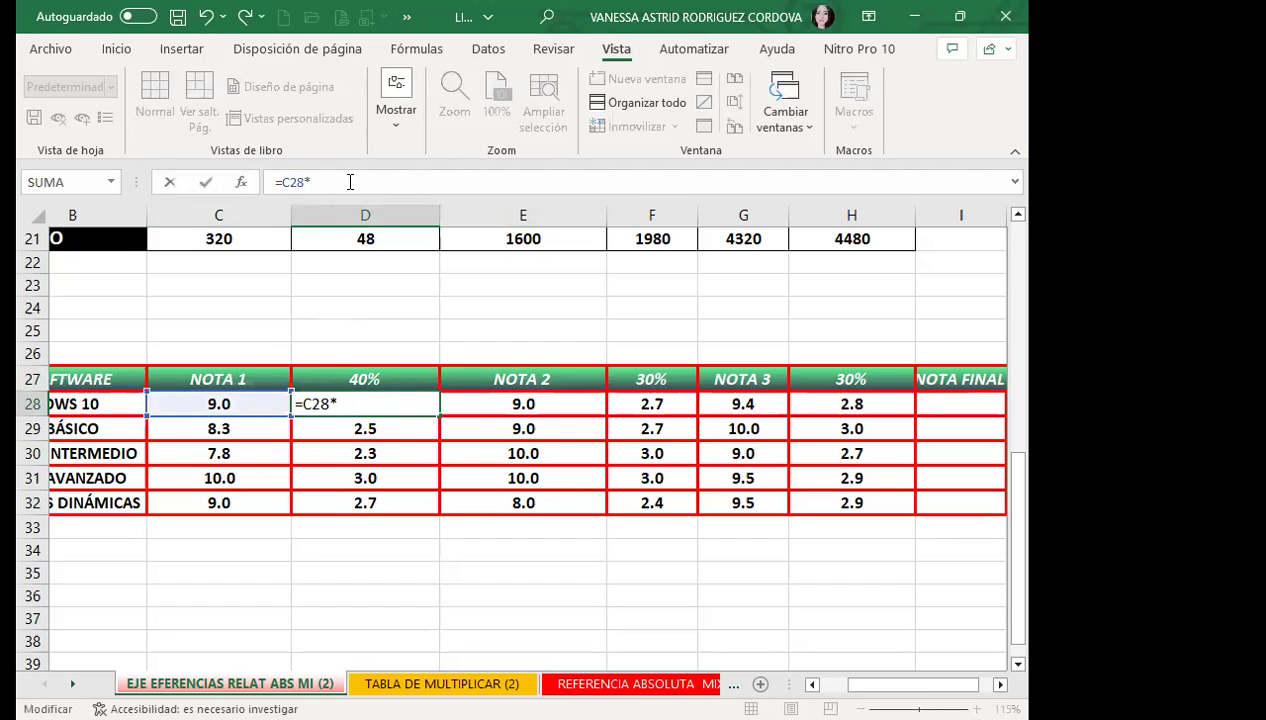
pyautogui.click(392, 378)
pyautogui.press('F4')
pyautogui.press('F4')
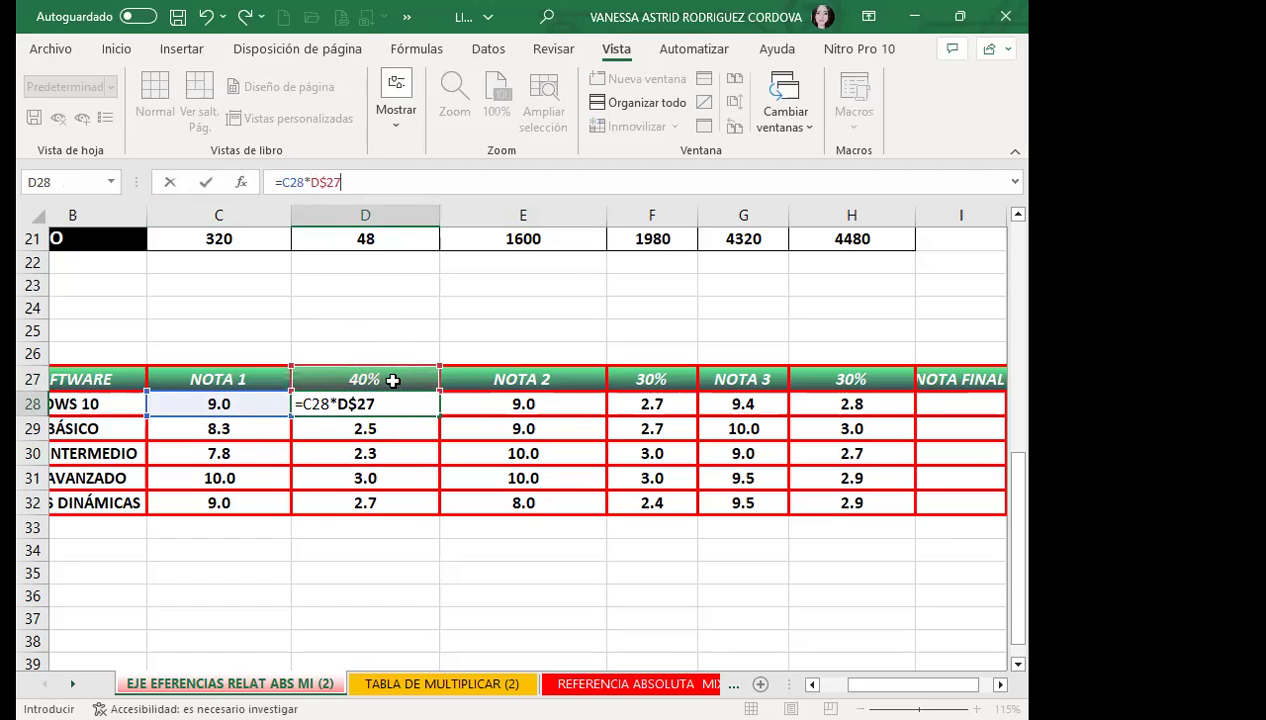
pyautogui.press('Return')
pyautogui.click(410, 406)
pyautogui.moveTo(439, 416); pyautogui.dragTo(430, 512)
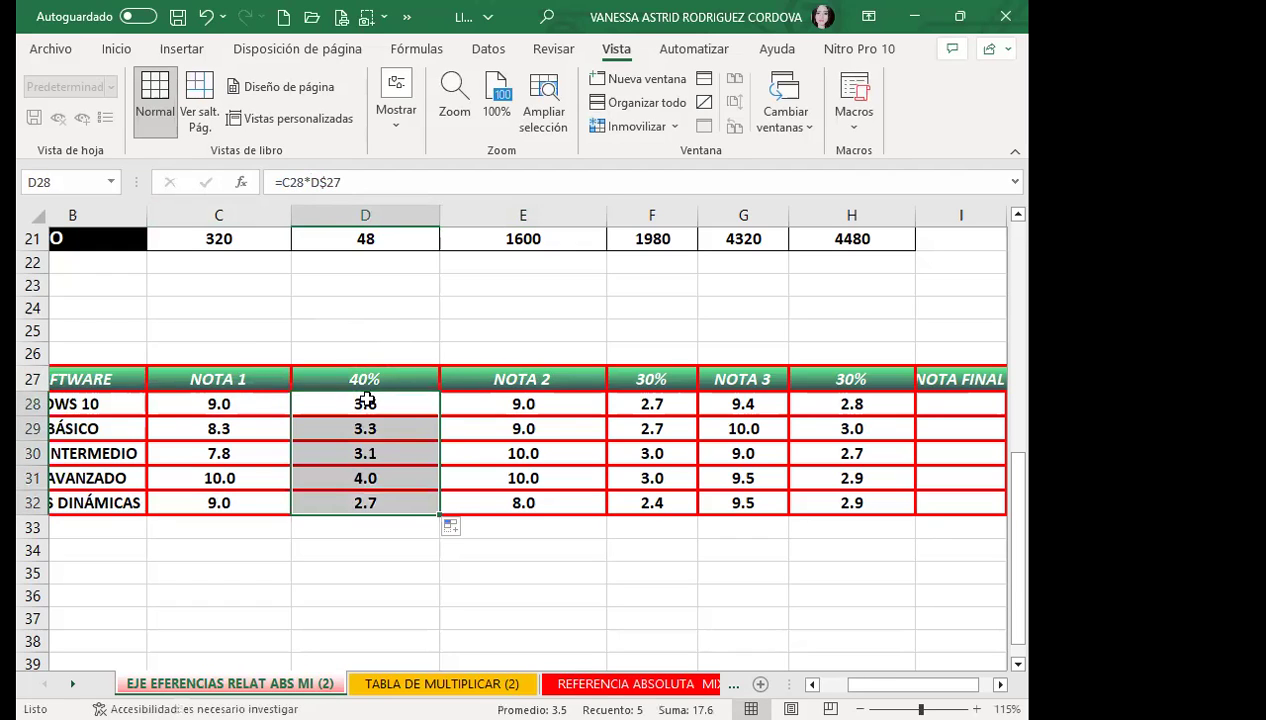
# Step: Set the D27 weight back to 30% and the H27 weight back to 40%
pyautogui.doubleClick(358, 379)
pyautogui.press('BackSpace')
pyautogui.write('3')
pyautogui.press('Return')
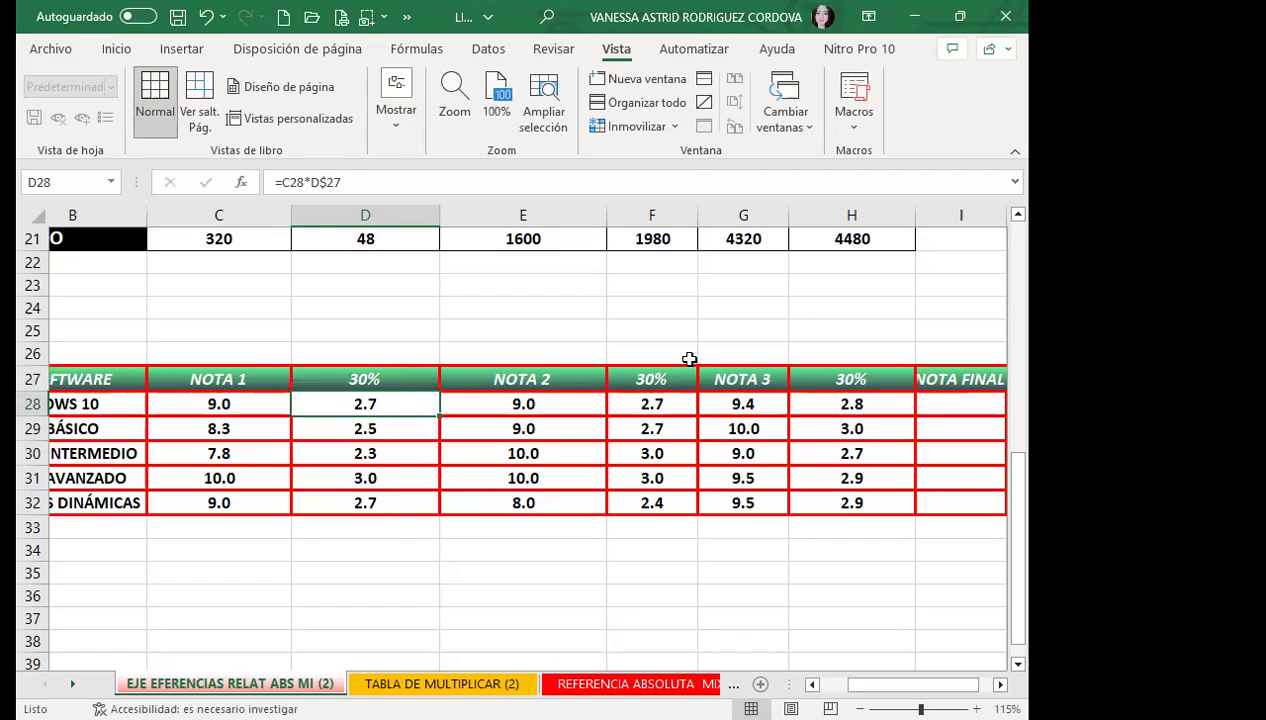
pyautogui.doubleClick(832, 372)
pyautogui.press('Left')
pyautogui.press('BackSpace')
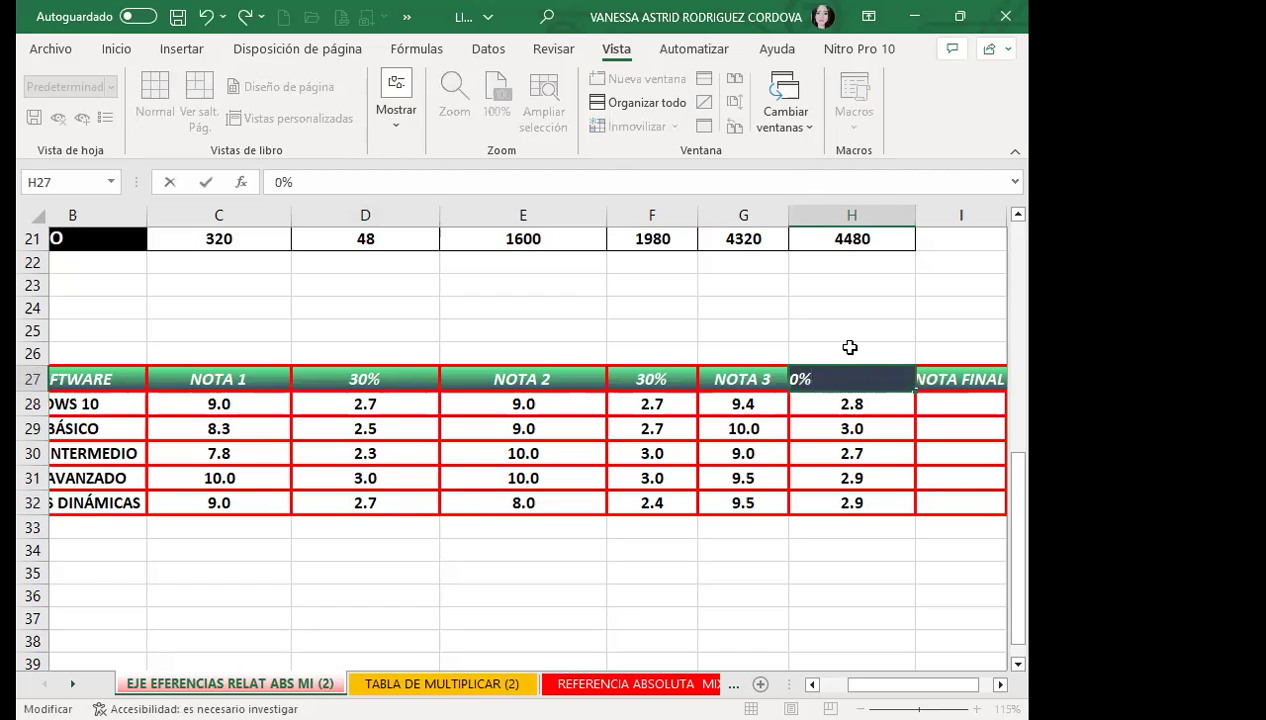
pyautogui.write('4')
pyautogui.press('Return')
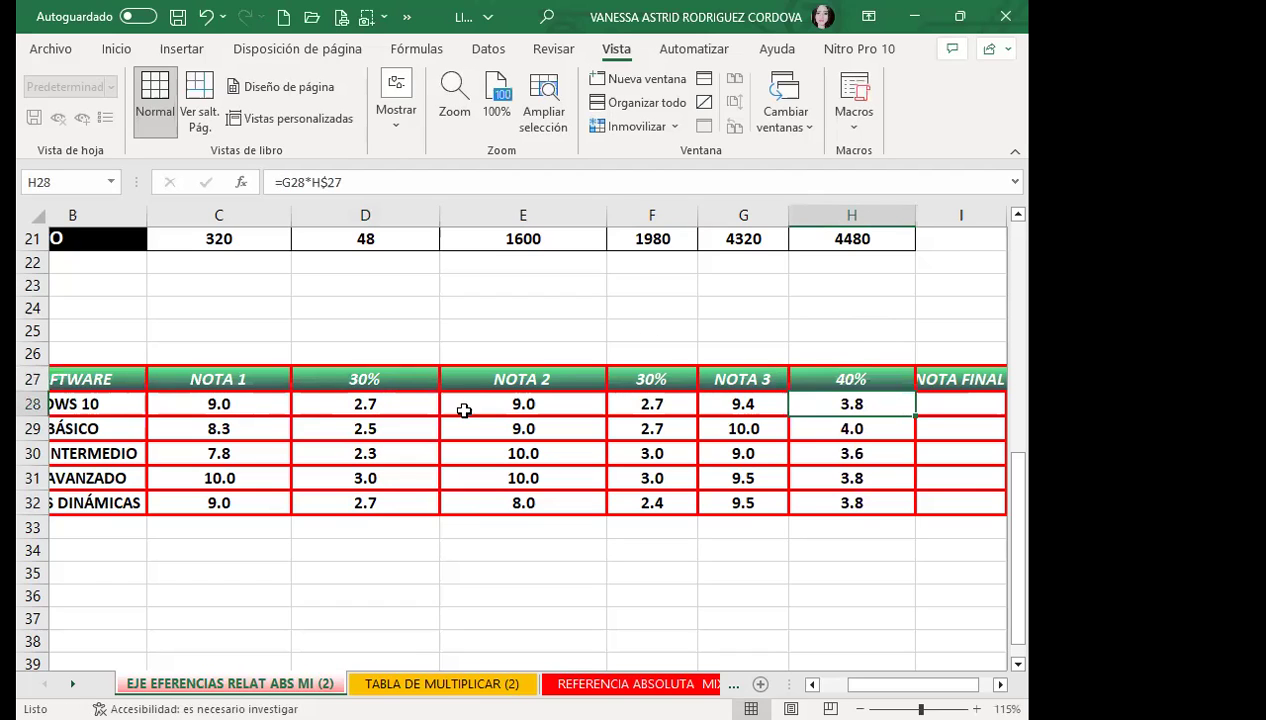
# Step: Go to the TABLA DE MULTIPLICAR (2) sheet and show the 10, 7 and 7 times tables from row 1
pyautogui.click(389, 408)
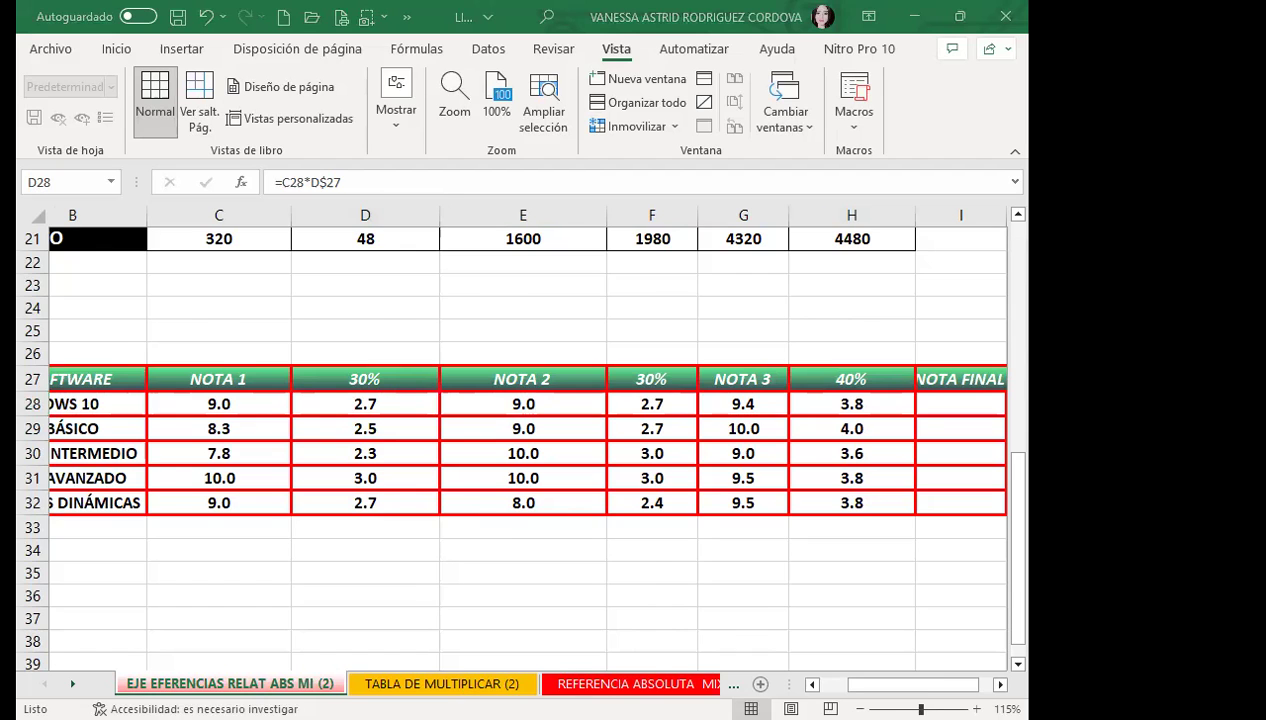
pyautogui.click(418, 683)
pyautogui.scroll(3, 491, 331)
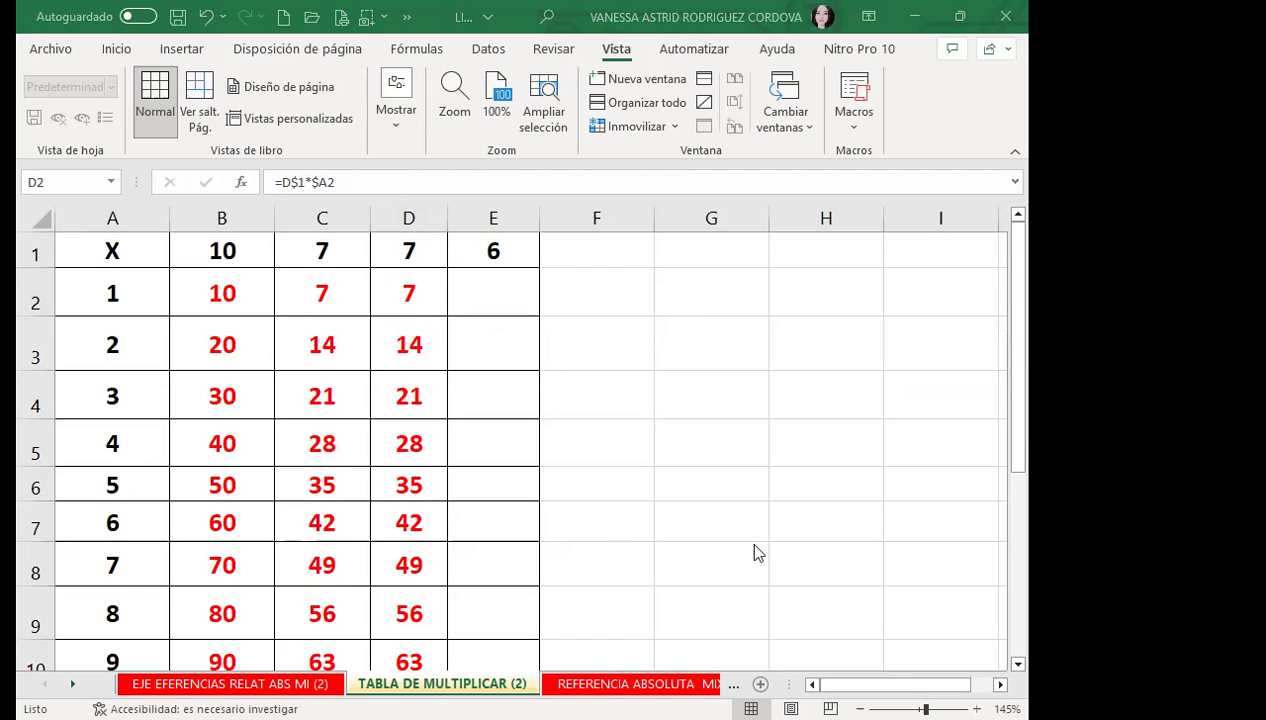
# Step: Move to the FÓRMULAS CON REFERENCIAS sheet and delete the #¡DIV/0! formulas in F14:J16
pyautogui.click(652, 681)
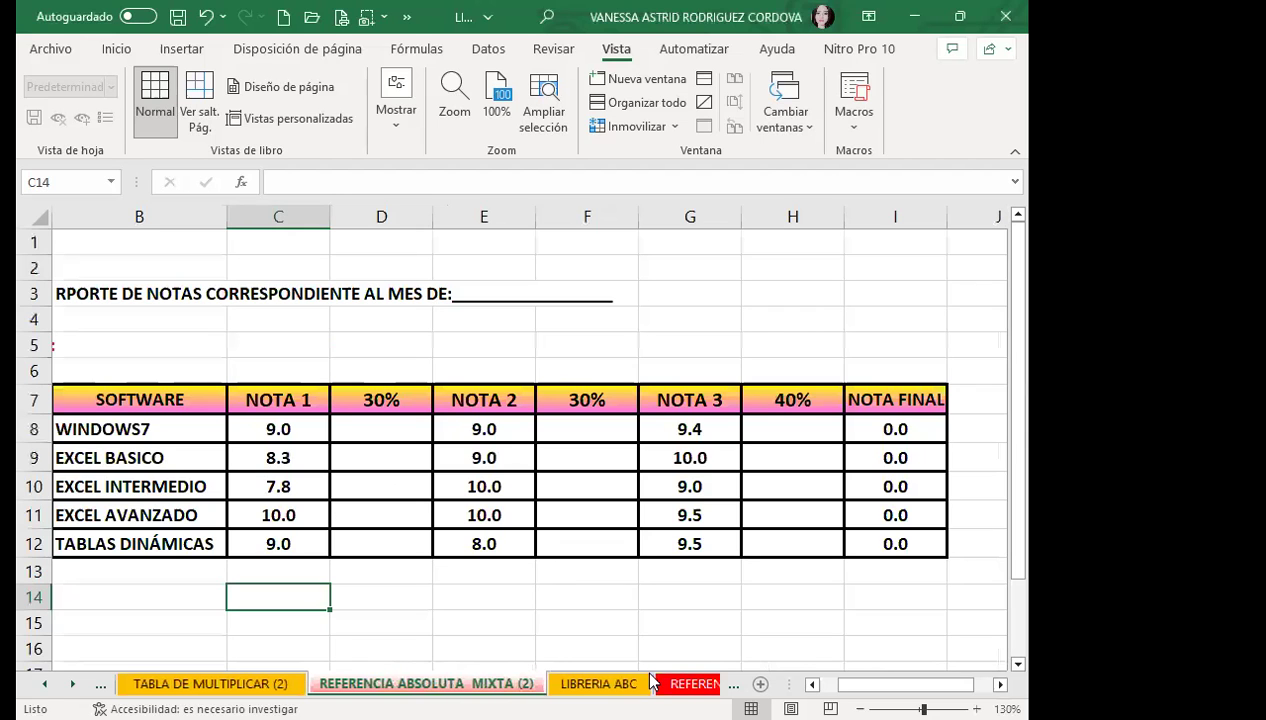
pyautogui.hotkey('ctrl', 'pagedown')
pyautogui.hotkey('ctrl', 'pagedown')
pyautogui.hotkey('ctrl', 'pagedown')
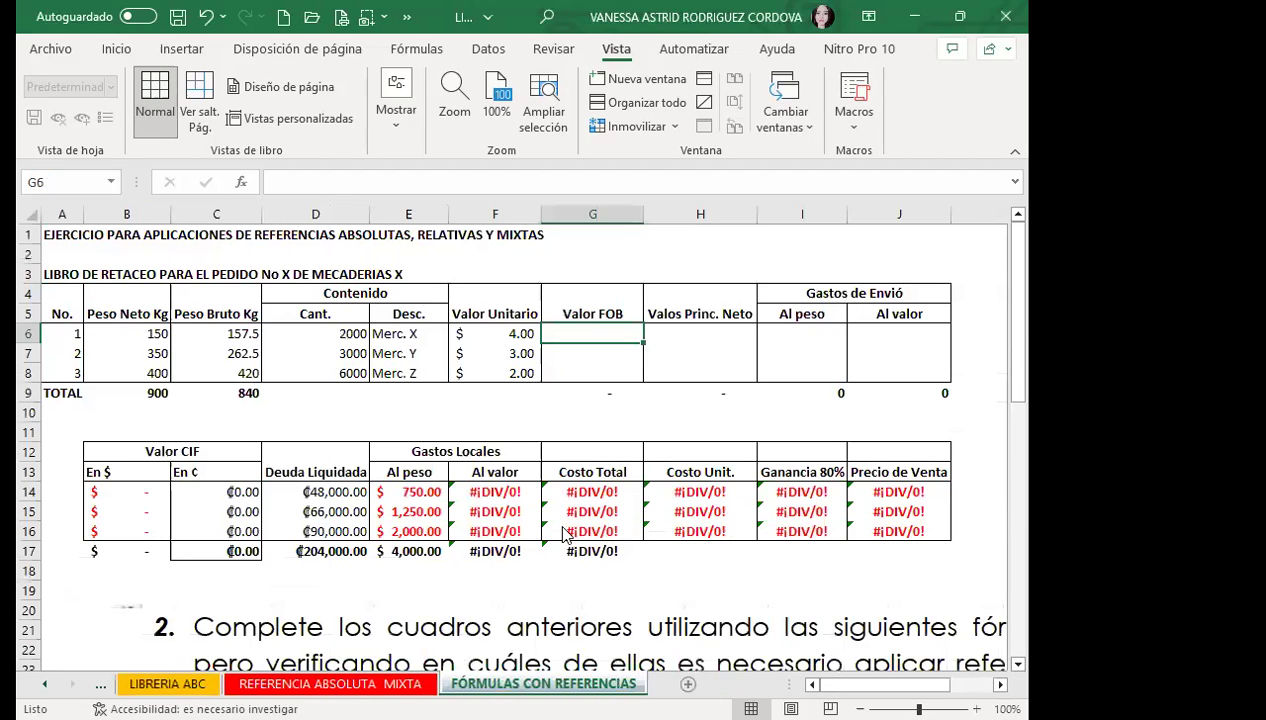
pyautogui.moveTo(478, 490); pyautogui.dragTo(887, 529)
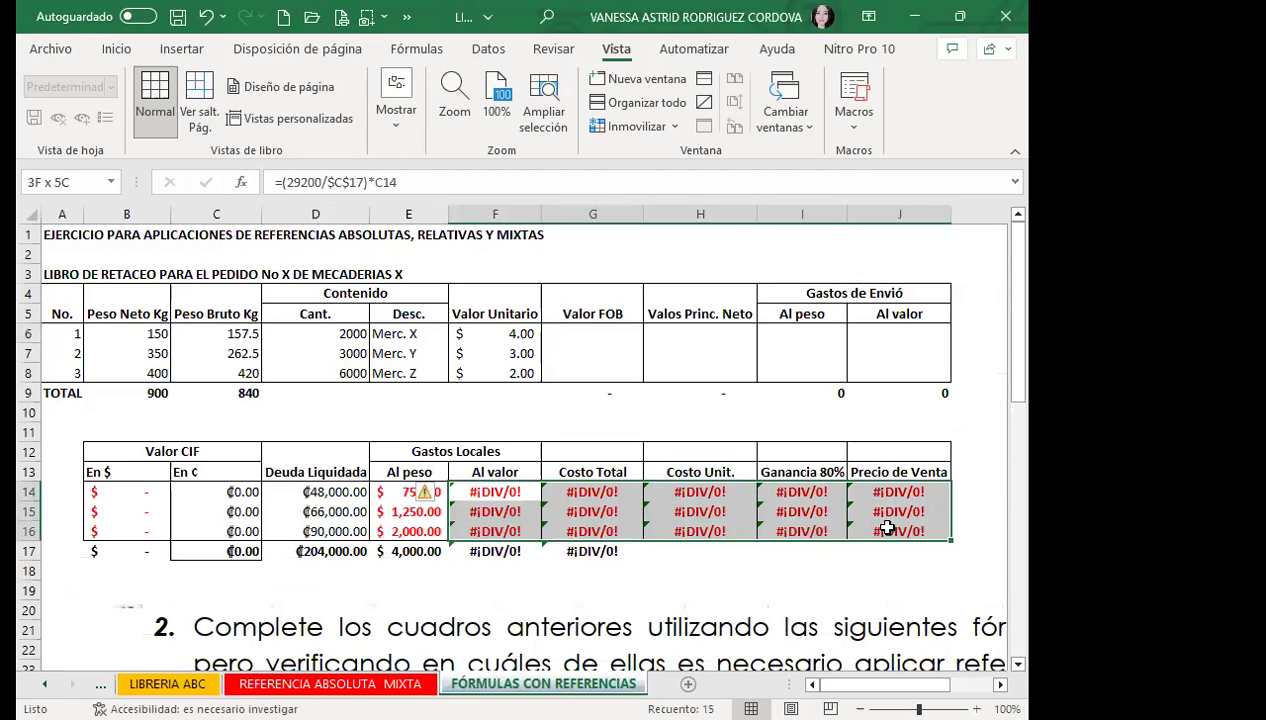
pyautogui.press('Delete')
pyautogui.click(640, 600)
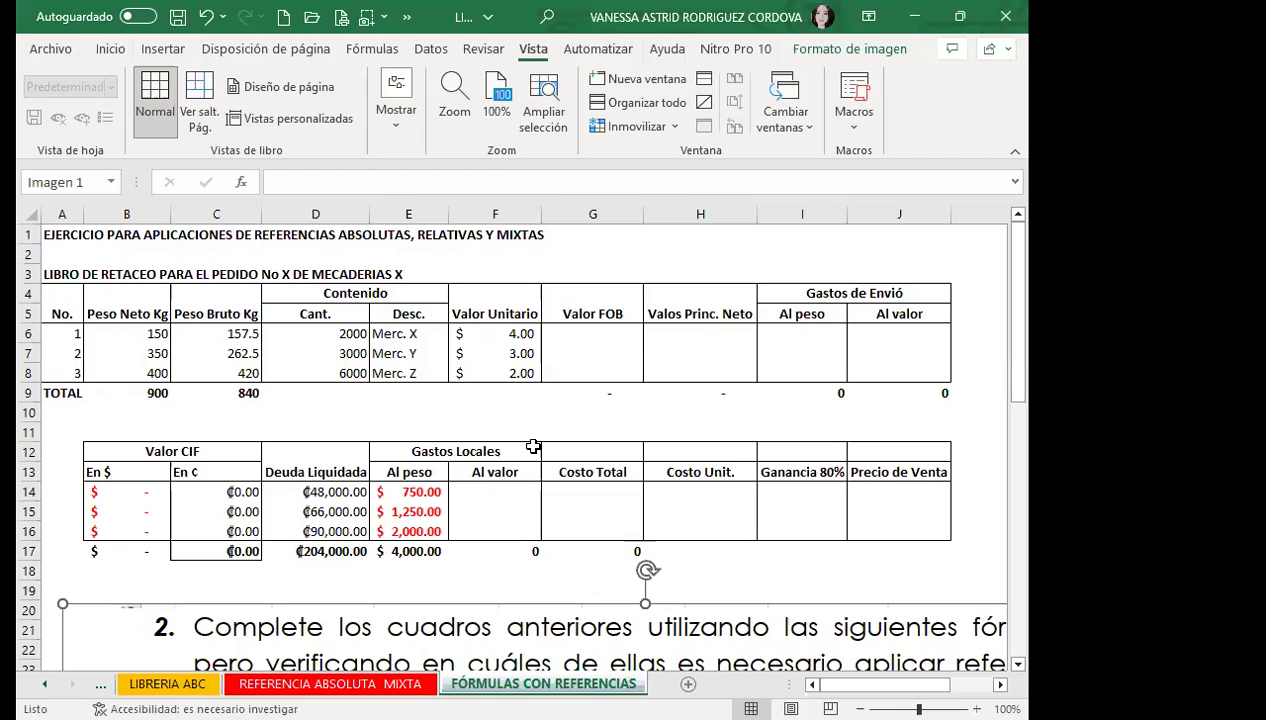
pyautogui.click(527, 391)
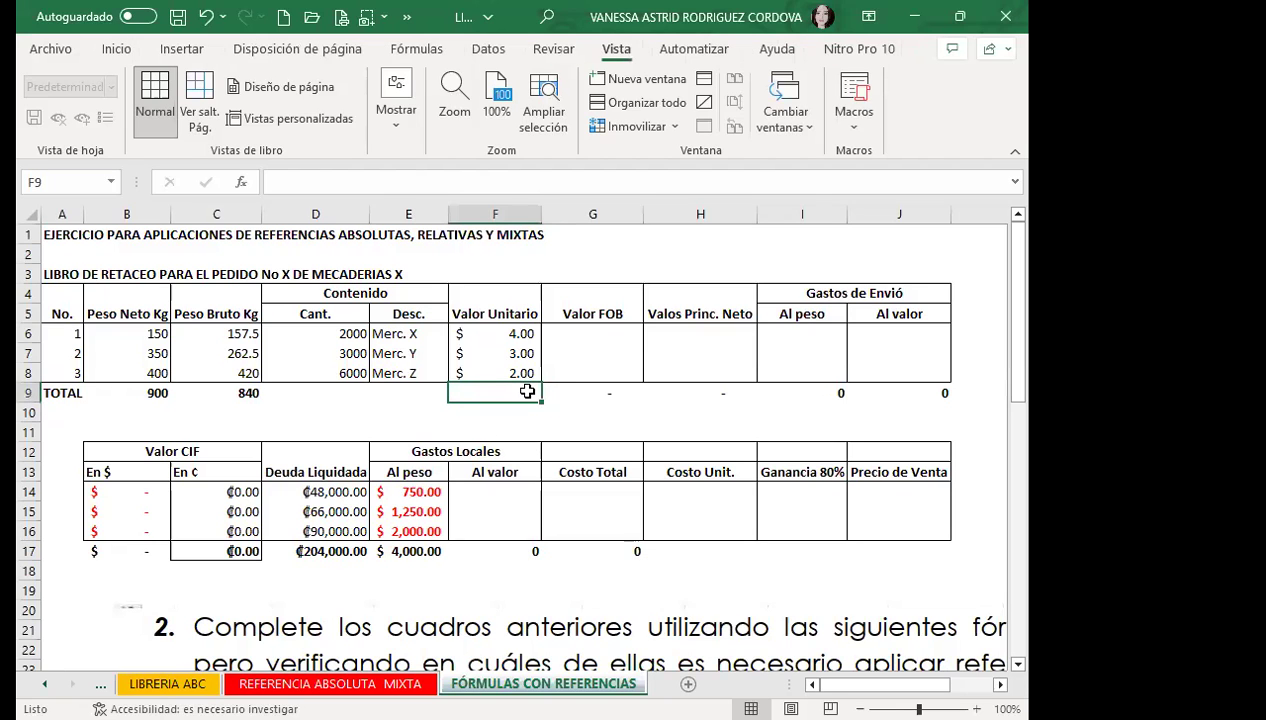
pyautogui.click(578, 414)
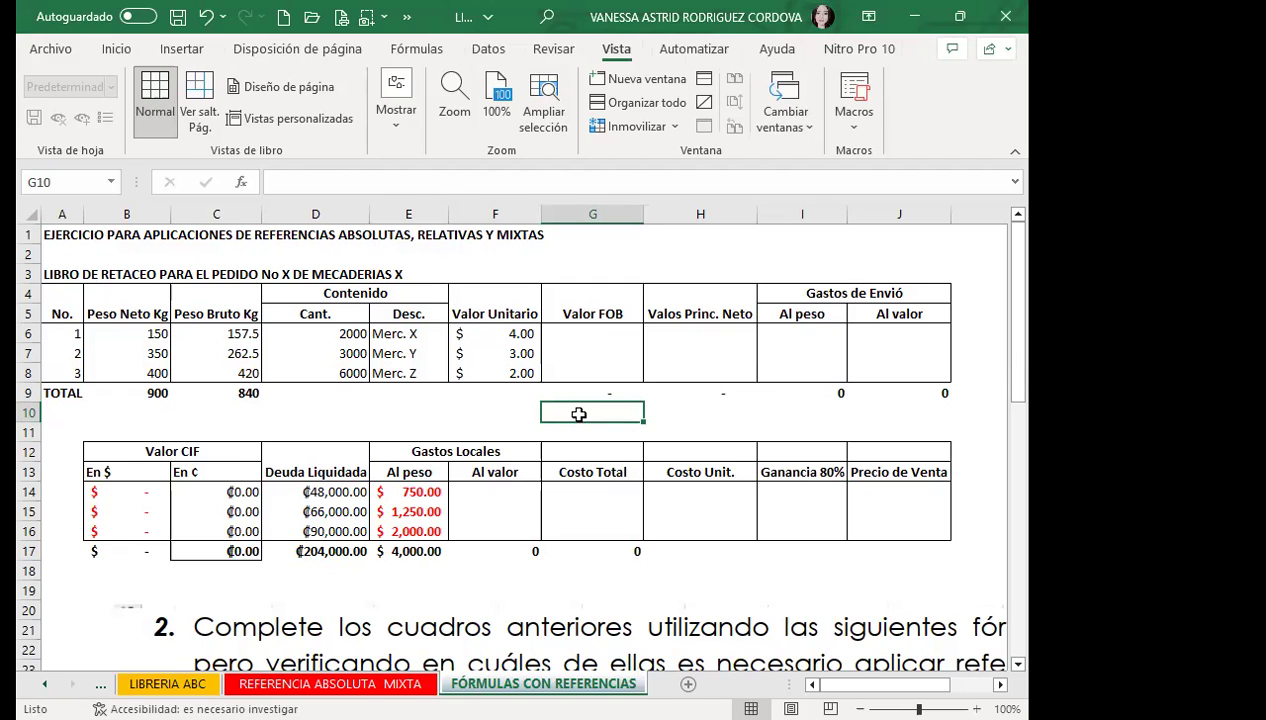
# Step: Restore the F14:J16 formulas, reselect the range and clear it again
pyautogui.click(475, 491)
pyautogui.hotkey('ctrl', 'v')
pyautogui.moveTo(475, 491)
pyautogui.mouseDown()
pyautogui.moveTo(696, 487)
pyautogui.moveTo(865, 526)
pyautogui.mouseUp()
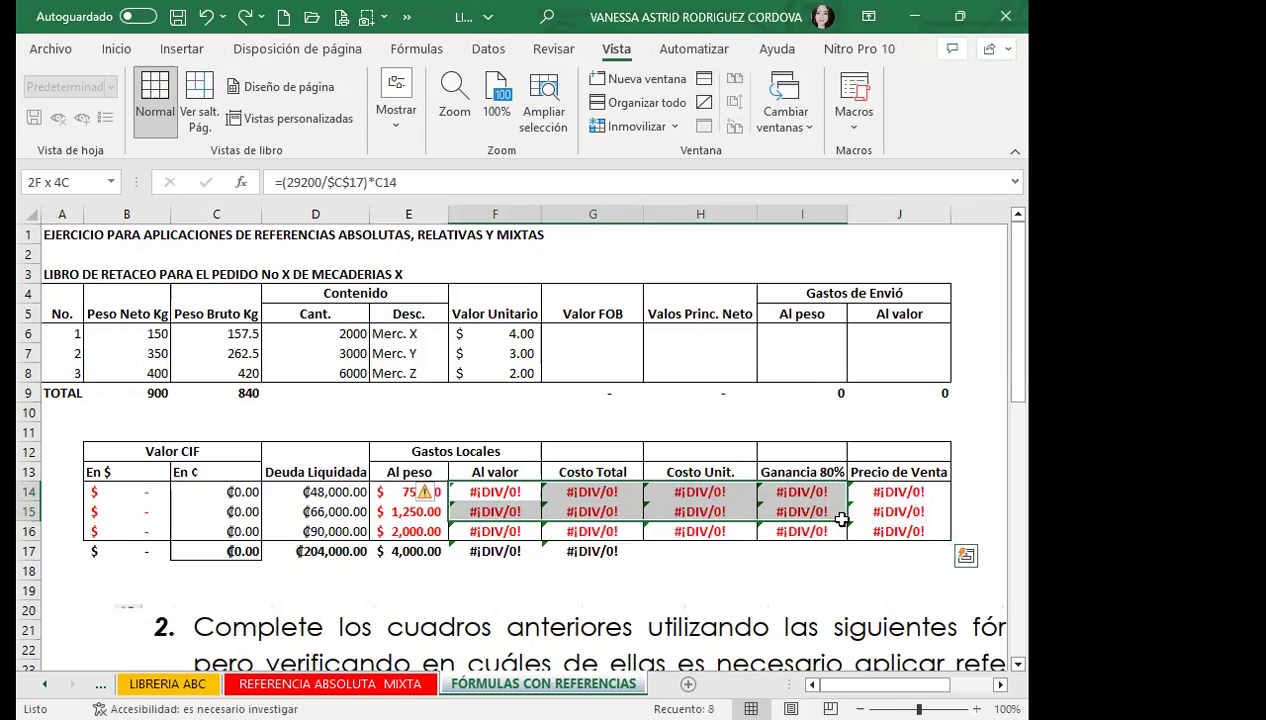
pyautogui.click(117, 50)
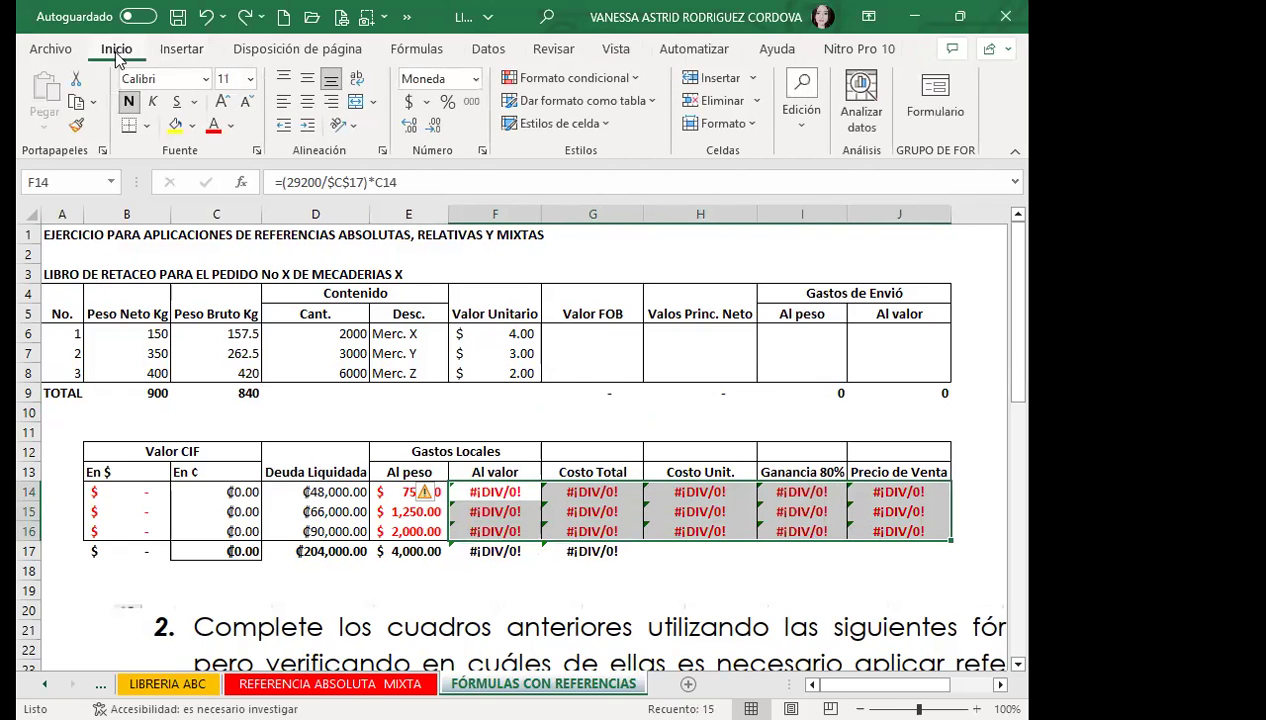
pyautogui.click(233, 130)
pyautogui.press('Escape')
pyautogui.press('Delete')
pyautogui.click(448, 409)
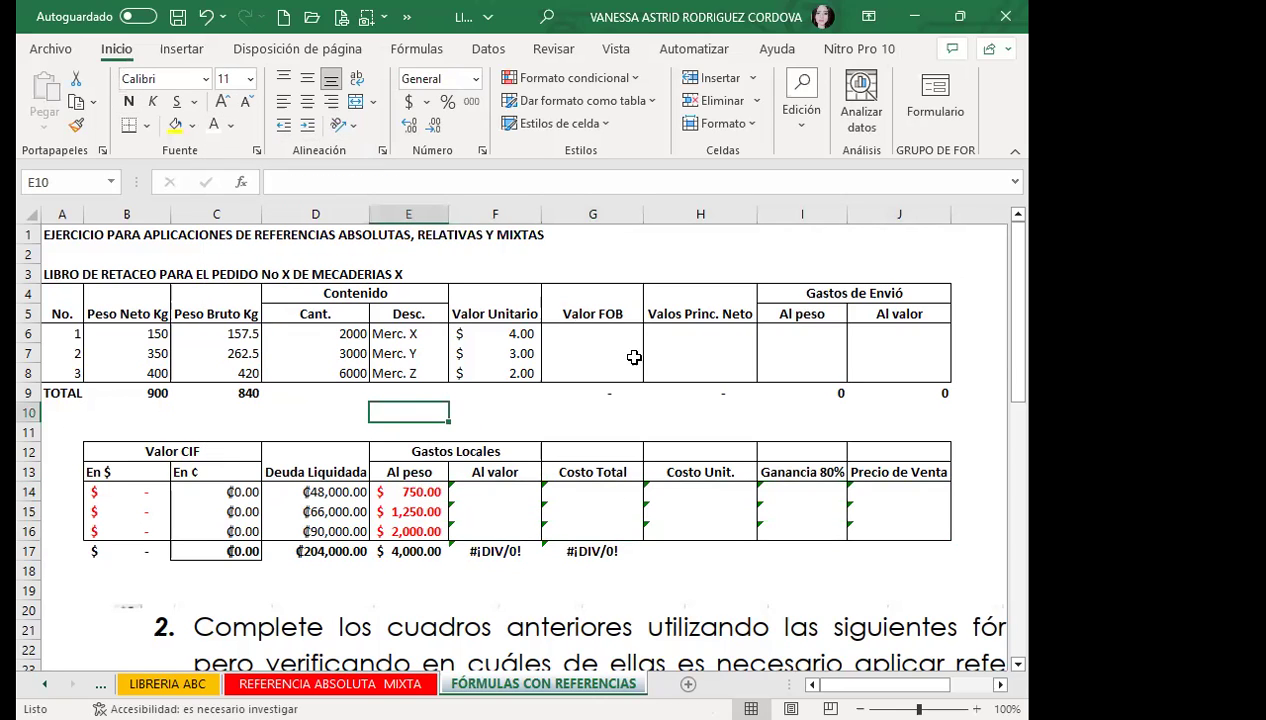
pyautogui.click(517, 414)
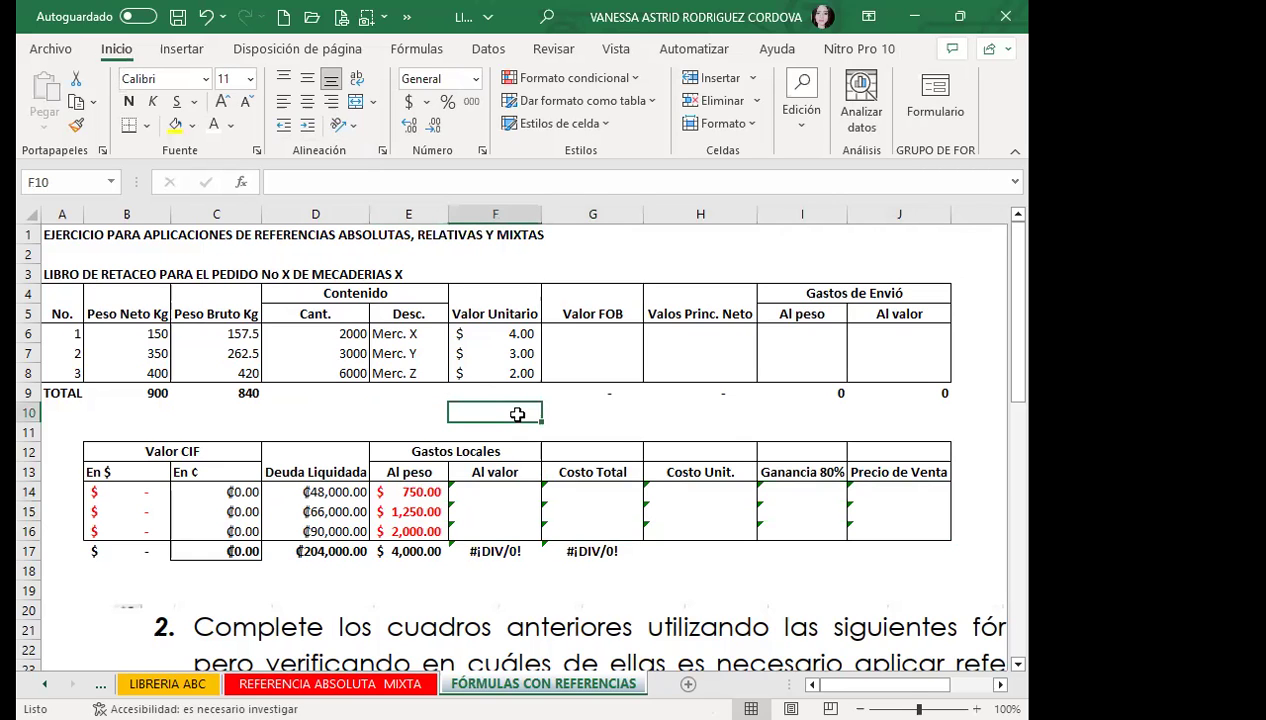
# Step: Scroll below the tables to the FORMULAS image starting with Valor FOB = Cant. * Valor Unitario
pyautogui.scroll(-3, 517, 414)
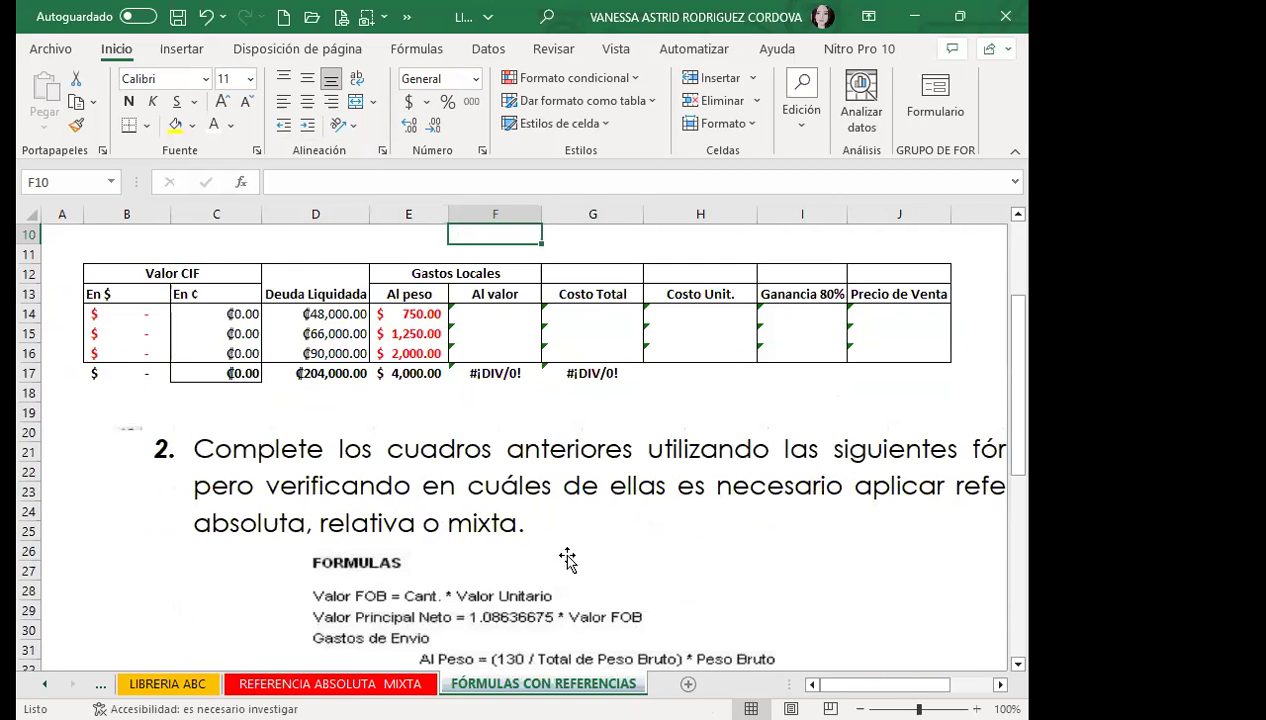
pyautogui.scroll(3, 560, 555)
pyautogui.click(589, 422)
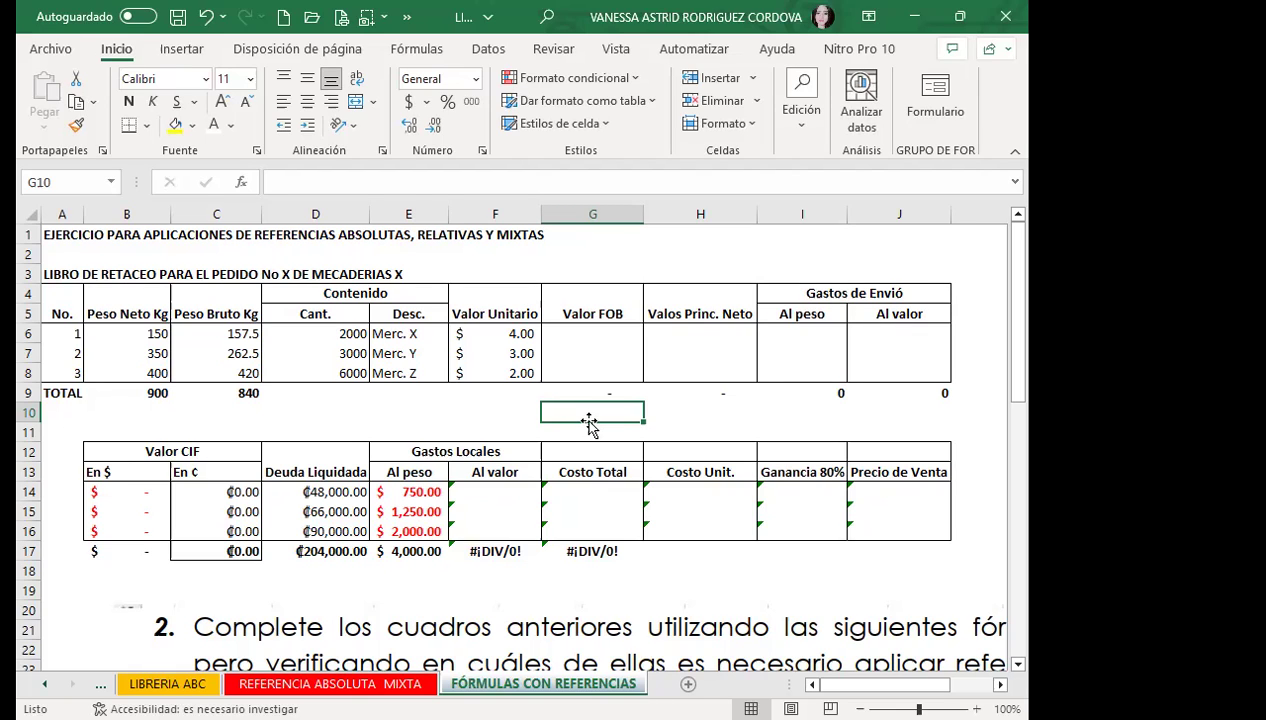
pyautogui.scroll(-8, 590, 425)
# Step: Drag the instructions image down to around row 25, then scroll back up to the tables
pyautogui.click(636, 607)
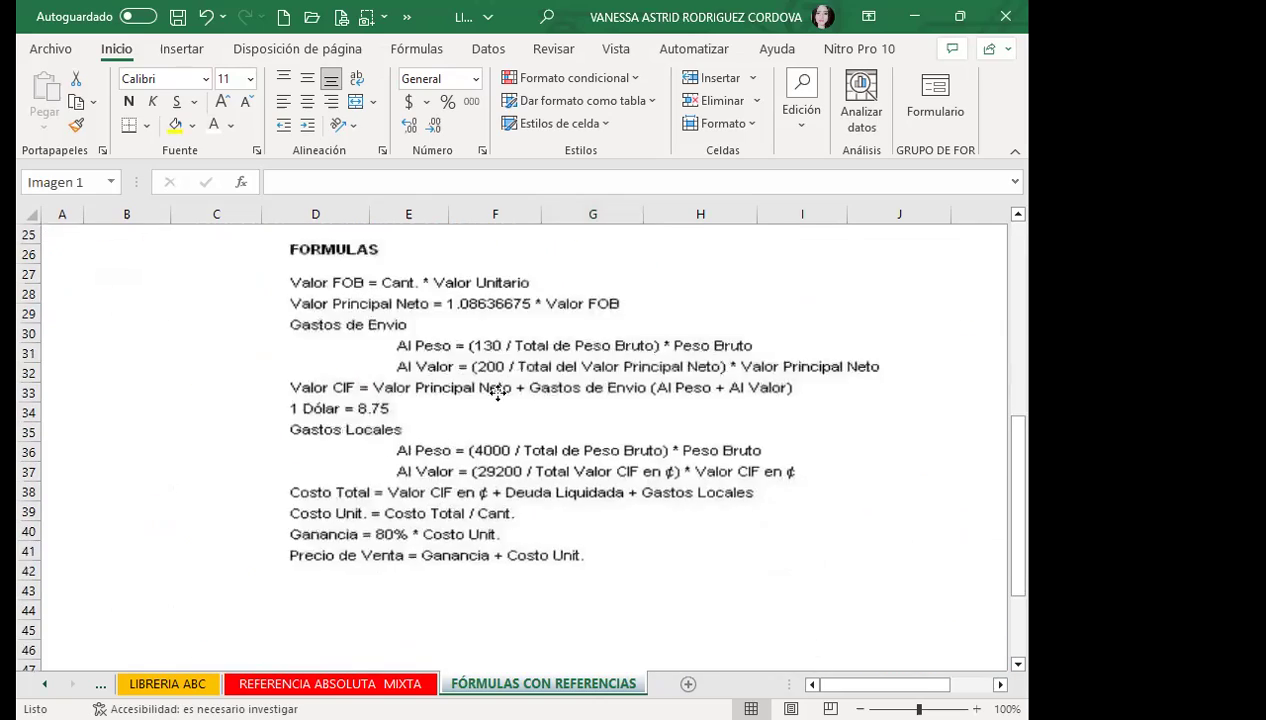
pyautogui.moveTo(636, 607); pyautogui.dragTo(524, 418)
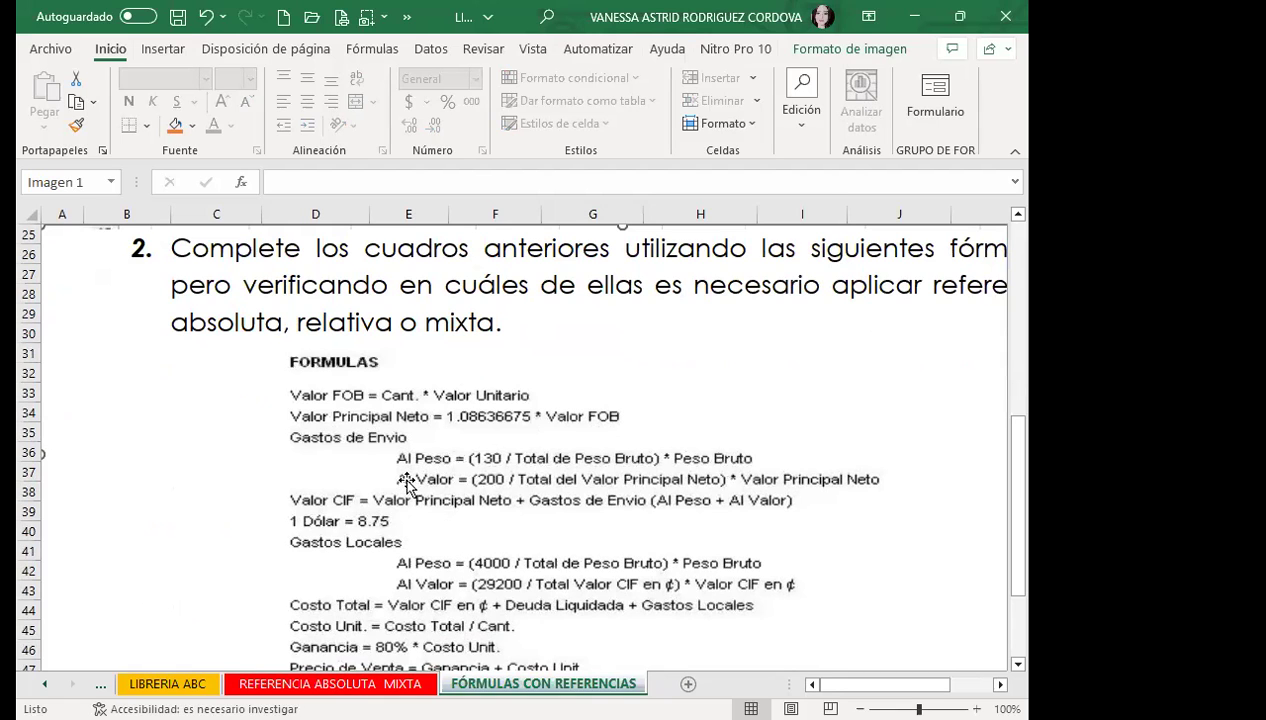
pyautogui.scroll(8, 408, 484)
pyautogui.scroll(-3, 560, 522)
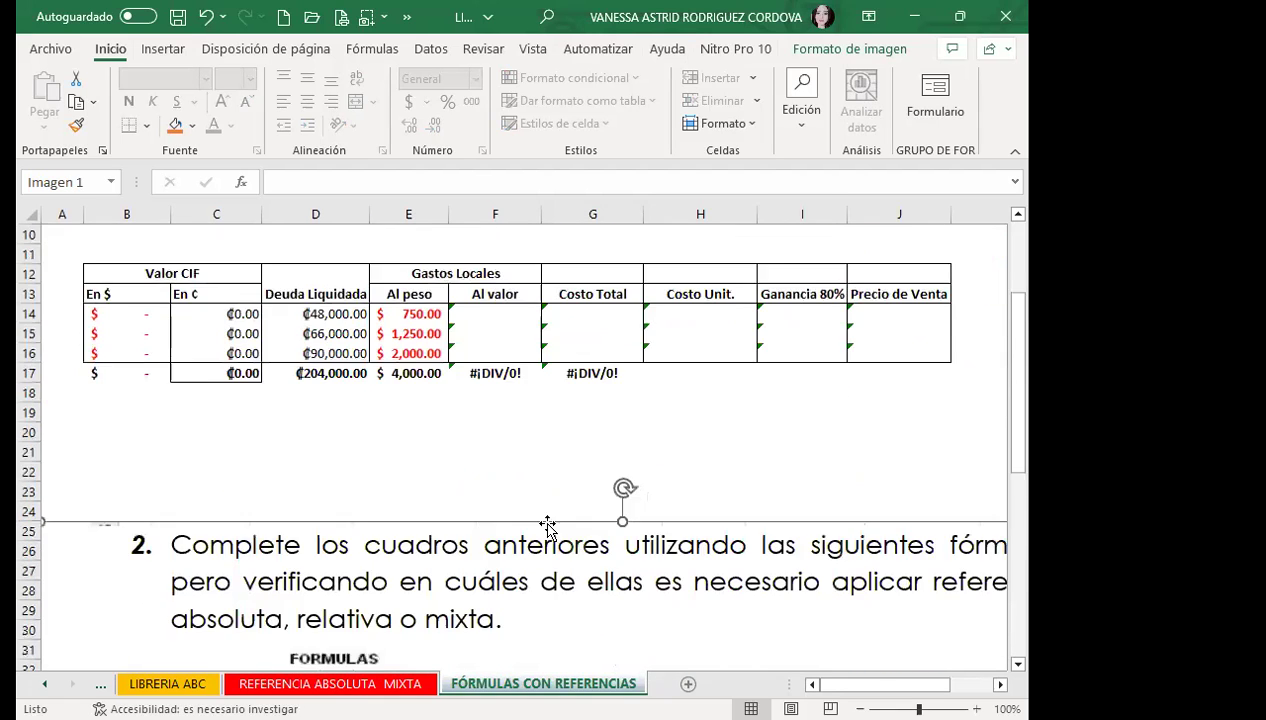
pyautogui.scroll(-3, 532, 520)
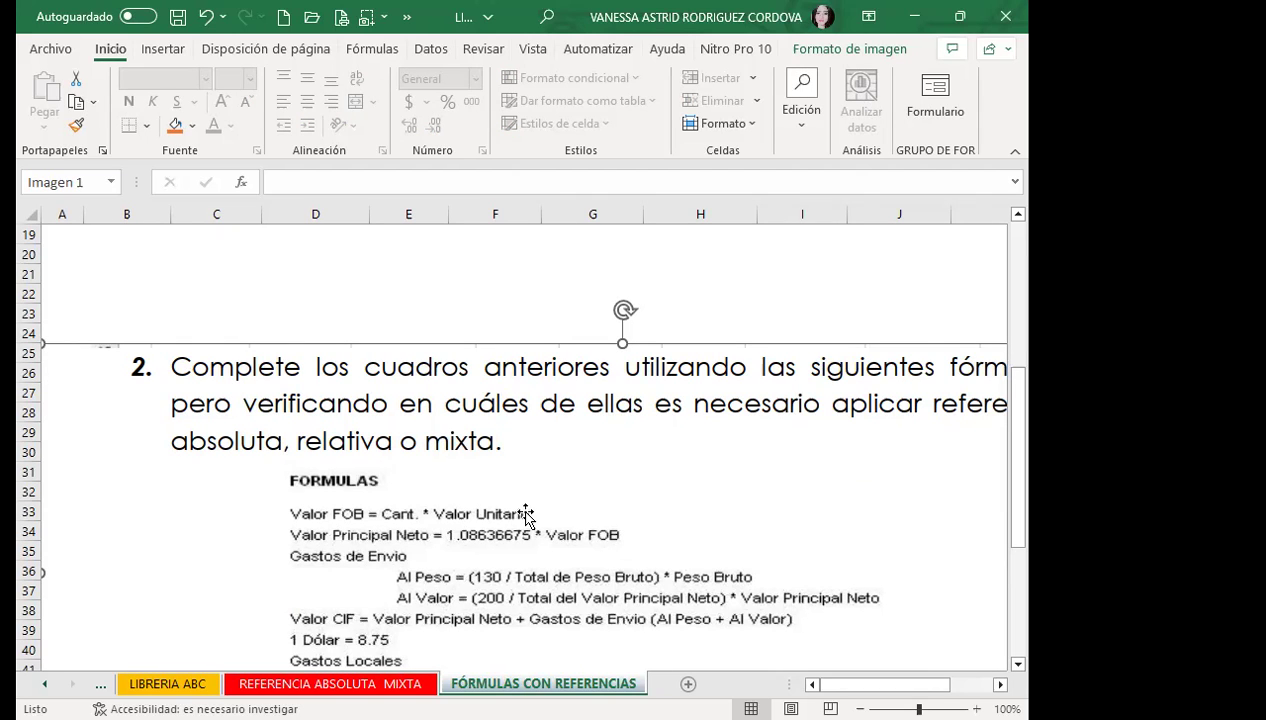
pyautogui.scroll(4, 524, 514)
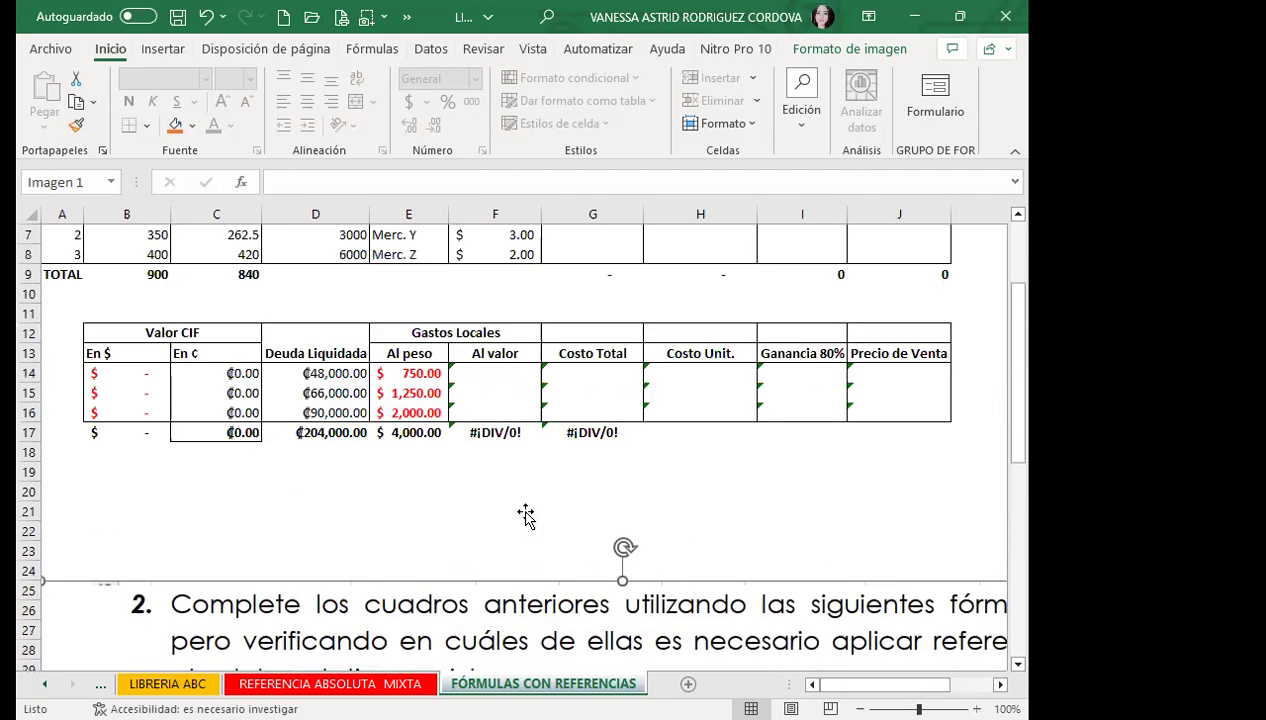
pyautogui.scroll(2, 524, 514)
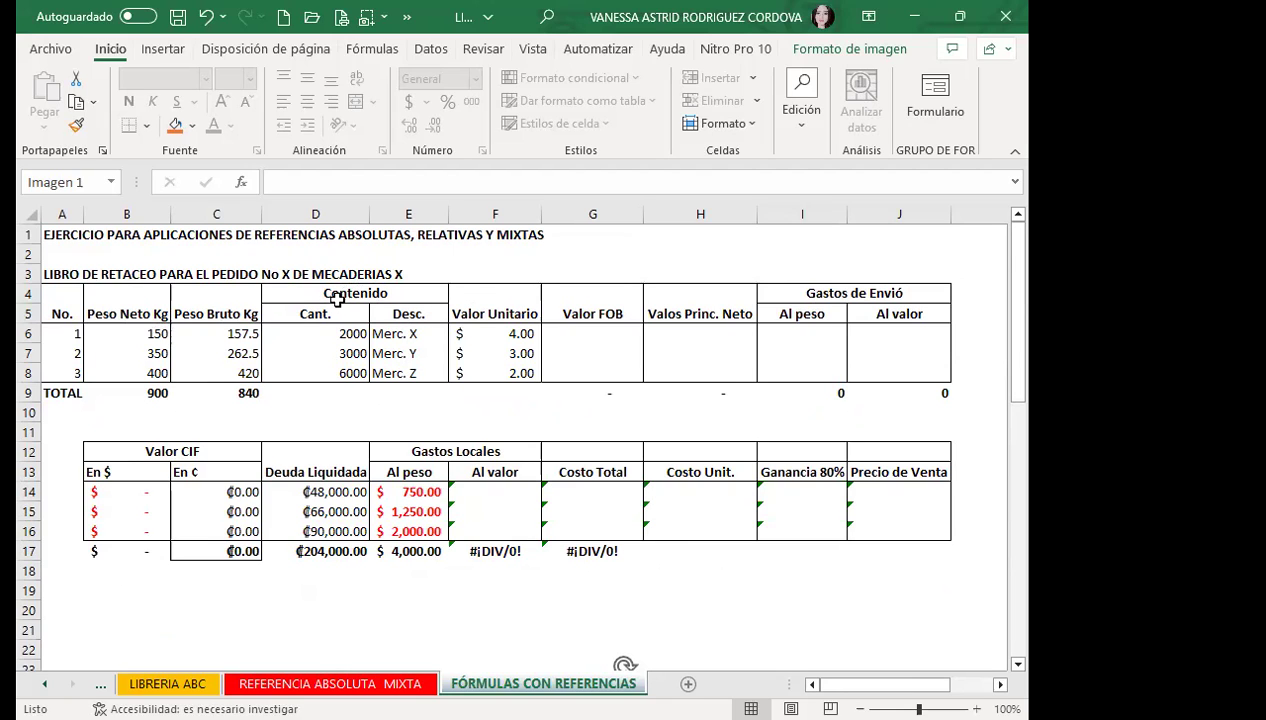
pyautogui.click(608, 305)
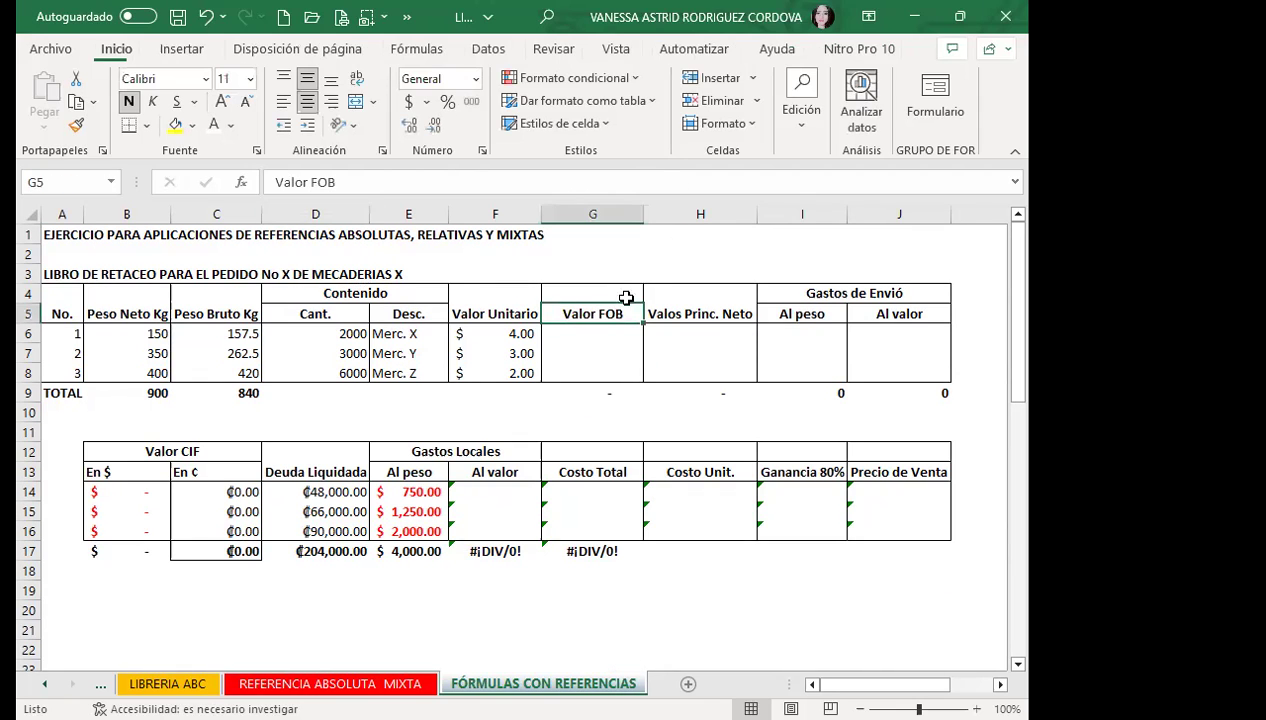
pyautogui.click(686, 312)
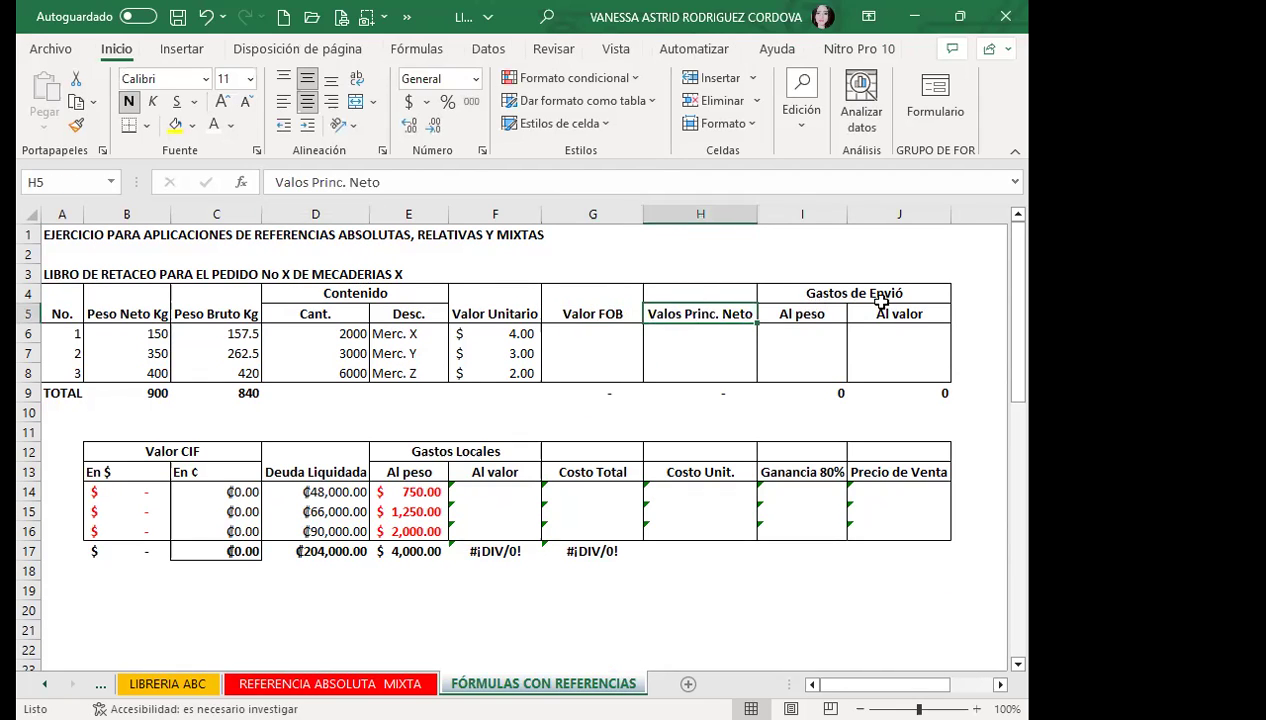
pyautogui.click(806, 313)
pyautogui.click(909, 316)
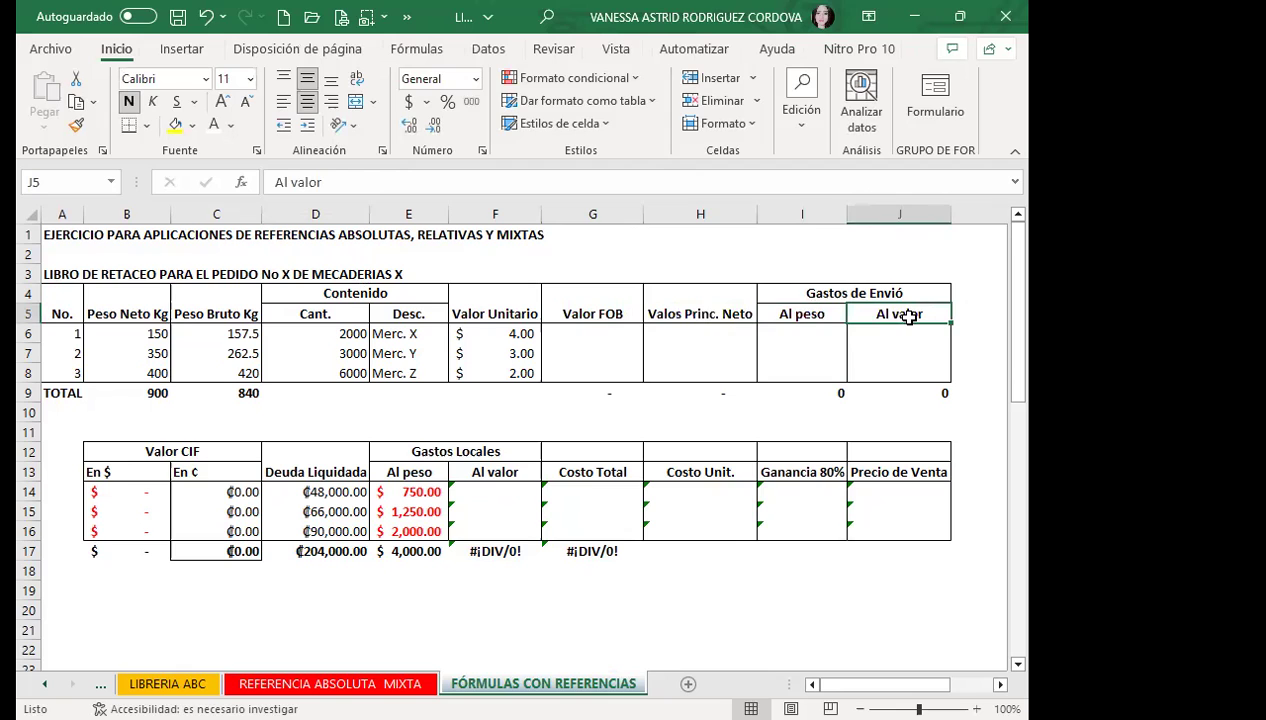
pyautogui.click(24, 390)
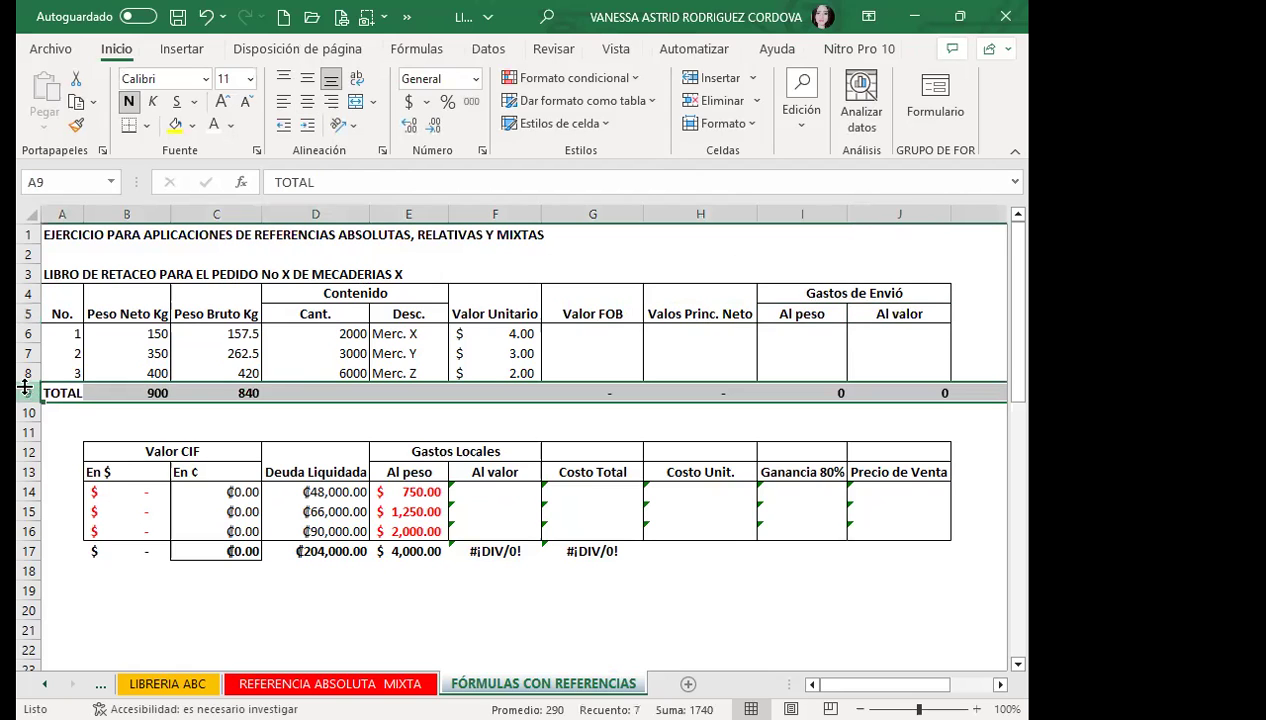
pyautogui.click(285, 422)
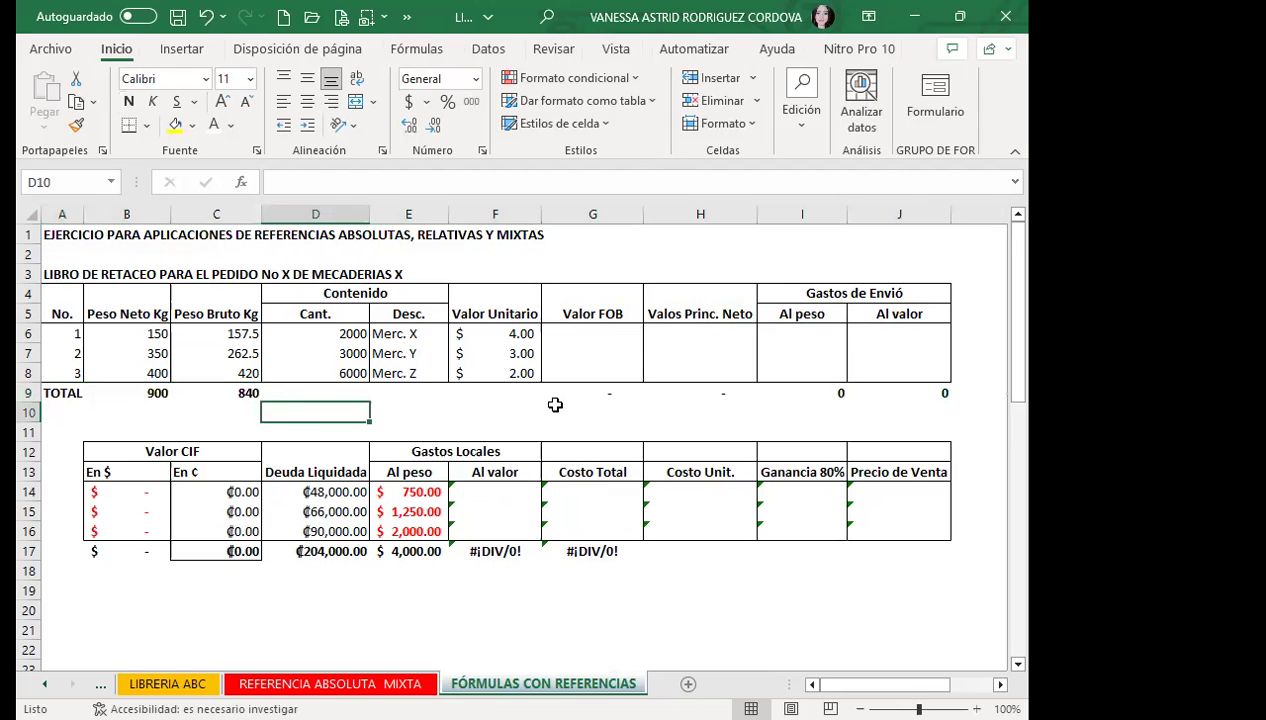
pyautogui.moveTo(590, 393); pyautogui.dragTo(903, 397)
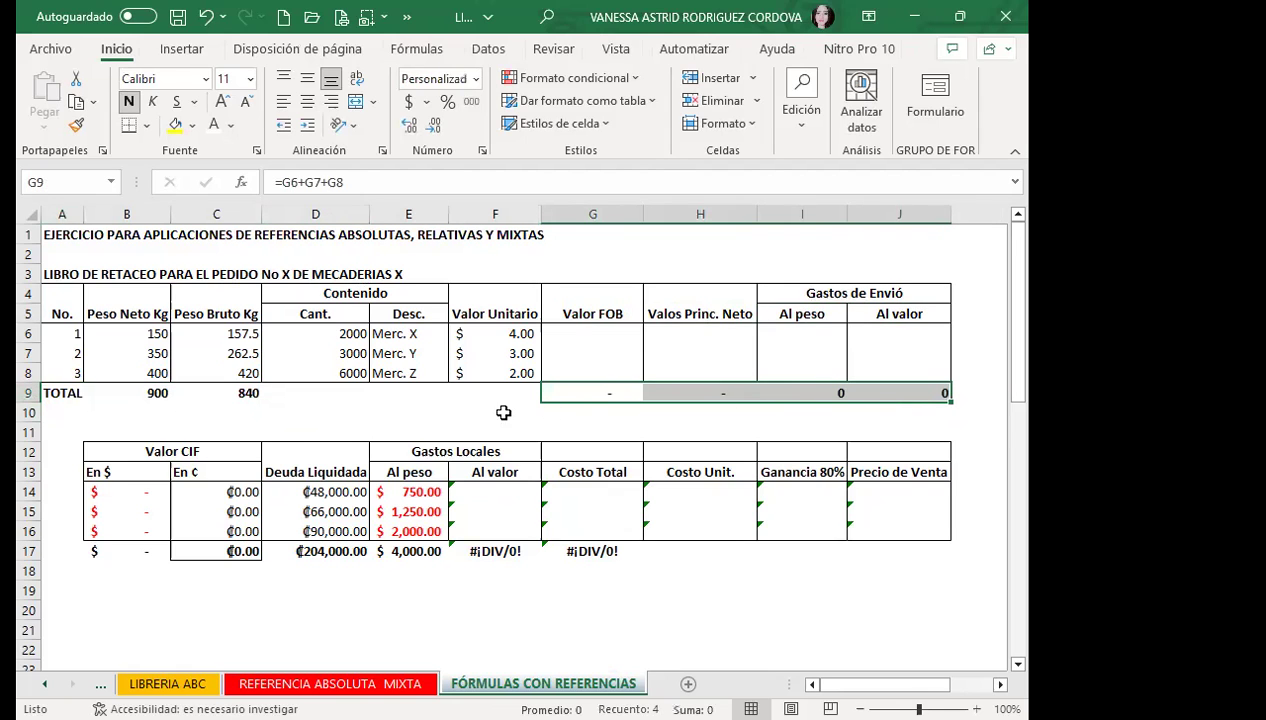
pyautogui.click(545, 412)
pyautogui.click(573, 391)
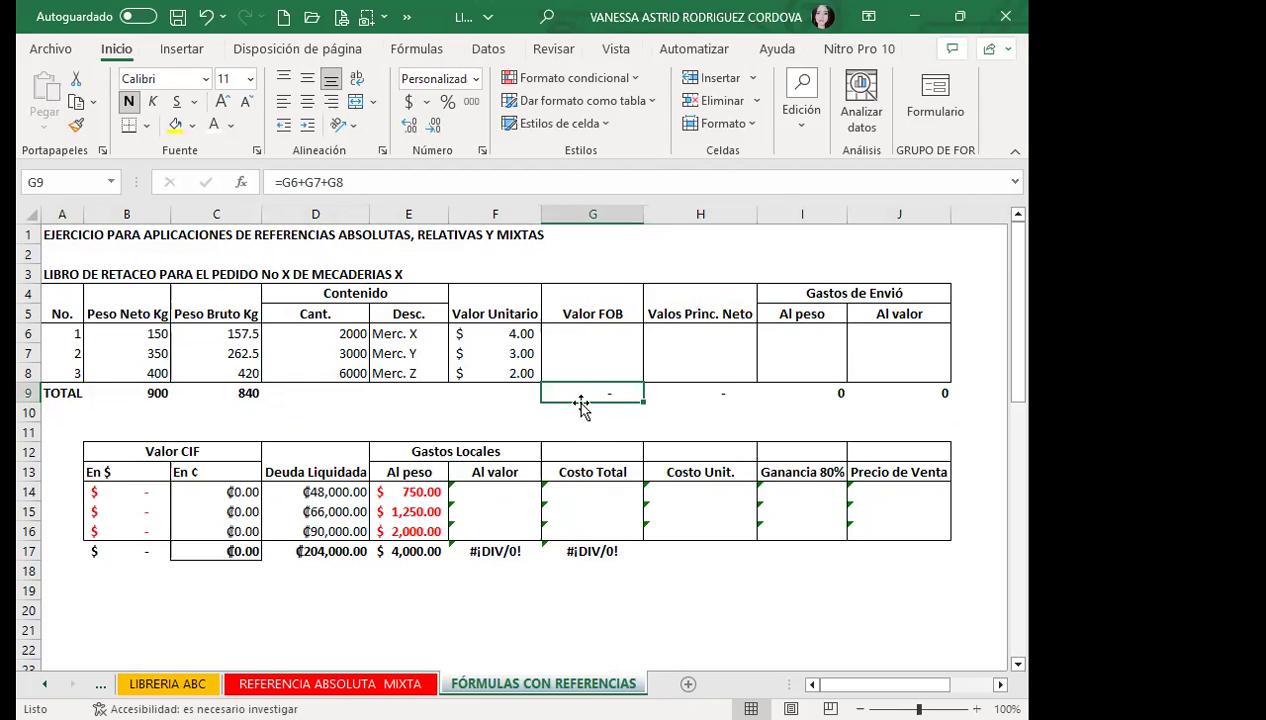
pyautogui.click(889, 391)
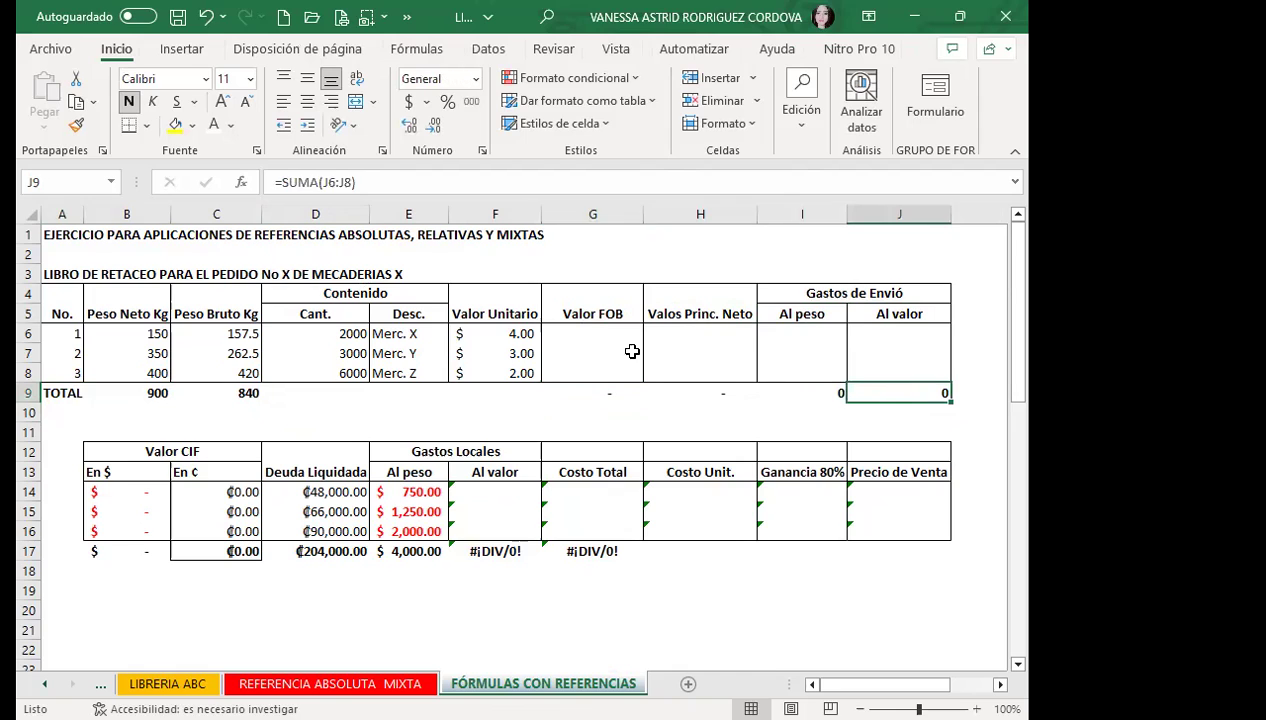
pyautogui.click(585, 333)
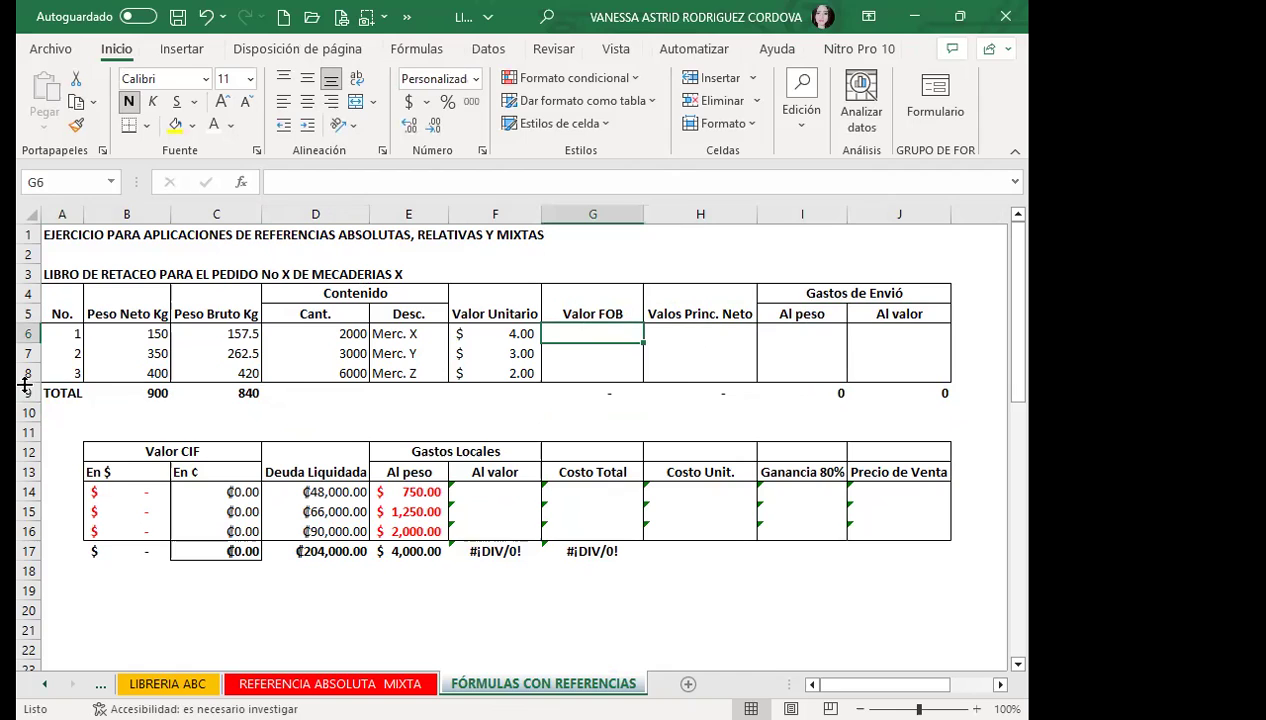
pyautogui.click(617, 392)
pyautogui.click(602, 331)
pyautogui.scroll(-8, 280, 370)
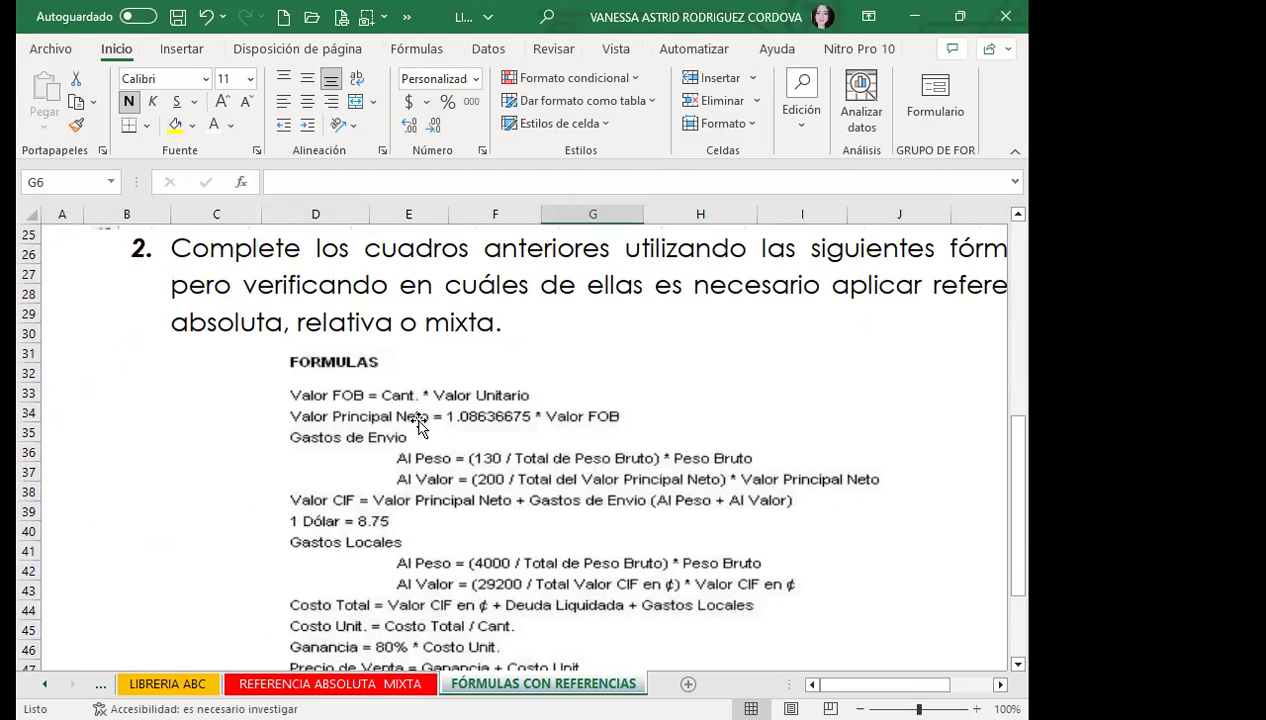
pyautogui.scroll(8, 545, 445)
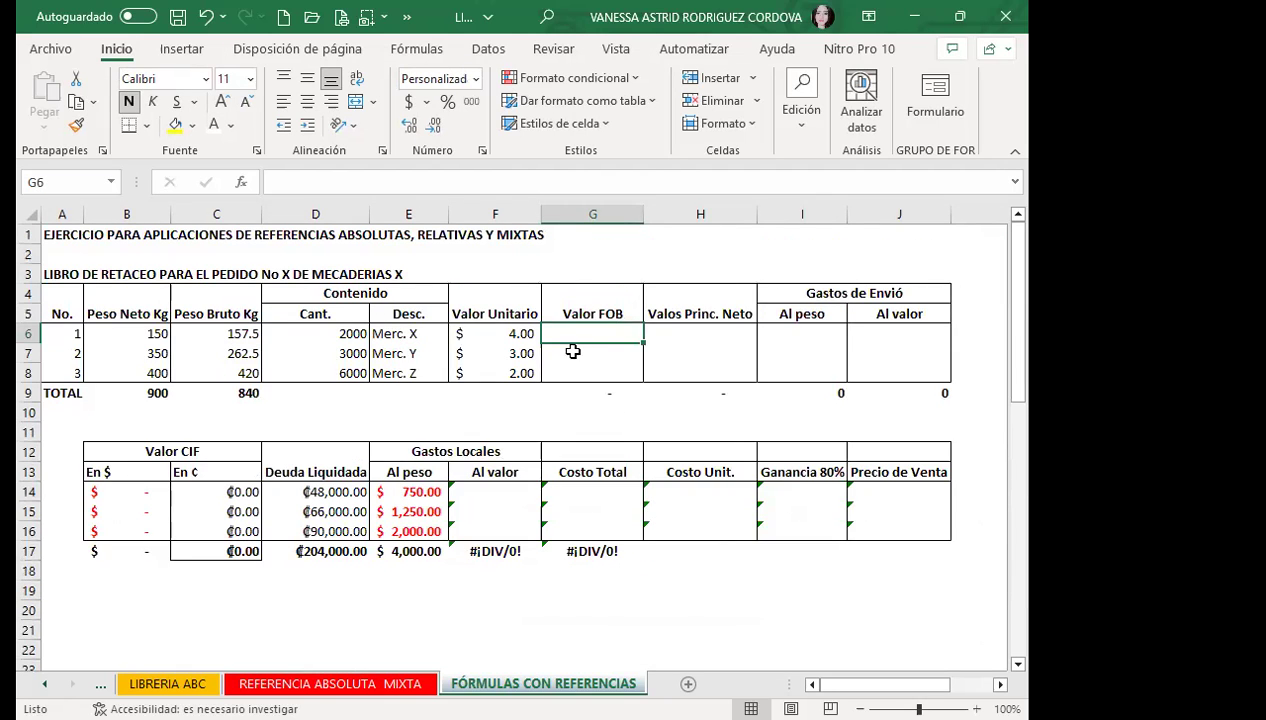
# Step: Enter =D6*F6 in G6 and fill it down to G8, giving 8,000, 9,000 and 12,000
pyautogui.write('=')
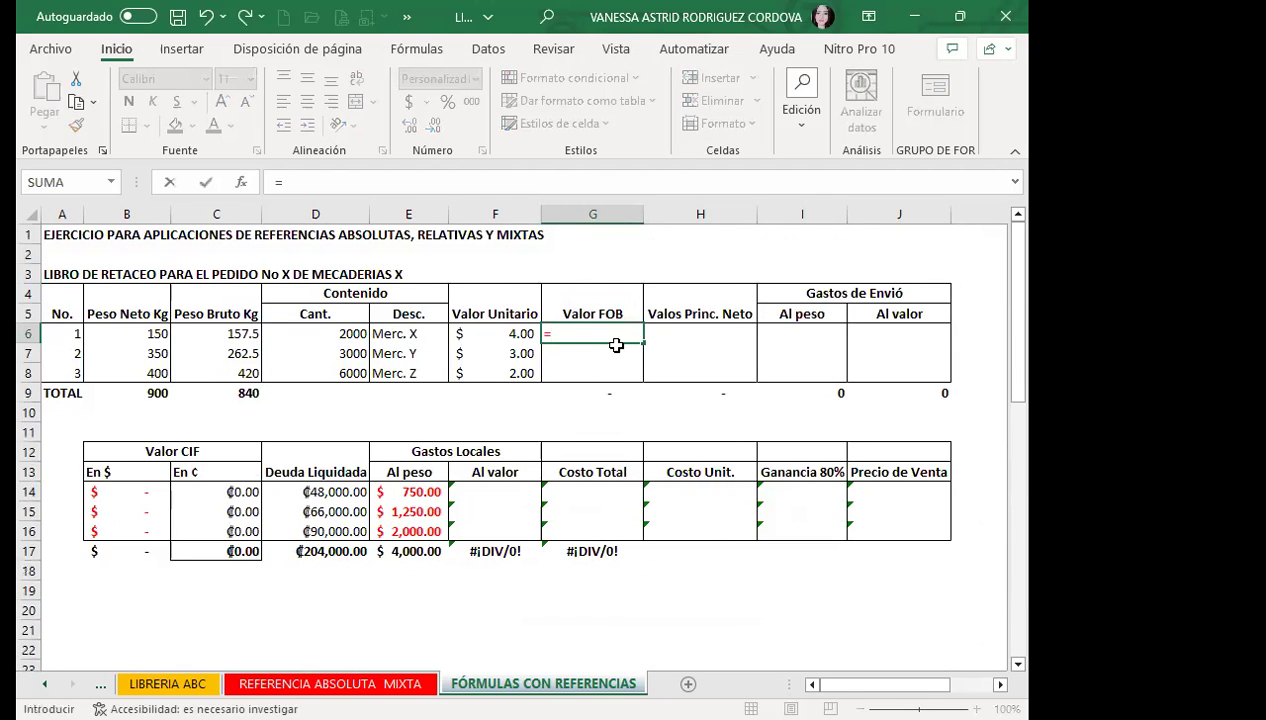
pyautogui.click(324, 334)
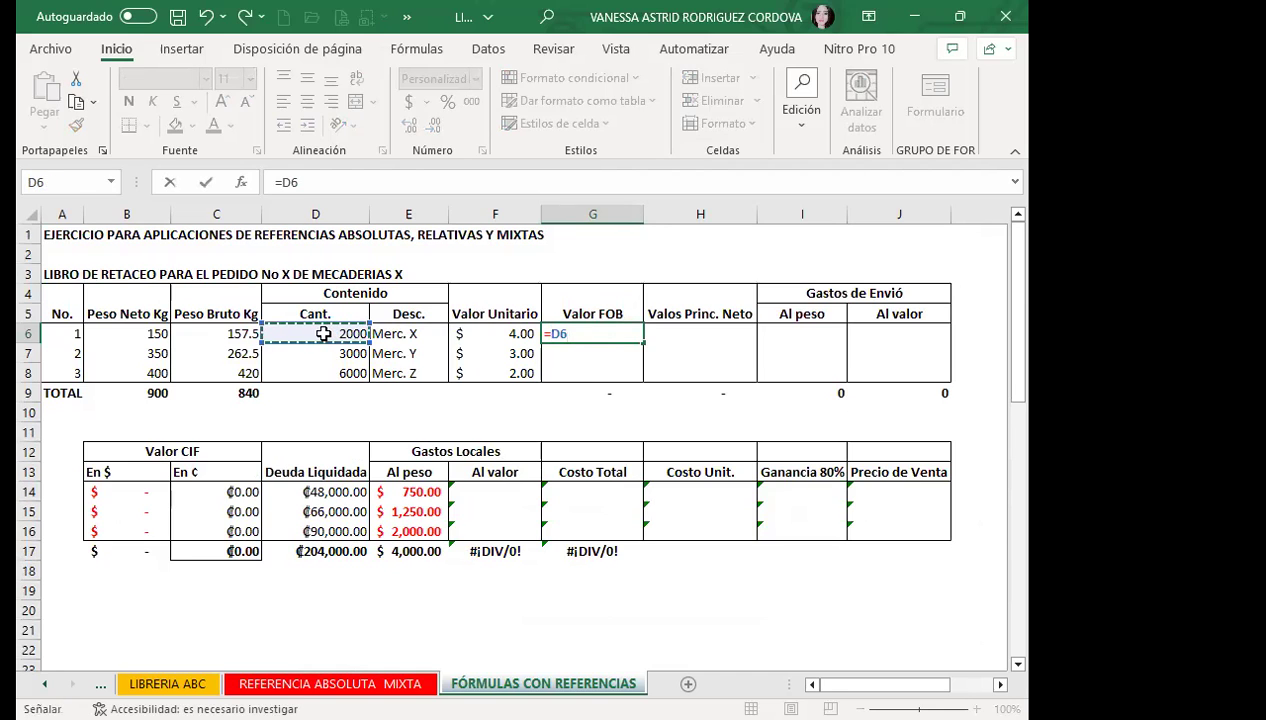
pyautogui.write('*')
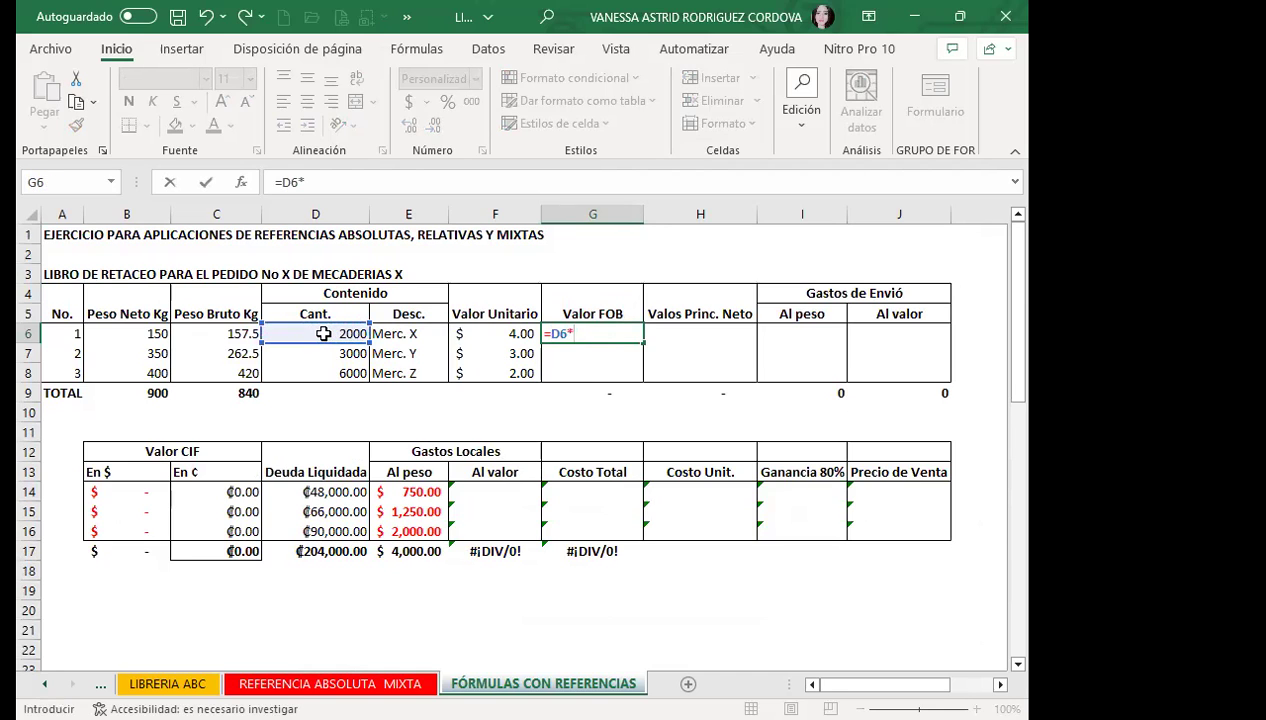
pyautogui.click(480, 334)
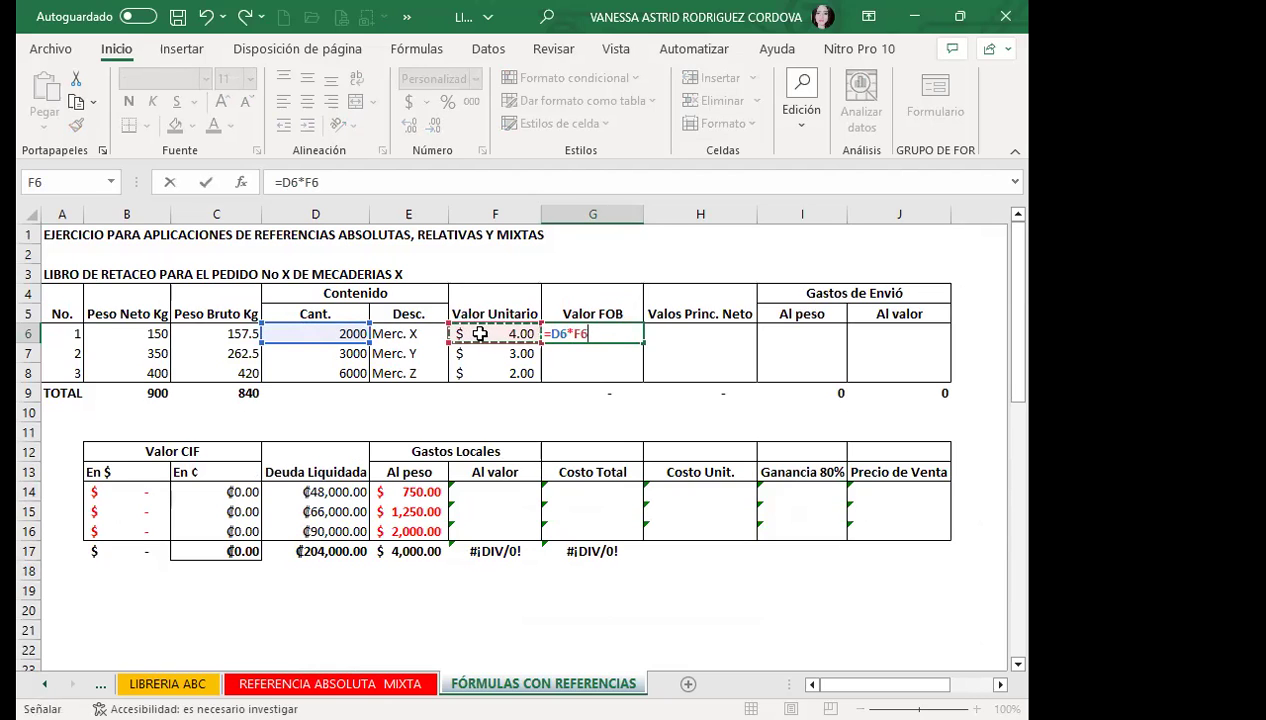
pyautogui.press('Return')
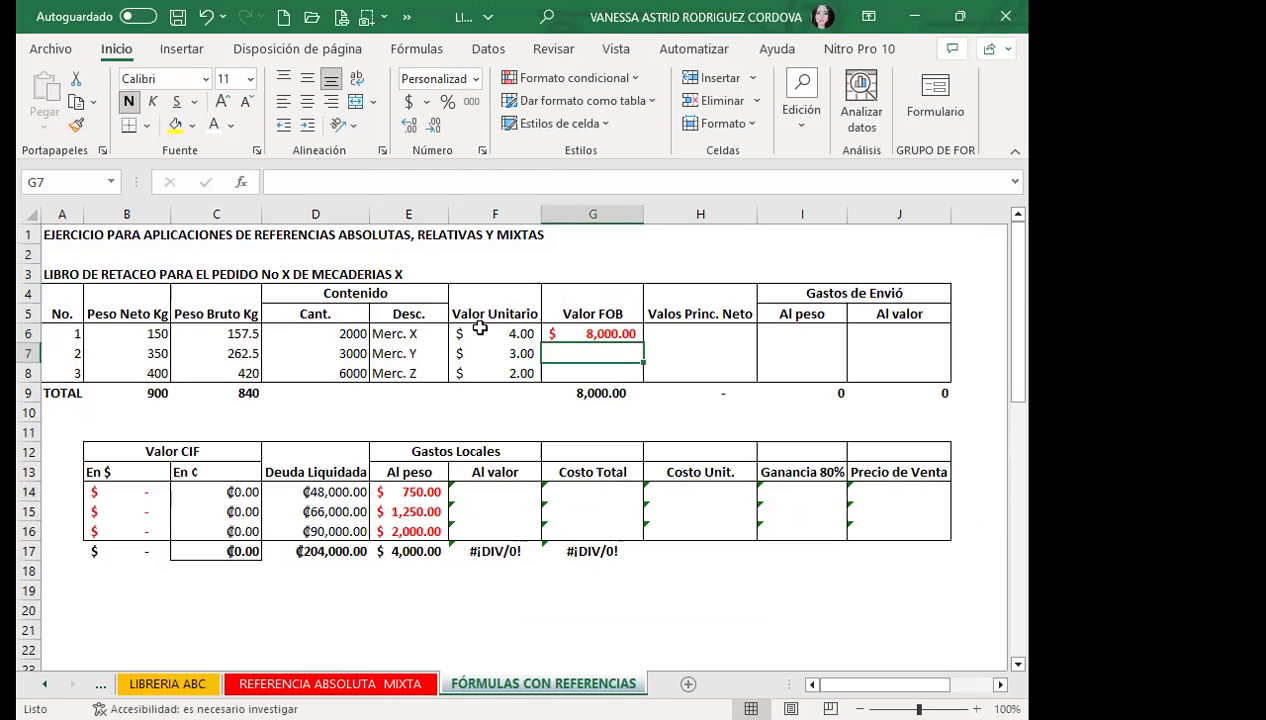
pyautogui.click(592, 330)
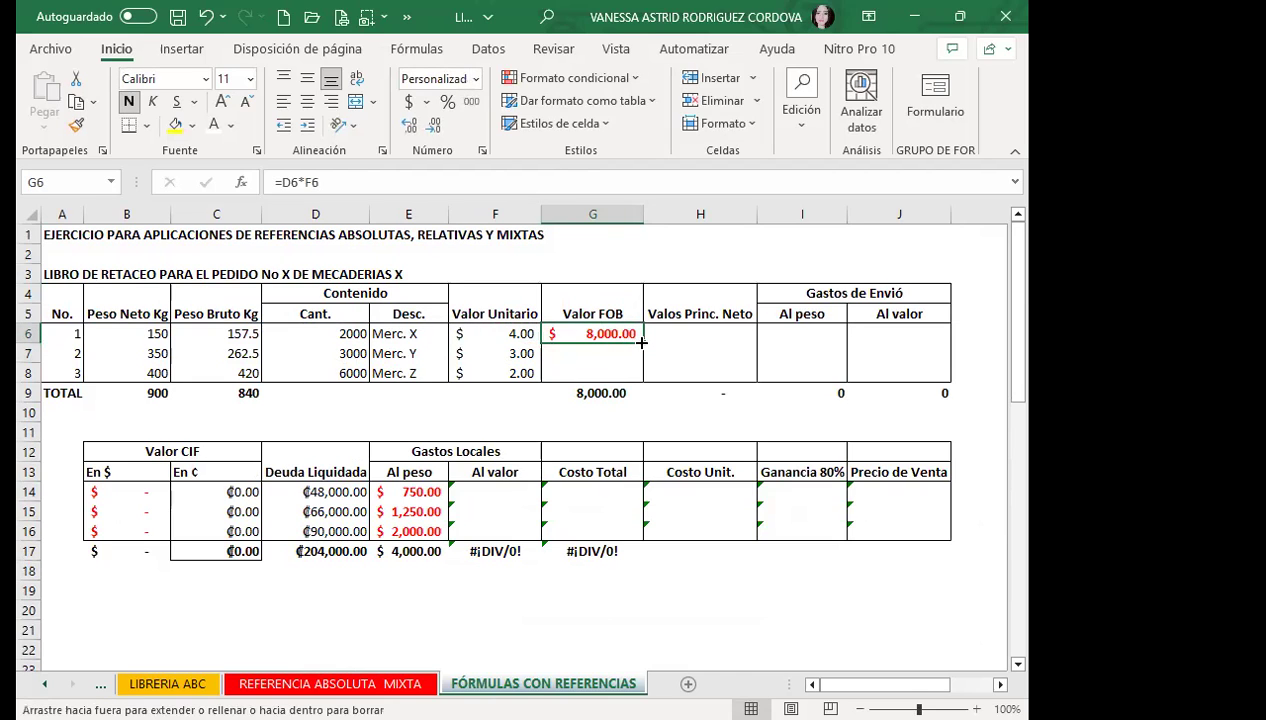
pyautogui.moveTo(641, 342); pyautogui.dragTo(641, 376)
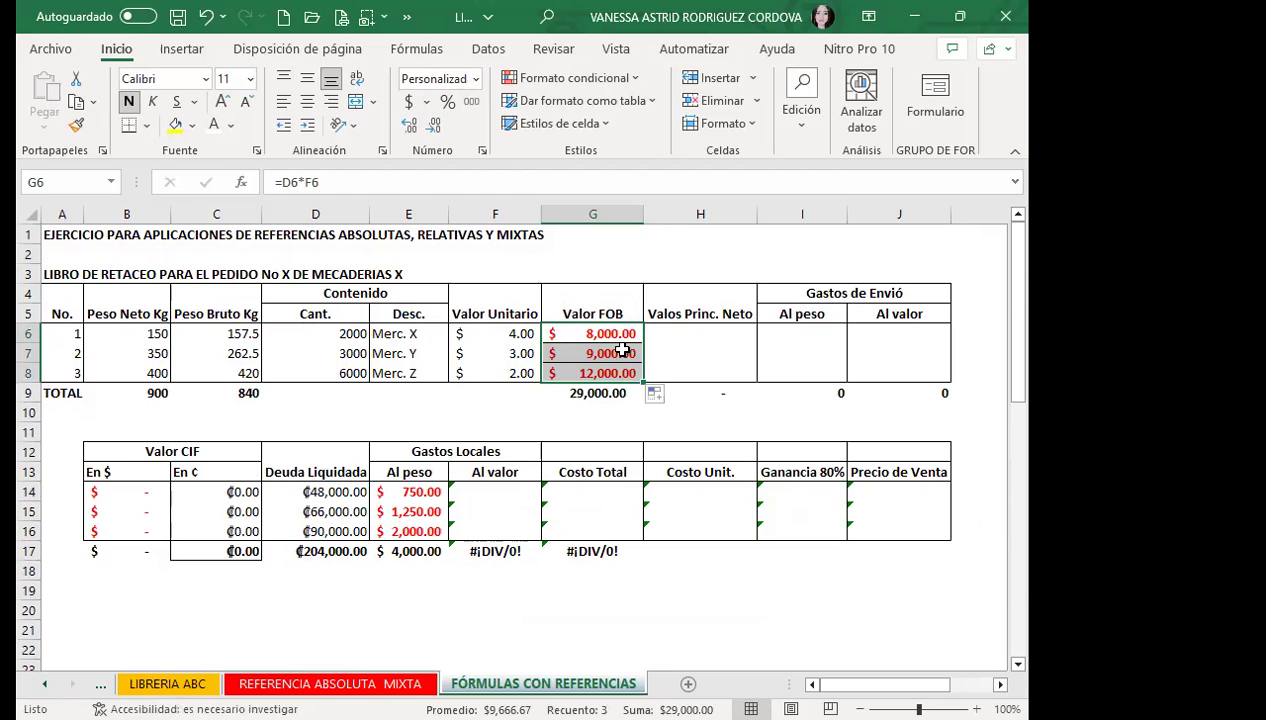
# Step: Open Format Cells for the Valor FOB cells, close it unchanged, and recheck D6 and F6
pyautogui.rightClick(632, 380)
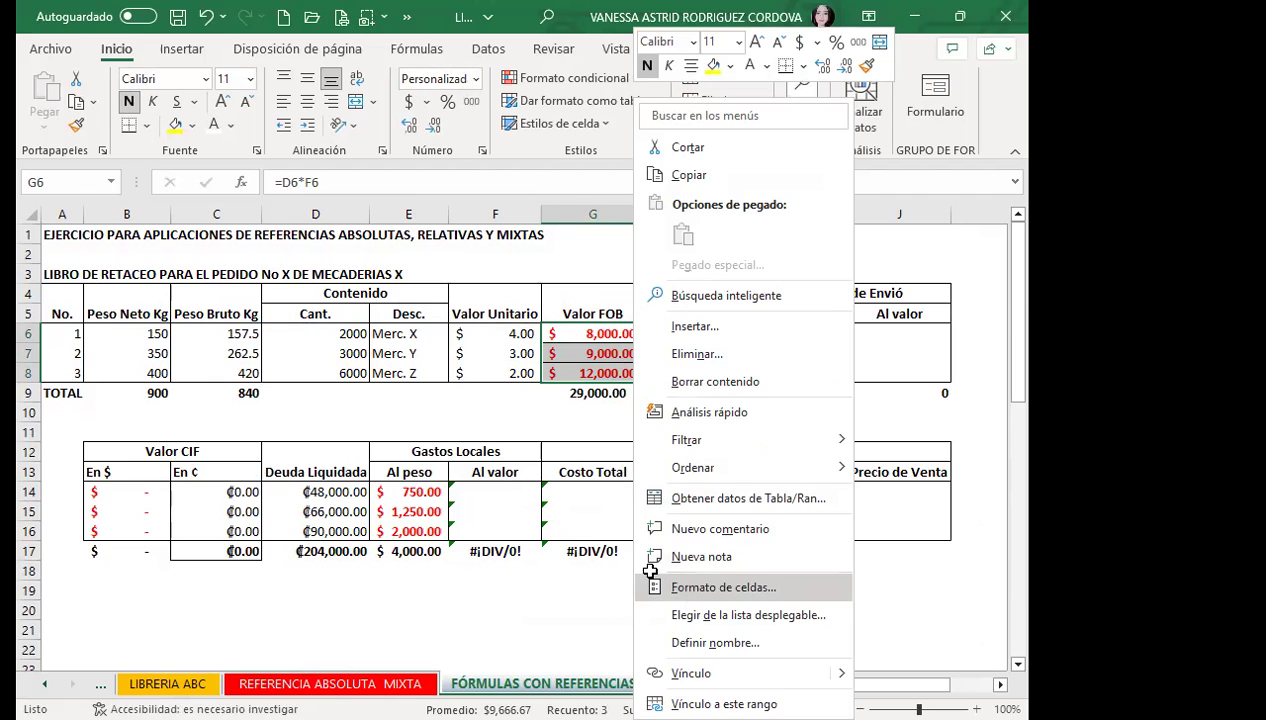
pyautogui.click(723, 587)
pyautogui.click(917, 248)
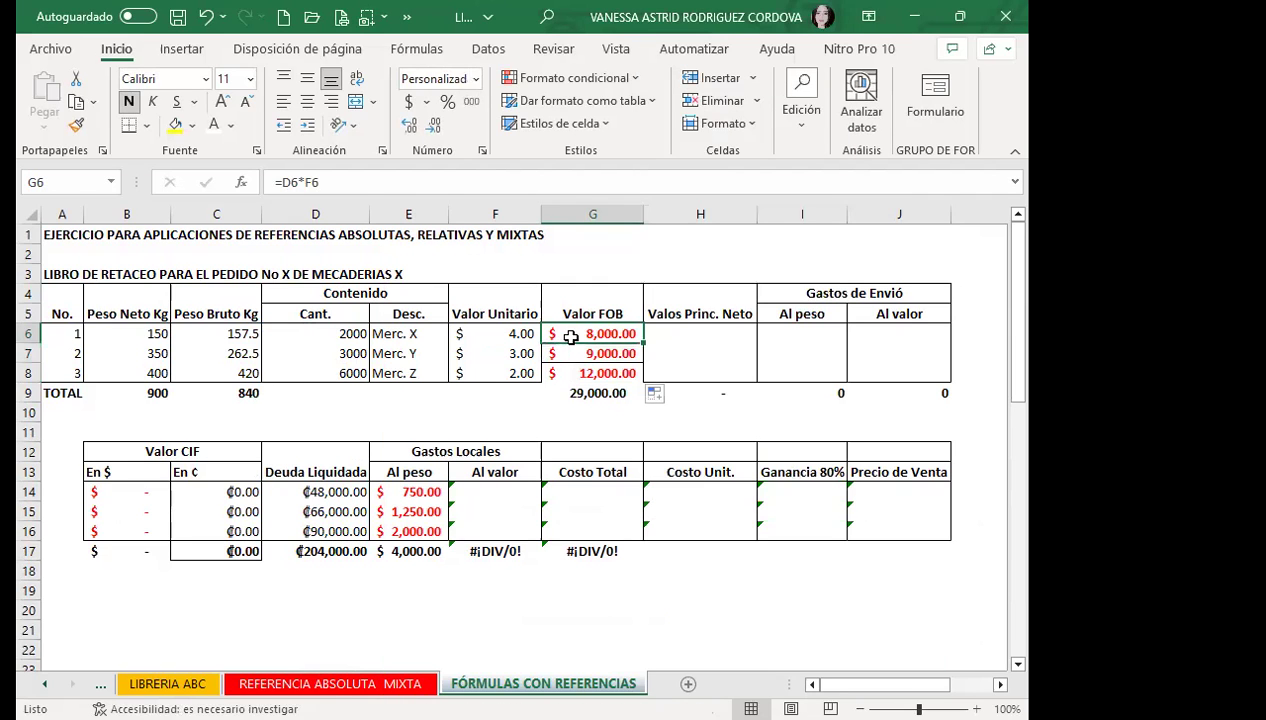
pyautogui.click(341, 330)
pyautogui.click(500, 326)
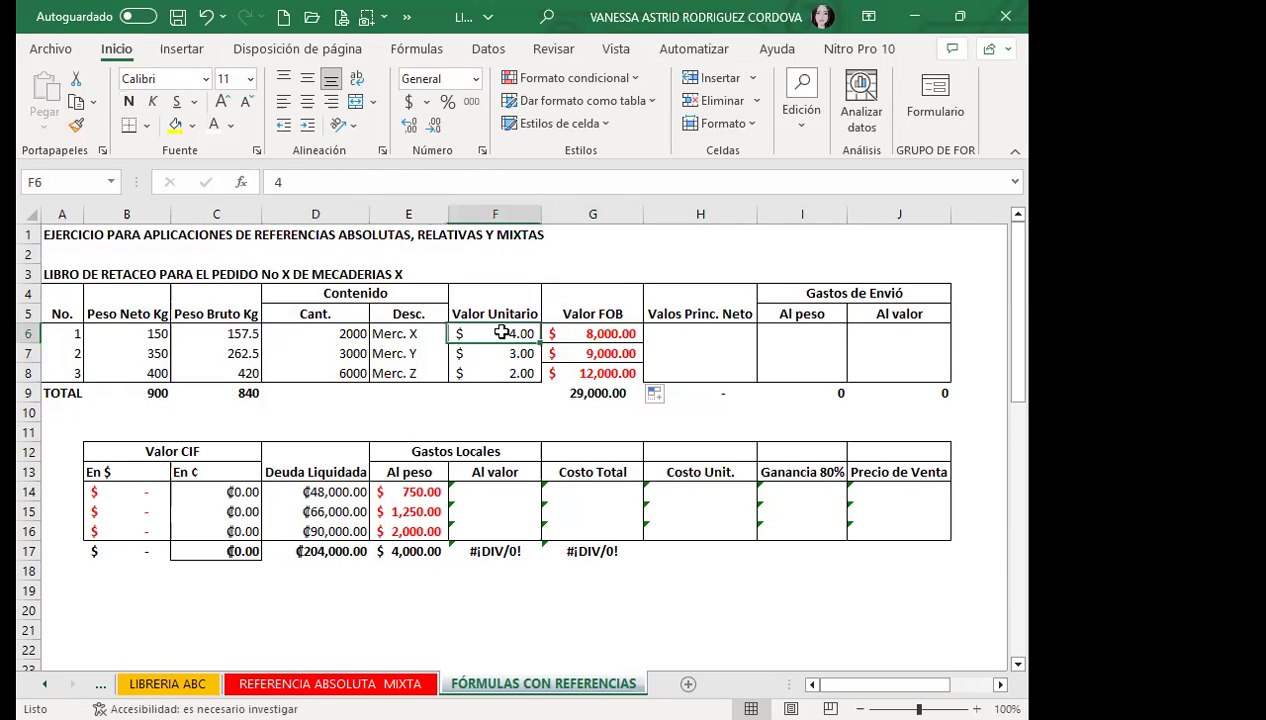
pyautogui.click(690, 326)
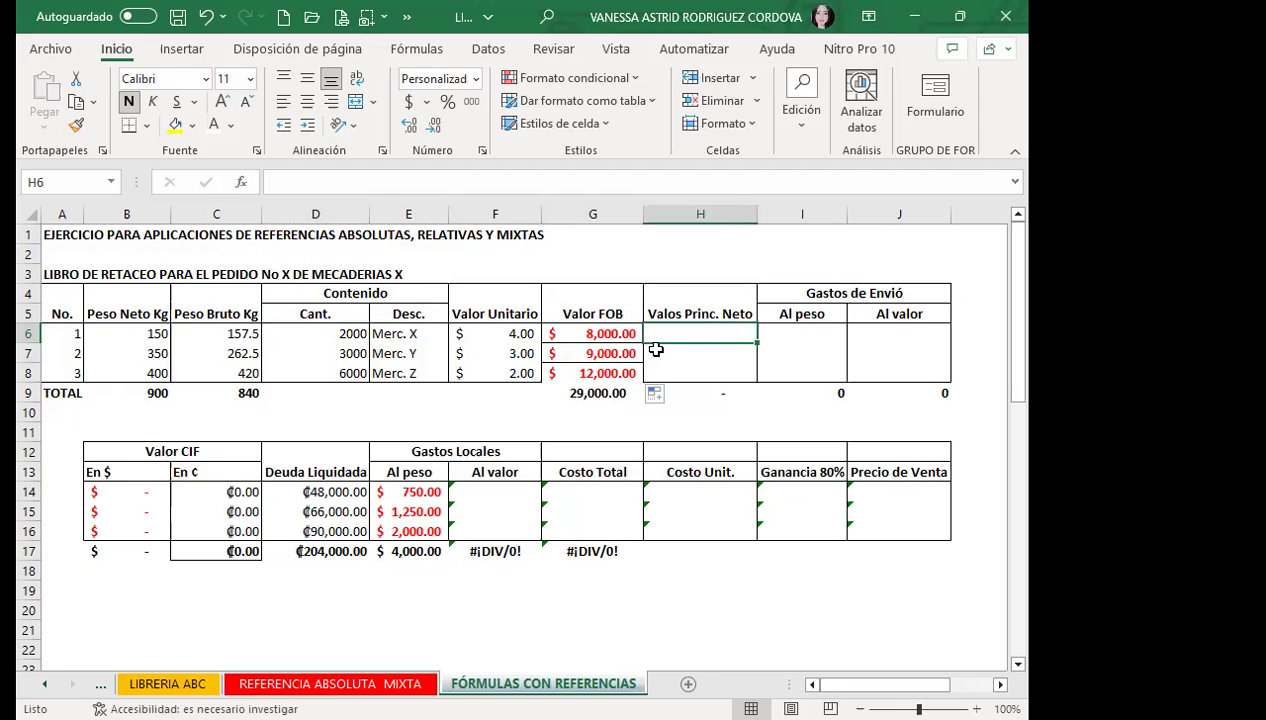
# Step: Redo the Valor FOB fill down to G8 and consult the formulas picture below the tables
pyautogui.hotkey('ctrl', 'z')
pyautogui.moveTo(643, 342); pyautogui.dragTo(643, 380)
pyautogui.click(681, 330)
pyautogui.scroll(-2, 396, 495)
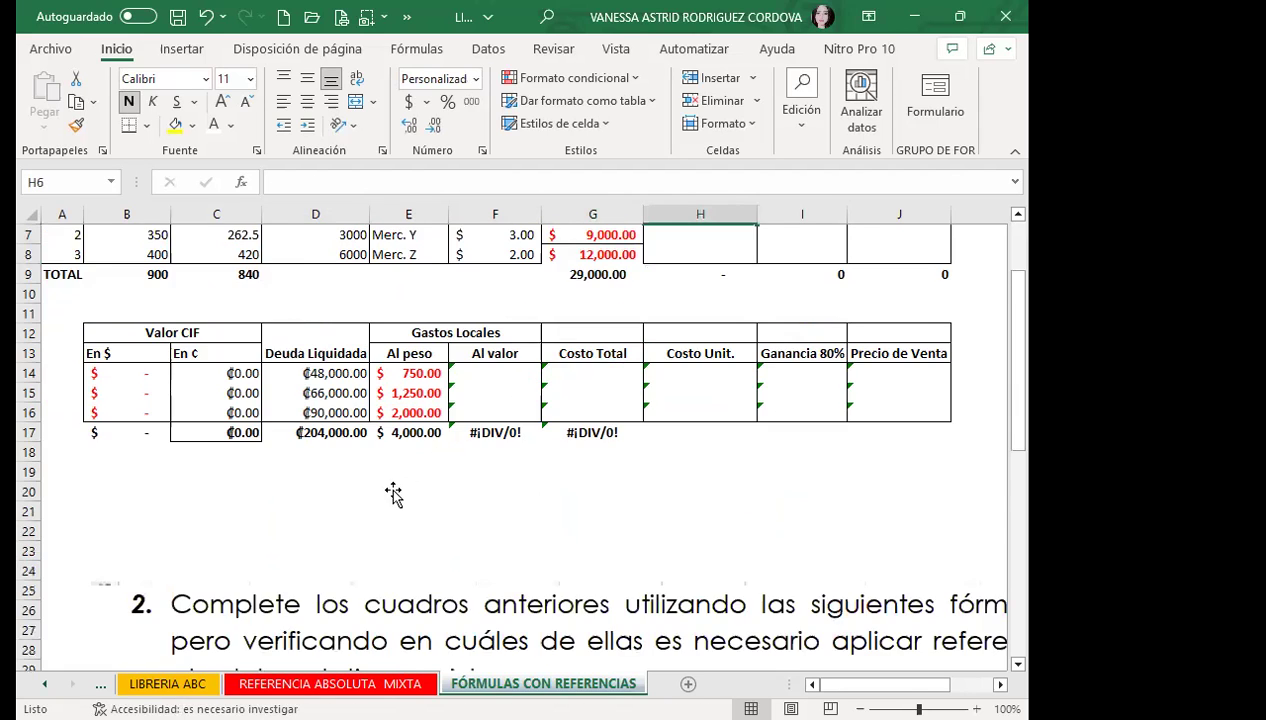
pyautogui.scroll(-5, 396, 490)
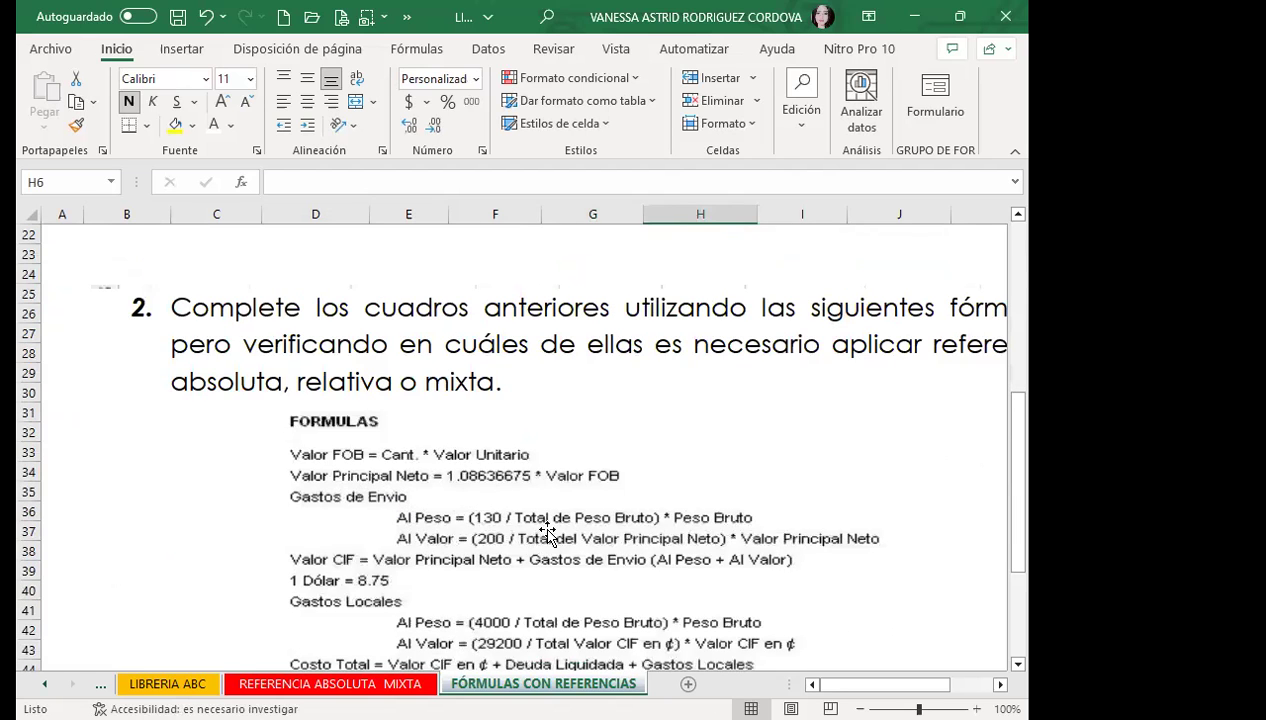
pyautogui.moveTo(542, 529); pyautogui.dragTo(542, 517)
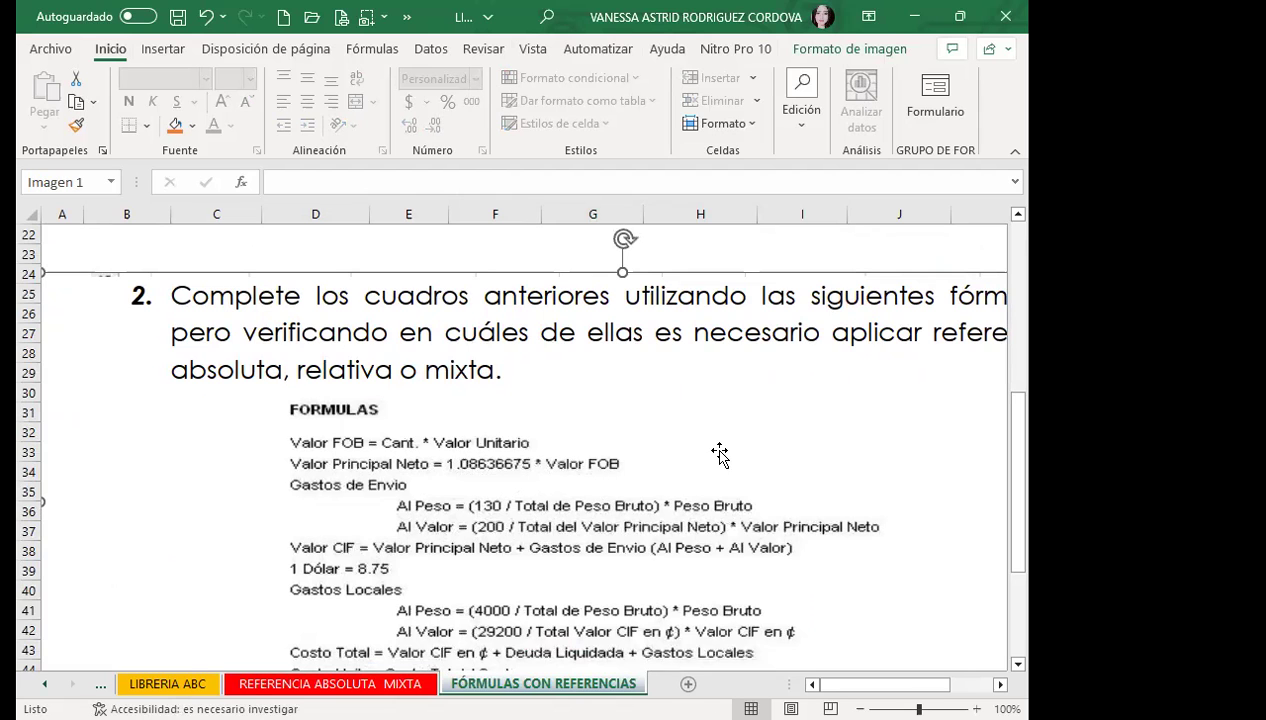
pyautogui.scroll(3, 720, 452)
pyautogui.scroll(2, 547, 385)
pyautogui.scroll(2, 600, 342)
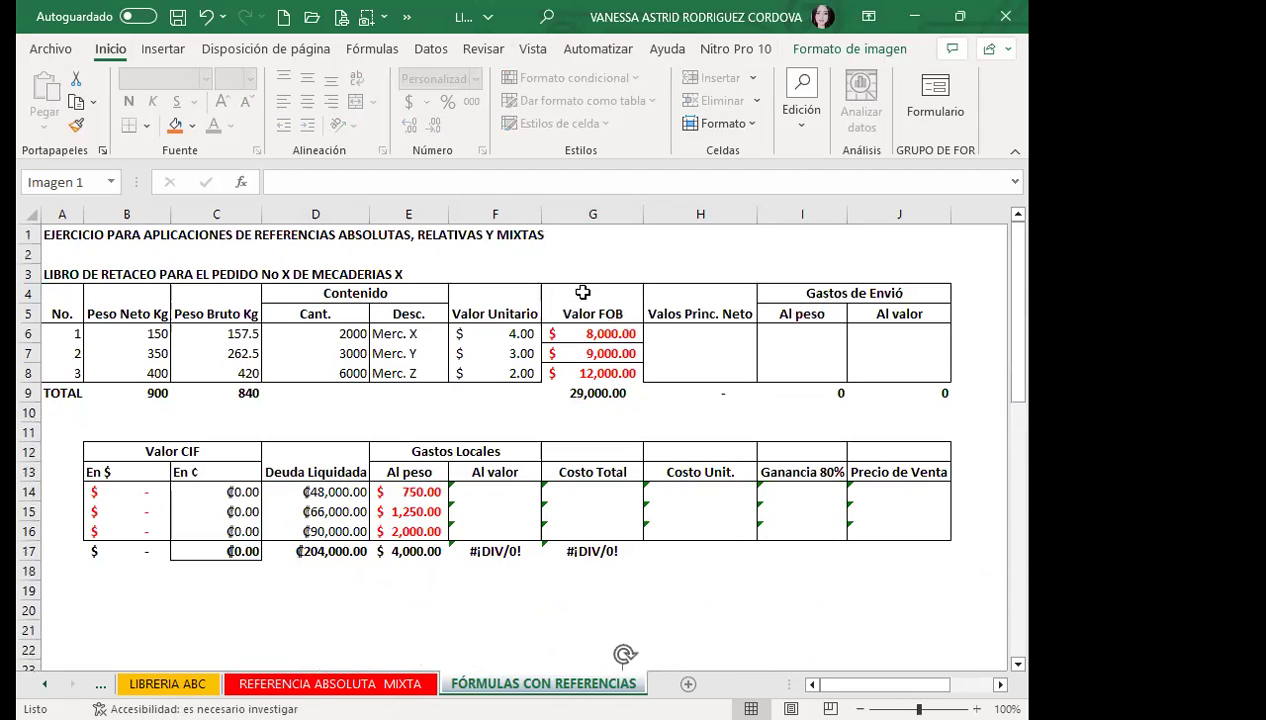
# Step: Enter =1.08636675*G6 in H6 as the Valor Principal Neto formula
pyautogui.click(650, 330)
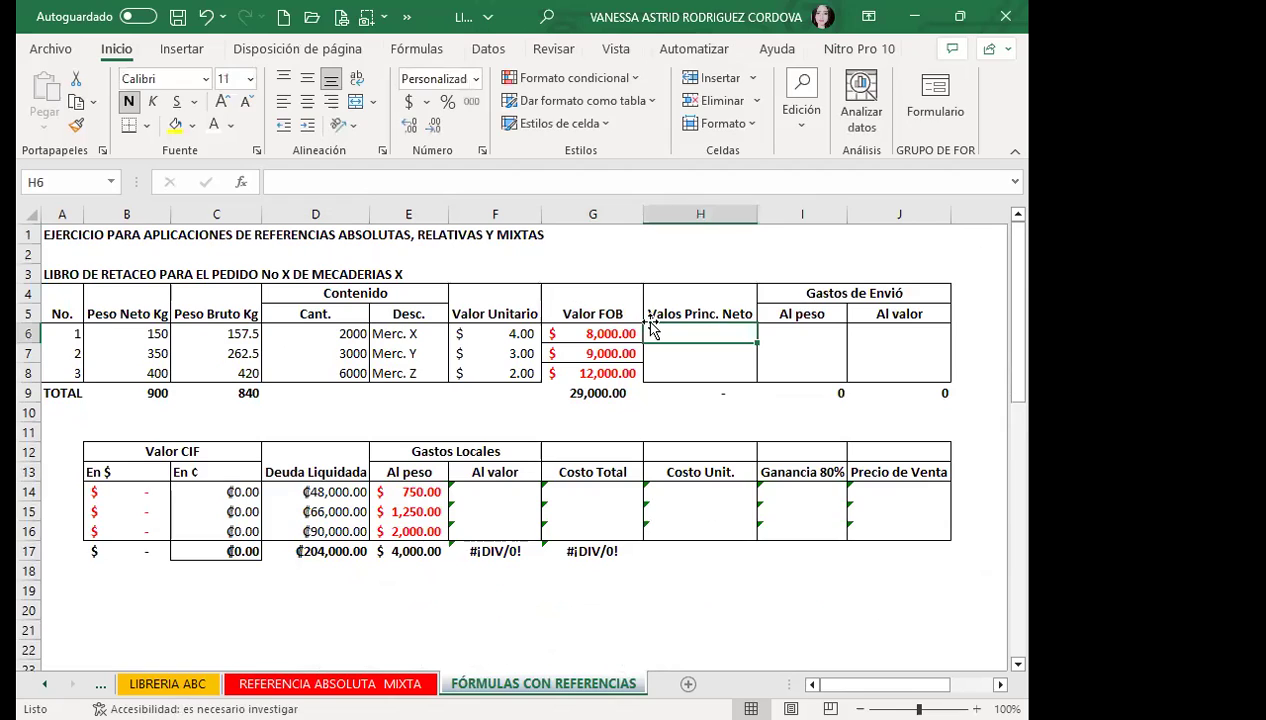
pyautogui.write('=')
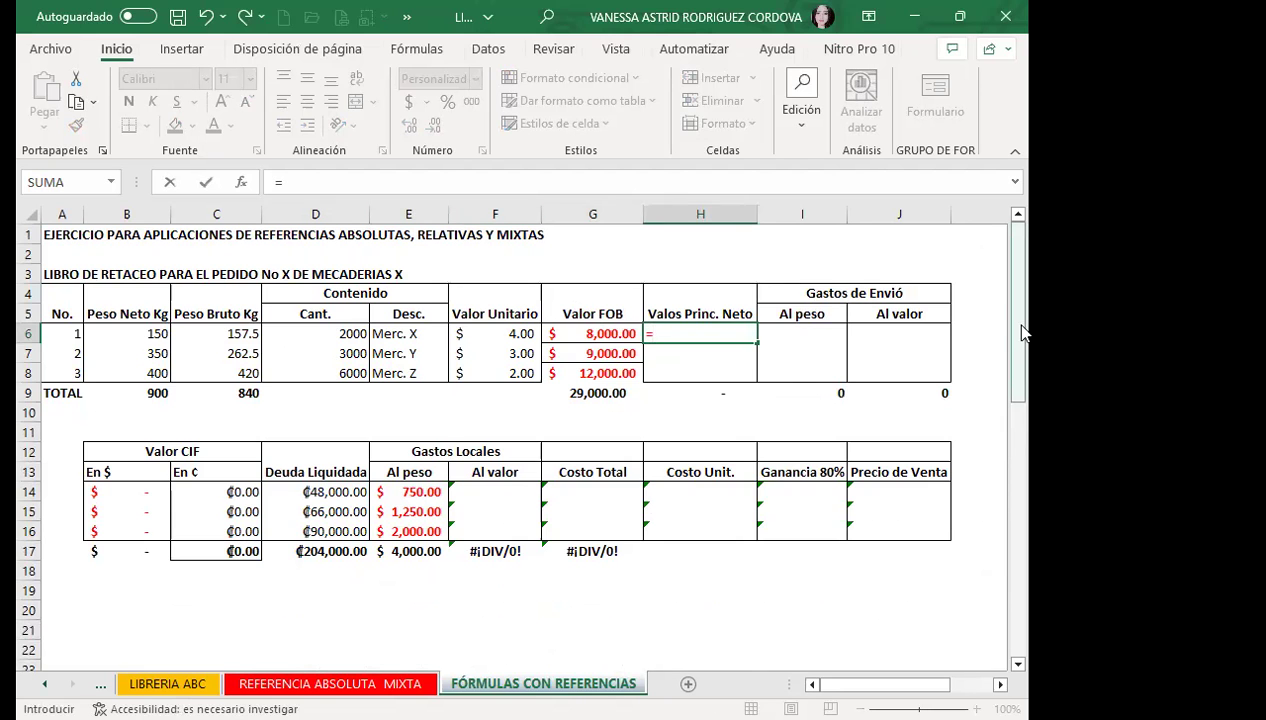
pyautogui.moveTo(1022, 332); pyautogui.dragTo(1022, 476)
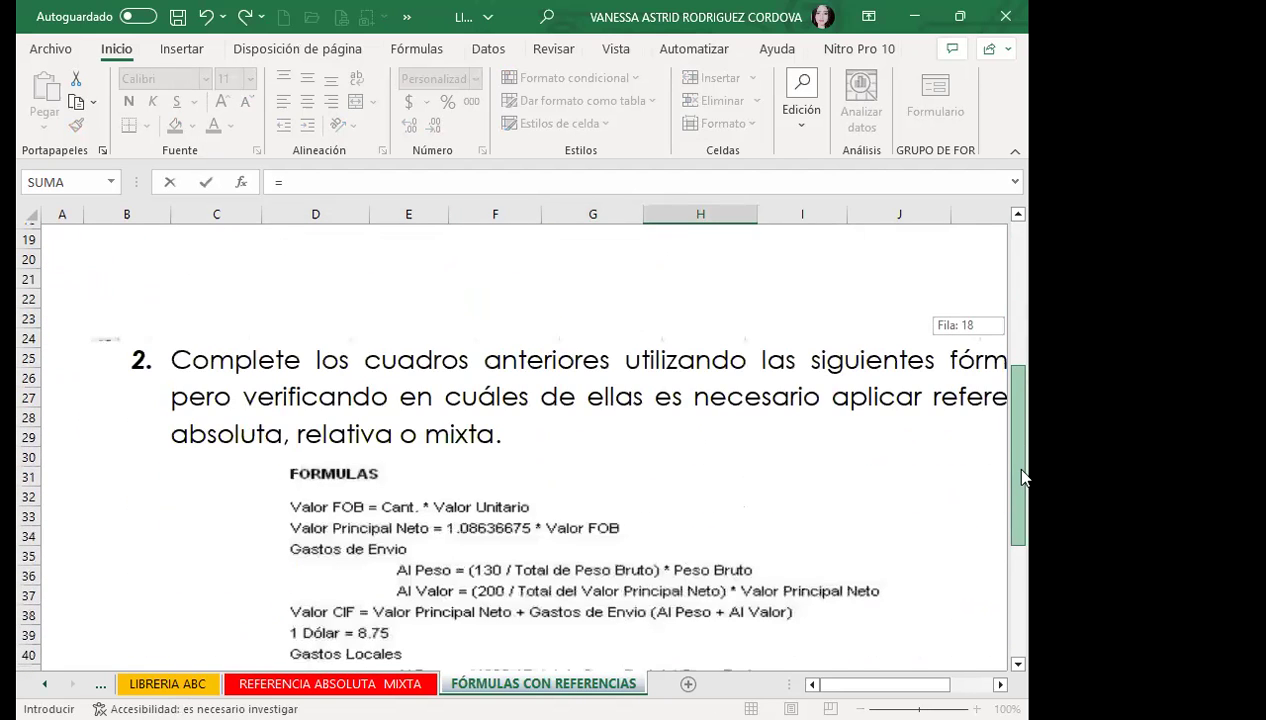
pyautogui.moveTo(1022, 476); pyautogui.dragTo(1030, 315)
pyautogui.write('1.')
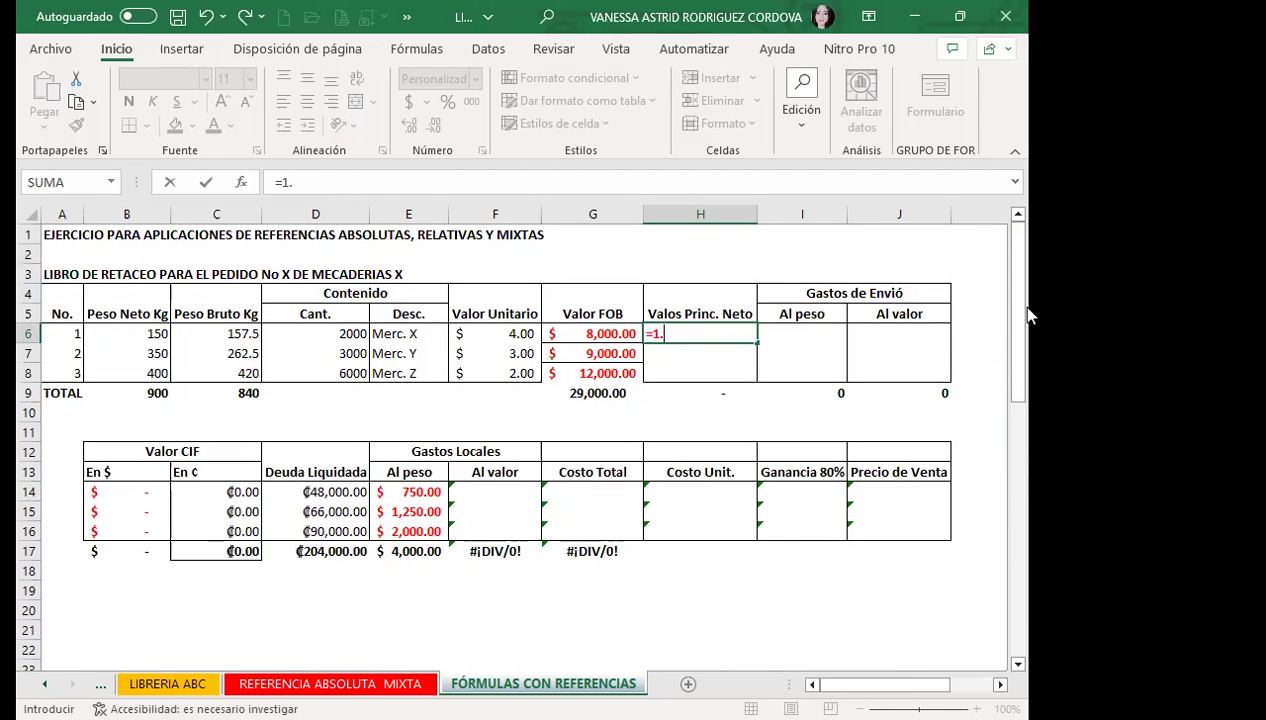
pyautogui.write('03686')
pyautogui.moveTo(1018, 316); pyautogui.dragTo(1018, 450)
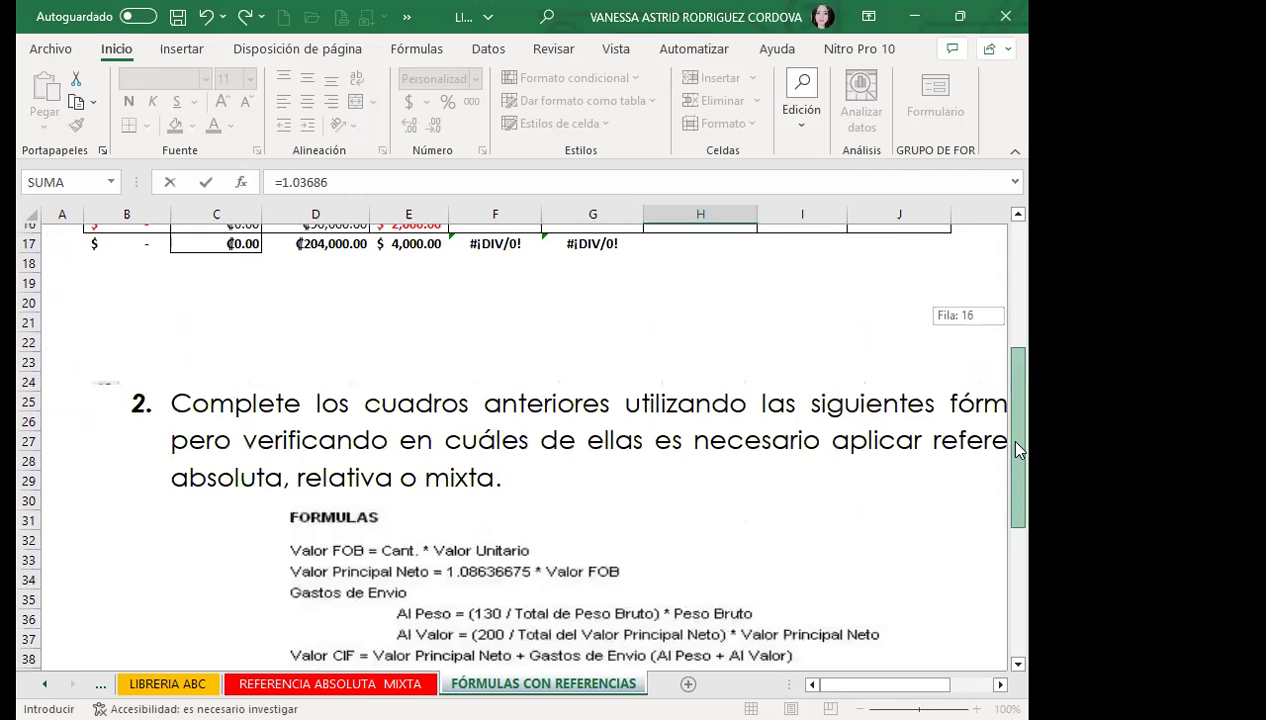
pyautogui.moveTo(1018, 450); pyautogui.dragTo(1018, 340)
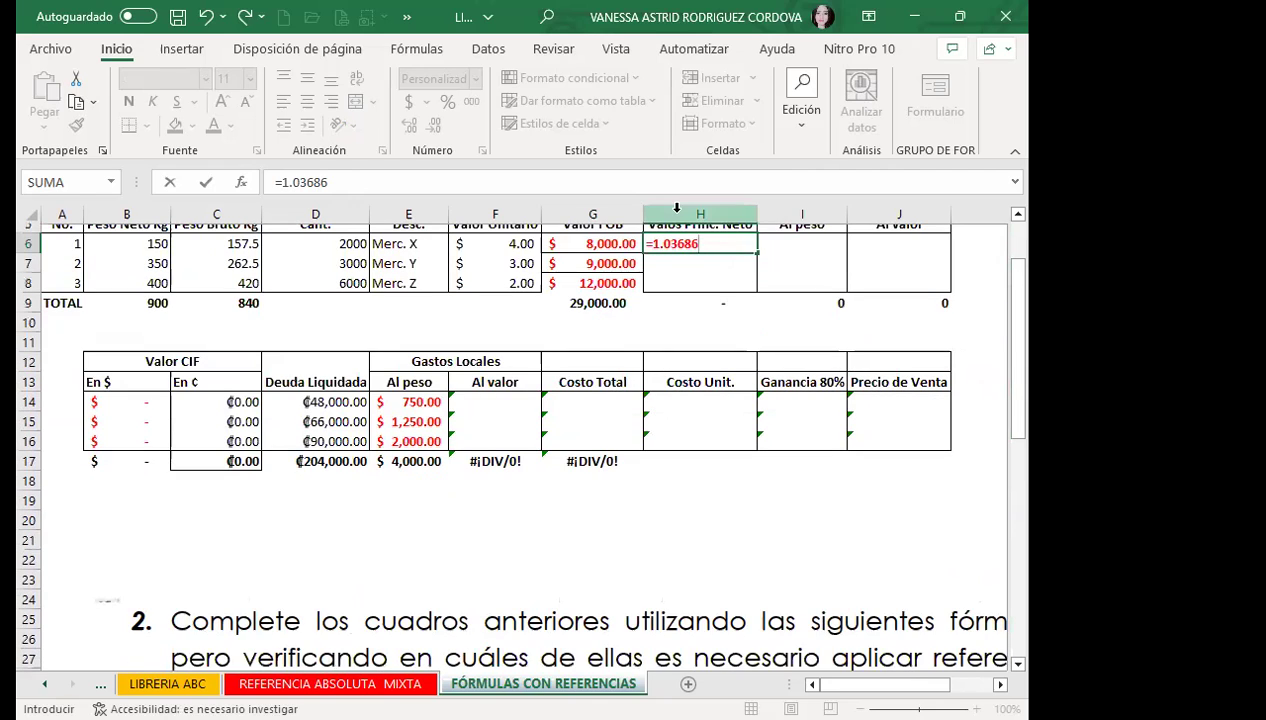
pyautogui.press('BackSpace')
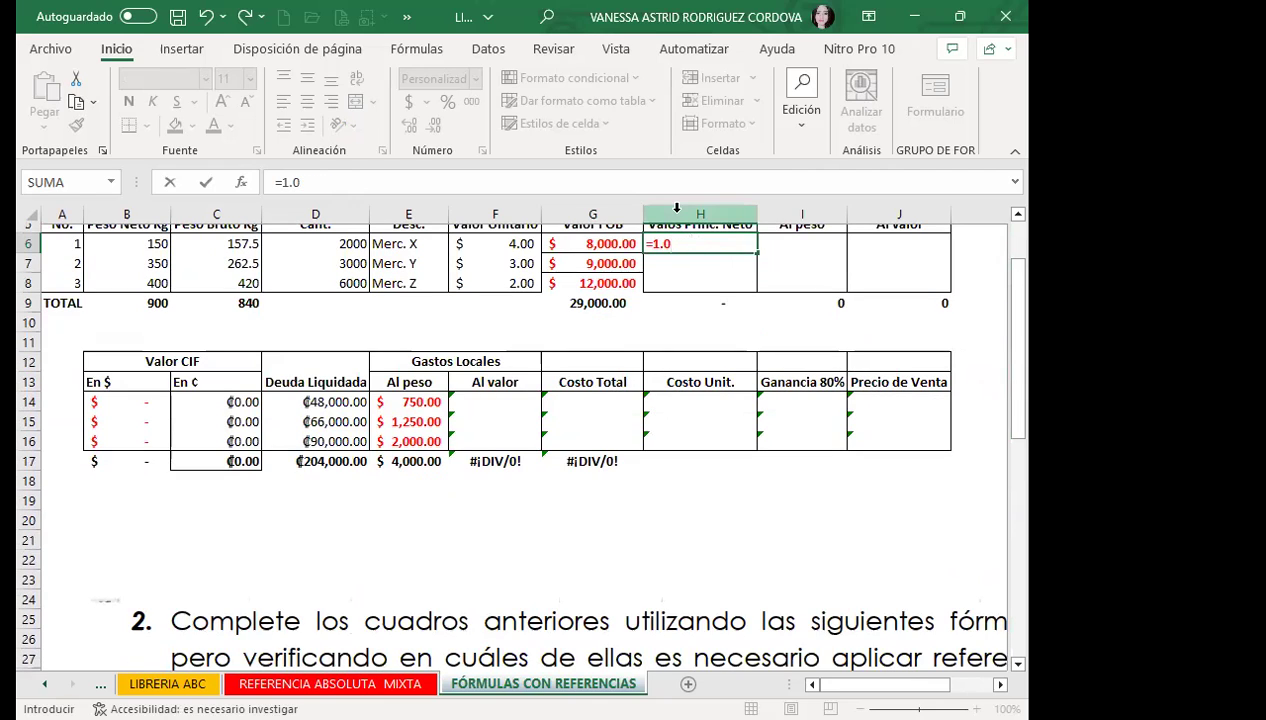
pyautogui.scroll(-1, 677, 208)
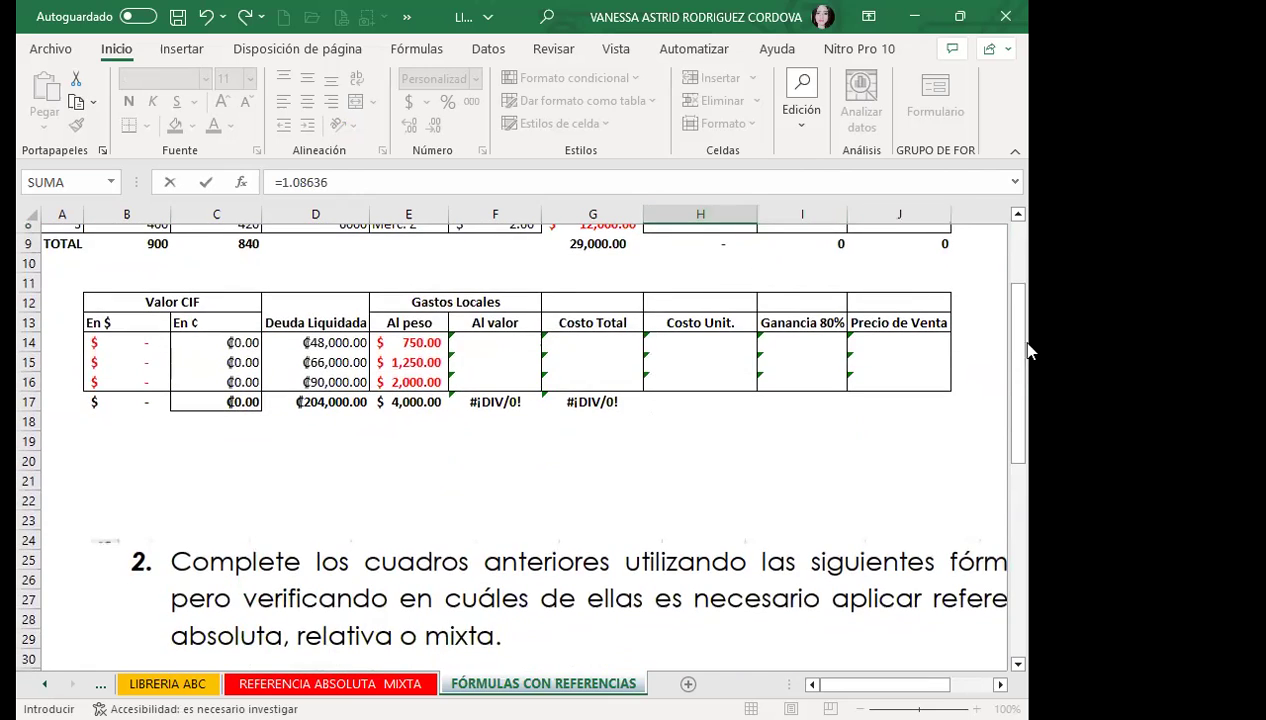
pyautogui.moveTo(1018, 360)
pyautogui.mouseDown()
pyautogui.moveTo(1030, 450)
pyautogui.moveTo(1030, 258)
pyautogui.mouseUp()
pyautogui.write('675*')
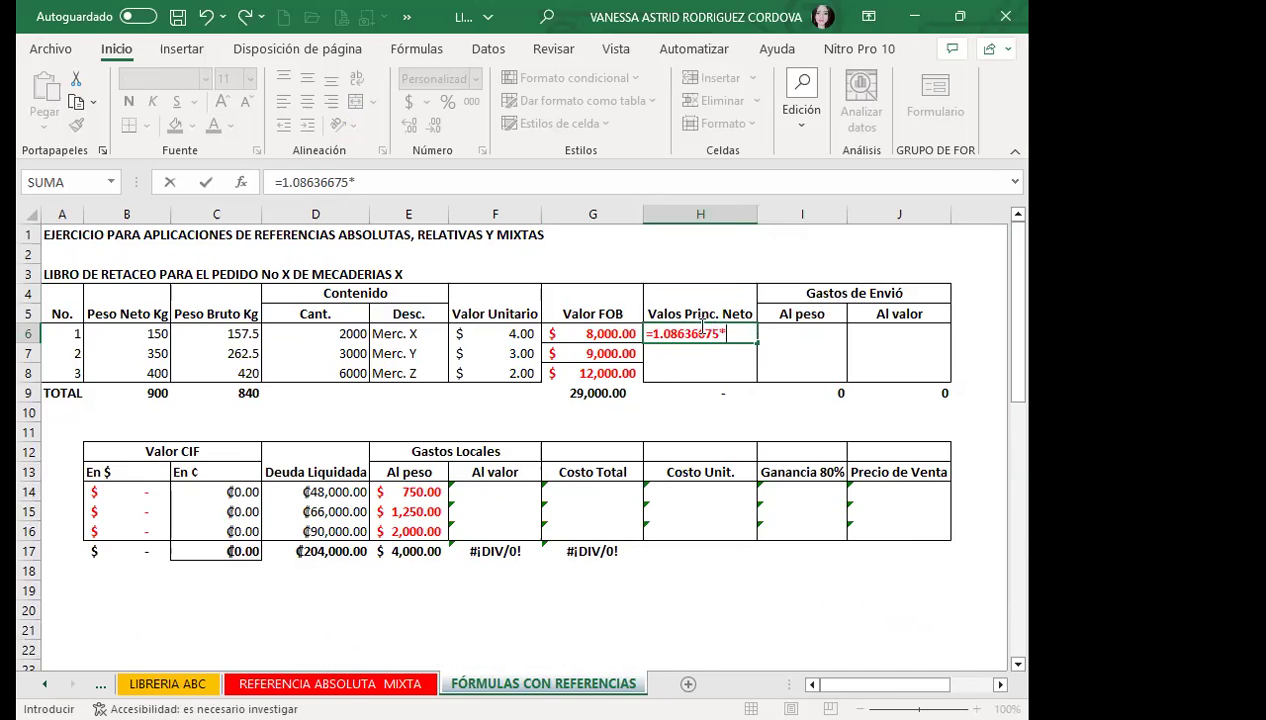
pyautogui.click(592, 335)
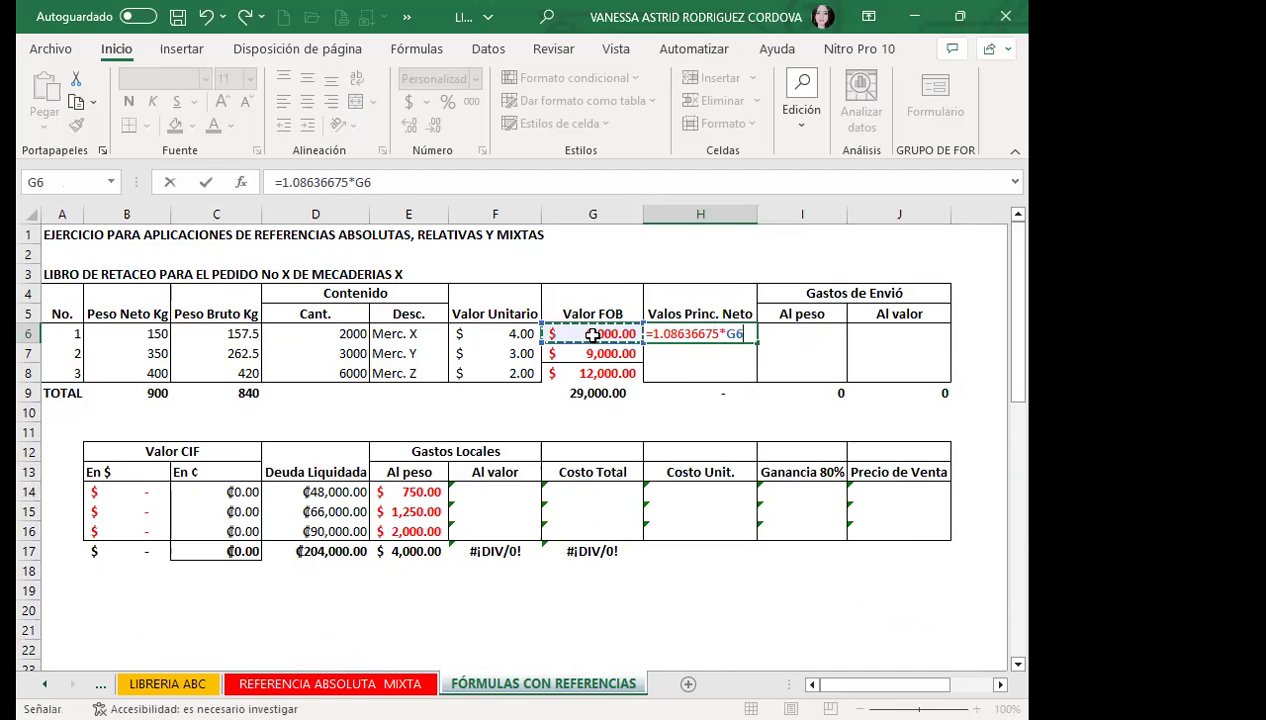
pyautogui.press('Return')
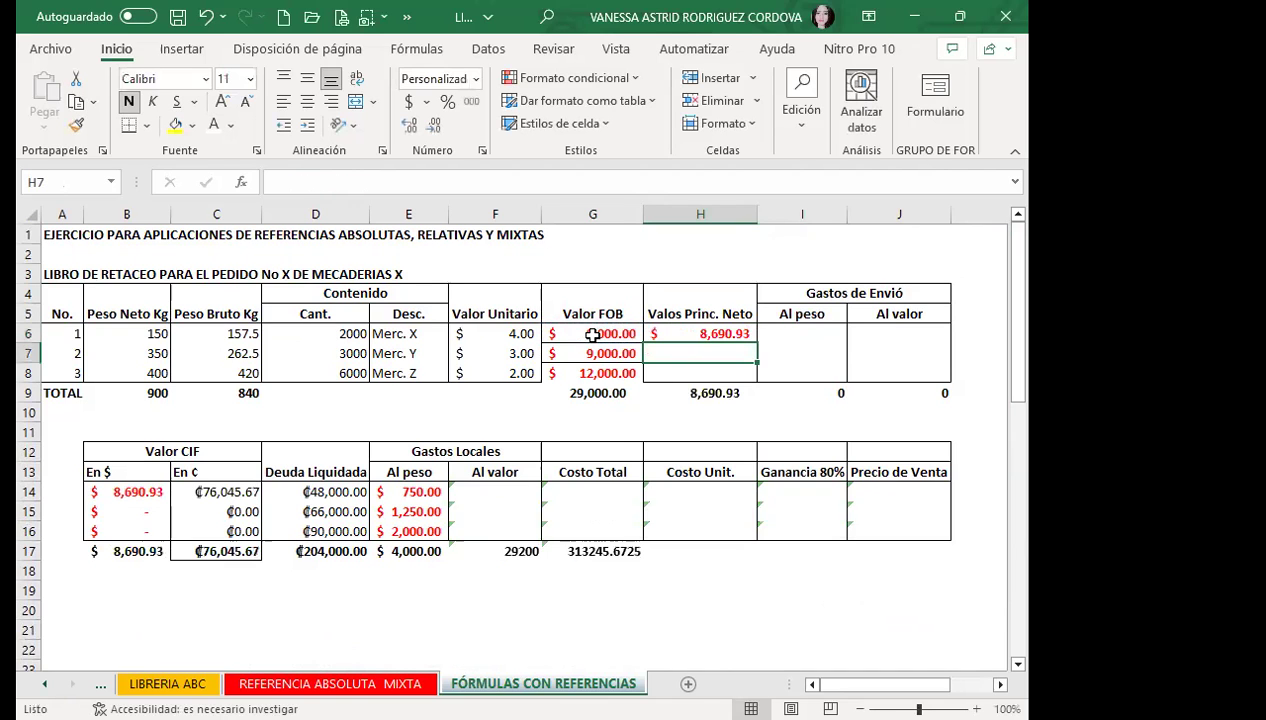
# Step: Fill H6's formula down to H8 (8,690.93, 9,777.30, 13,036.40) and select G6:H8
pyautogui.click(695, 333)
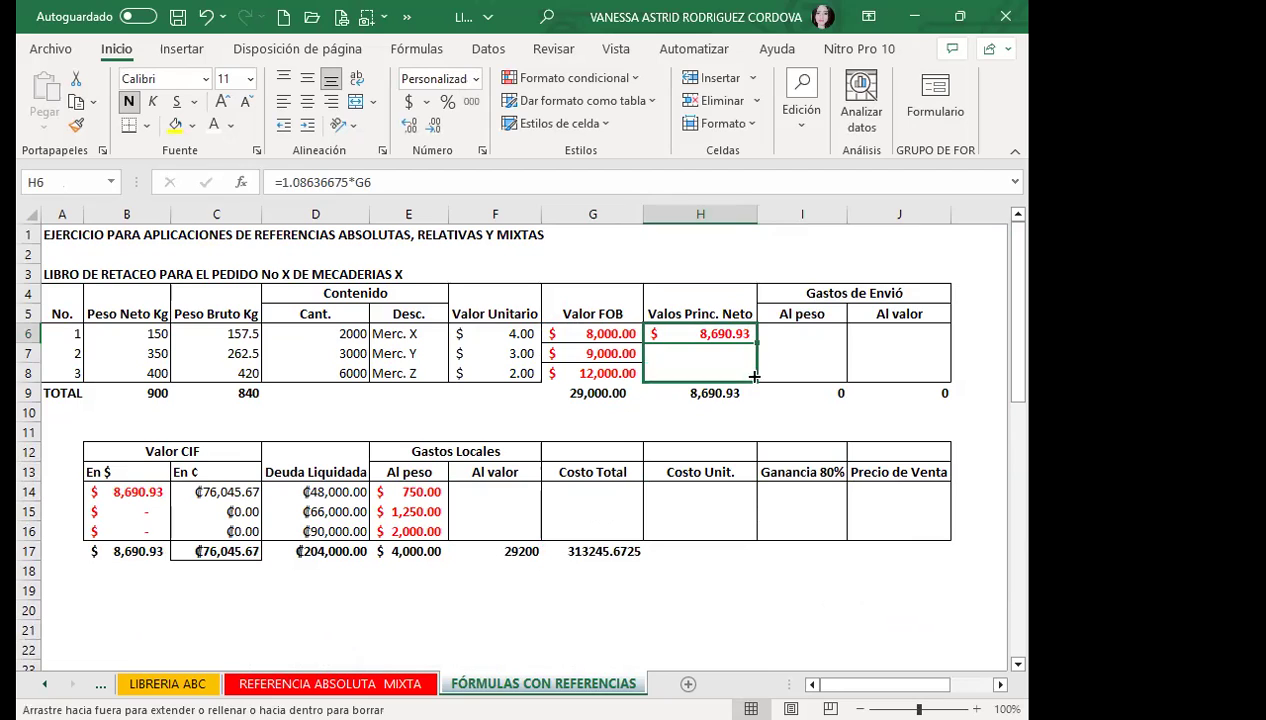
pyautogui.moveTo(754, 344); pyautogui.dragTo(754, 378)
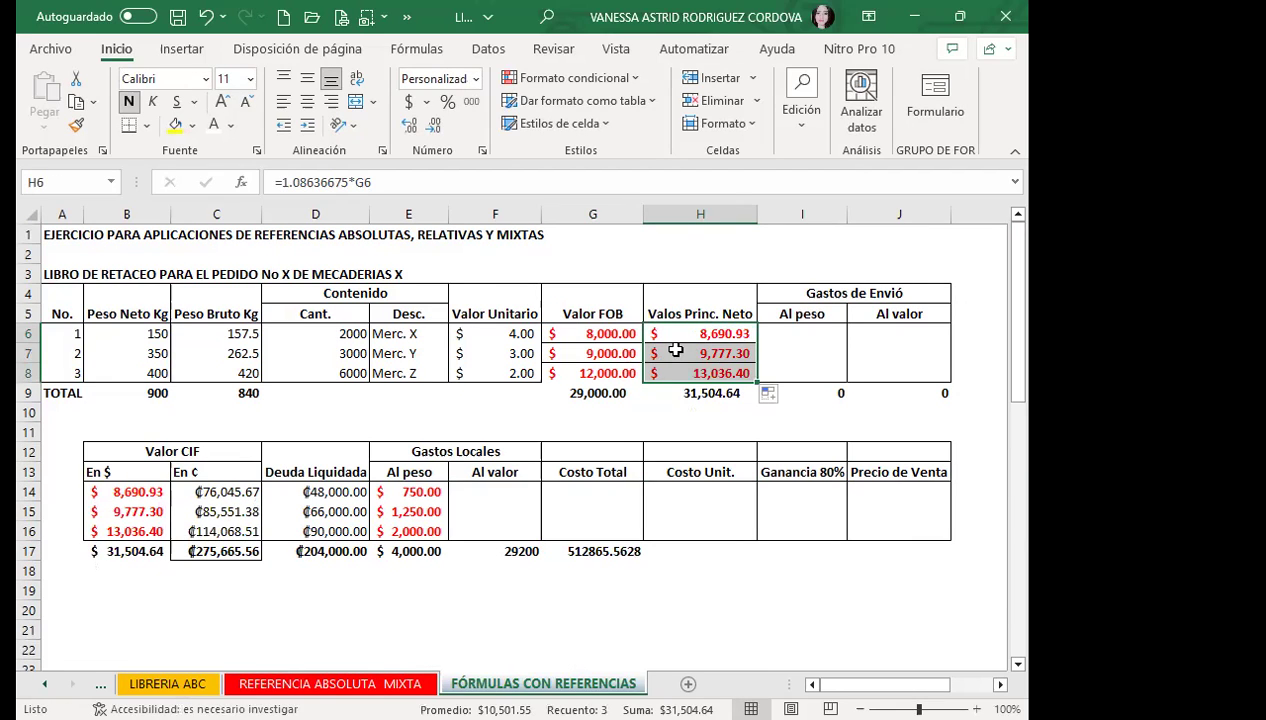
pyautogui.moveTo(592, 330); pyautogui.dragTo(715, 370)
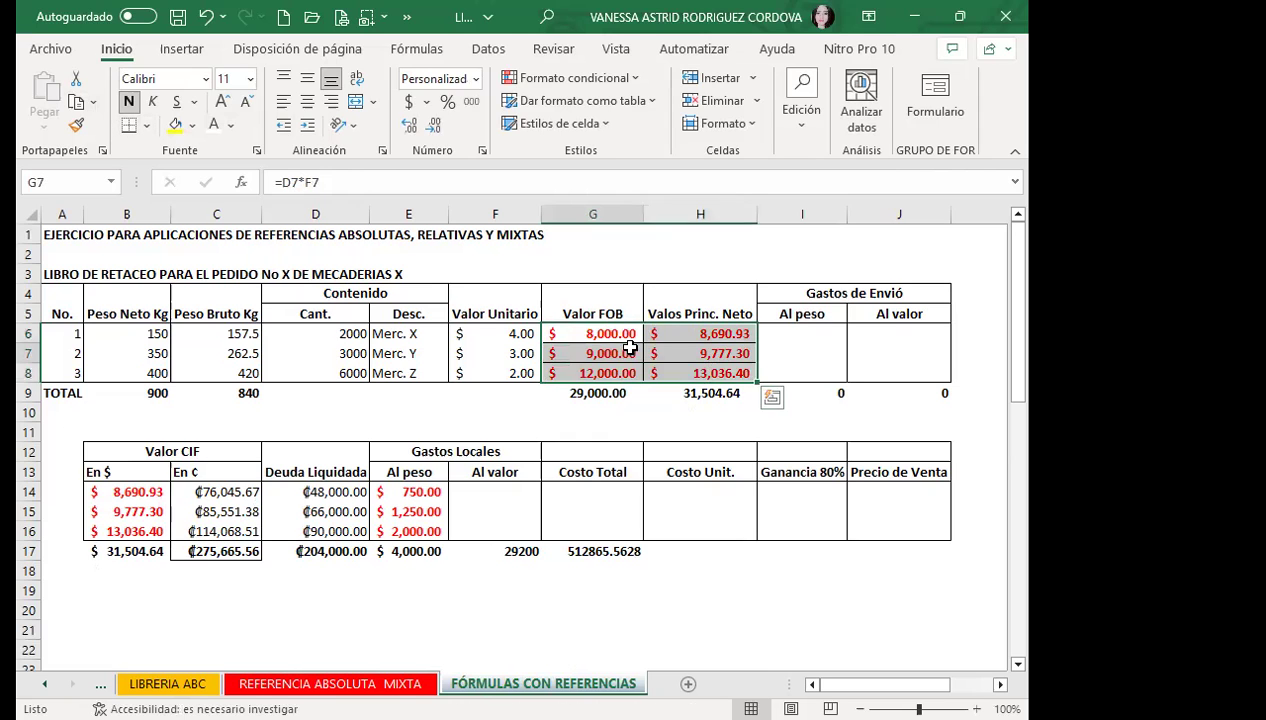
pyautogui.click(779, 331)
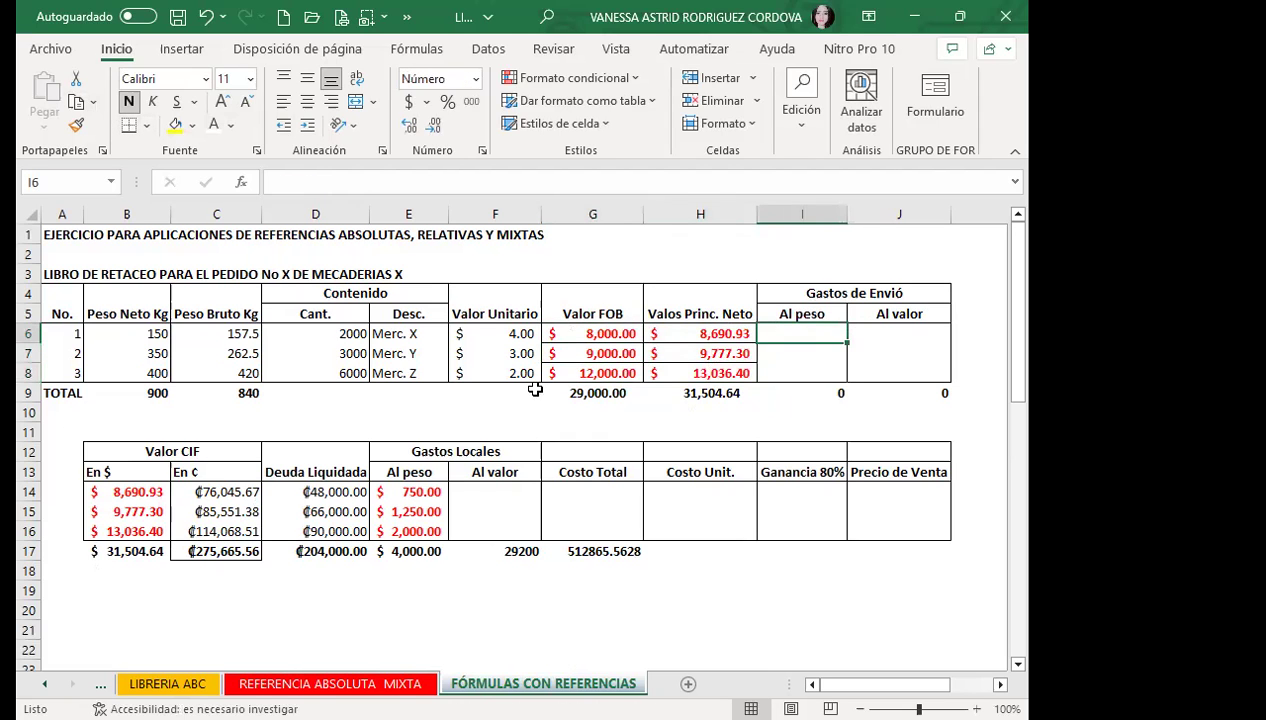
# Step: Look over the Al peso and Gastos de Envío headings in the freight table
pyautogui.scroll(-4, 390, 468)
pyautogui.scroll(-2, 382, 472)
pyautogui.scroll(-2, 340, 462)
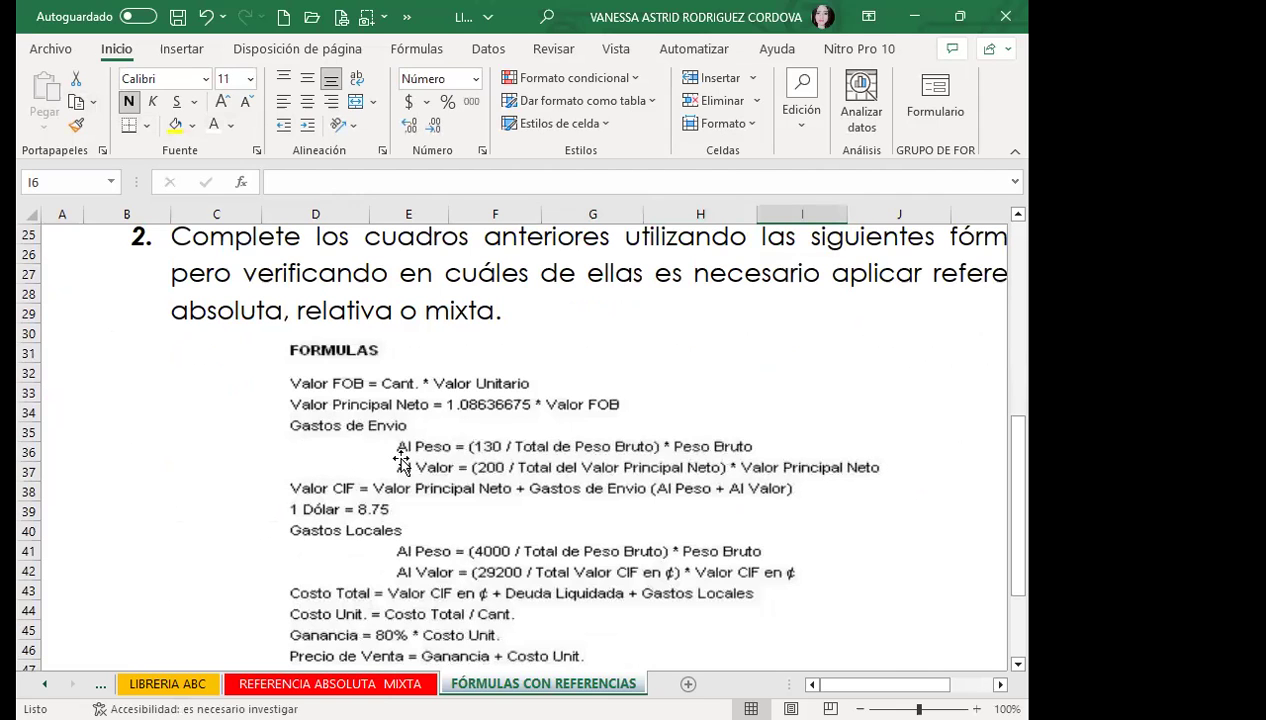
pyautogui.scroll(4, 687, 342)
pyautogui.scroll(3, 806, 268)
pyautogui.click(807, 256)
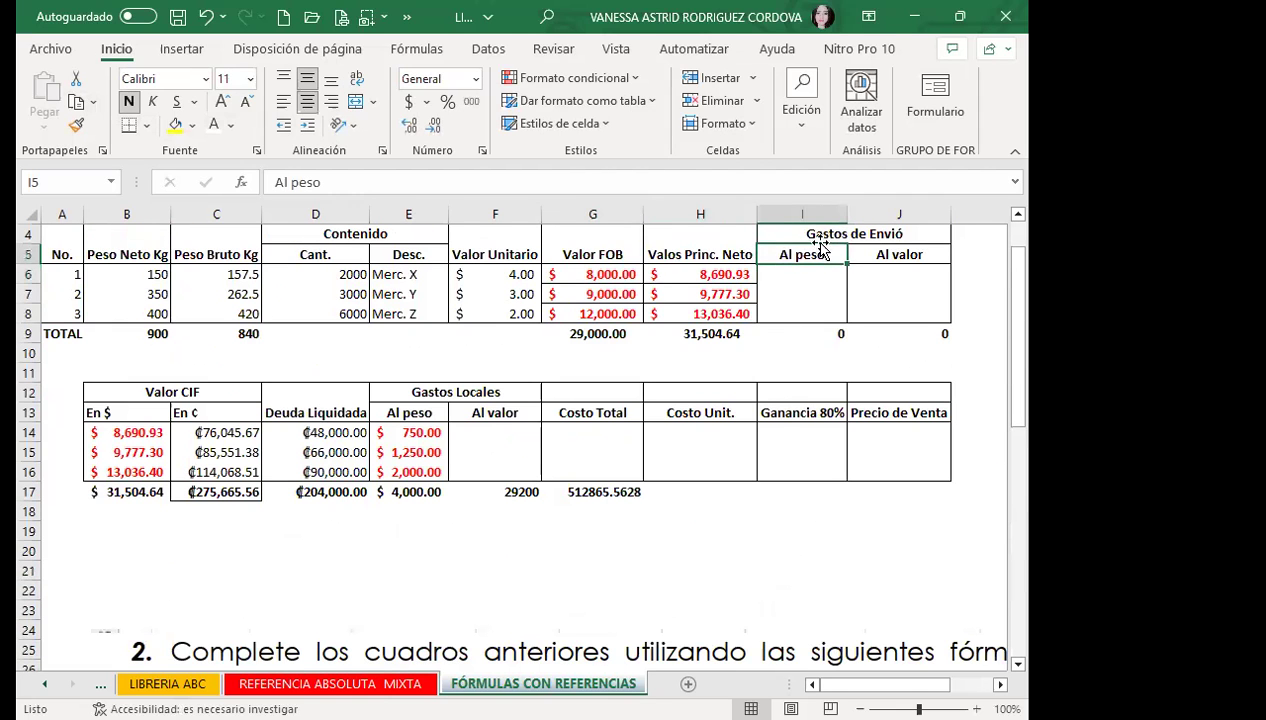
pyautogui.click(836, 234)
pyautogui.click(821, 256)
# Step: Read the formula list picture, then go back up and select cell I6
pyautogui.scroll(-6, 575, 488)
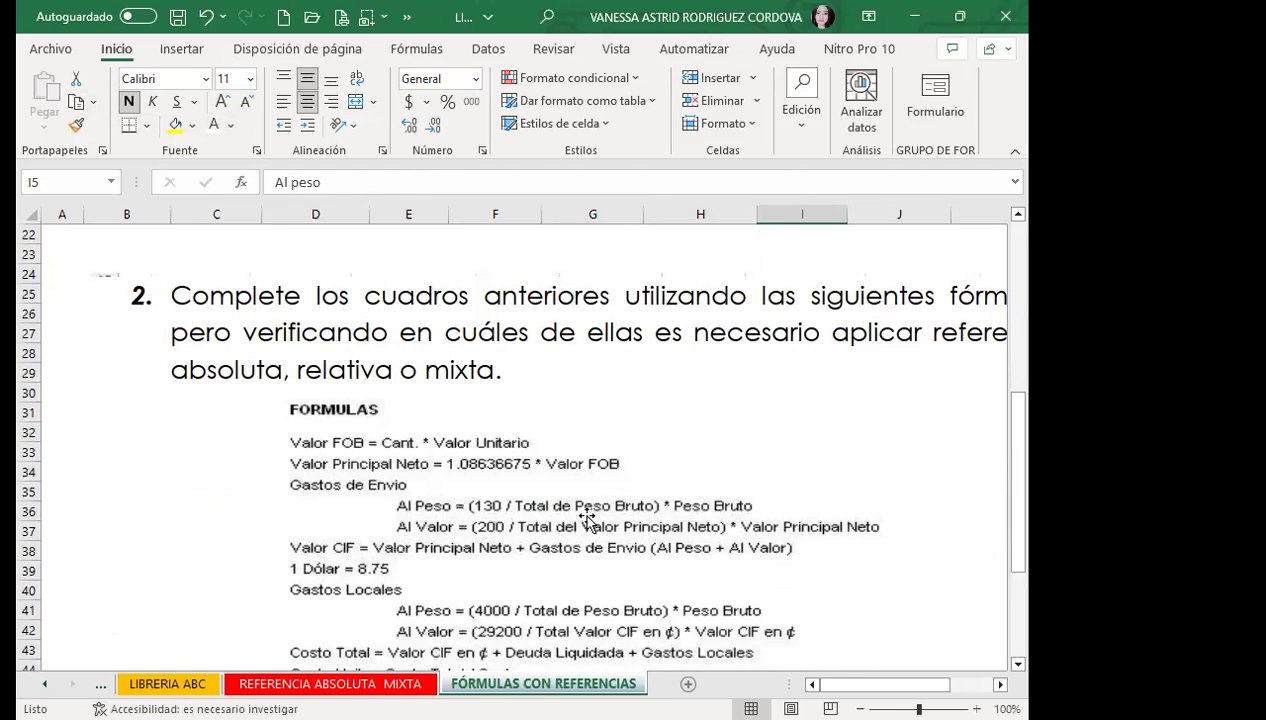
pyautogui.click(758, 512)
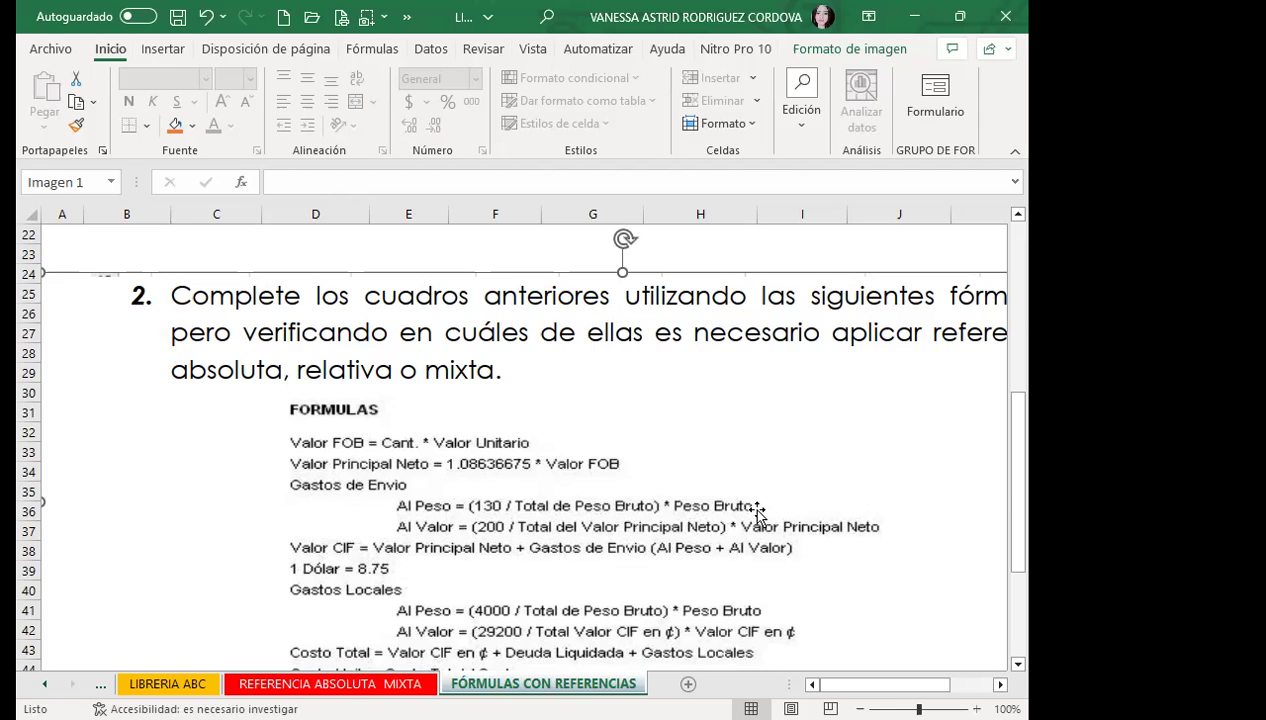
pyautogui.scroll(6, 500, 470)
pyautogui.scroll(1, 610, 452)
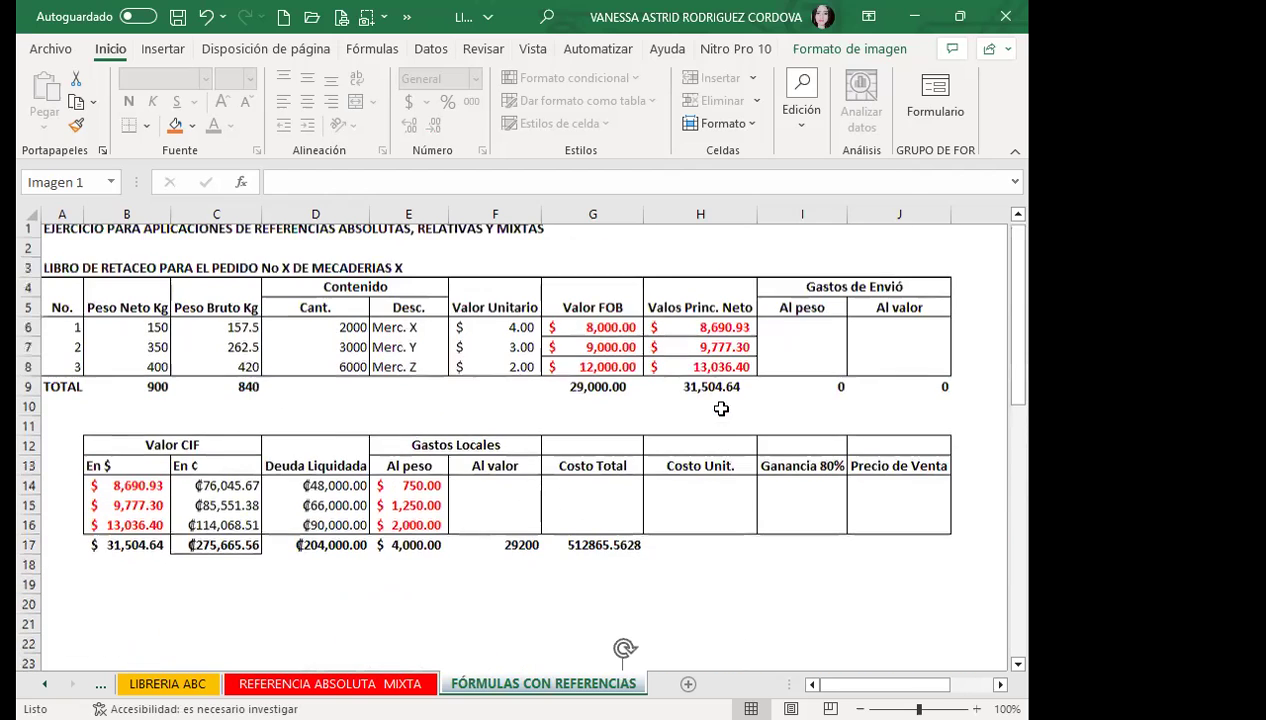
pyautogui.click(802, 335)
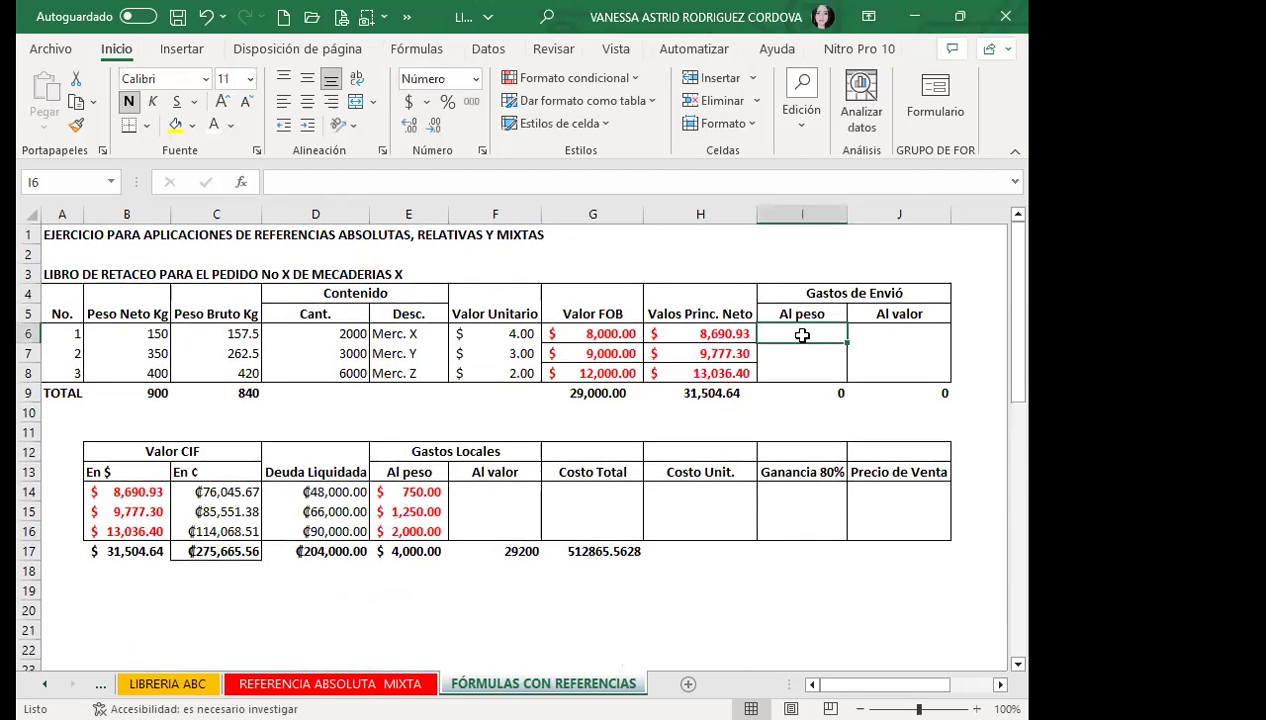
# Step: Start the I6 formula as 130 divided by the gross-weight total C9
pyautogui.write('=(1')
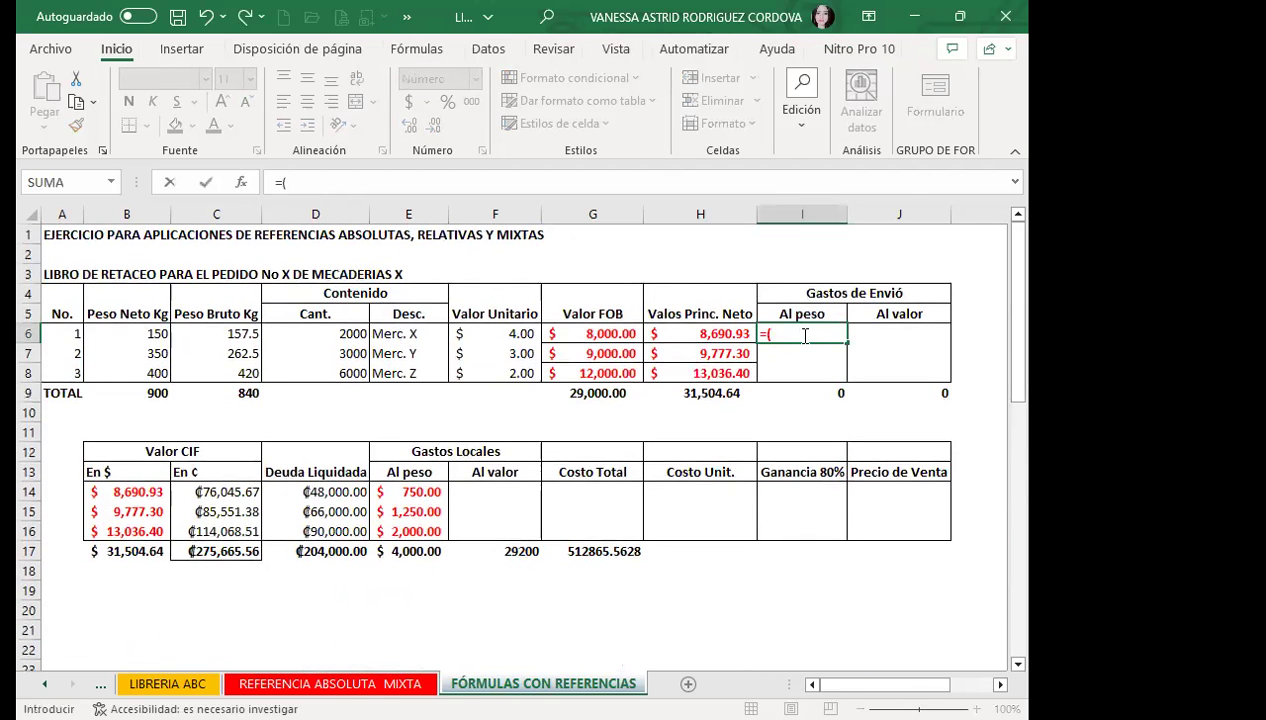
pyautogui.write('30')
pyautogui.click(229, 393)
pyautogui.scroll(-3, 579, 600)
pyautogui.scroll(-6, 367, 562)
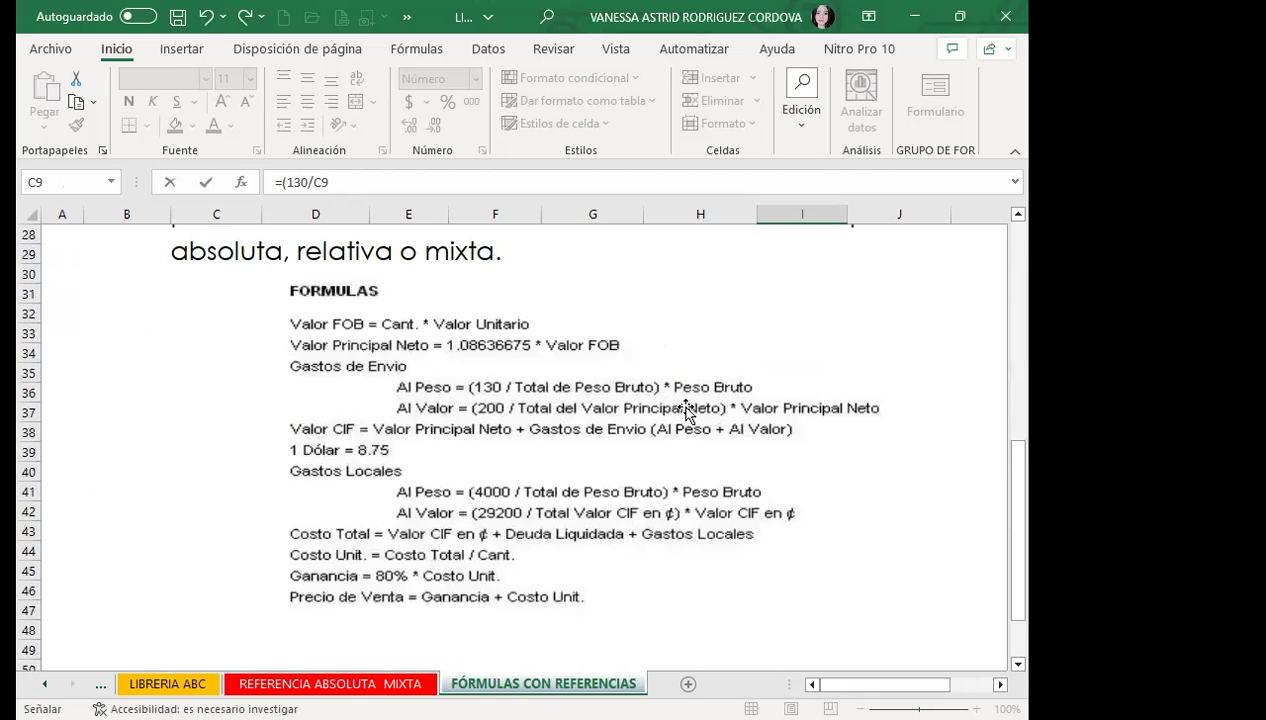
pyautogui.scroll(3, 676, 466)
pyautogui.scroll(6, 676, 466)
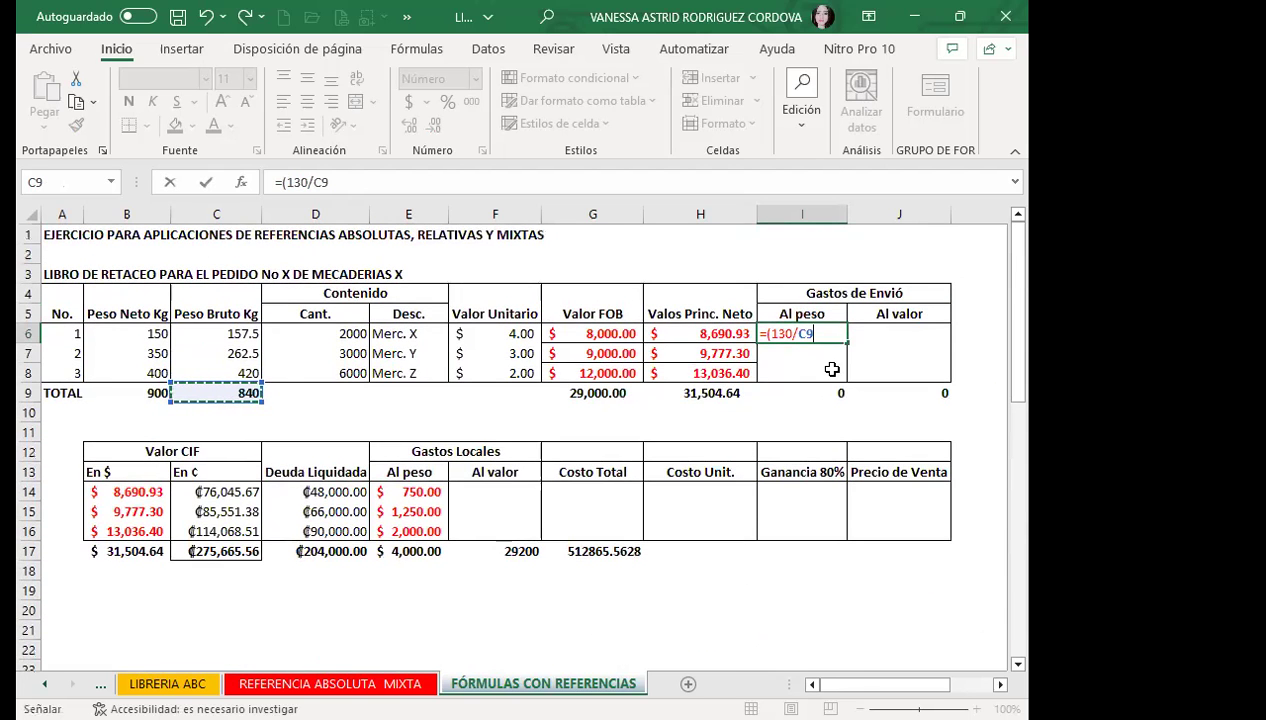
# Step: Multiply by item 1's gross weight C6 to form =(130/C9)*C6
pyautogui.write(')*')
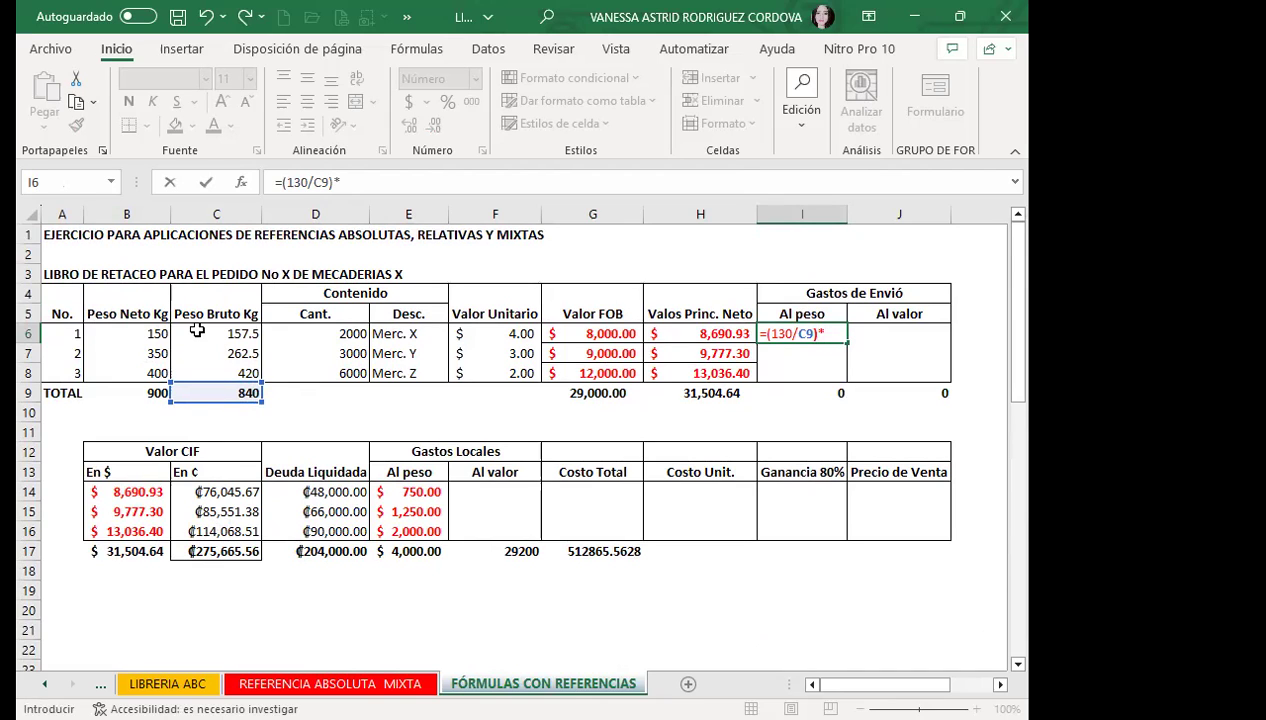
pyautogui.click(197, 331)
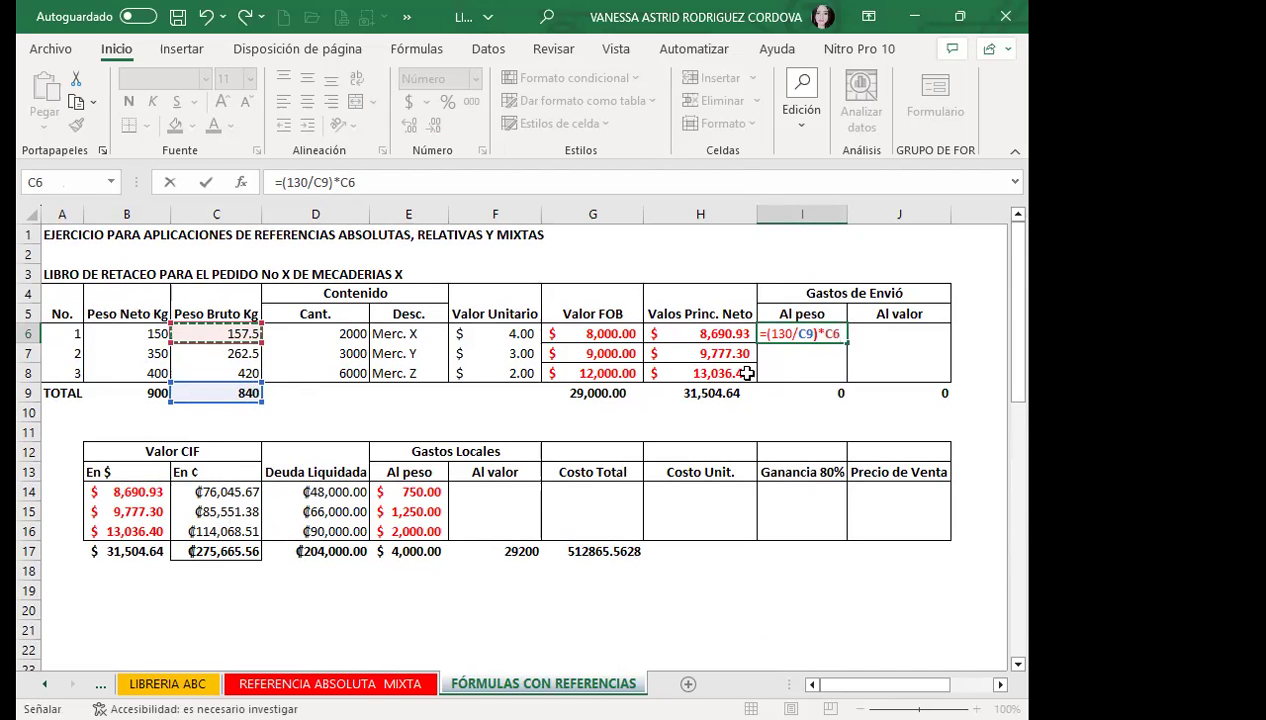
pyautogui.scroll(-4, 528, 531)
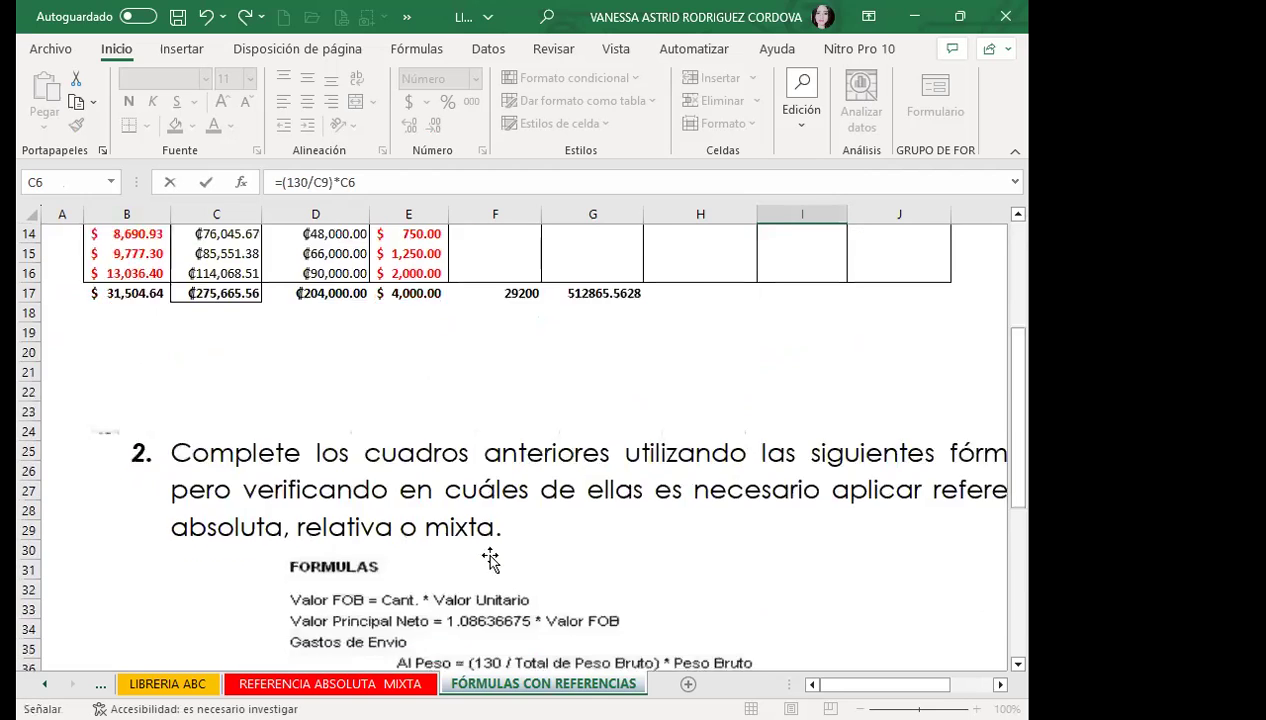
pyautogui.scroll(-4, 568, 559)
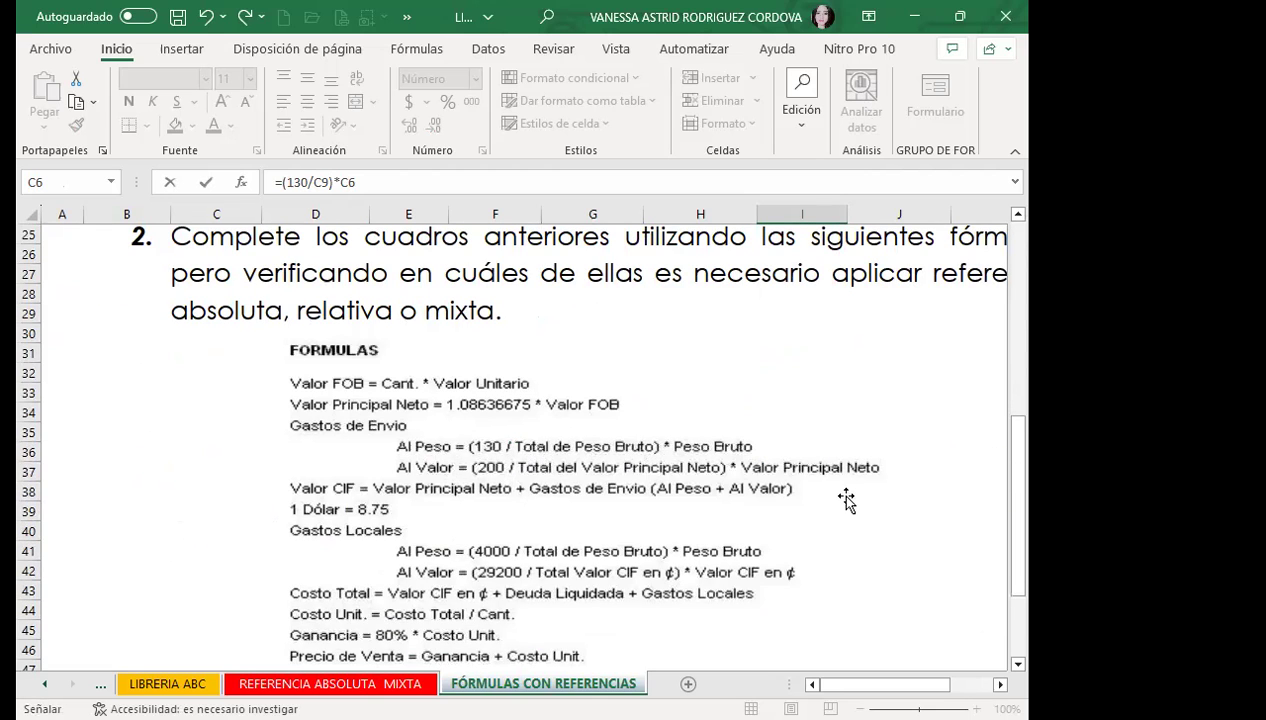
pyautogui.scroll(3, 837, 491)
pyautogui.scroll(3, 839, 486)
pyautogui.scroll(2, 839, 486)
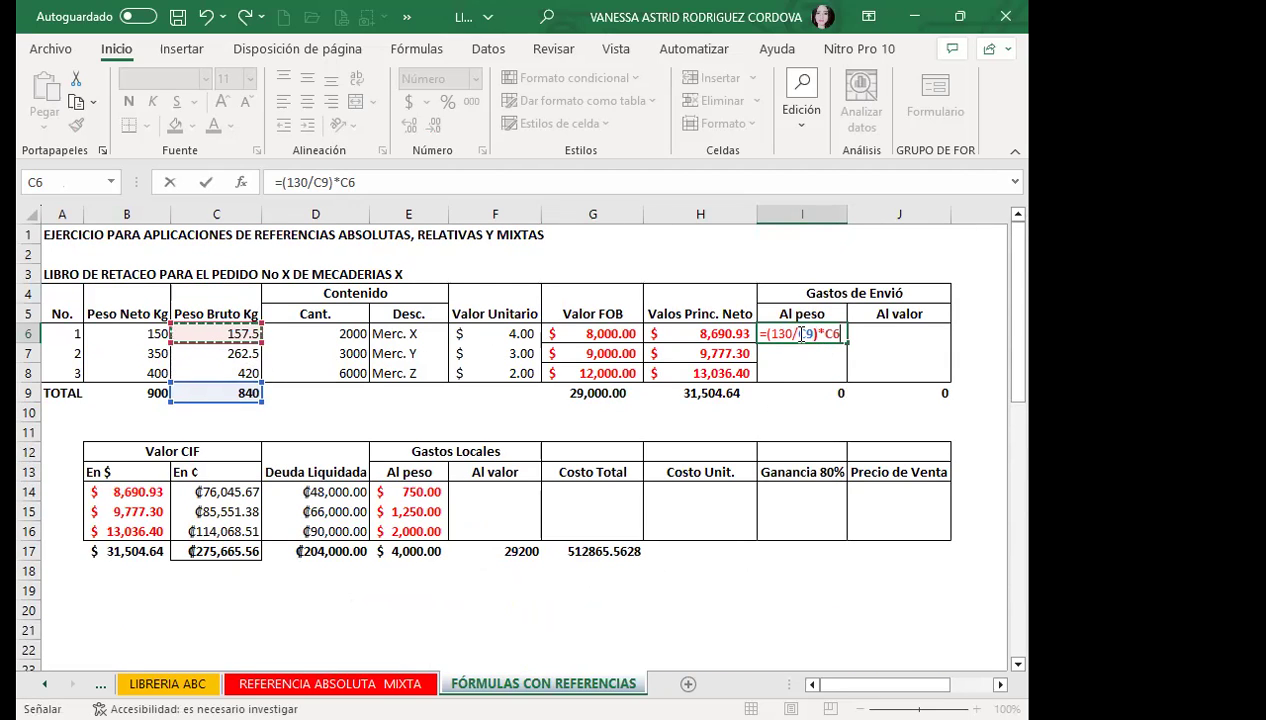
pyautogui.click(810, 335)
pyautogui.click(228, 393)
# Step: Change the I6 formula to =(130/$C$9)*$C6 and confirm it
pyautogui.click(769, 333)
pyautogui.click(796, 333)
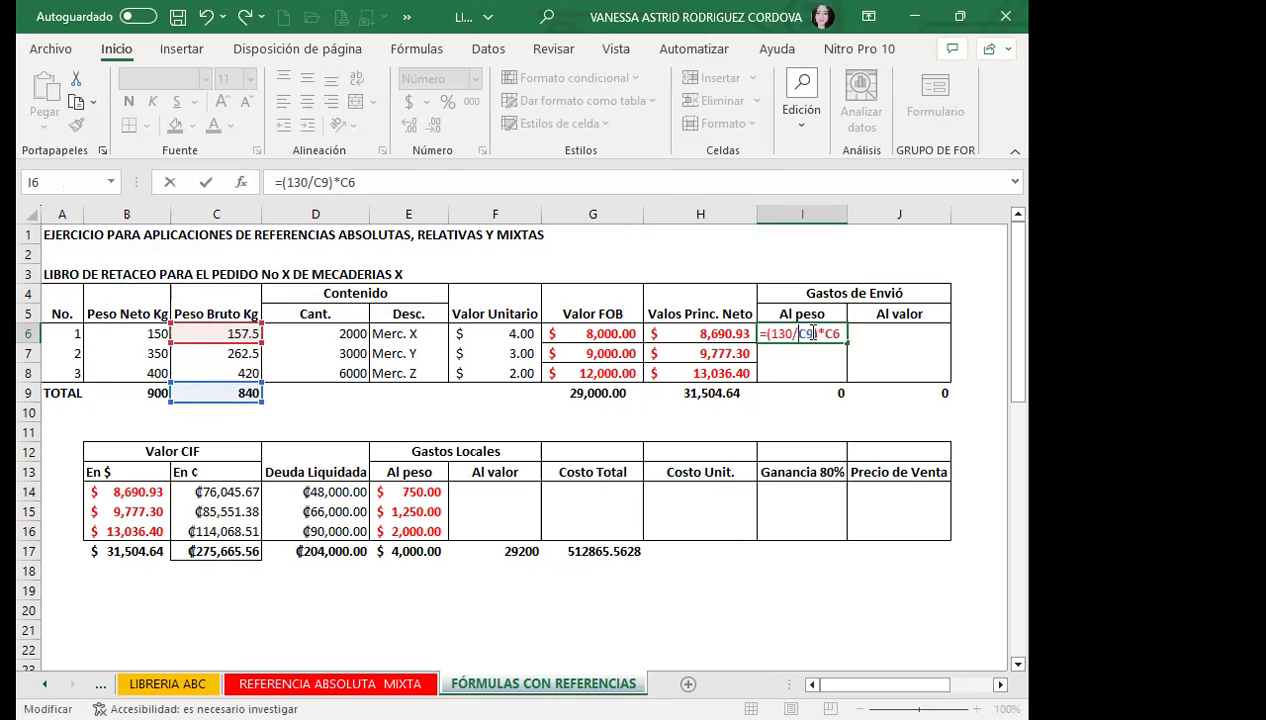
pyautogui.press('F4')
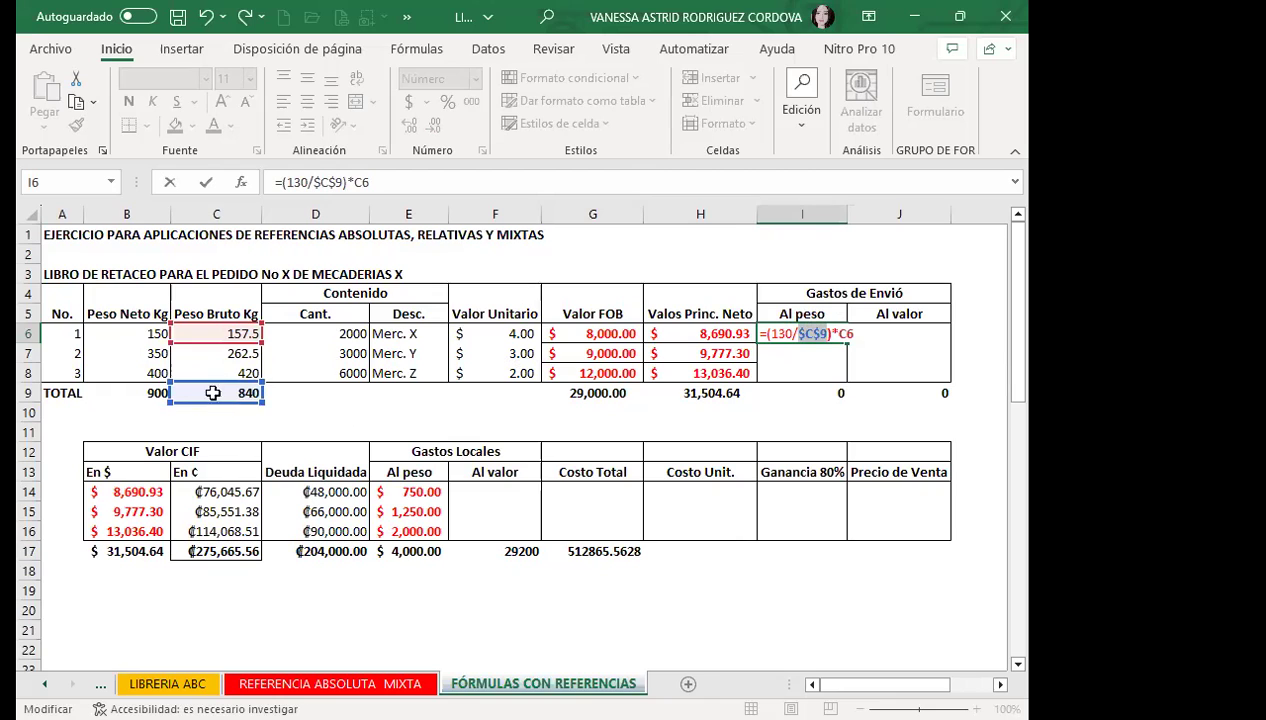
pyautogui.moveTo(204, 393); pyautogui.dragTo(231, 400)
pyautogui.click(850, 337)
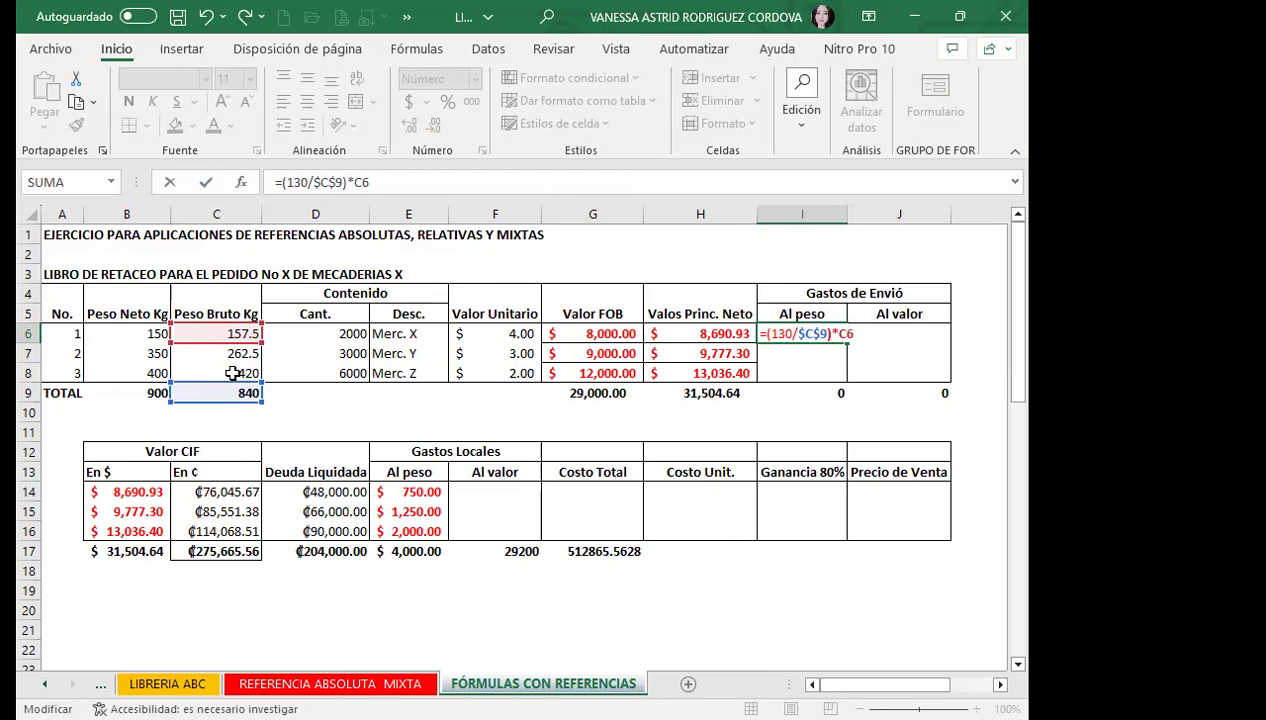
pyautogui.press('F4')
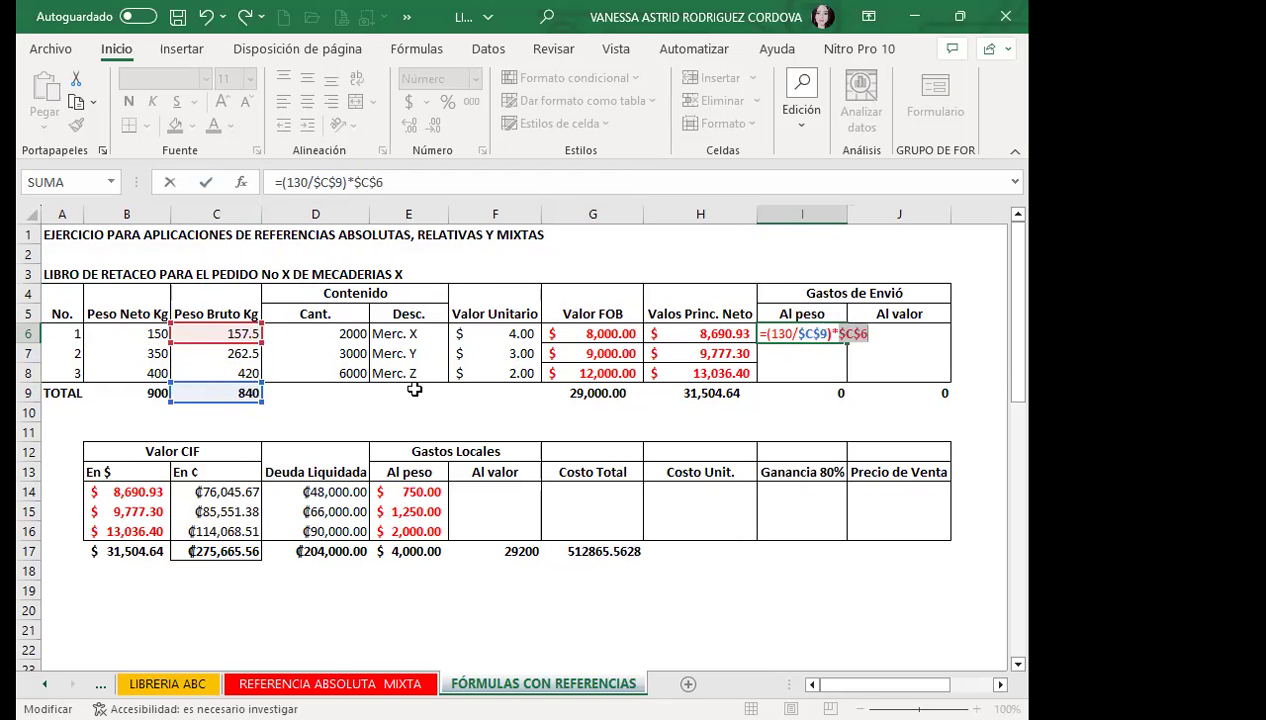
pyautogui.press('F4')
pyautogui.press('F4')
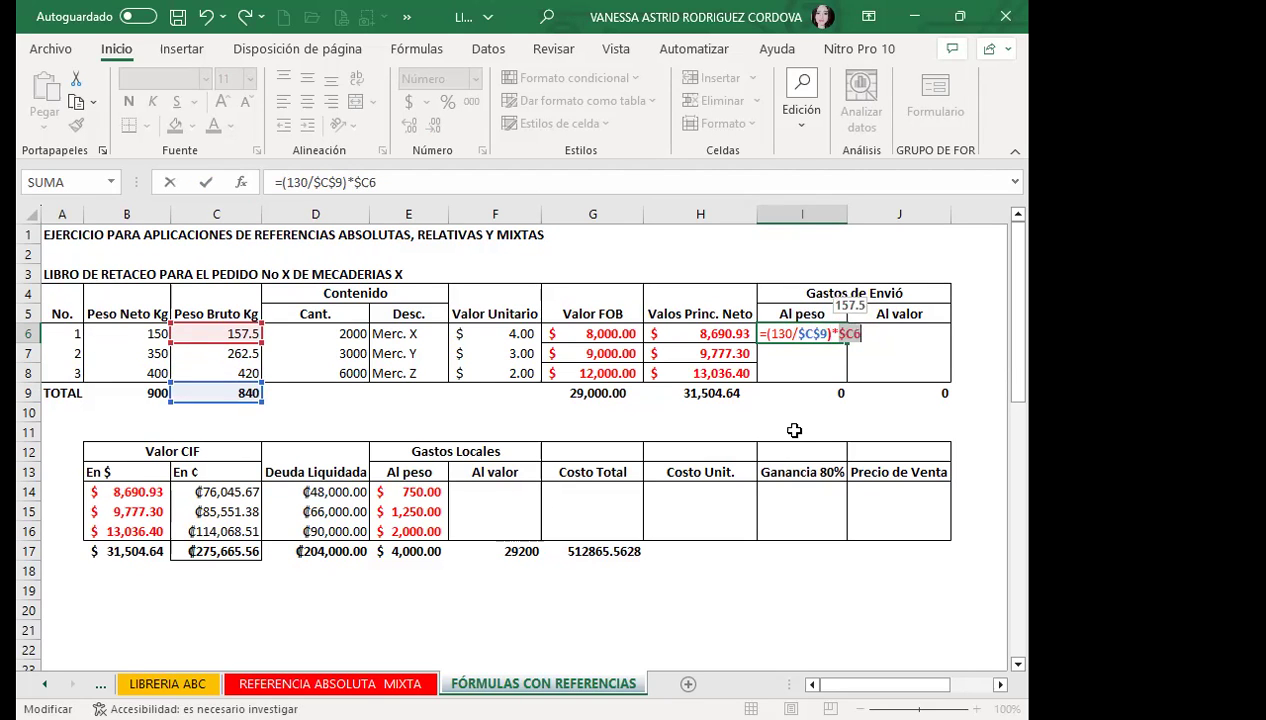
pyautogui.press('Return')
# Step: Fill the Al peso formula down to I8, giving 24.38, 40.63 and 65.00
pyautogui.click(797, 333)
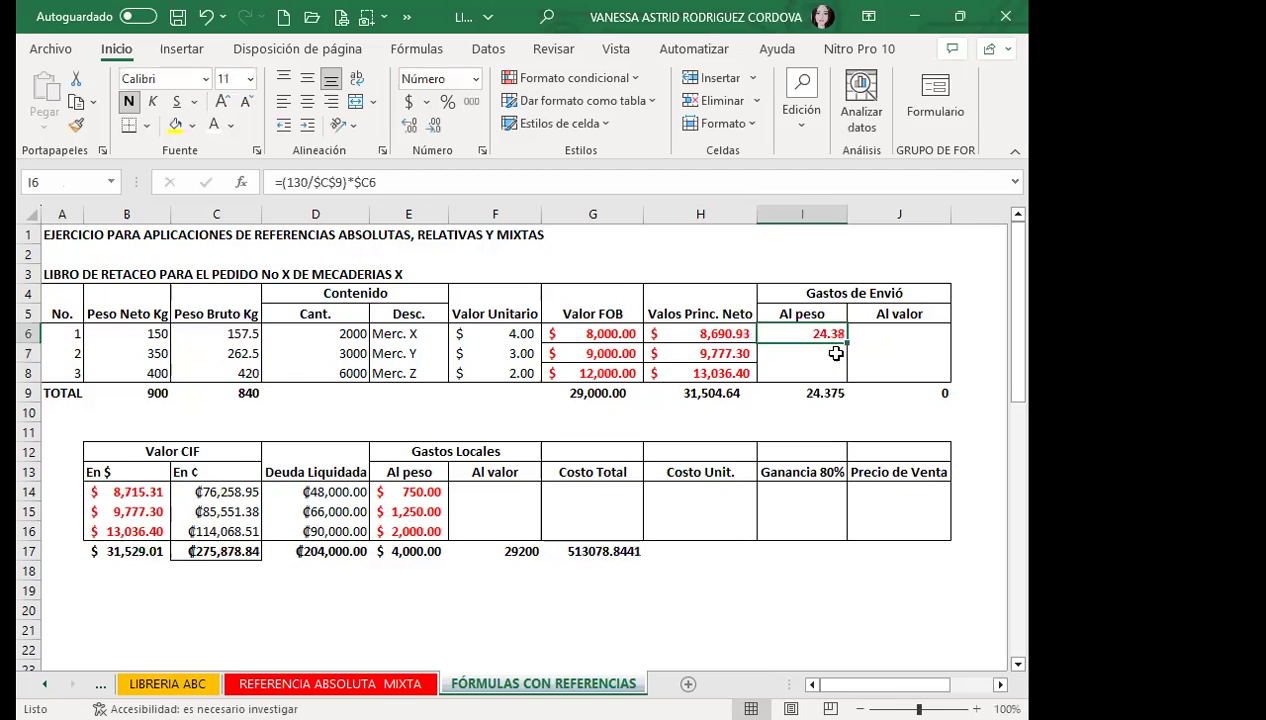
pyautogui.moveTo(845, 343); pyautogui.dragTo(836, 378)
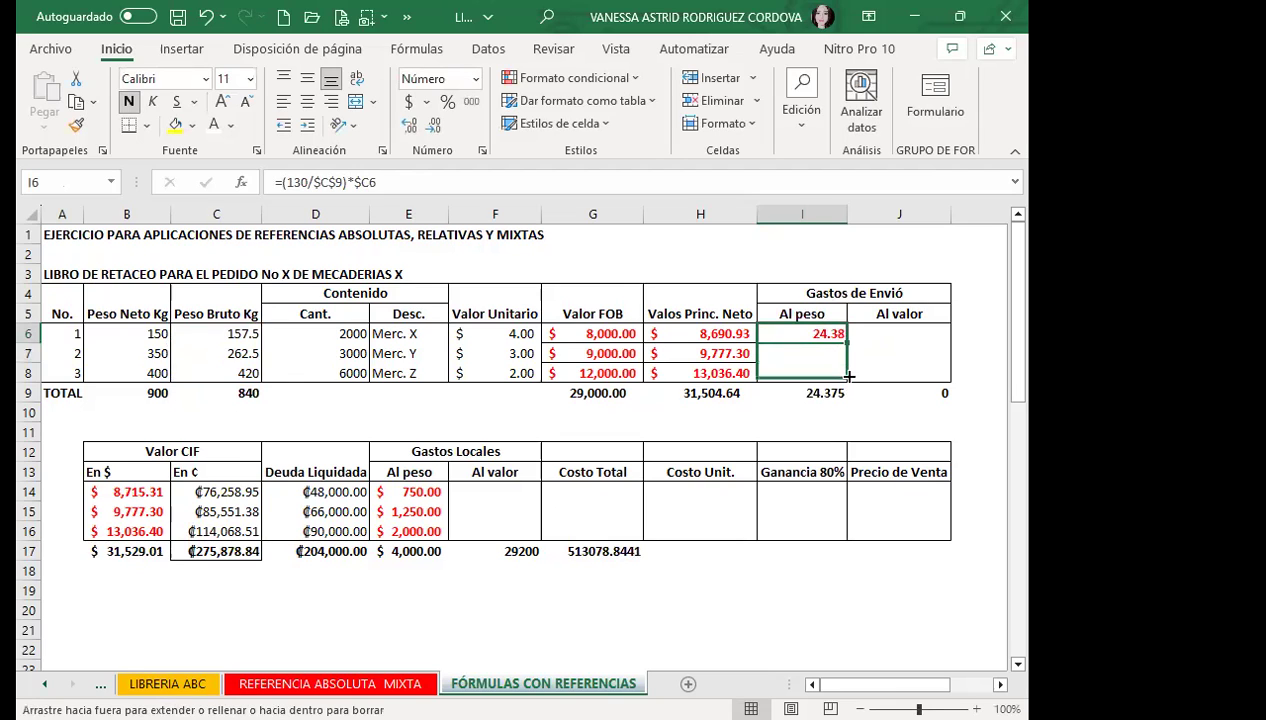
pyautogui.click(784, 368)
pyautogui.click(776, 333)
pyautogui.click(786, 351)
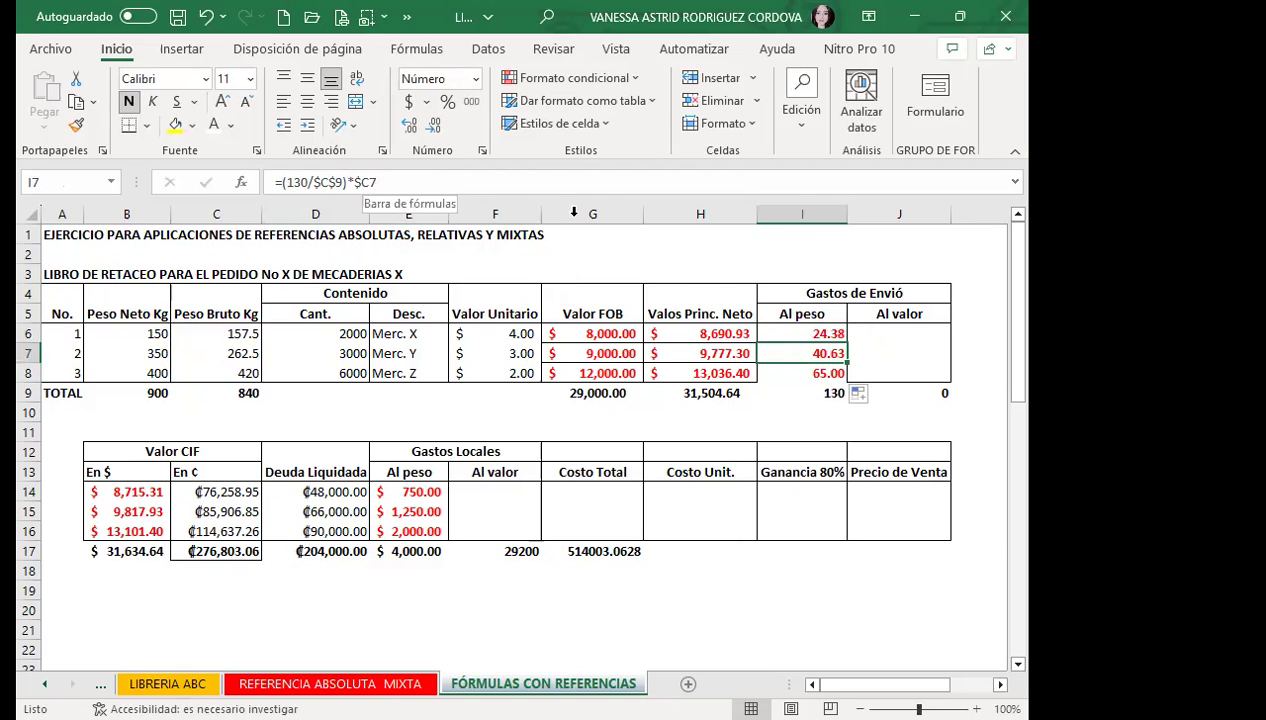
pyautogui.moveTo(784, 333); pyautogui.dragTo(782, 371)
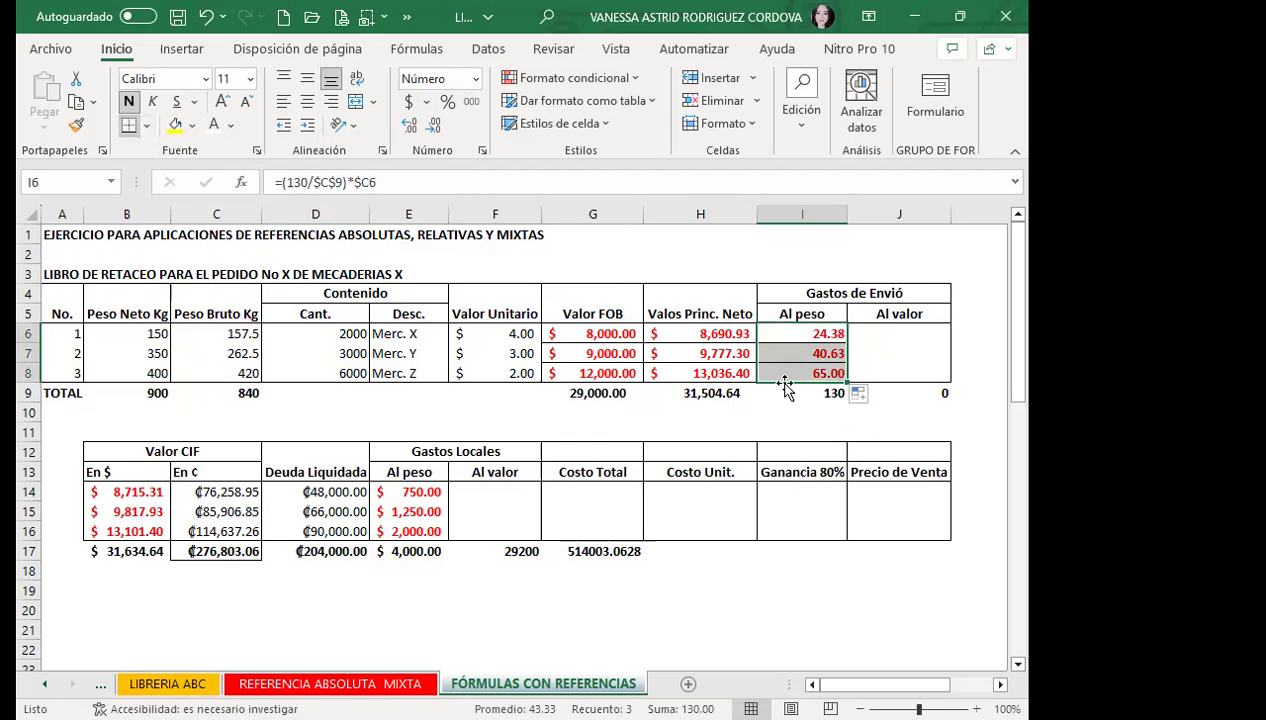
# Step: Compare the I6 and I7 formulas to verify the $C9 and $C mixed references
pyautogui.click(792, 335)
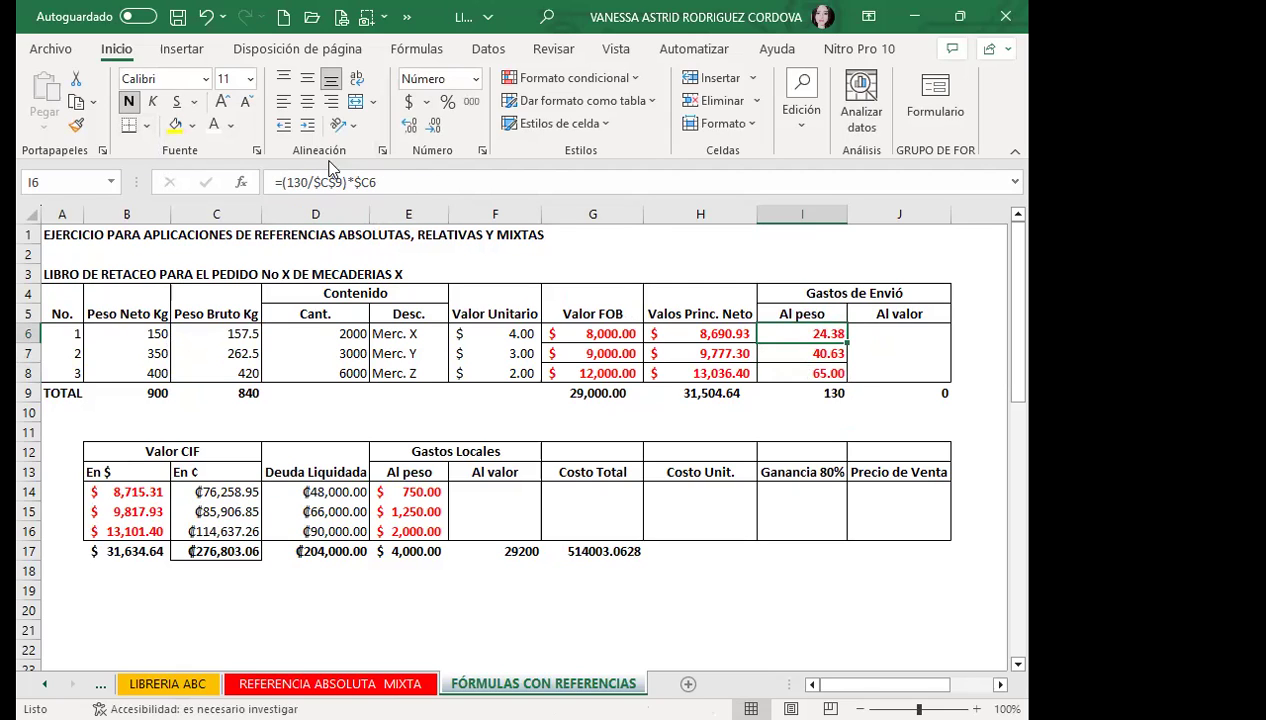
pyautogui.click(786, 372)
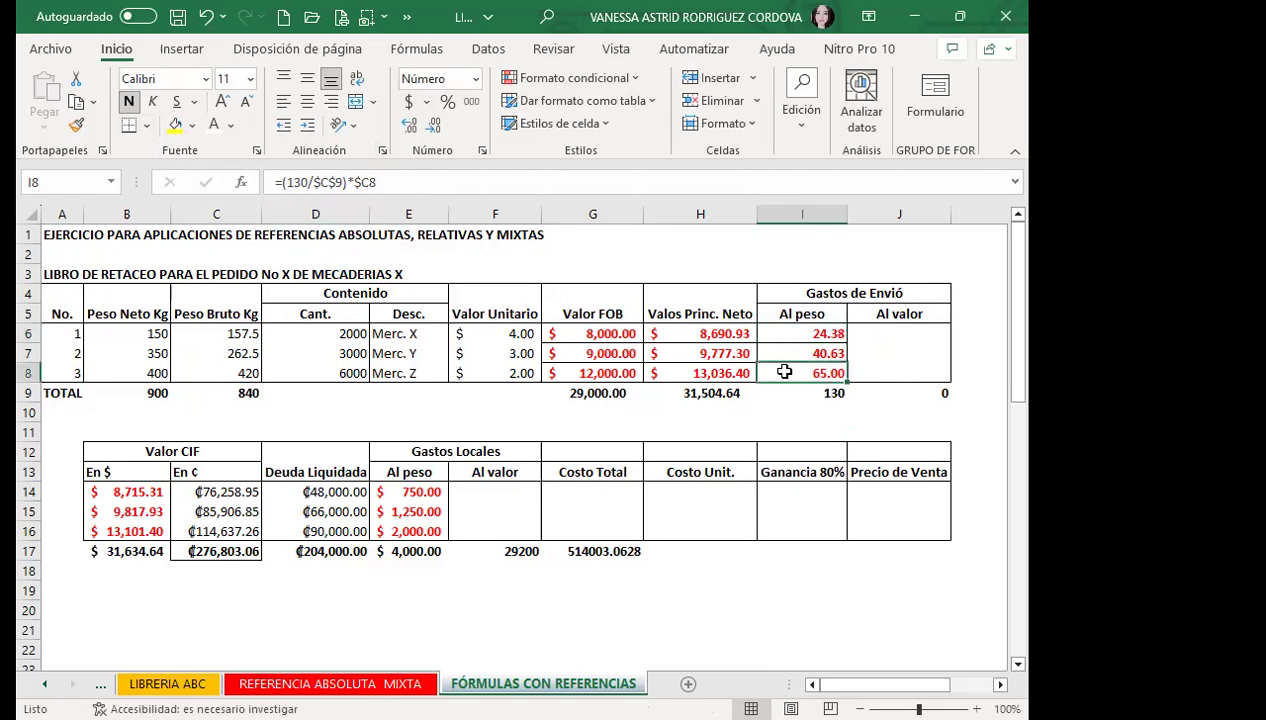
pyautogui.click(787, 352)
pyautogui.click(790, 333)
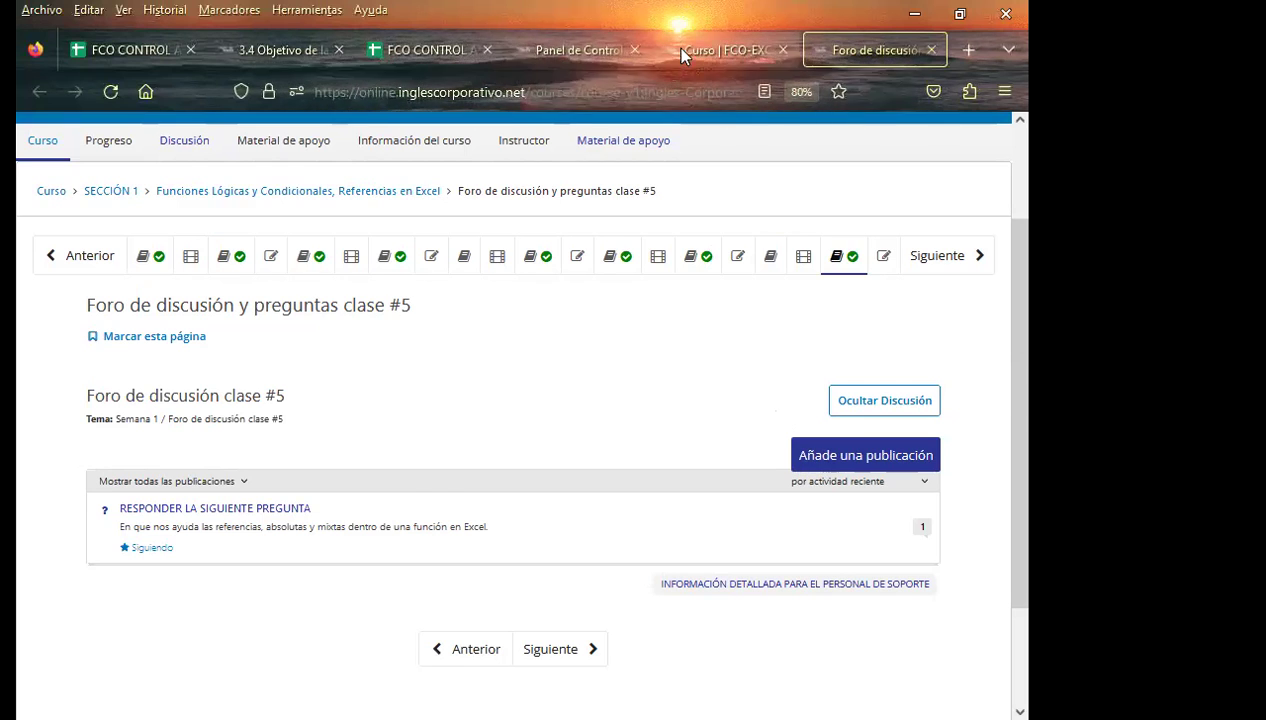
pyautogui.click(598, 48)
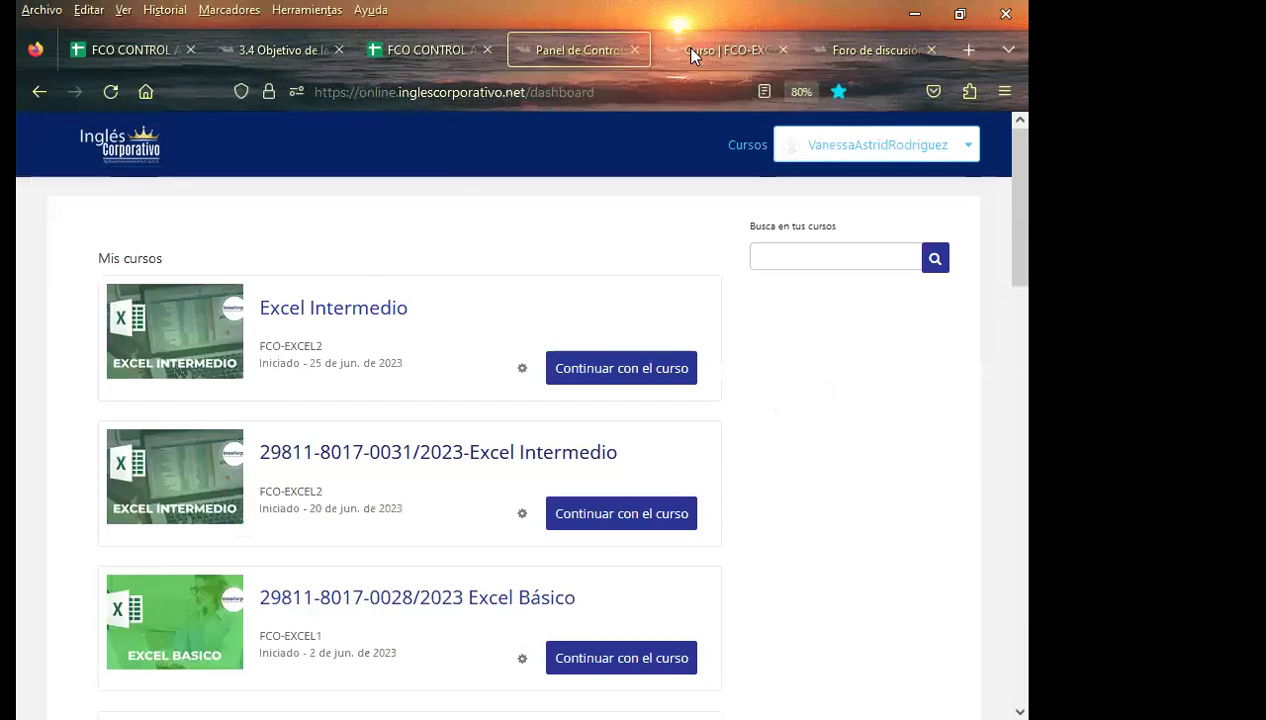
pyautogui.click(690, 55)
pyautogui.click(37, 535)
pyautogui.scroll(-2, 20, 505)
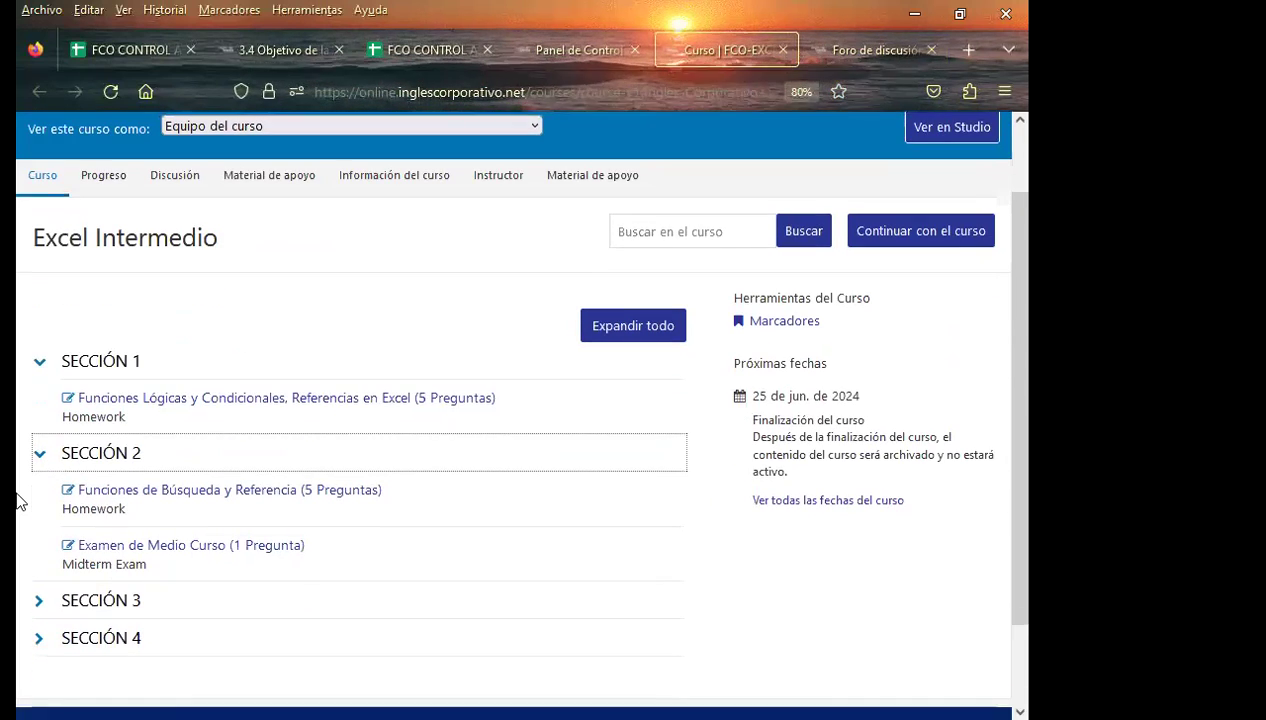
pyautogui.scroll(-2, 17, 502)
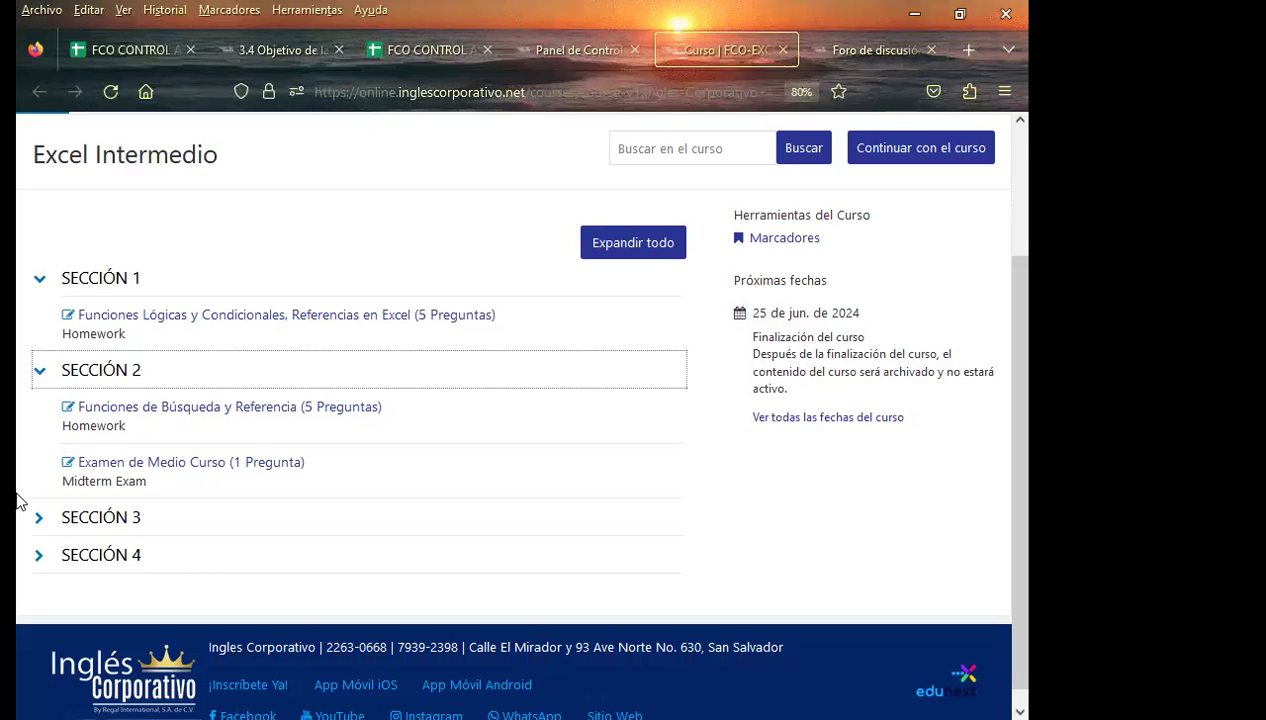
pyautogui.click(843, 45)
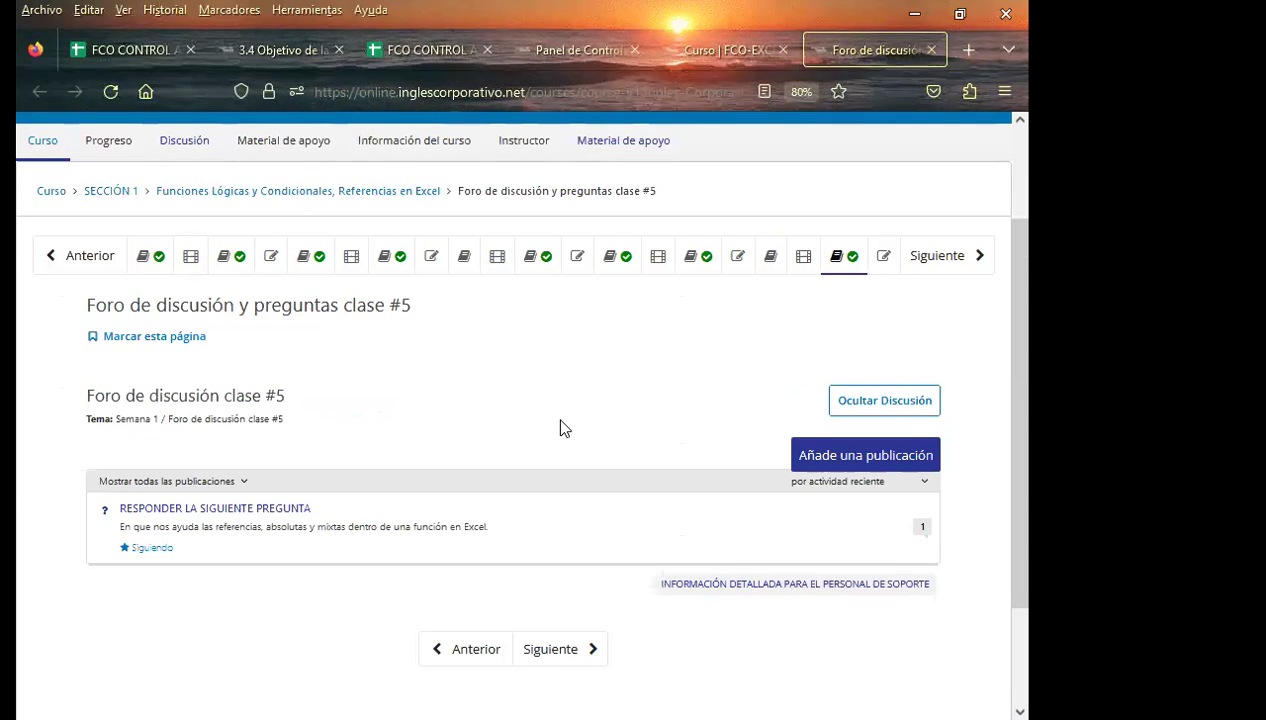